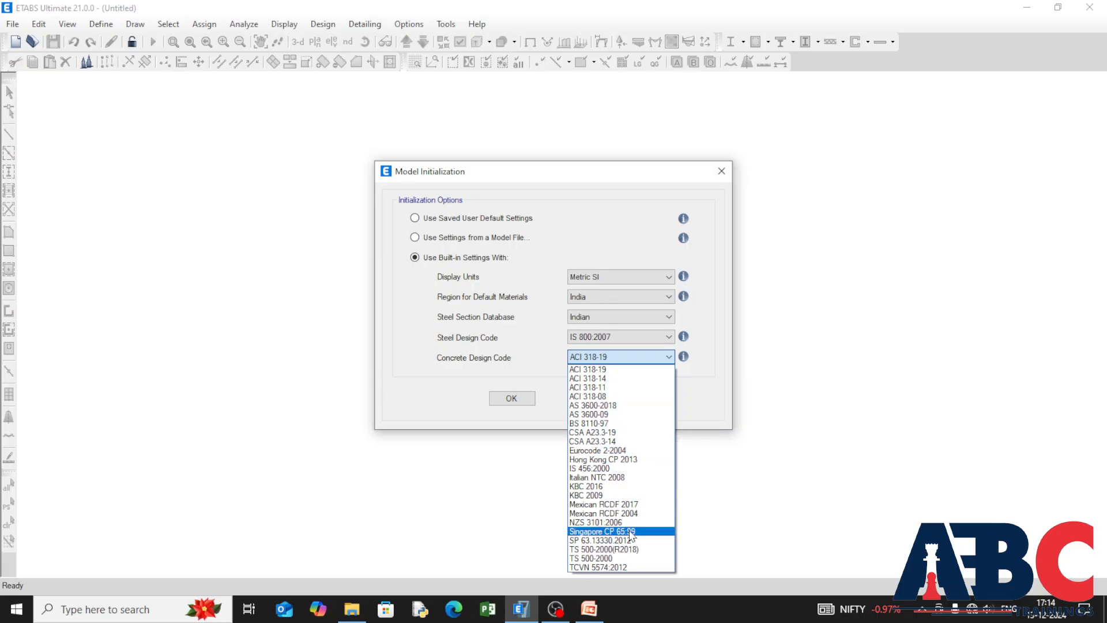
# Step: Set the concrete design code to IS 456:2000 and accept the built-in model initialization settings
pyautogui.click(620, 467)
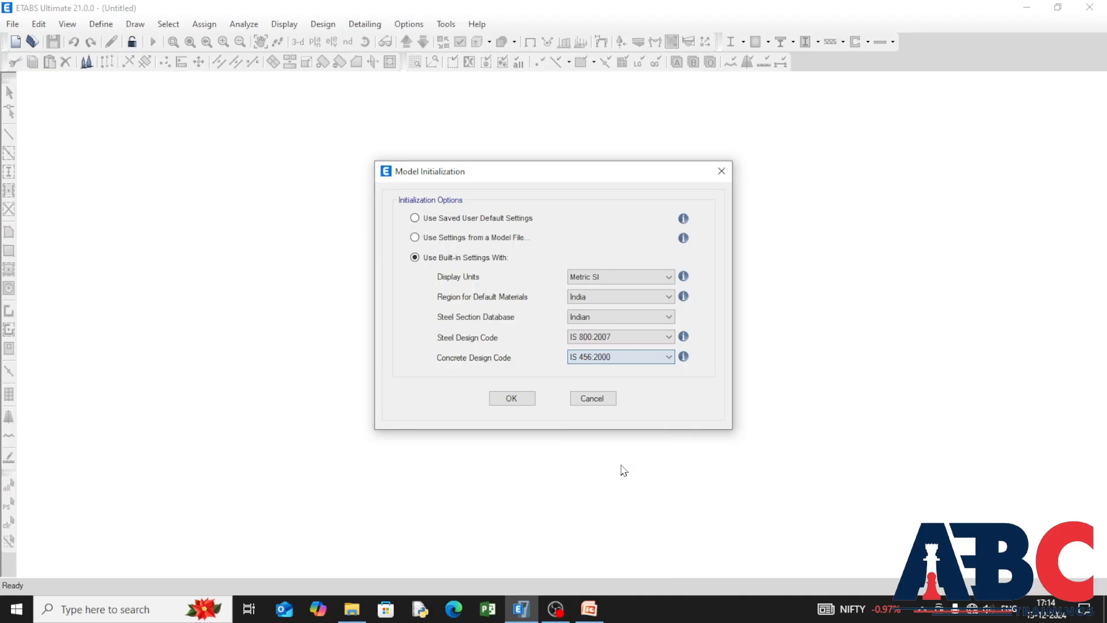
pyautogui.click(663, 357)
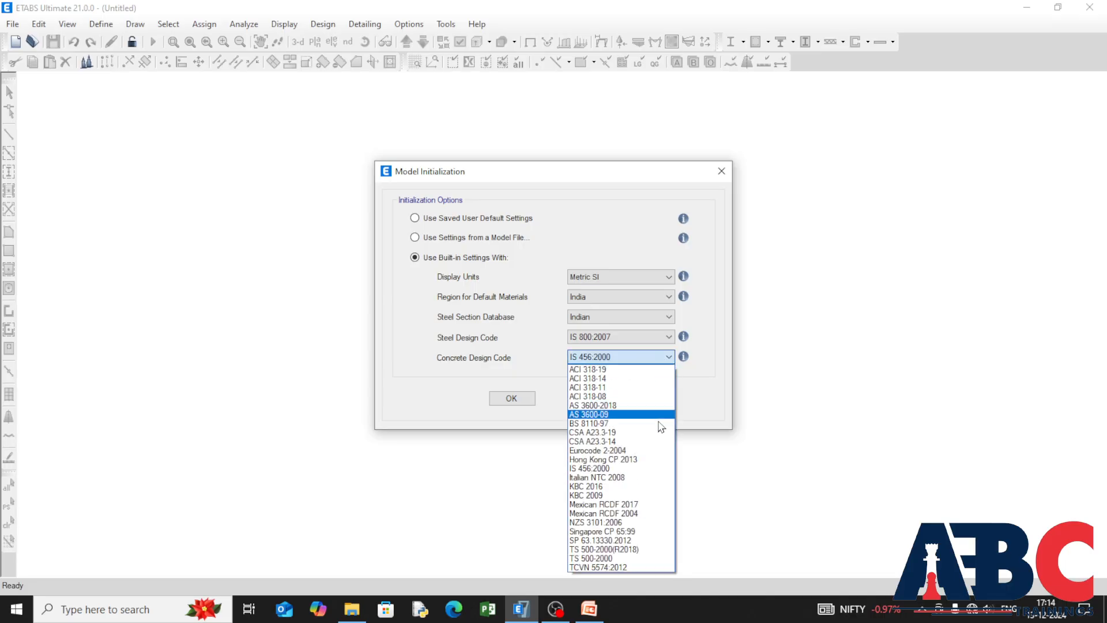
pyautogui.click(650, 468)
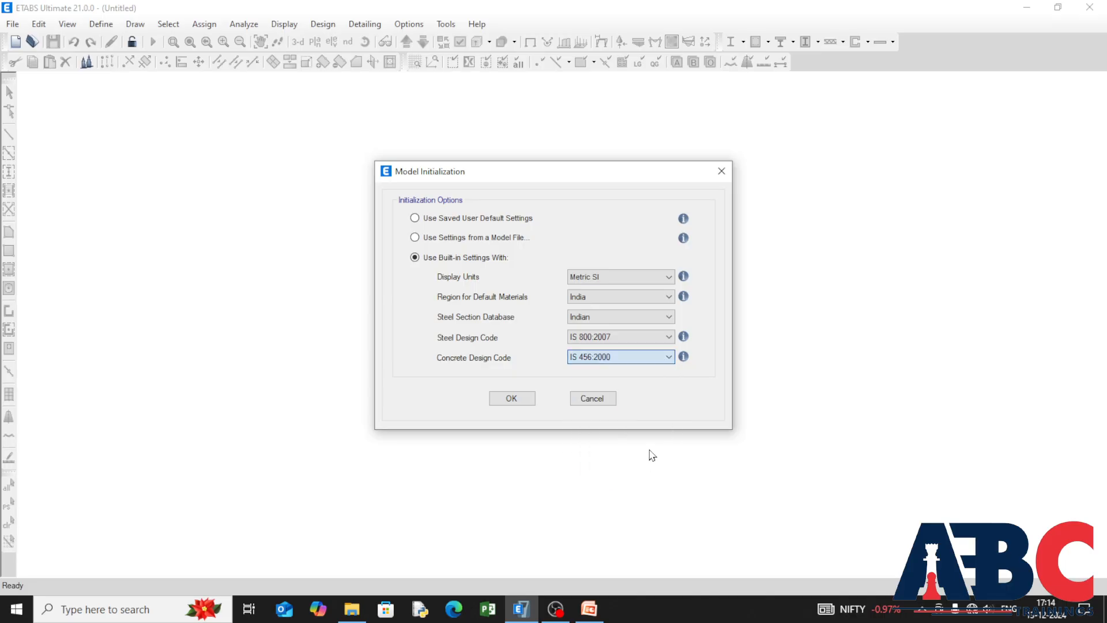
pyautogui.click(505, 398)
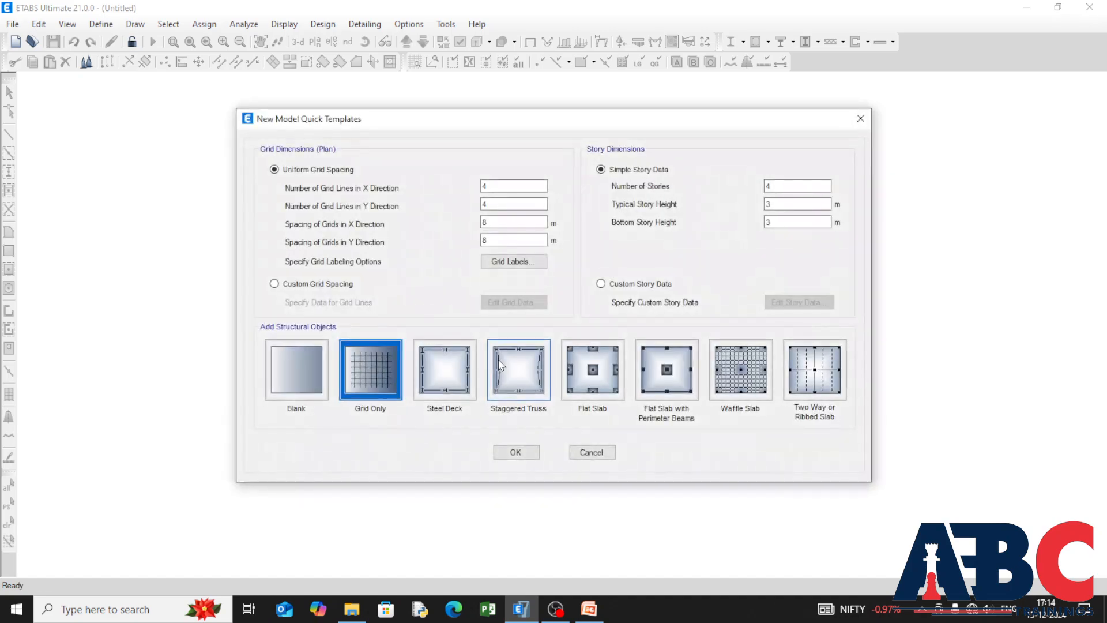
# Step: Create a grid-only model with 4 X and 3 Y grid lines at 3 m spacing and 2 stories
pyautogui.doubleClick(492, 223)
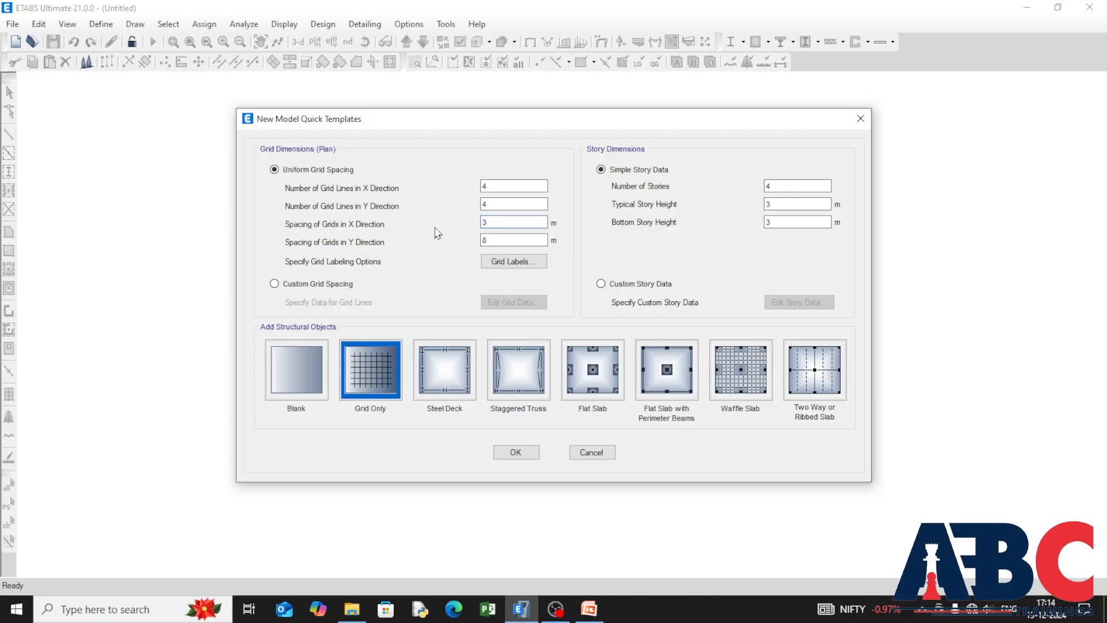
pyautogui.write('3')
pyautogui.press('Tab')
pyautogui.doubleClick(493, 186)
pyautogui.write('3')
pyautogui.doubleClick(489, 186)
pyautogui.doubleClick(492, 204)
pyautogui.doubleClick(775, 185)
pyautogui.click(507, 452)
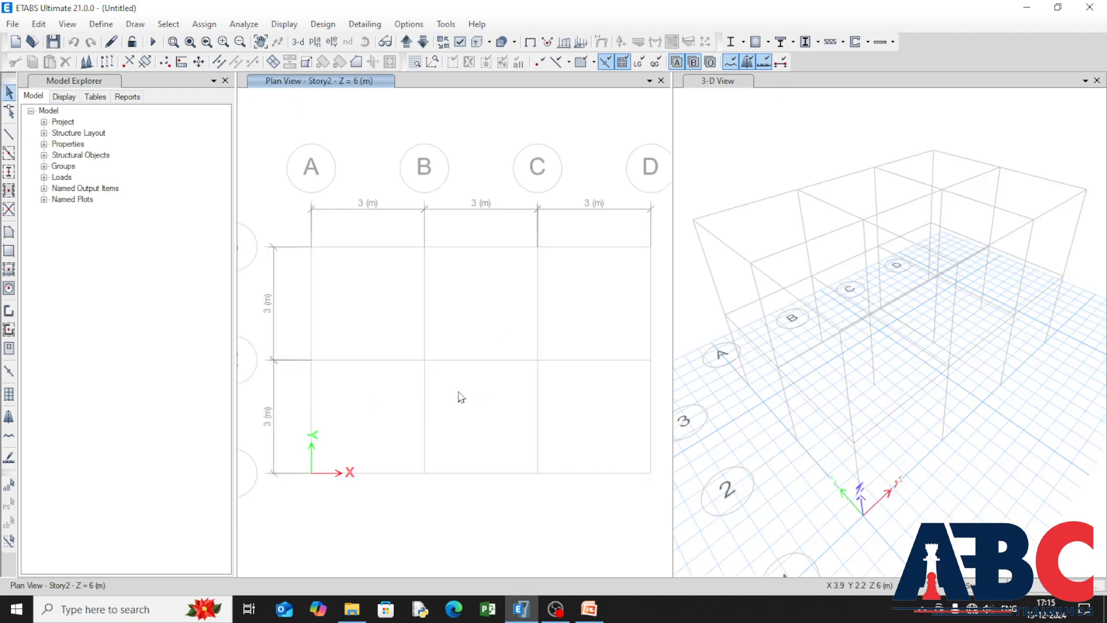
# Step: Add a new Indian steel material of grade Fe250 with its default properties
pyautogui.click(101, 24)
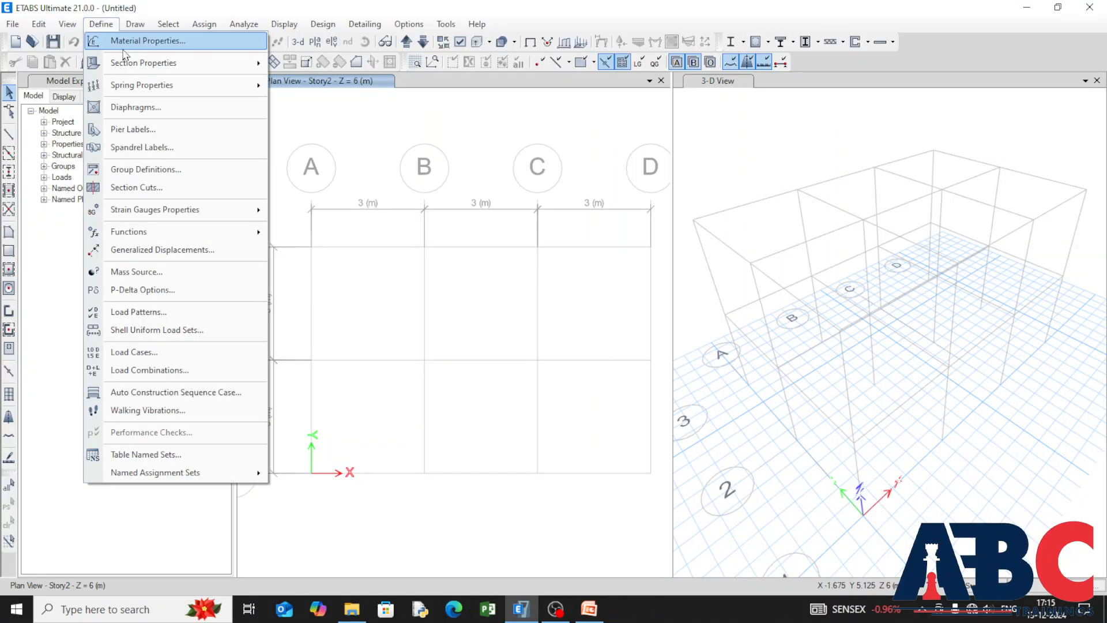
pyautogui.click(233, 43)
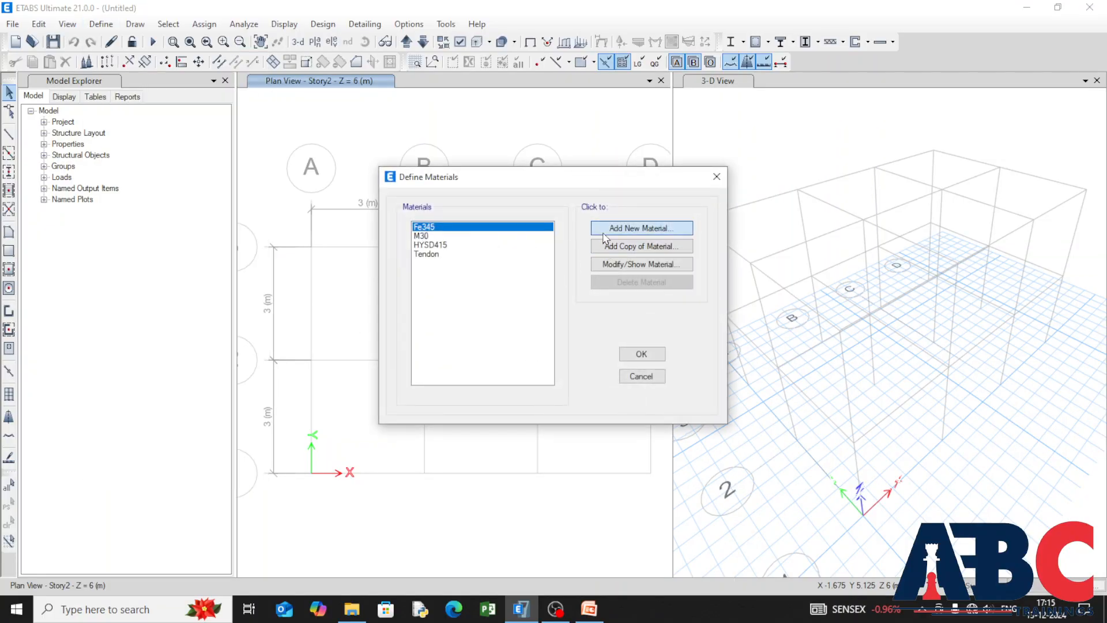
pyautogui.click(600, 226)
pyautogui.click(686, 317)
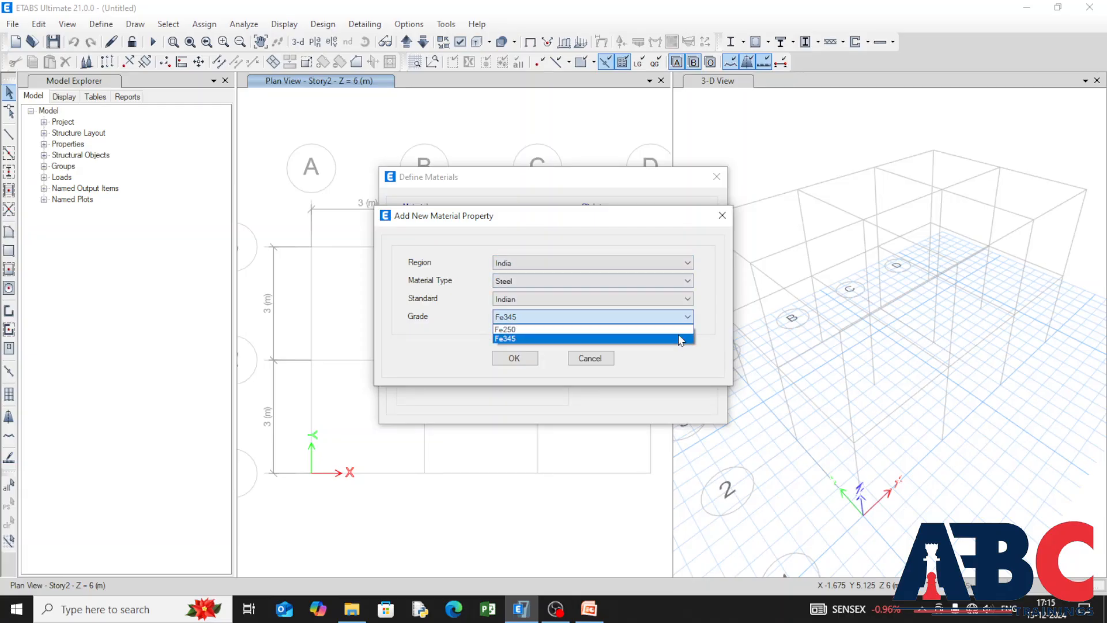
pyautogui.click(676, 341)
pyautogui.click(664, 319)
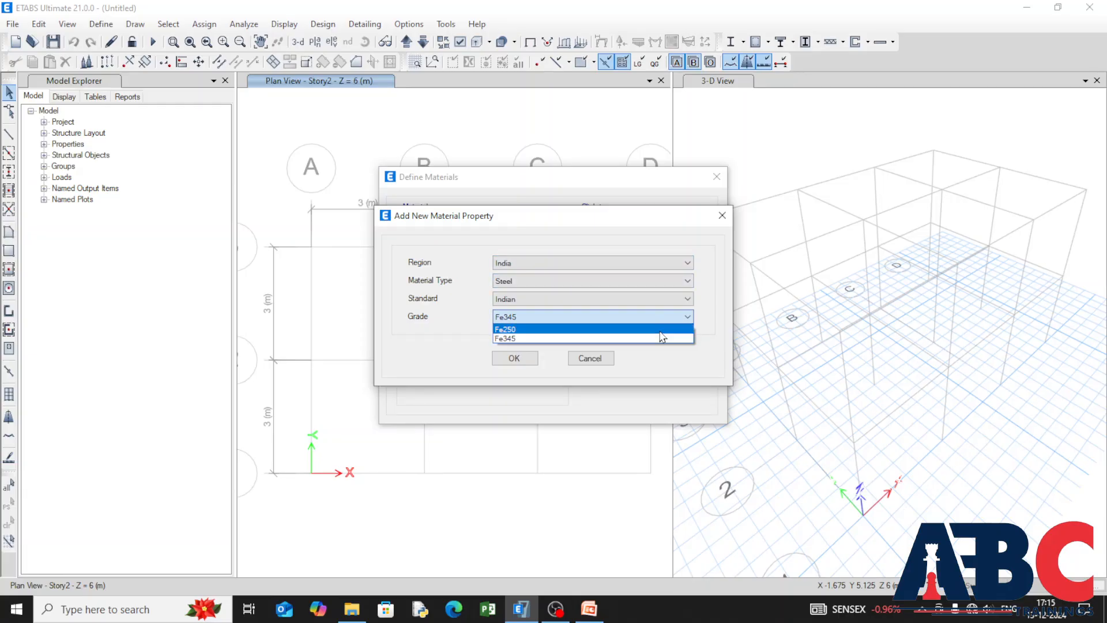
pyautogui.click(657, 327)
pyautogui.click(512, 359)
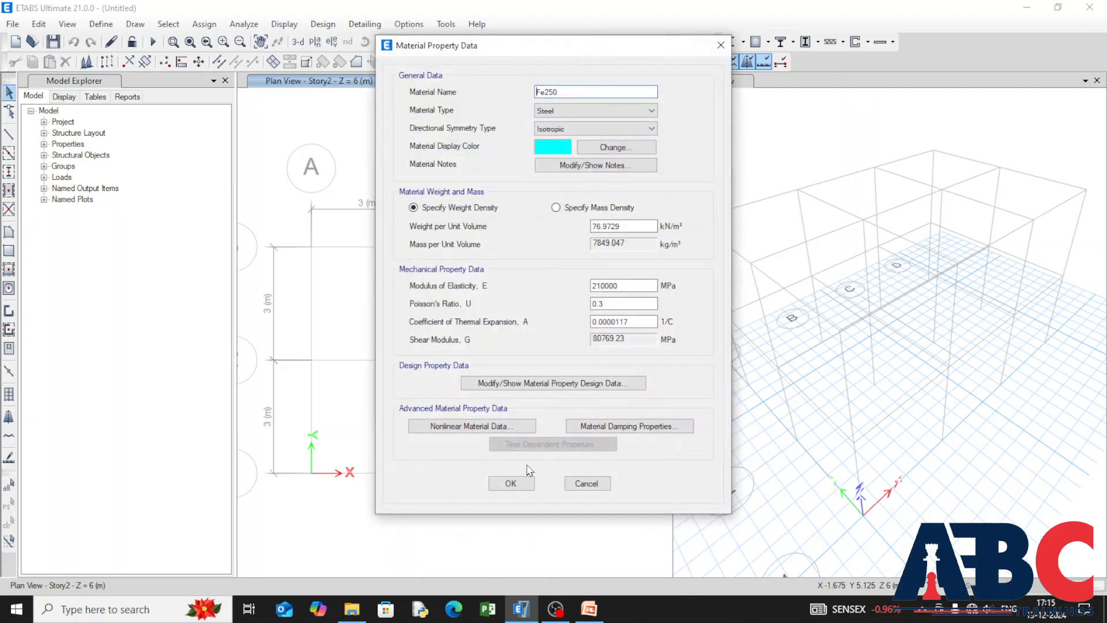
pyautogui.click(509, 484)
# Step: Add a new Indian concrete material of grade M20 with its default properties
pyautogui.click(610, 231)
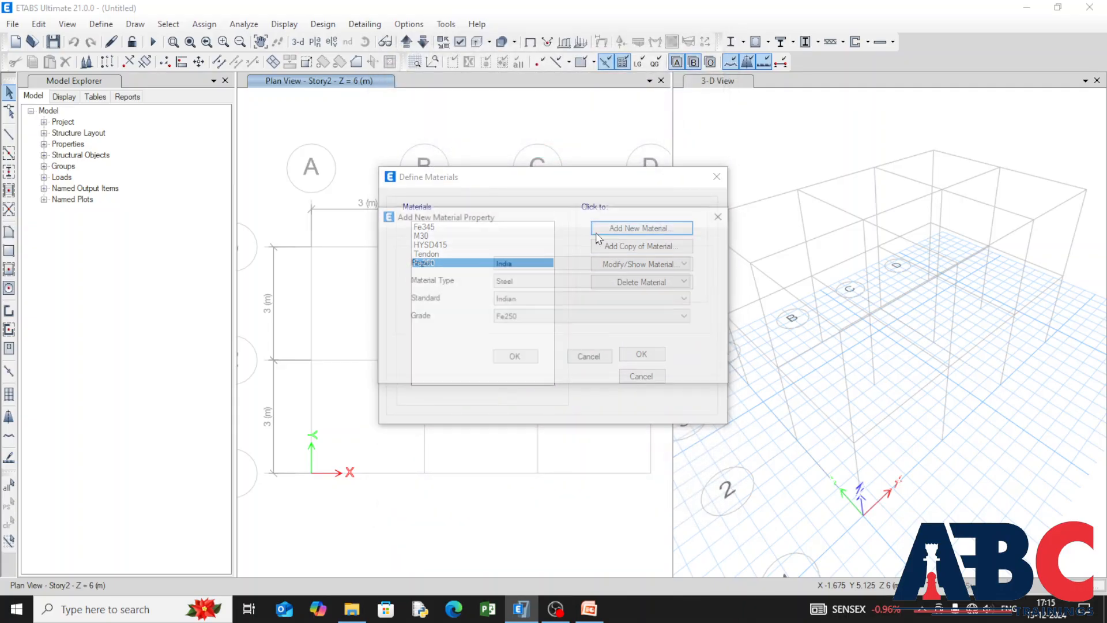
pyautogui.click(667, 281)
pyautogui.click(663, 302)
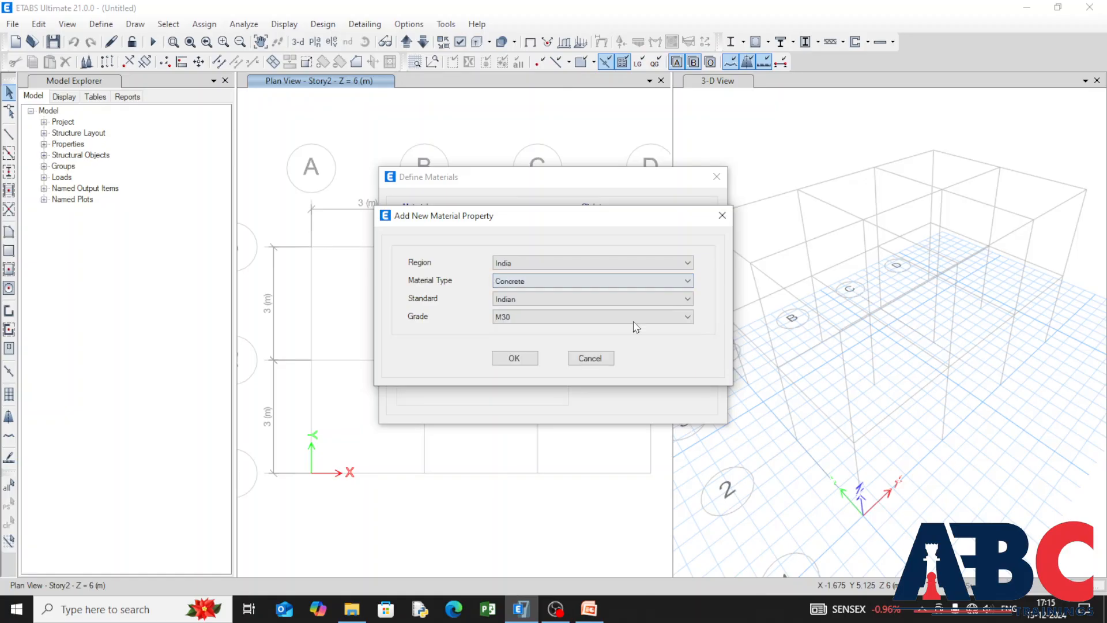
pyautogui.click(688, 317)
pyautogui.click(668, 346)
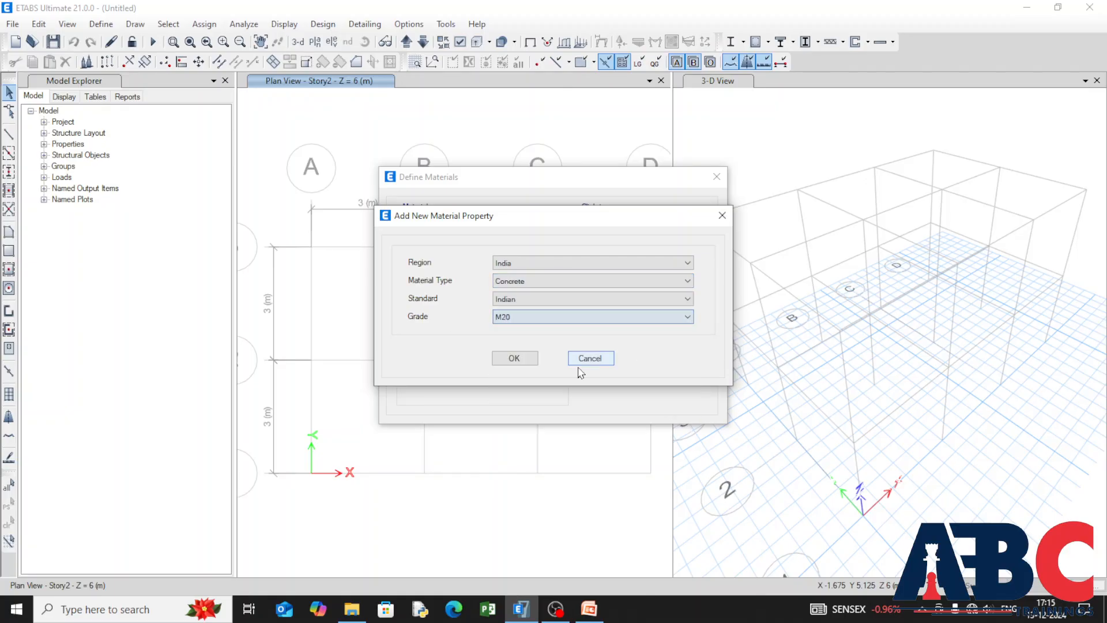
pyautogui.click(513, 358)
pyautogui.click(508, 542)
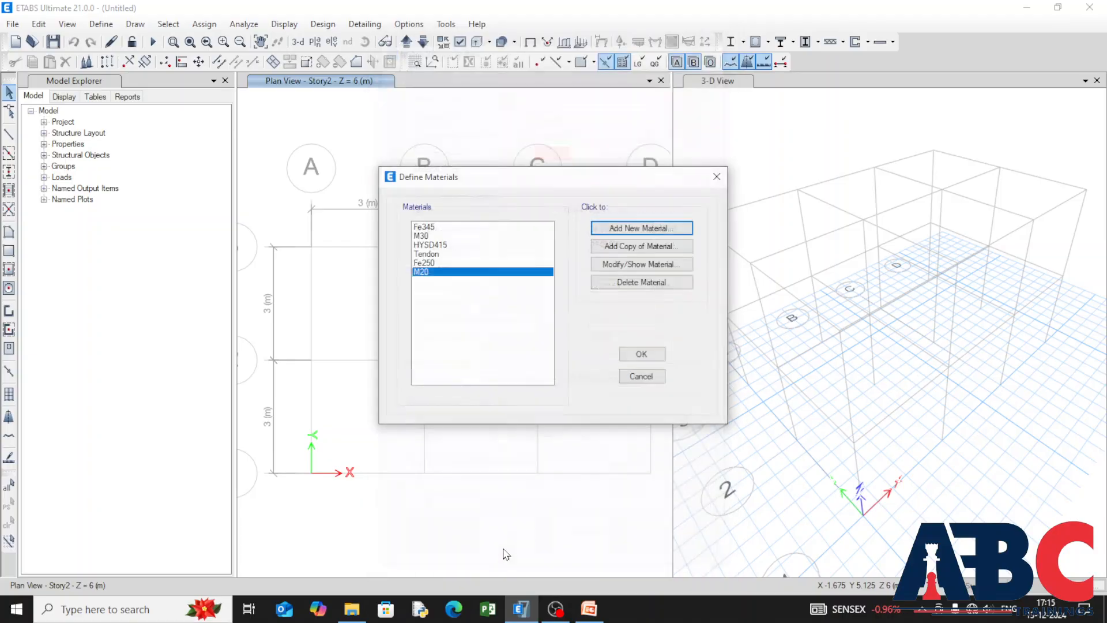
# Step: Add a new Indian rebar material of grade HYSD Grade 500 with its default properties
pyautogui.click(617, 228)
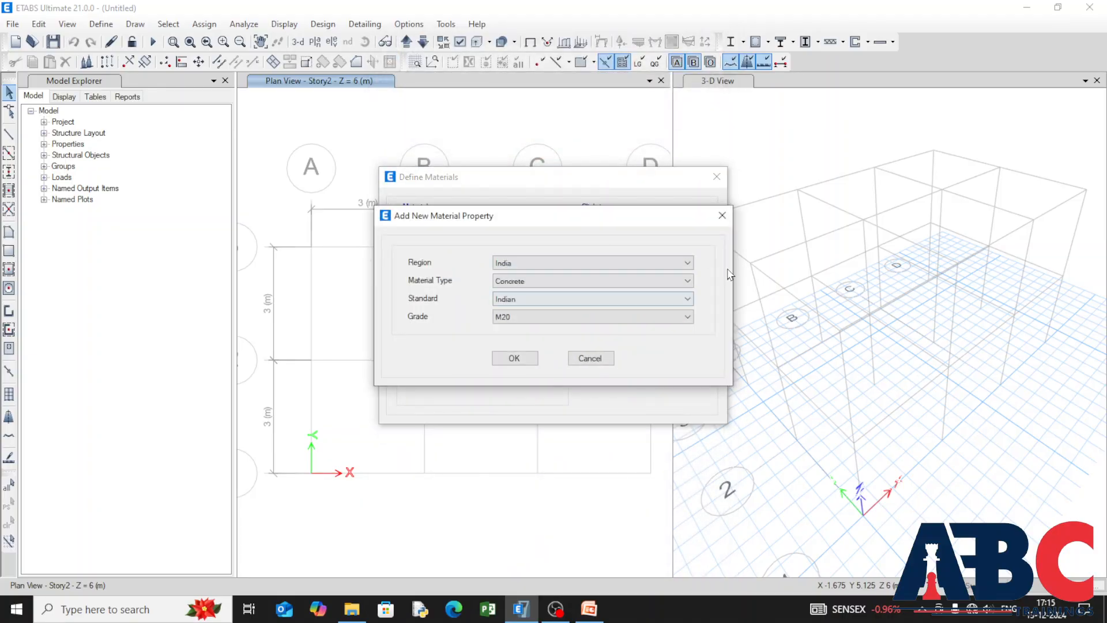
pyautogui.click(687, 281)
pyautogui.click(658, 332)
pyautogui.click(688, 316)
pyautogui.click(666, 351)
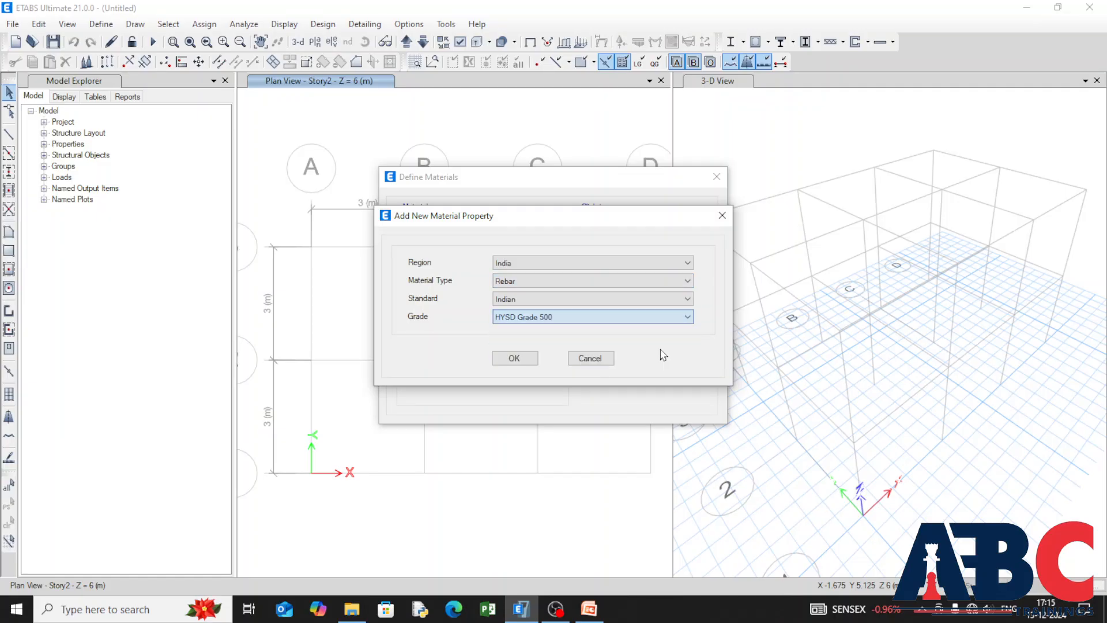
pyautogui.click(513, 358)
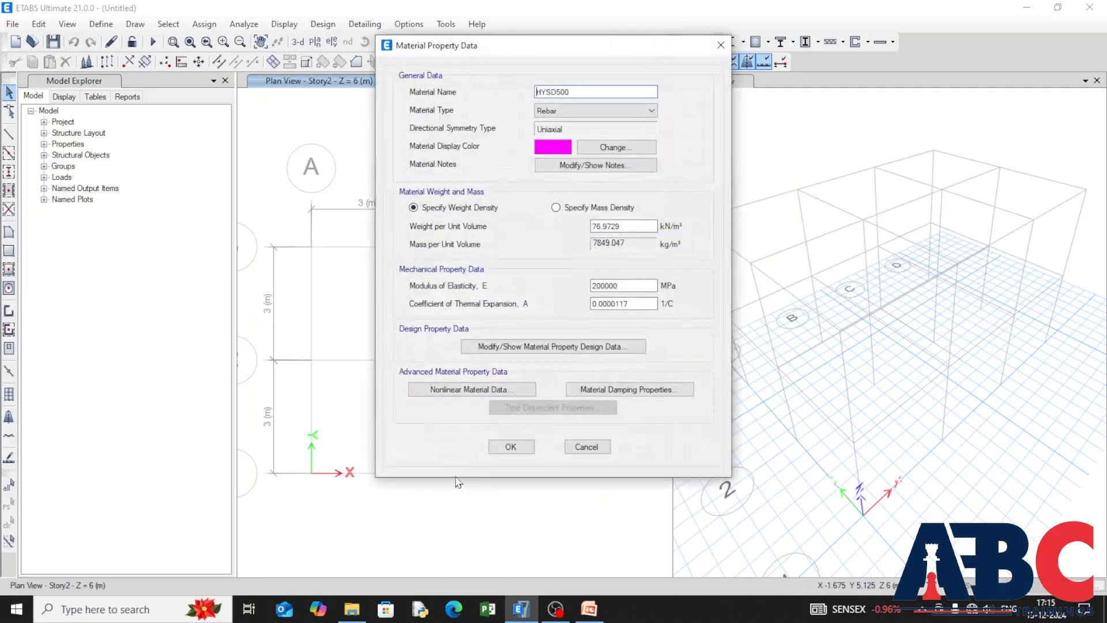
pyautogui.click(509, 448)
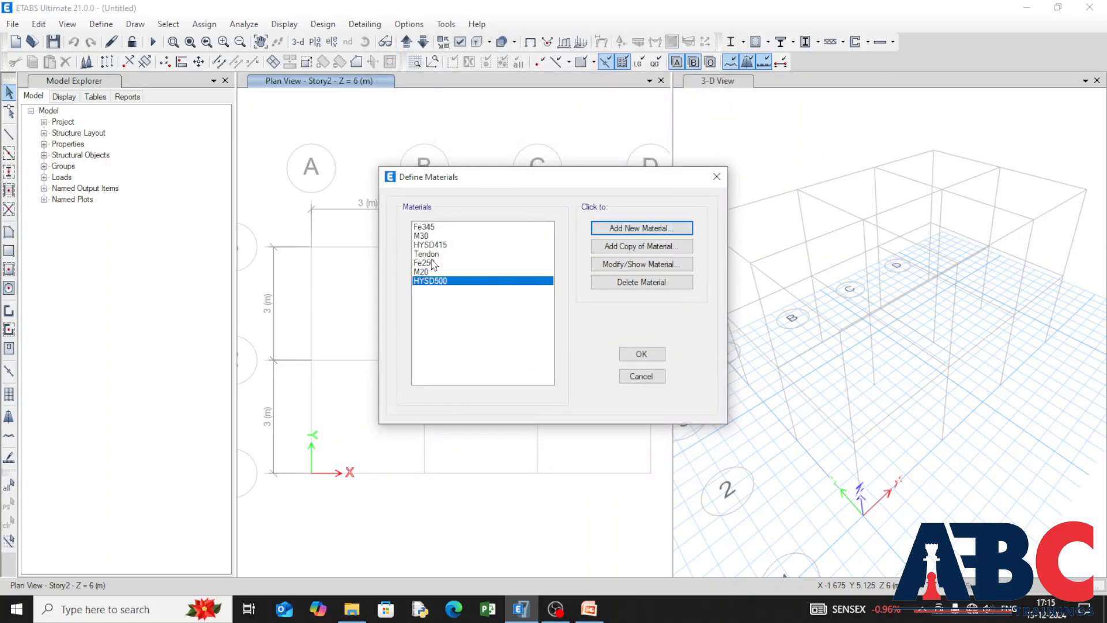
# Step: Add an Indian rebar material of grade Mild Grade 250 and accept the material definitions
pyautogui.click(612, 228)
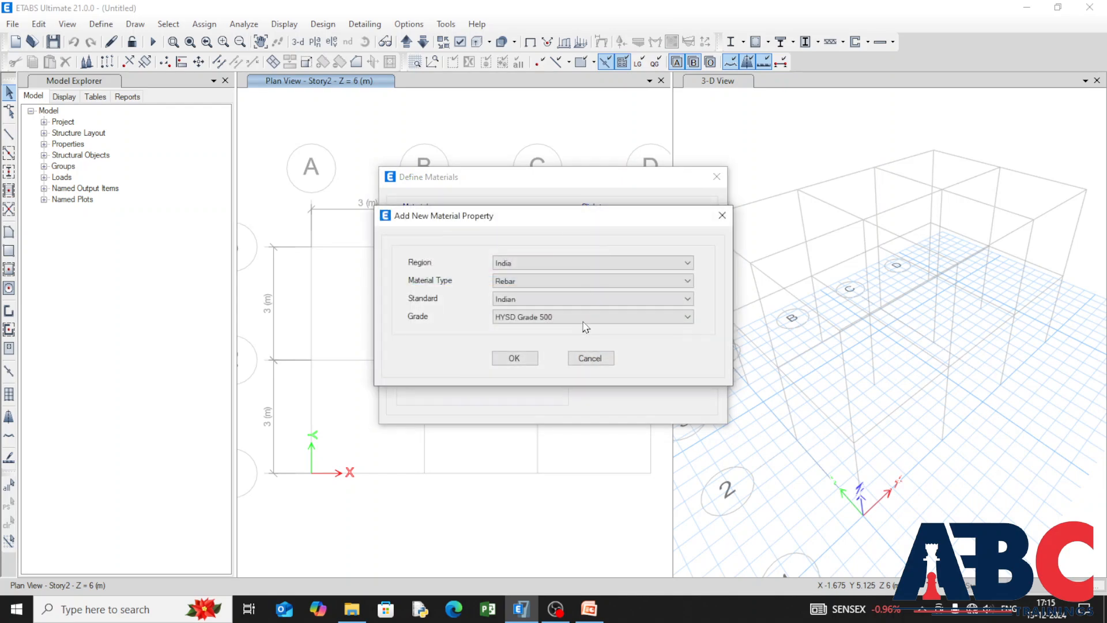
pyautogui.click(683, 317)
pyautogui.click(663, 330)
pyautogui.click(512, 358)
pyautogui.click(507, 444)
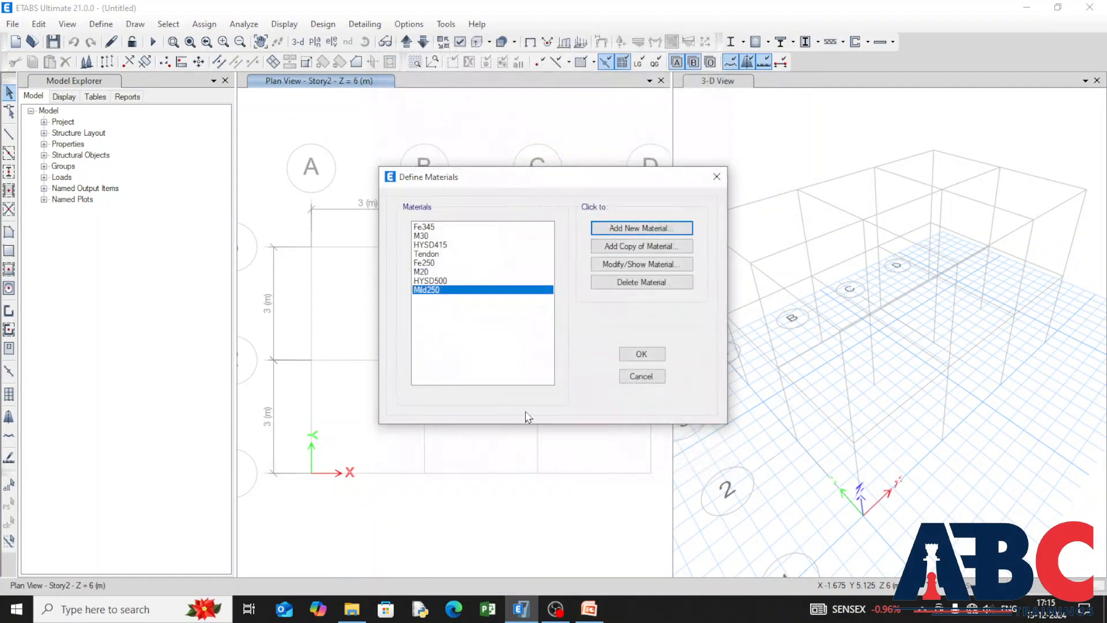
pyautogui.click(641, 354)
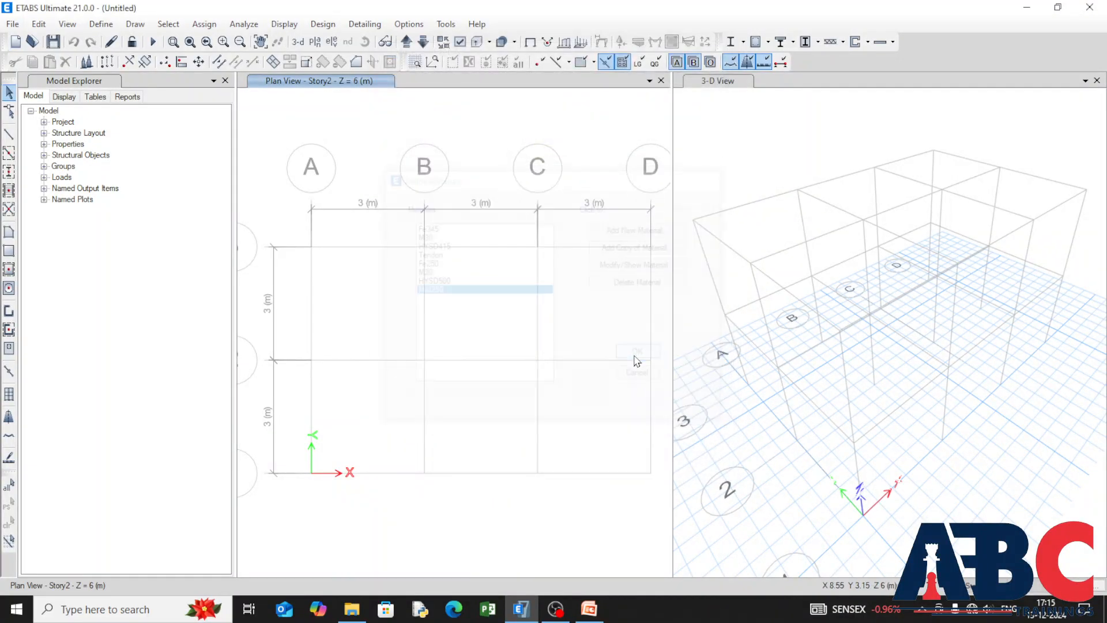
# Step: Delete all the deletable default frame sections, from A-CompBm to SteelCol, in one operation
pyautogui.click(101, 23)
pyautogui.moveTo(226, 64)
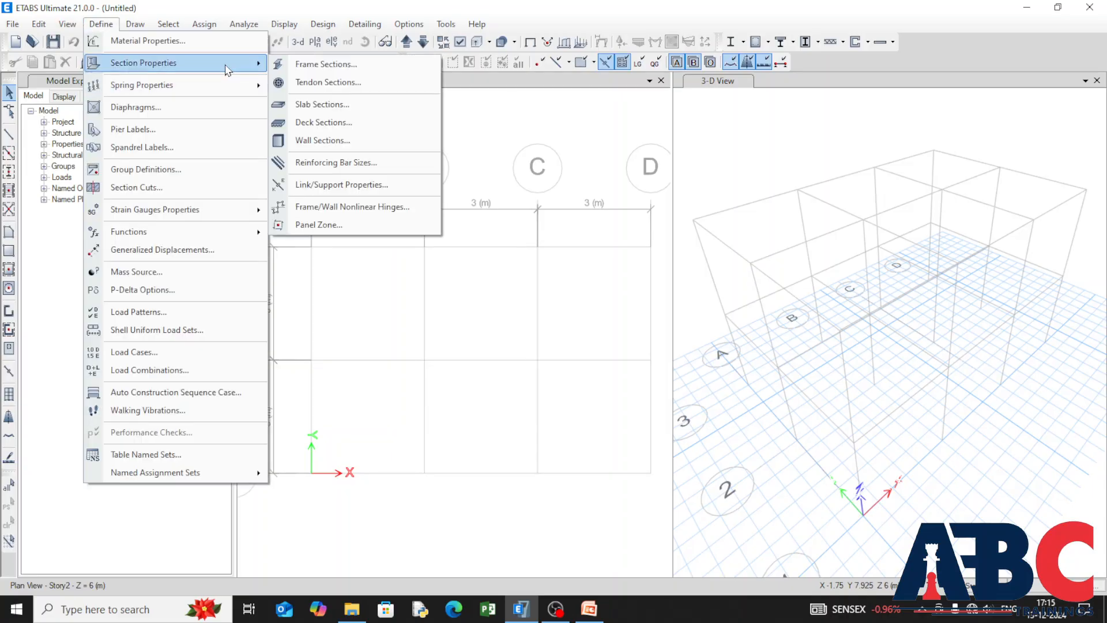
pyautogui.click(424, 65)
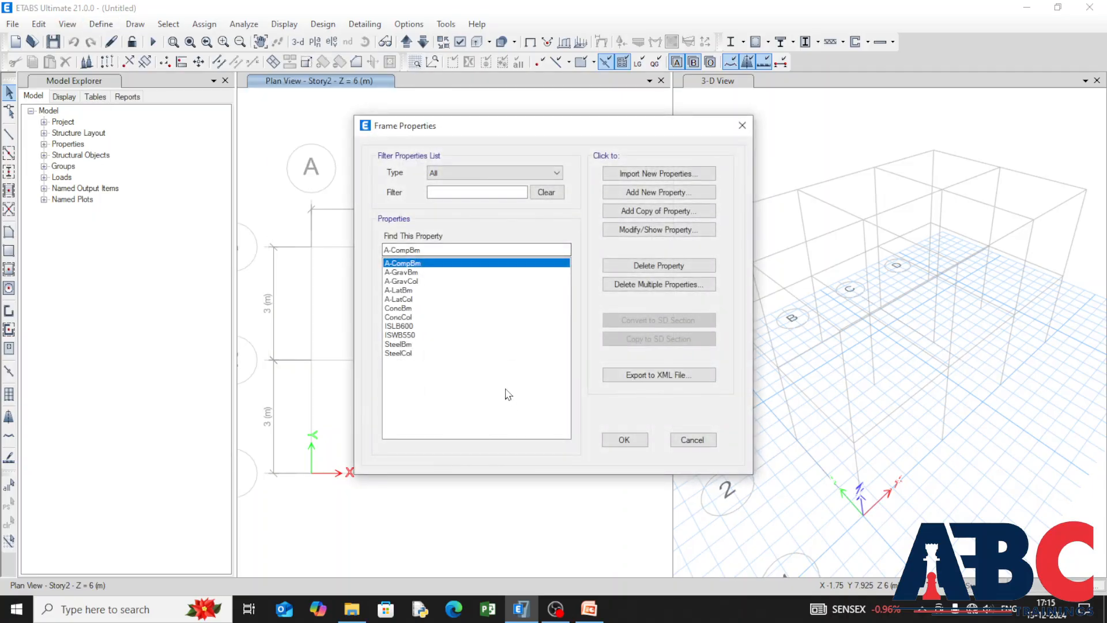
pyautogui.click(618, 267)
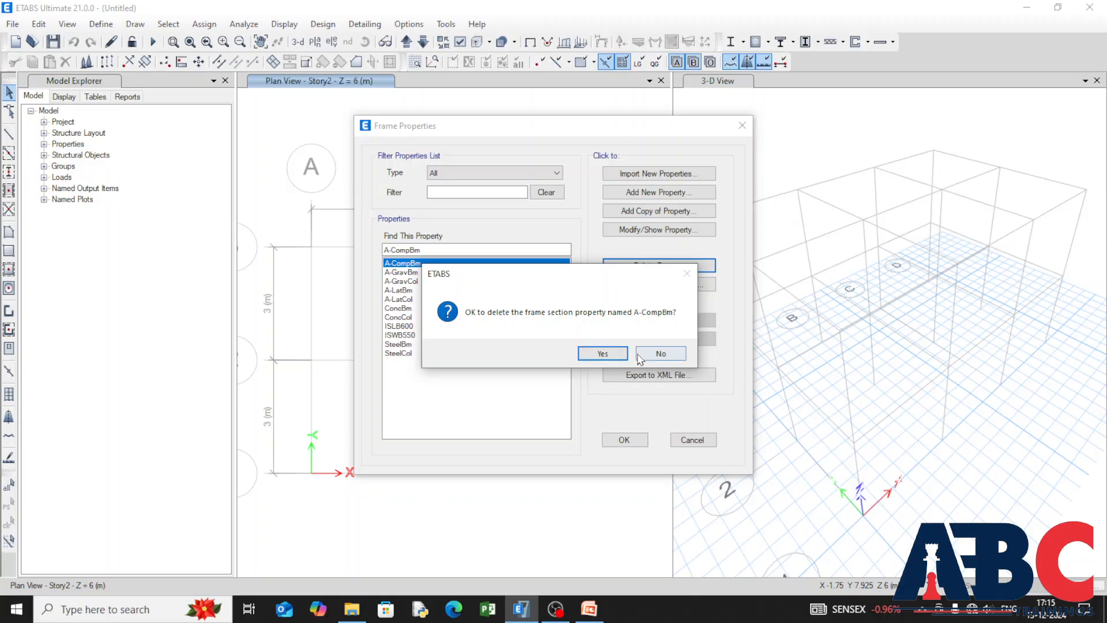
pyautogui.click(661, 353)
pyautogui.click(680, 284)
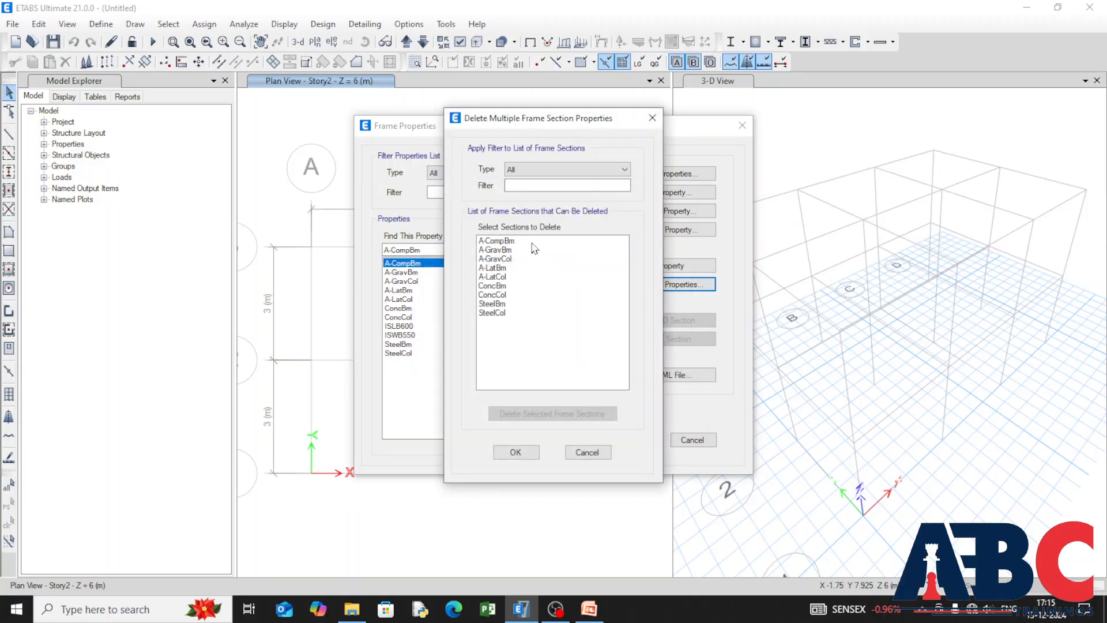
pyautogui.moveTo(532, 243); pyautogui.dragTo(522, 327)
pyautogui.click(495, 415)
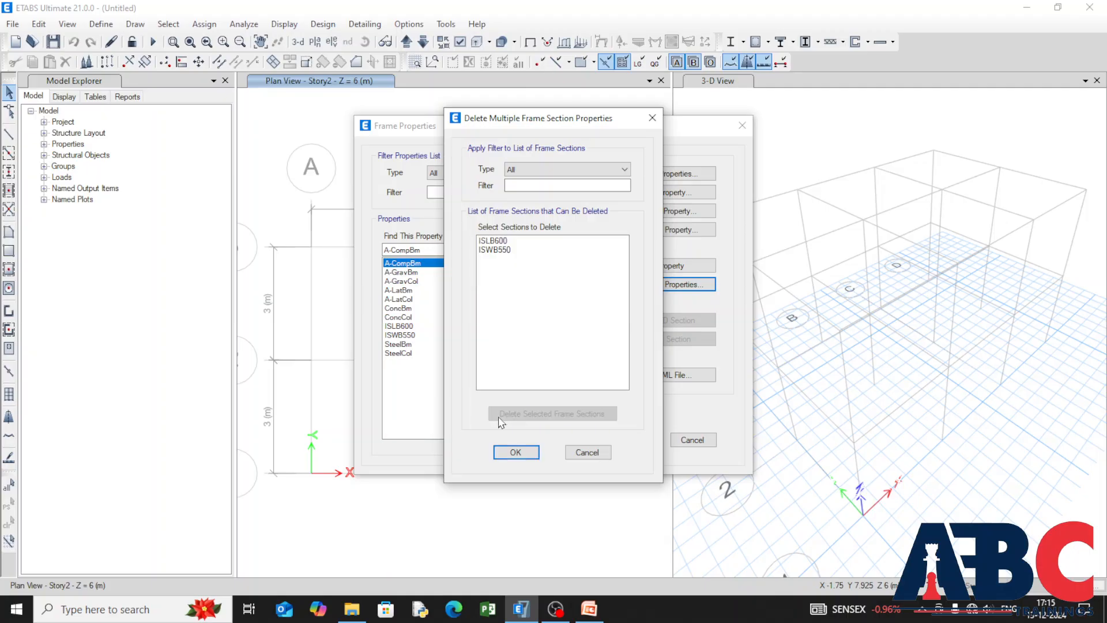
pyautogui.click(514, 452)
# Step: Define a new concrete rectangular frame section named Column, 500 mm deep and 400 mm wide
pyautogui.click(640, 189)
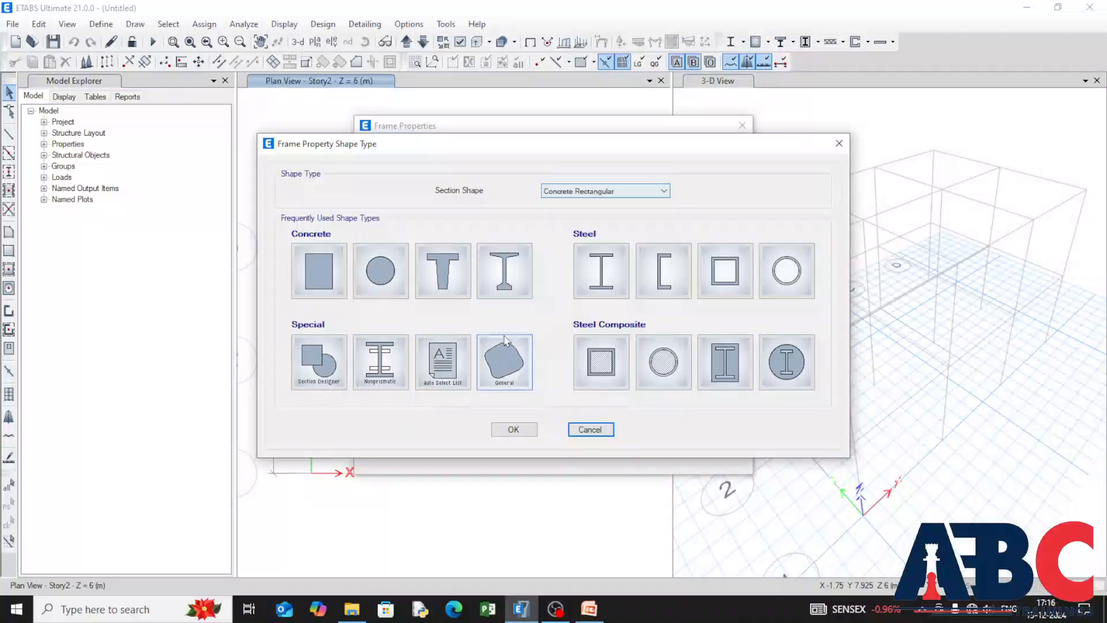
pyautogui.click(320, 274)
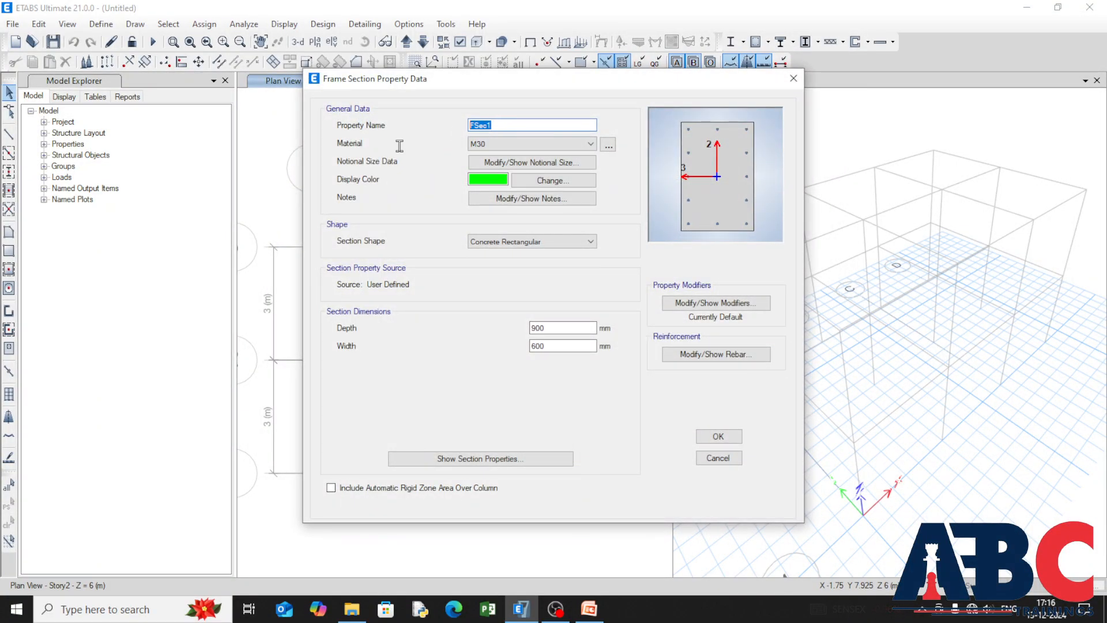
pyautogui.press('BackSpace')
pyautogui.write('Column')
pyautogui.doubleClick(538, 328)
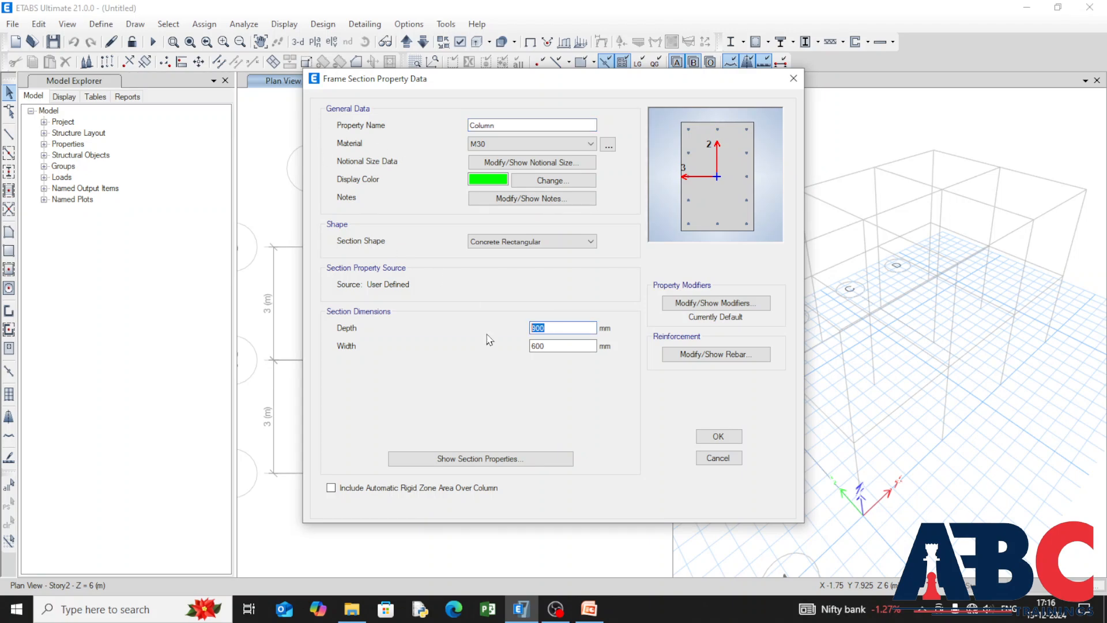
pyautogui.write('50')
pyautogui.doubleClick(551, 346)
pyautogui.write('4')
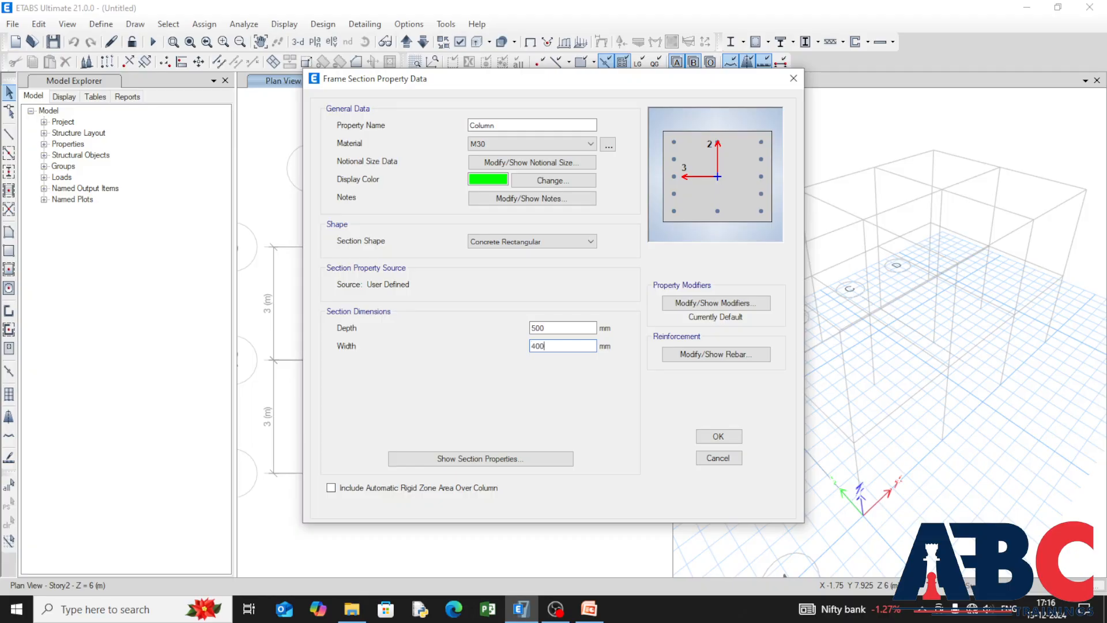
# Step: Set the Column section's longitudinal rebar material to HYSD500 and accept the section
pyautogui.click(688, 354)
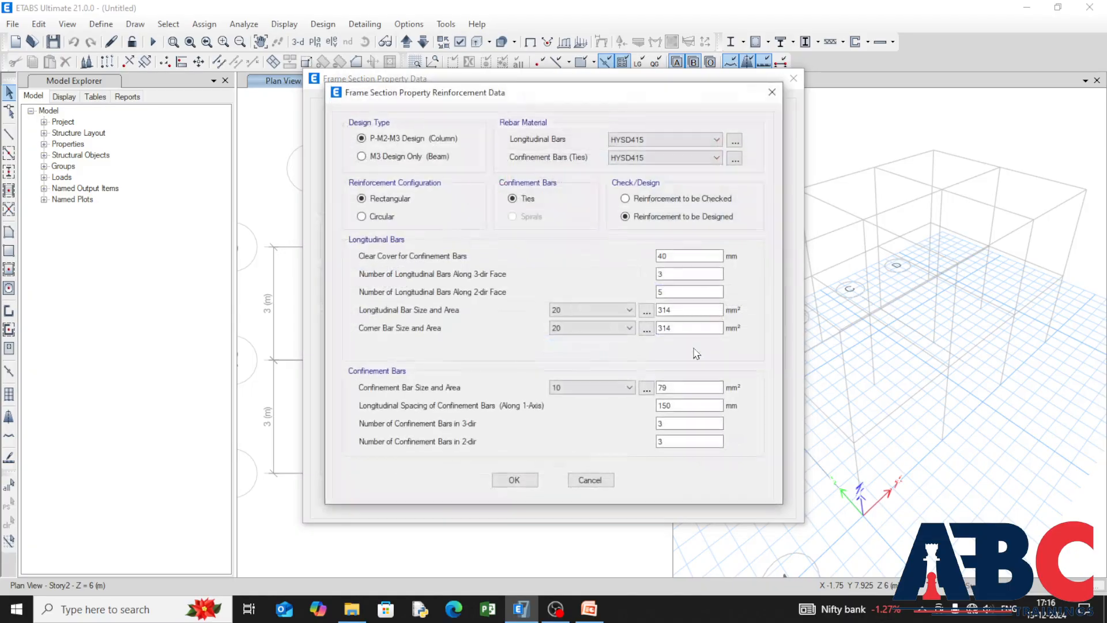
pyautogui.click(716, 139)
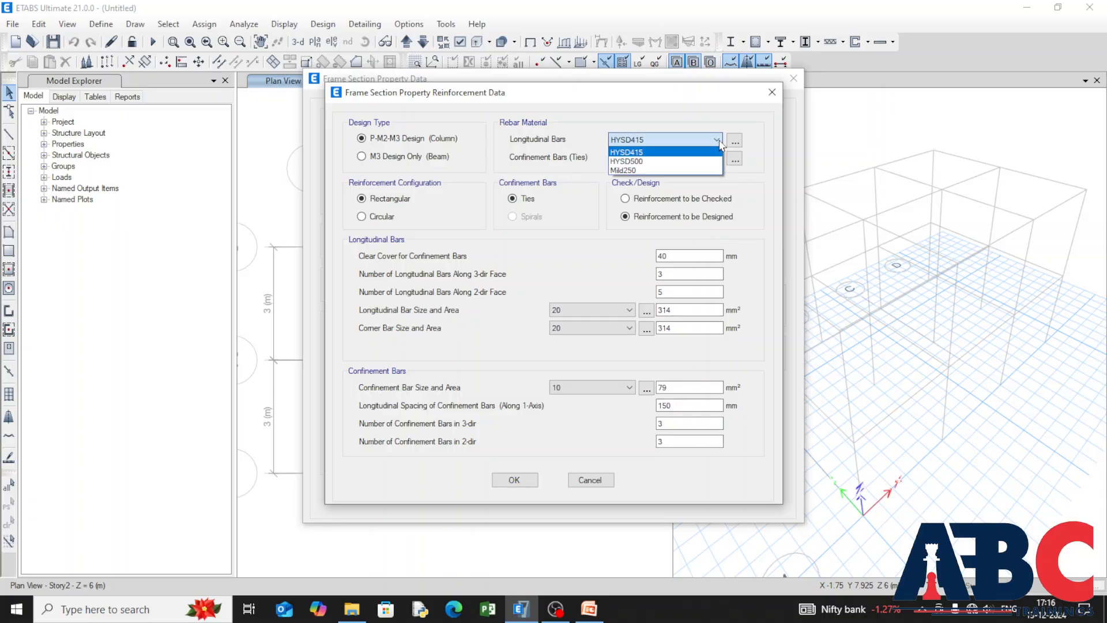
pyautogui.click(707, 161)
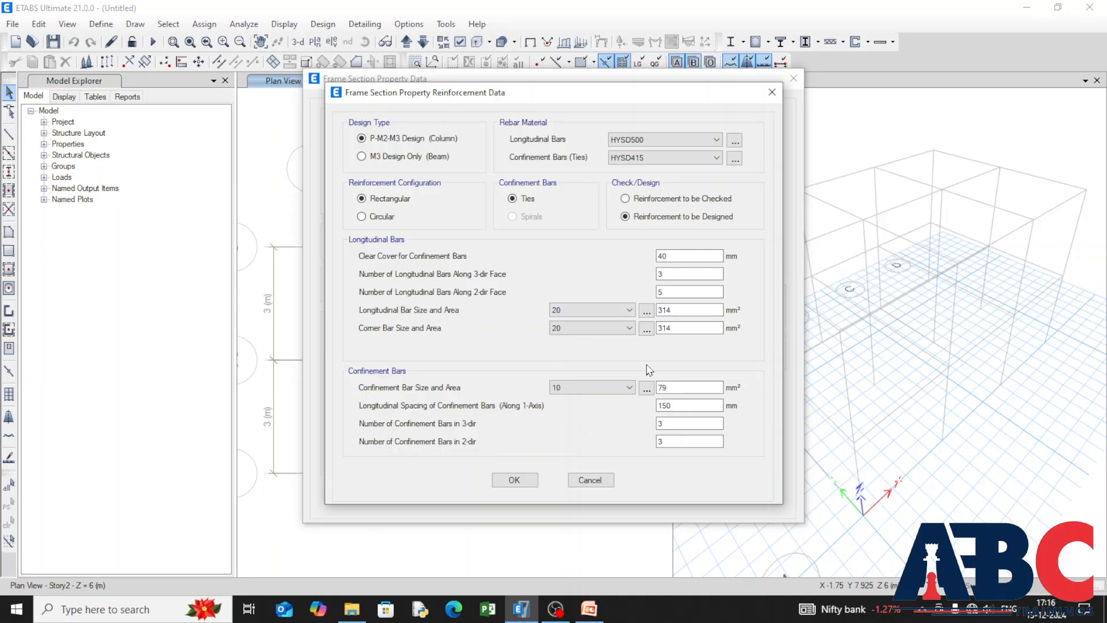
pyautogui.click(513, 480)
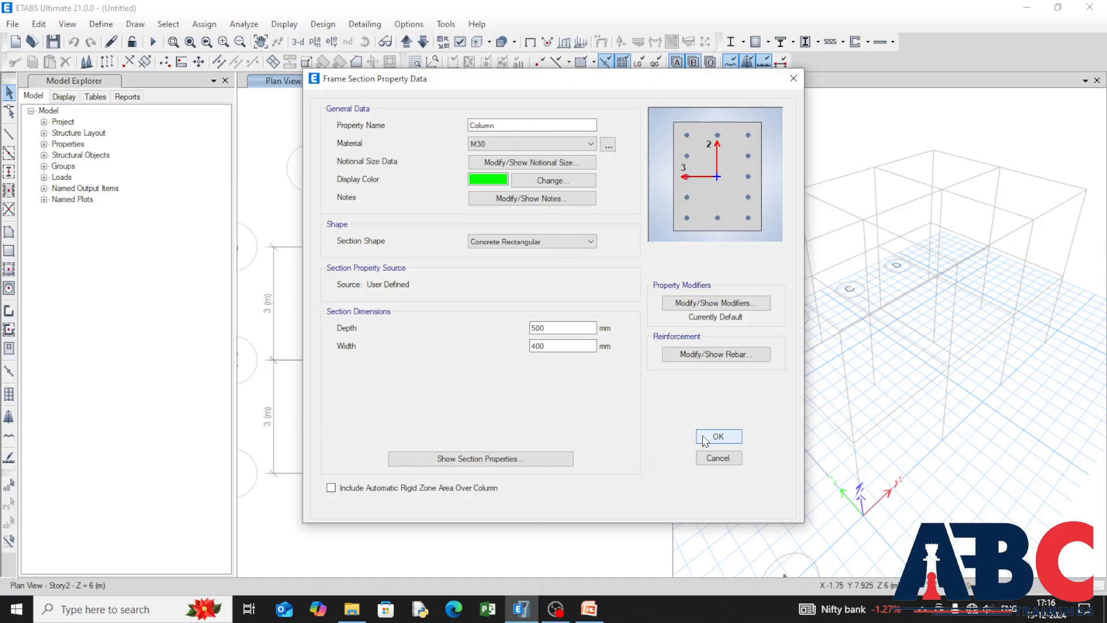
pyautogui.click(705, 437)
# Step: Define a new concrete rectangular frame section named Beam in M20, 400 mm deep and 350 mm wide
pyautogui.click(623, 193)
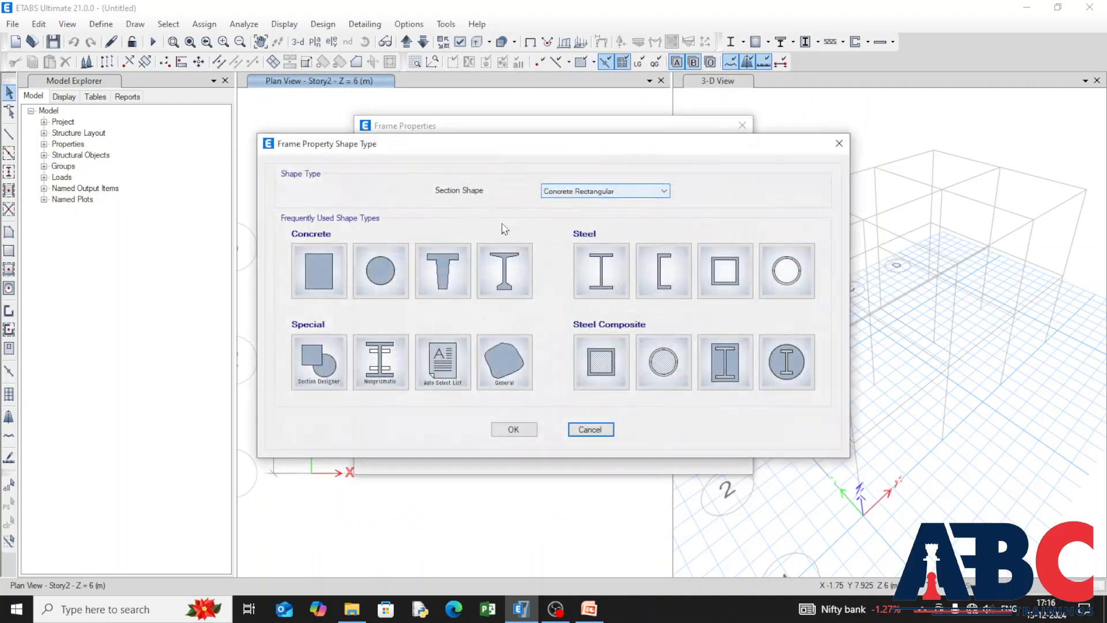
pyautogui.click(299, 273)
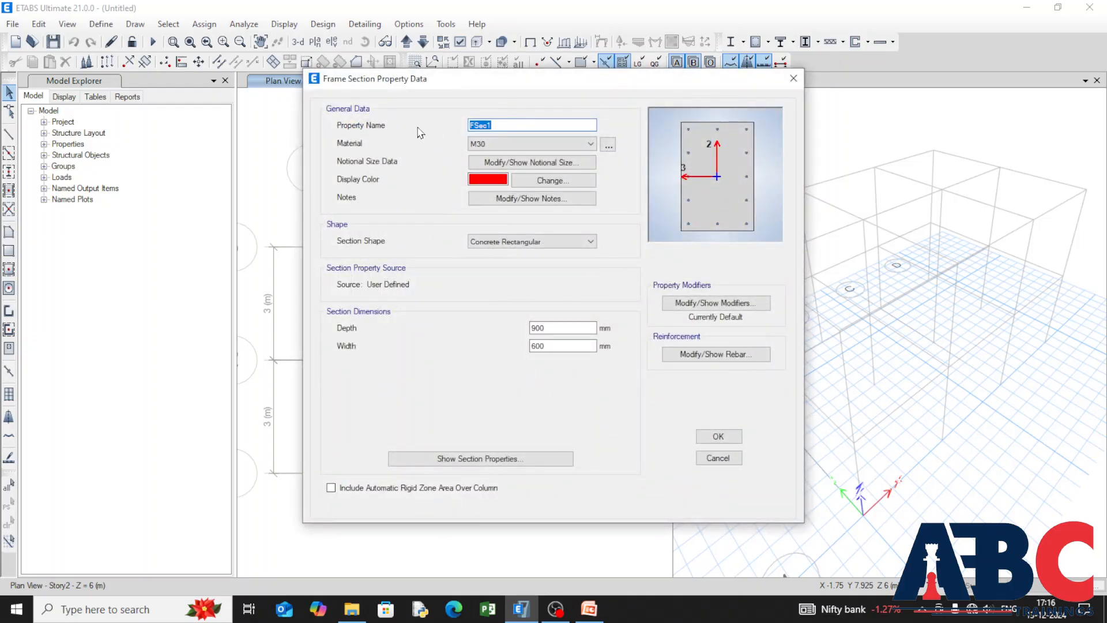
pyautogui.press('BackSpace')
pyautogui.click(593, 149)
pyautogui.click(570, 207)
pyautogui.moveTo(550, 328); pyautogui.dragTo(485, 343)
pyautogui.write('4')
pyautogui.moveTo(549, 346); pyautogui.dragTo(512, 356)
pyautogui.write('350')
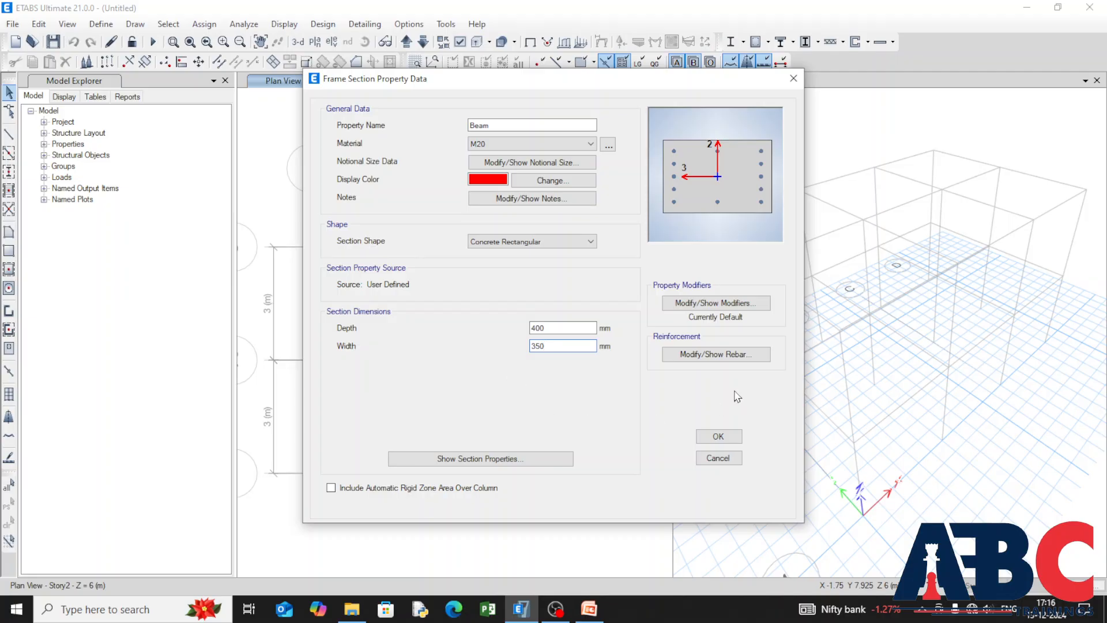
# Step: Set the Beam reinforcement to M3 Design Only with Mild250 ties and 25 mm cover to top and bottom bars
pyautogui.click(717, 355)
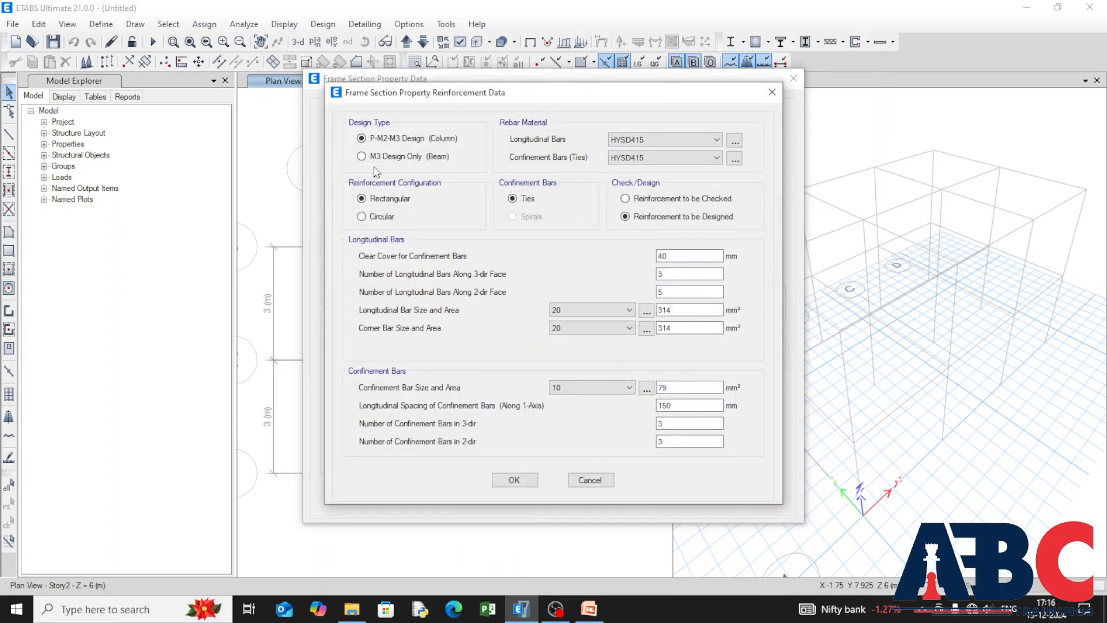
pyautogui.click(361, 156)
pyautogui.click(713, 158)
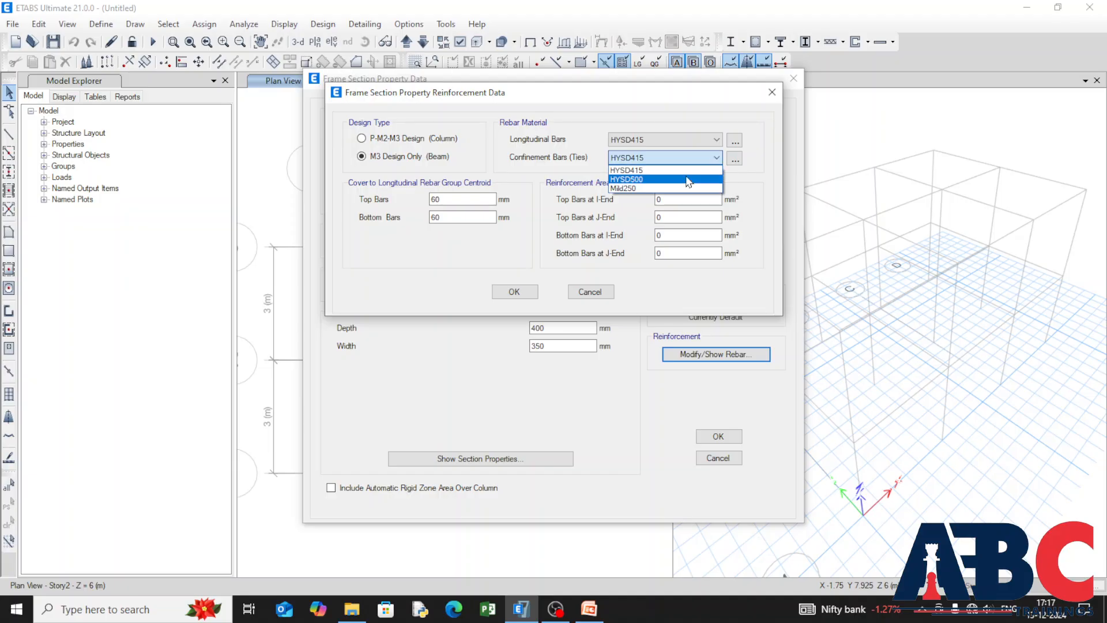
pyautogui.click(627, 188)
pyautogui.moveTo(449, 199); pyautogui.dragTo(379, 200)
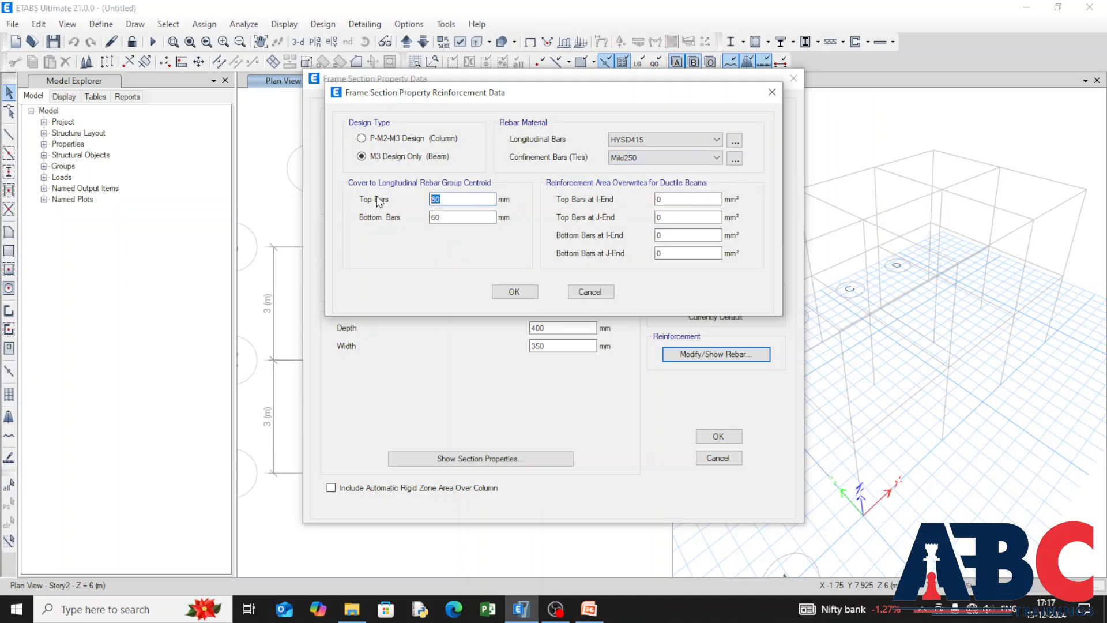
pyautogui.write('25')
pyautogui.moveTo(488, 214); pyautogui.dragTo(440, 217)
pyautogui.write('2')
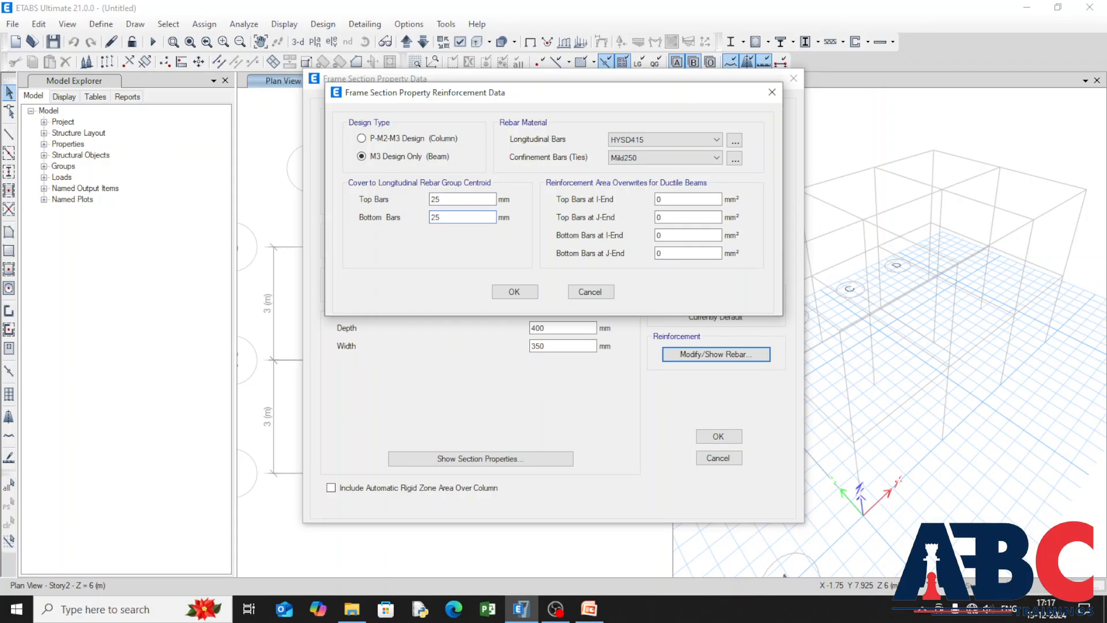
pyautogui.click(514, 291)
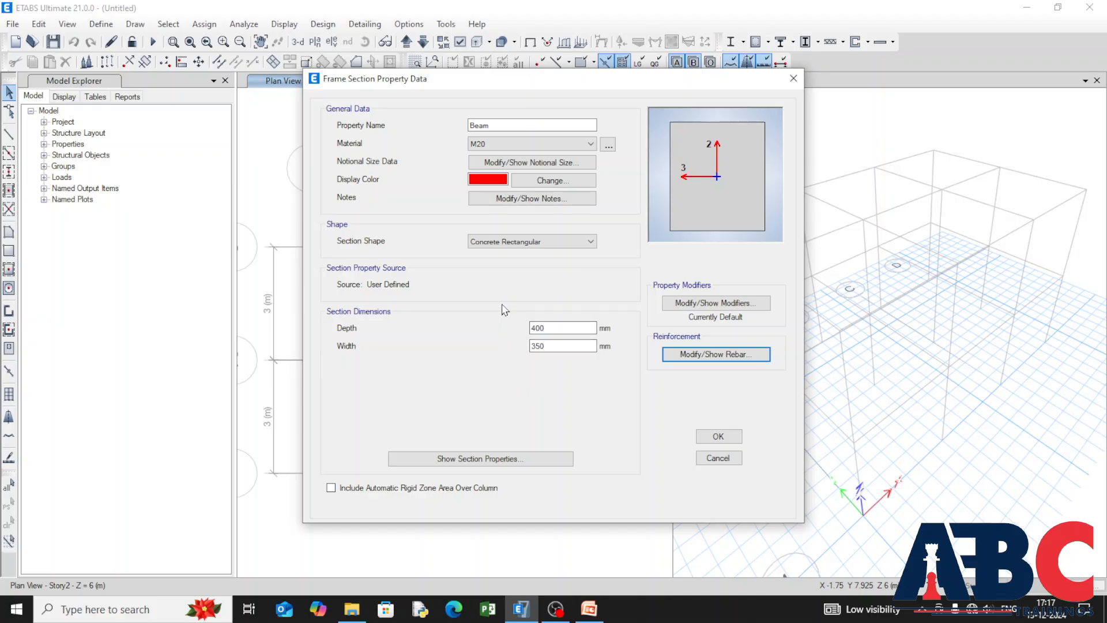
# Step: Set the Beam section's width to 300 mm and accept the frame section definitions
pyautogui.click(547, 346)
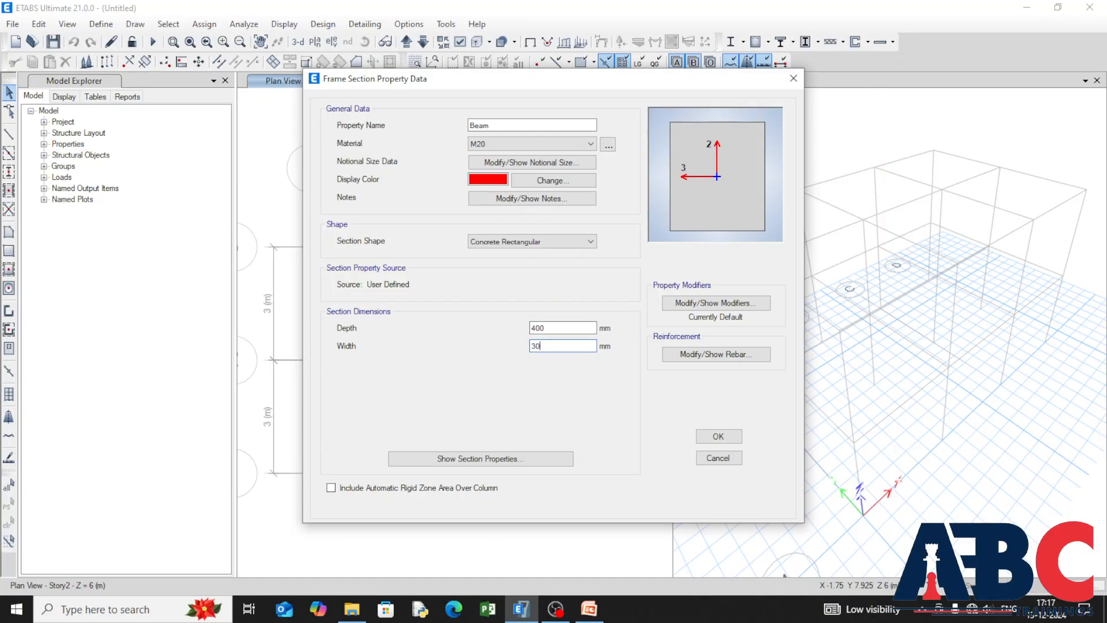
pyautogui.click(716, 436)
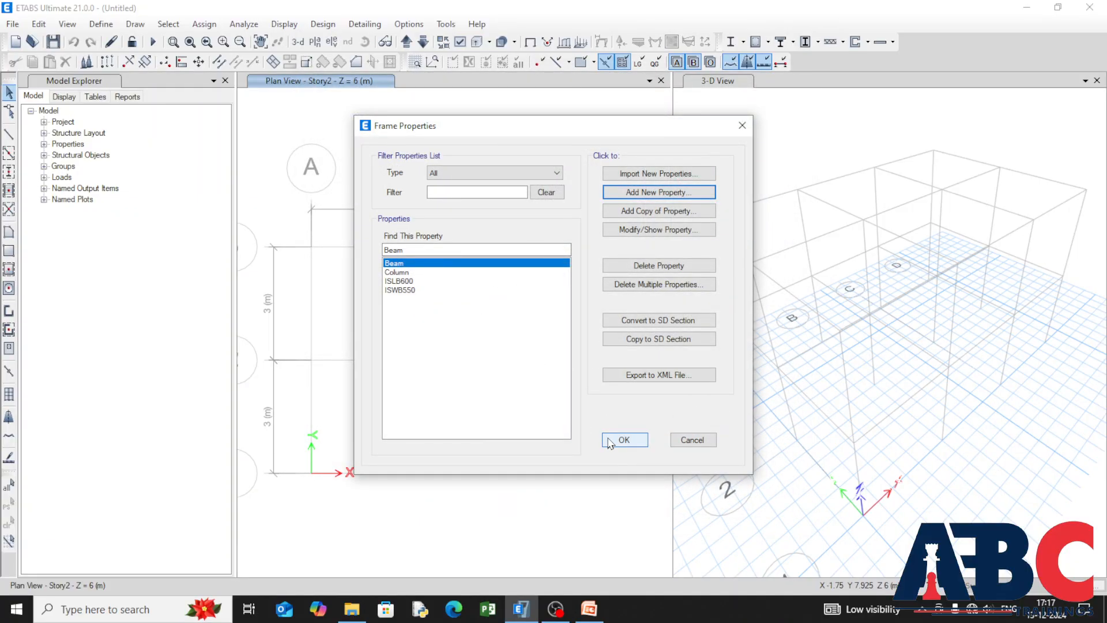
pyautogui.click(623, 440)
# Step: Modify the Slab1 property: rename it Slab, assign material M20, set the thickness to 150 mm and accept the slab definitions
pyautogui.click(101, 23)
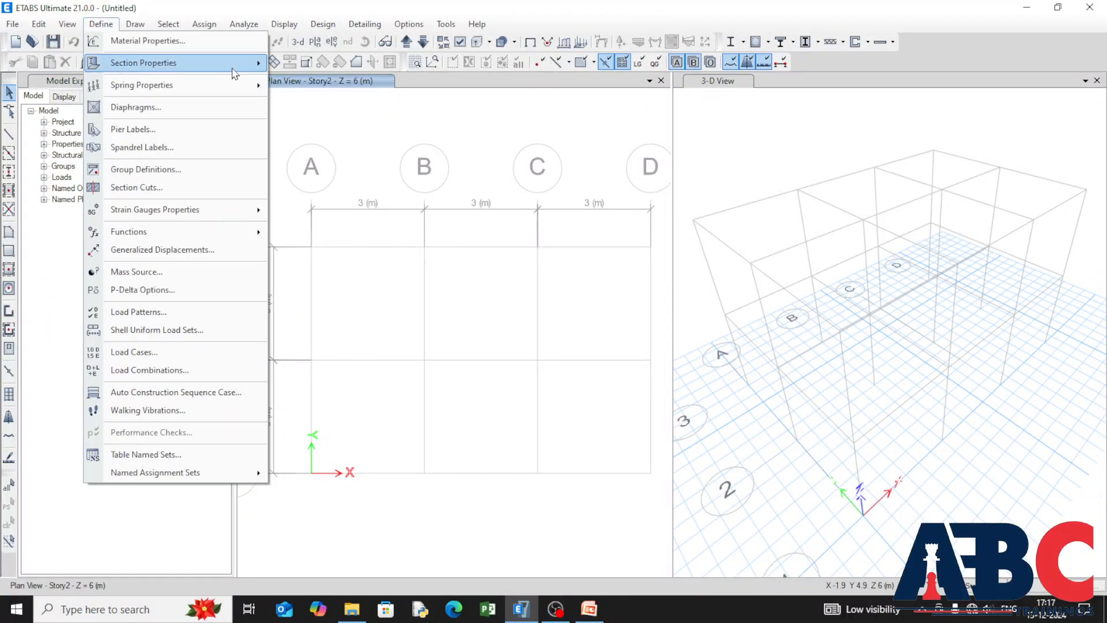
pyautogui.moveTo(233, 74)
pyautogui.click(362, 105)
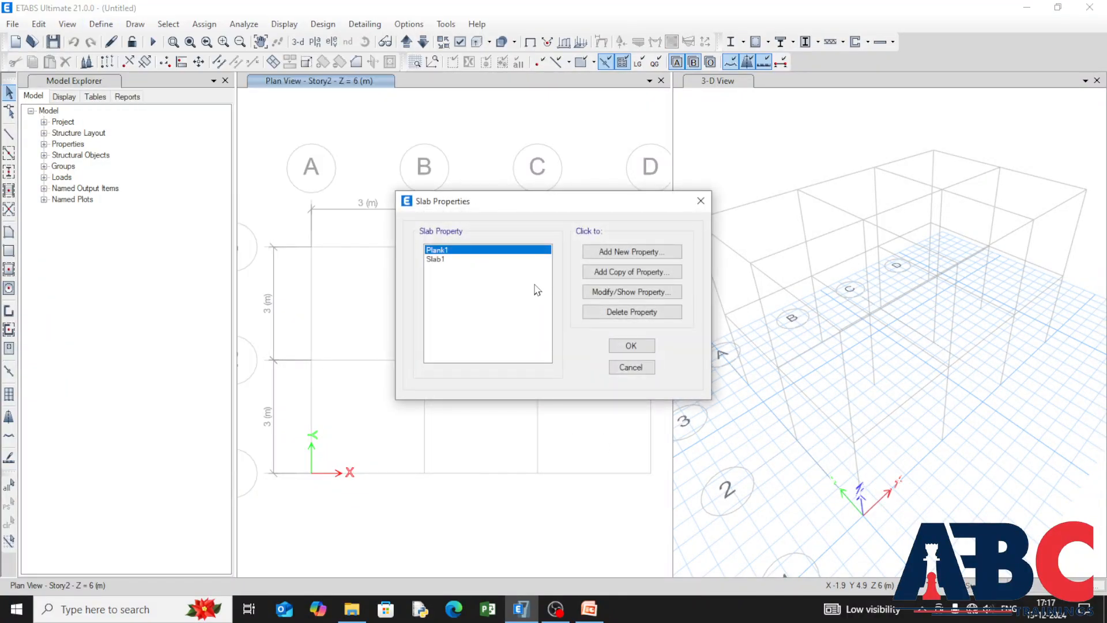
pyautogui.click(486, 260)
pyautogui.click(631, 292)
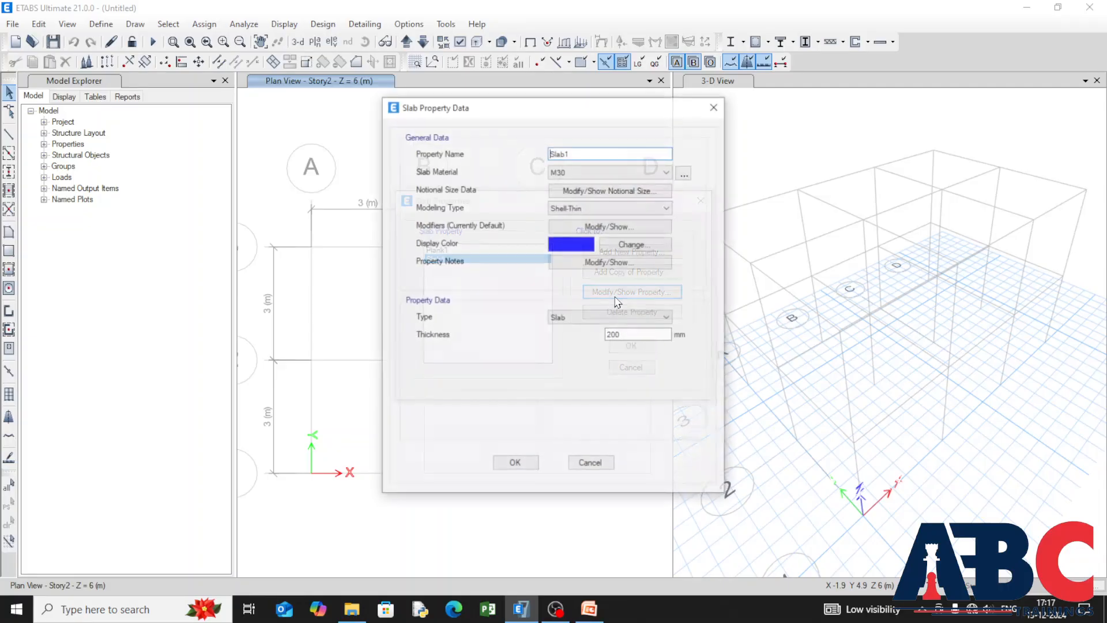
pyautogui.click(588, 172)
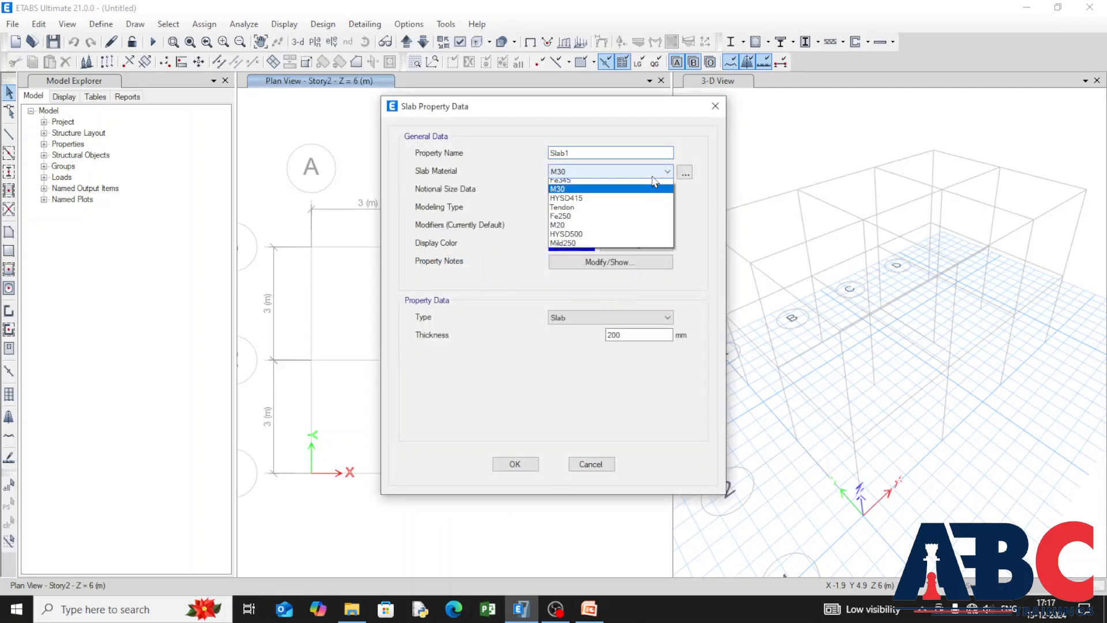
pyautogui.click(646, 229)
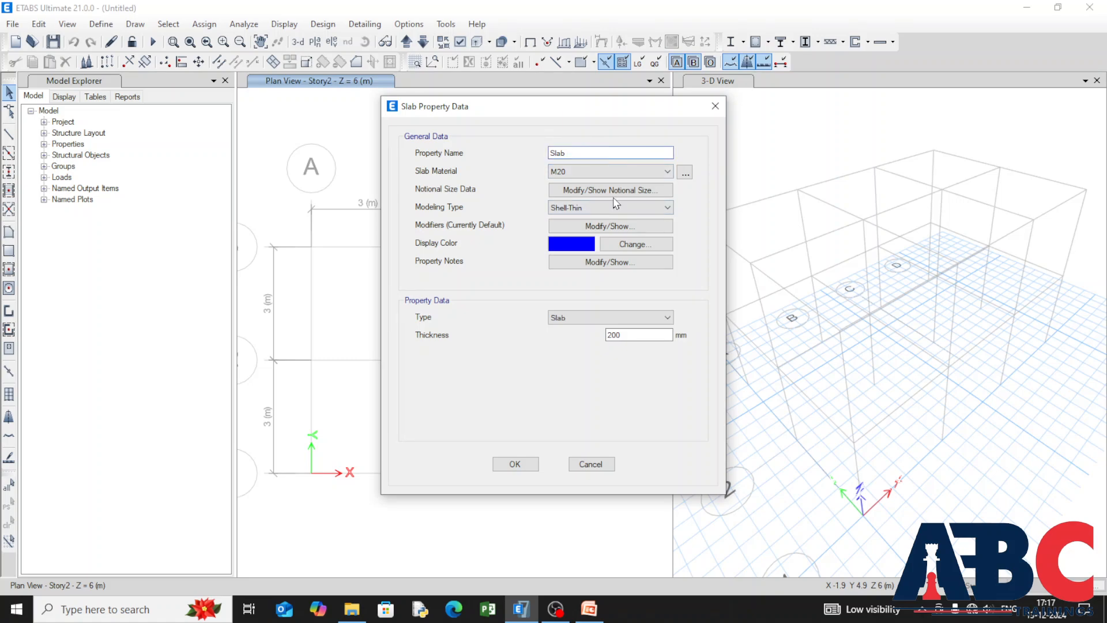
pyautogui.doubleClick(654, 337)
pyautogui.write('150')
pyautogui.click(519, 470)
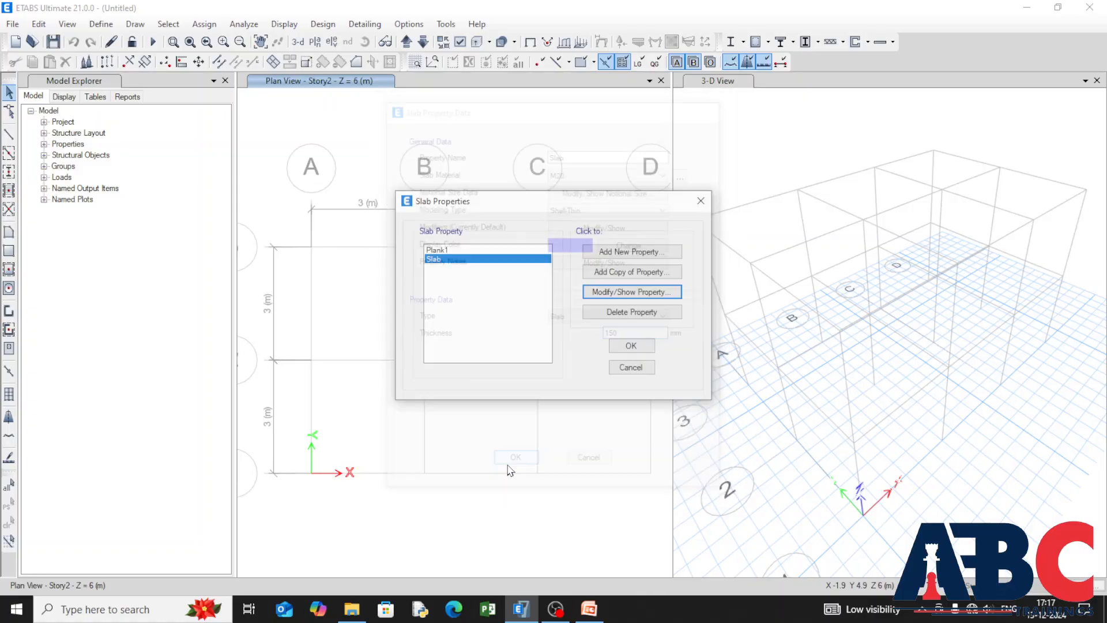
pyautogui.click(628, 348)
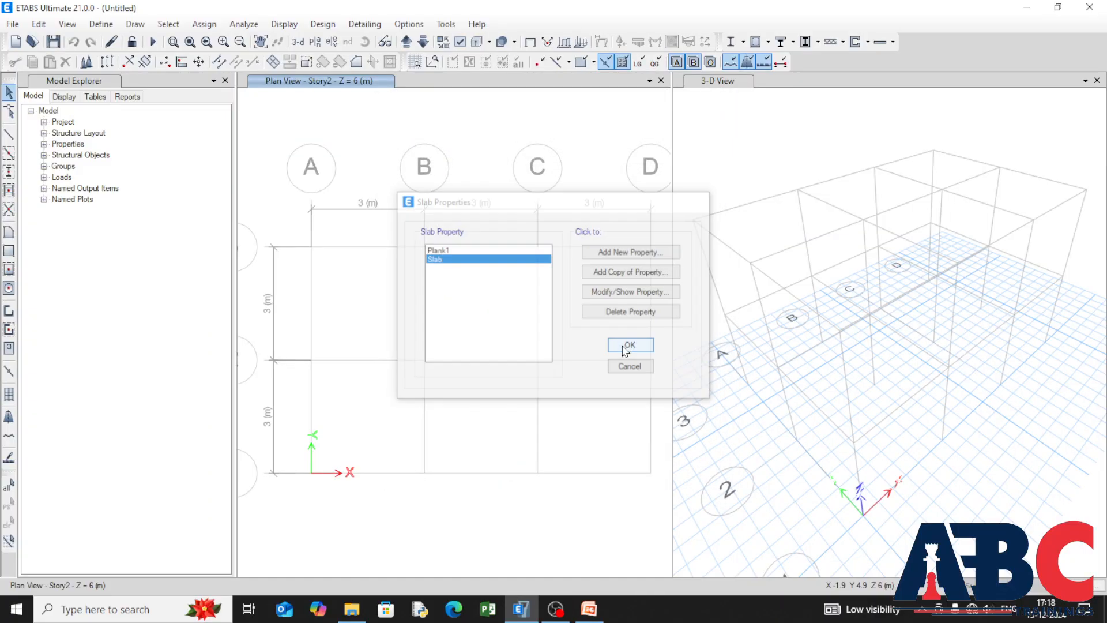
pyautogui.click(99, 25)
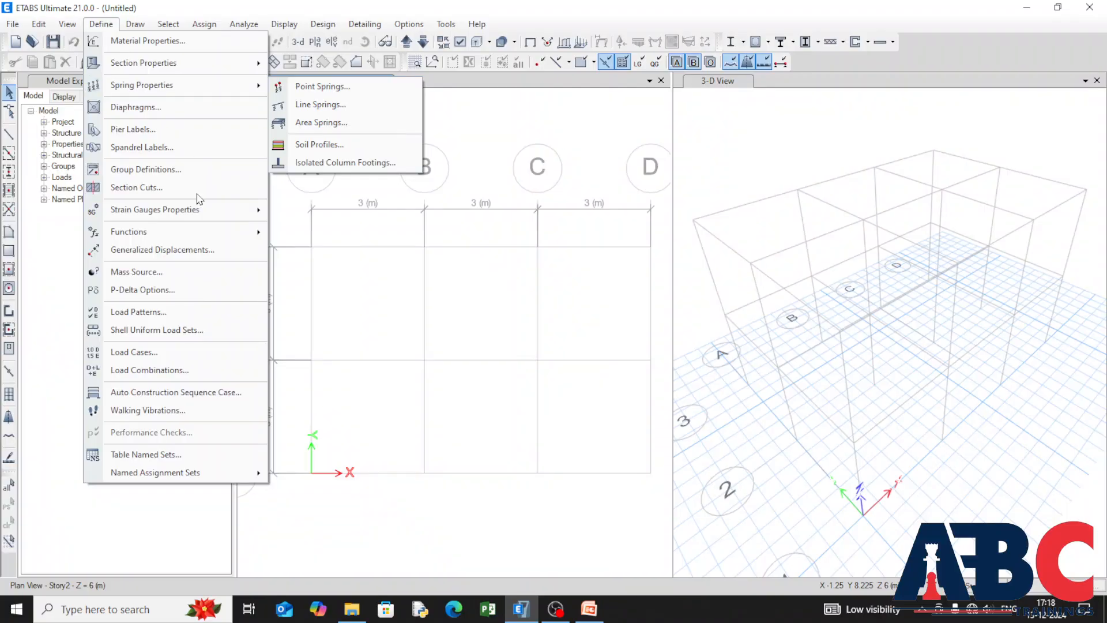
pyautogui.click(191, 313)
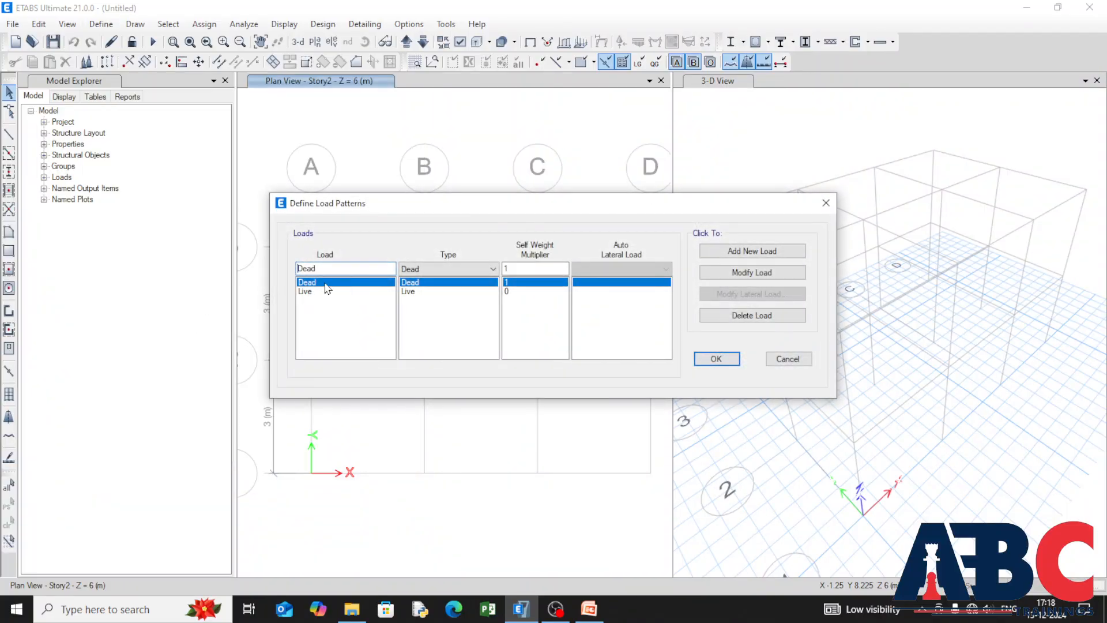
pyautogui.click(715, 358)
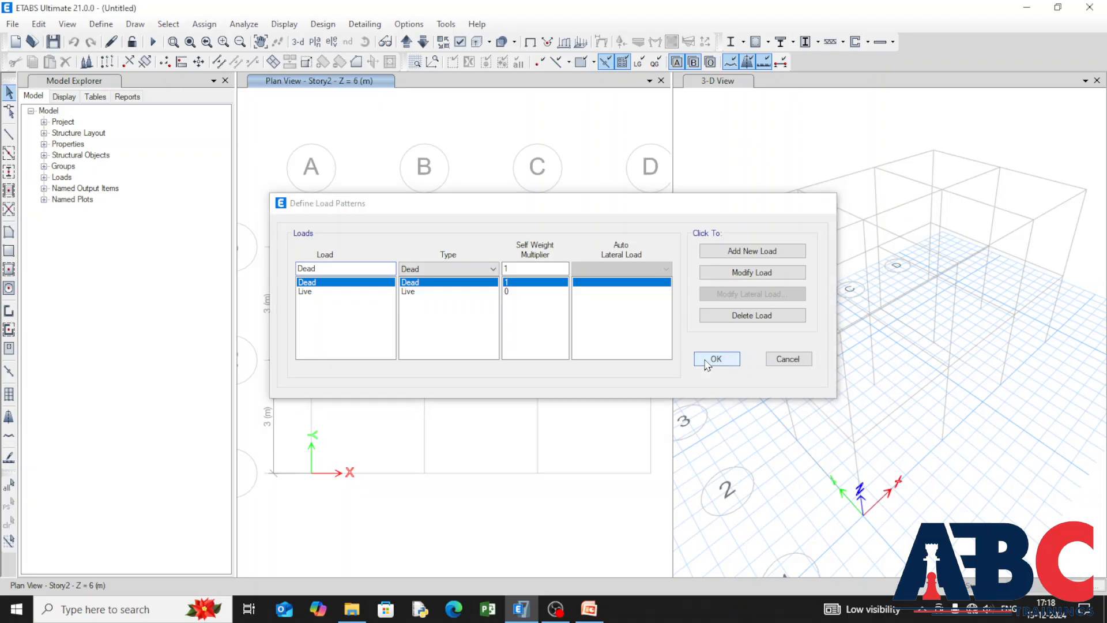
# Step: Add a load pattern named EQ X of type Seismic with IS 1893:2016 as its auto lateral load
pyautogui.click(101, 24)
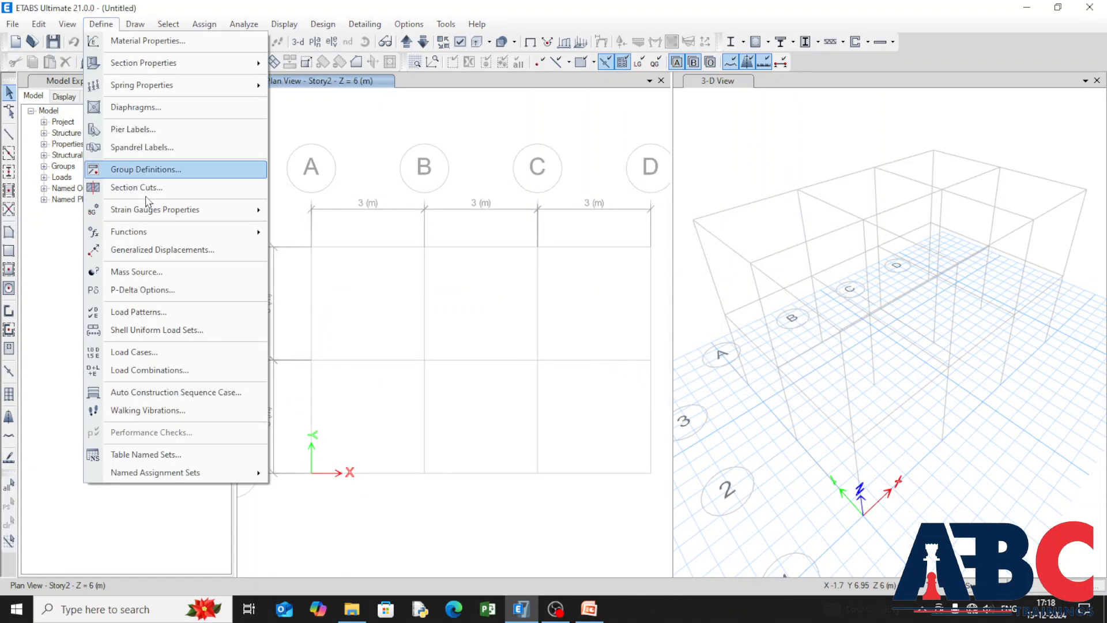
pyautogui.click(207, 311)
pyautogui.doubleClick(317, 269)
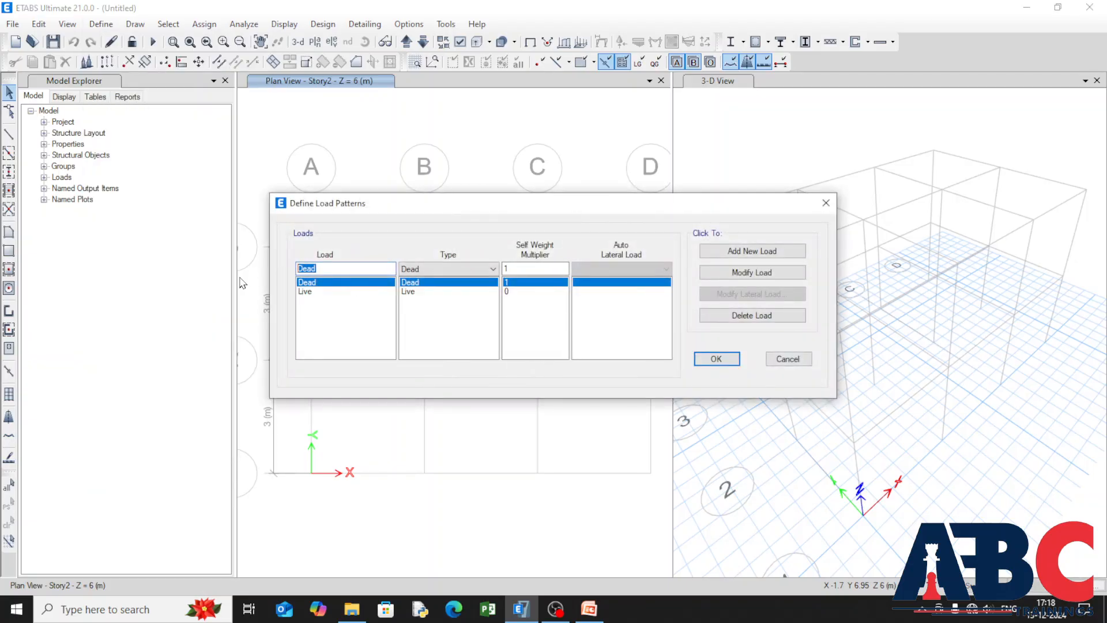
pyautogui.press('BackSpace')
pyautogui.click(490, 269)
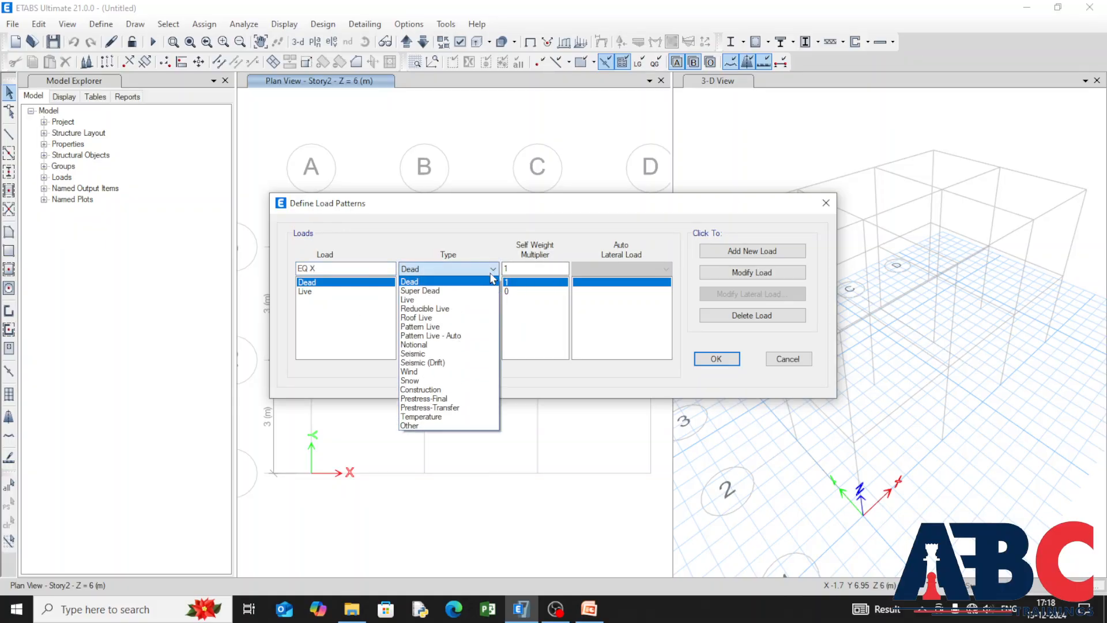
pyautogui.click(438, 344)
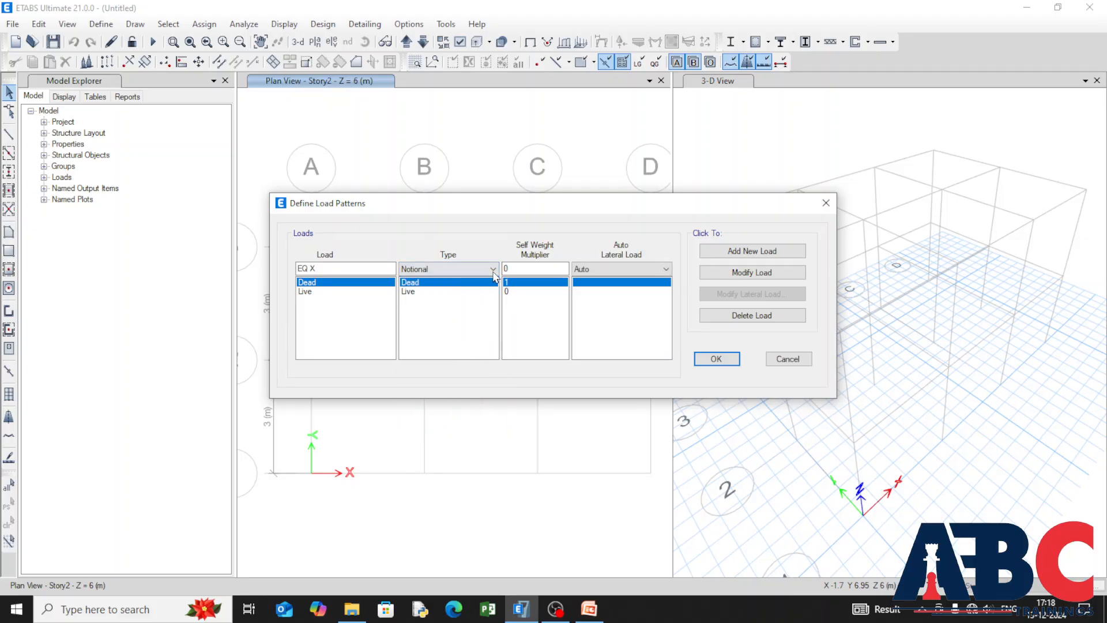
pyautogui.click(493, 268)
pyautogui.click(483, 354)
pyautogui.click(666, 269)
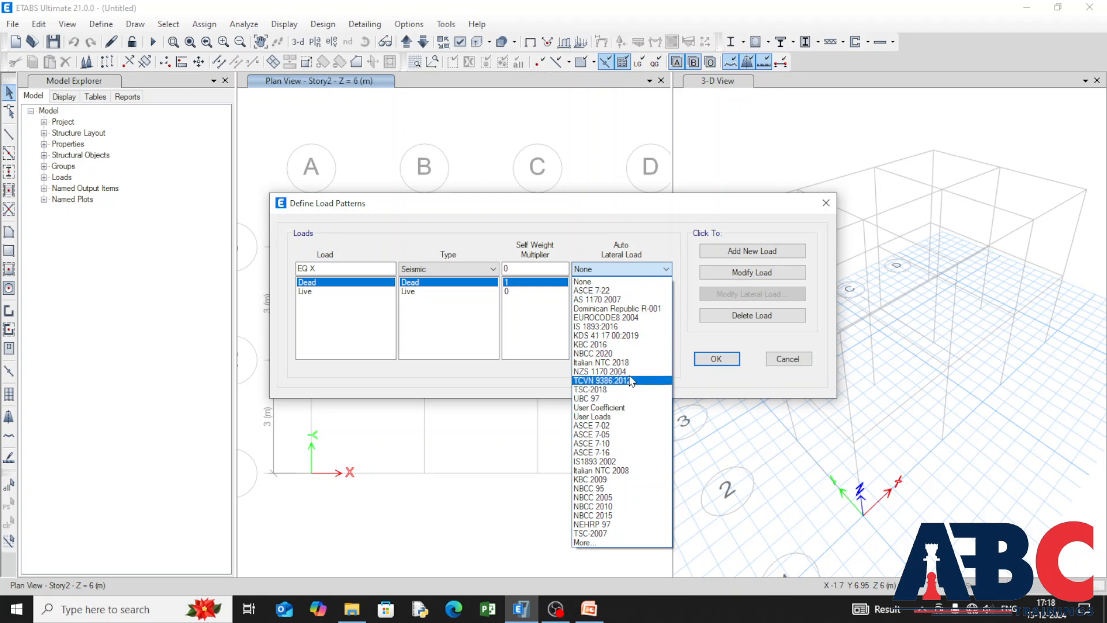
pyautogui.click(629, 327)
pyautogui.click(743, 257)
# Step: Add a second seismic load pattern named EQ Y, also using IS 1893:2016
pyautogui.click(328, 267)
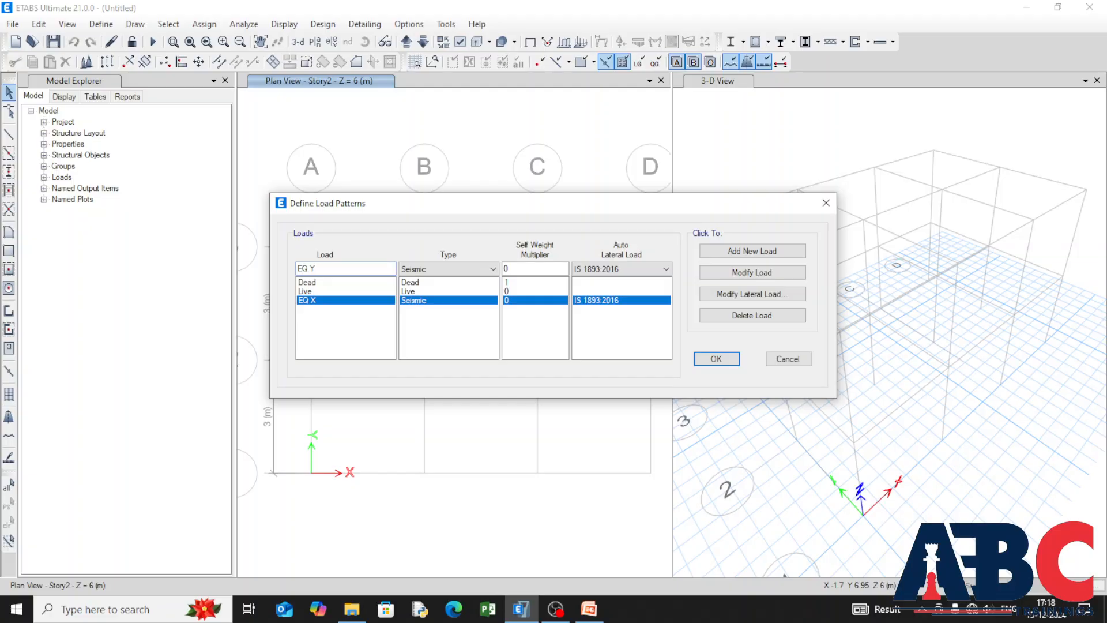
pyautogui.write('Y')
pyautogui.click(744, 252)
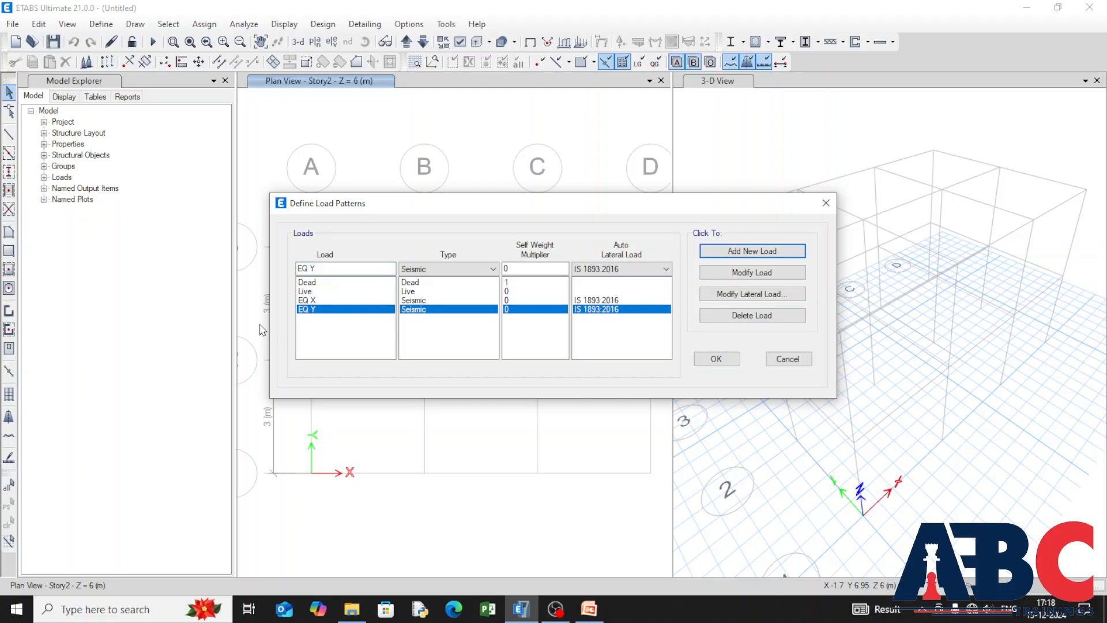
# Step: Disable X Dir - Eccentricity and all three Y-direction options in the EQ X seismic loading
pyautogui.click(332, 300)
pyautogui.click(750, 294)
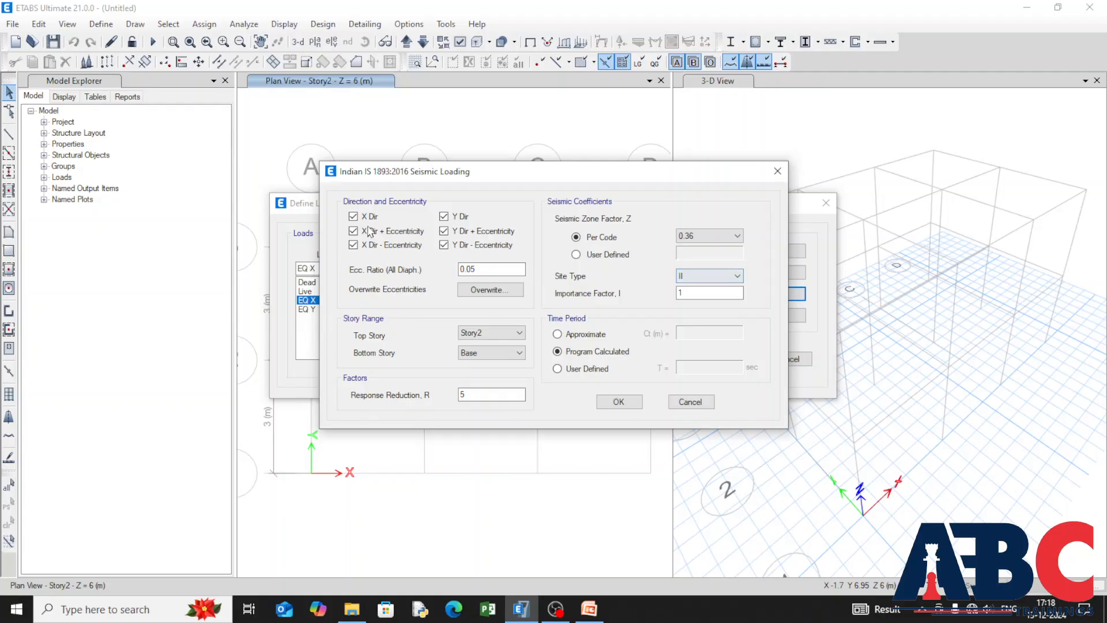
pyautogui.click(353, 245)
pyautogui.click(444, 245)
pyautogui.click(444, 231)
pyautogui.click(444, 216)
pyautogui.click(617, 402)
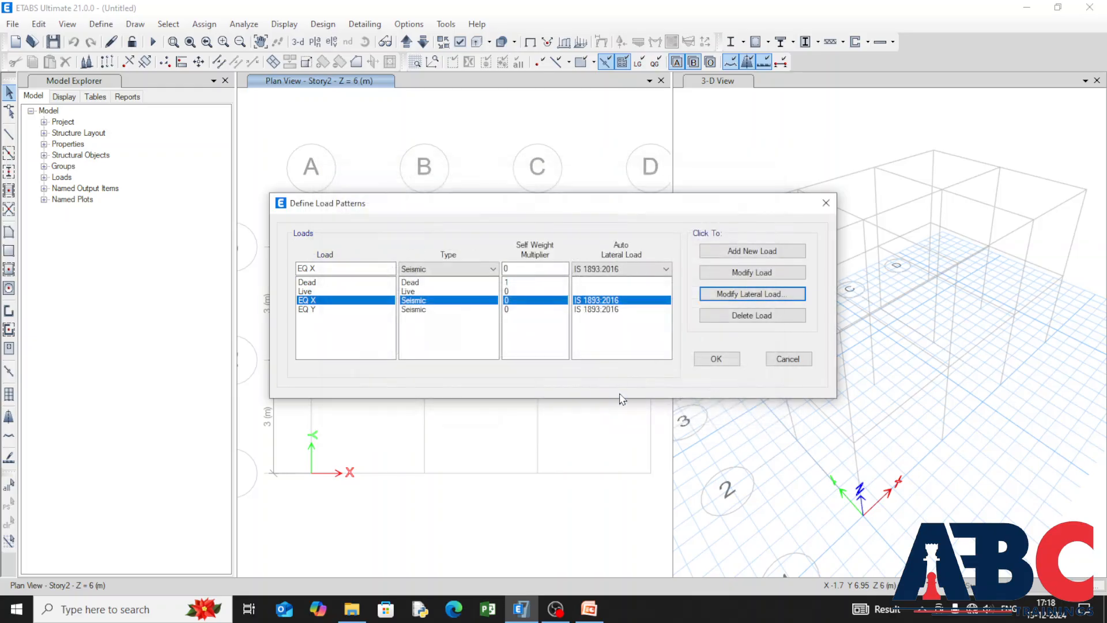
# Step: Disable X Dir and X Dir - Eccentricity in the EQ Y seismic loading and accept the load pattern definitions
pyautogui.click(346, 309)
pyautogui.click(717, 295)
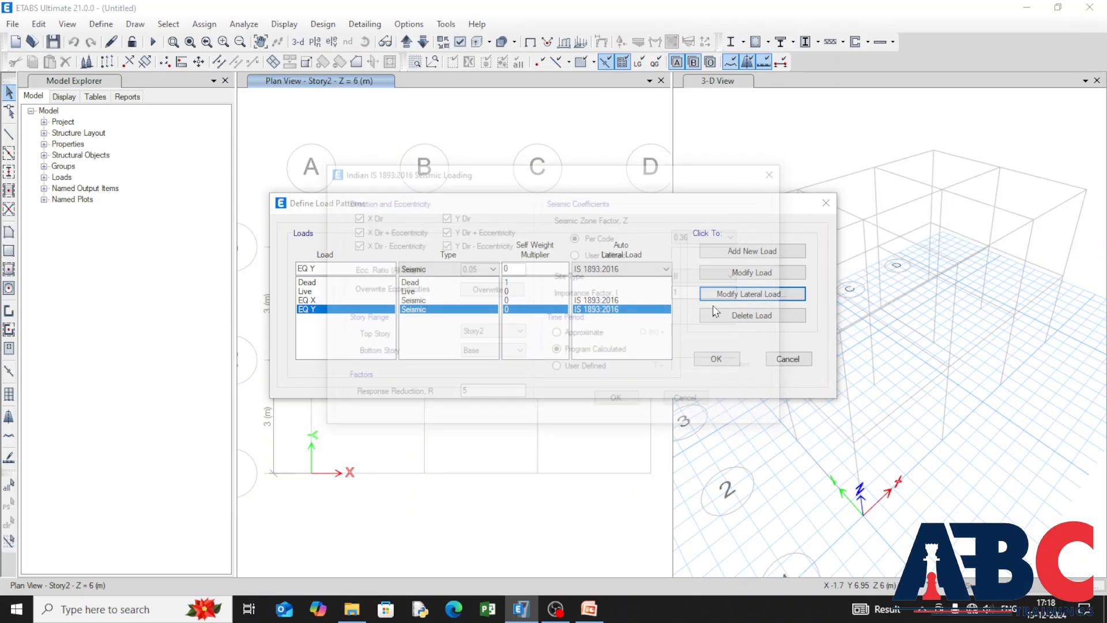
pyautogui.click(353, 245)
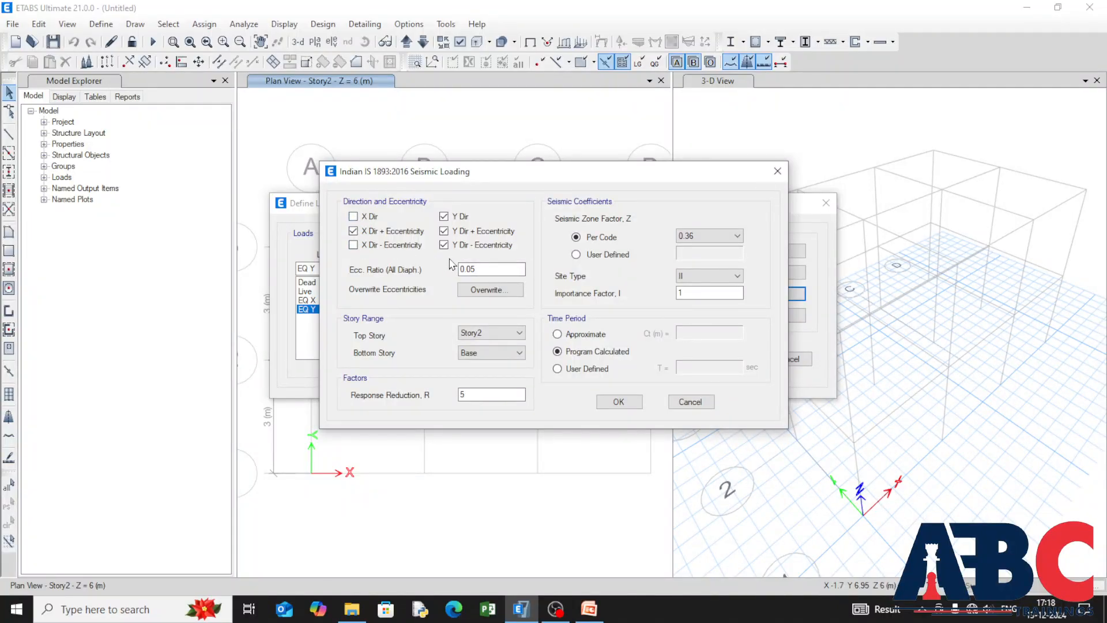
pyautogui.click(617, 401)
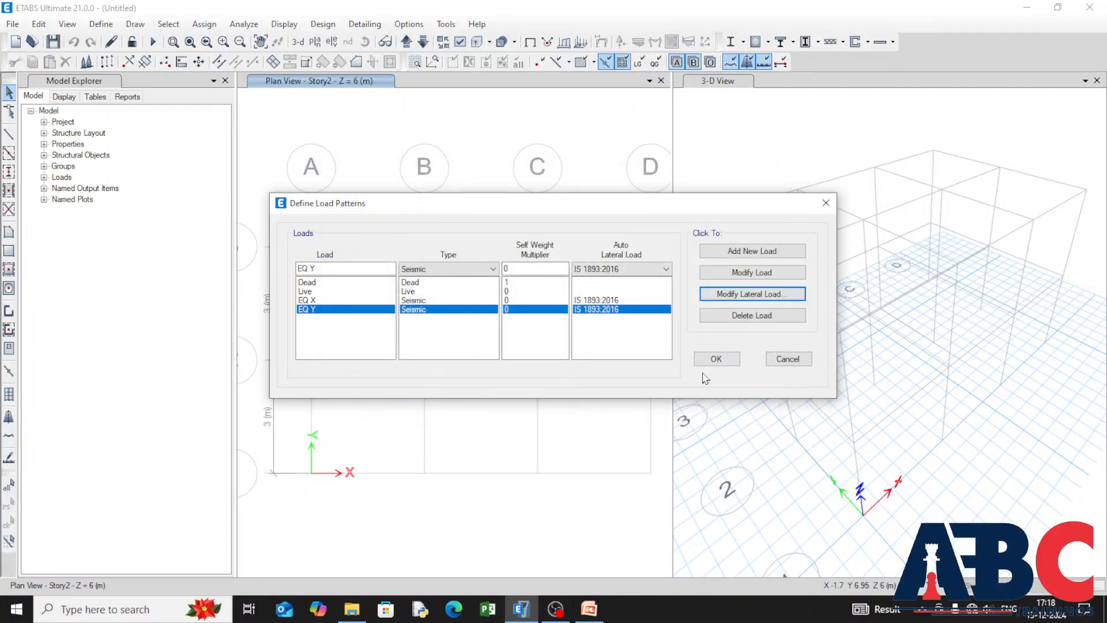
pyautogui.click(715, 358)
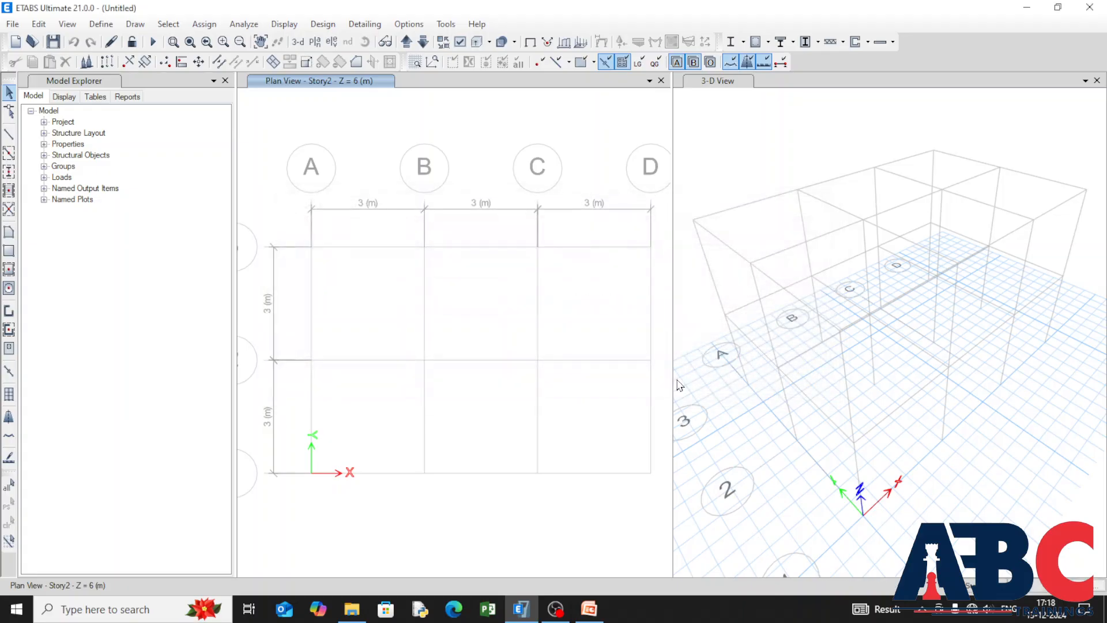
# Step: Examine the default mass source and the settings offered for a new mass source, leaving the definitions as they are
pyautogui.click(96, 26)
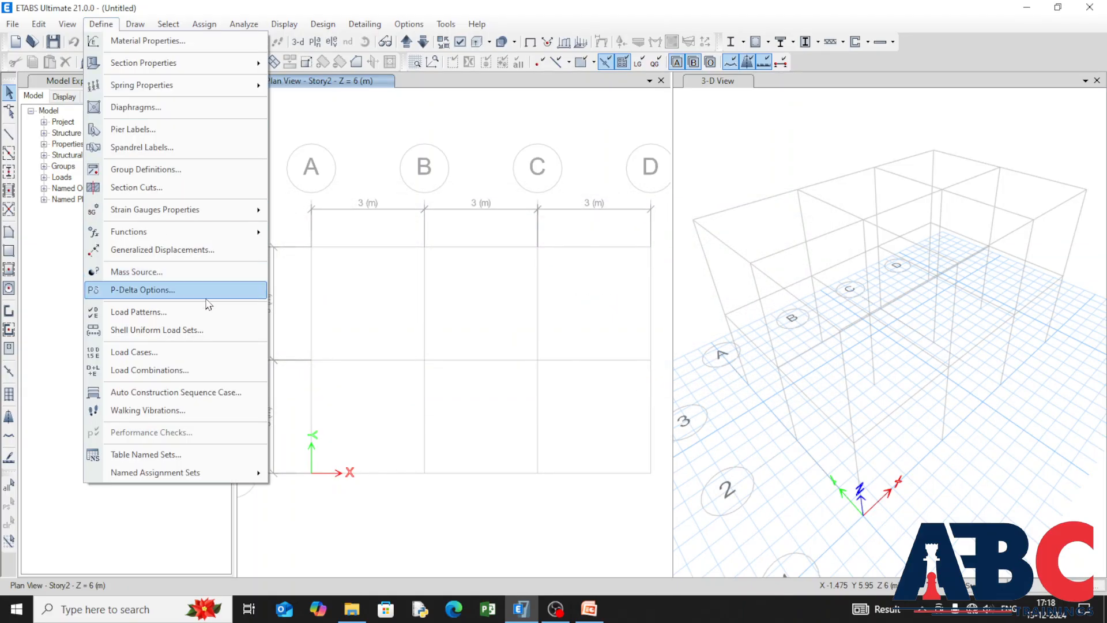
pyautogui.click(218, 271)
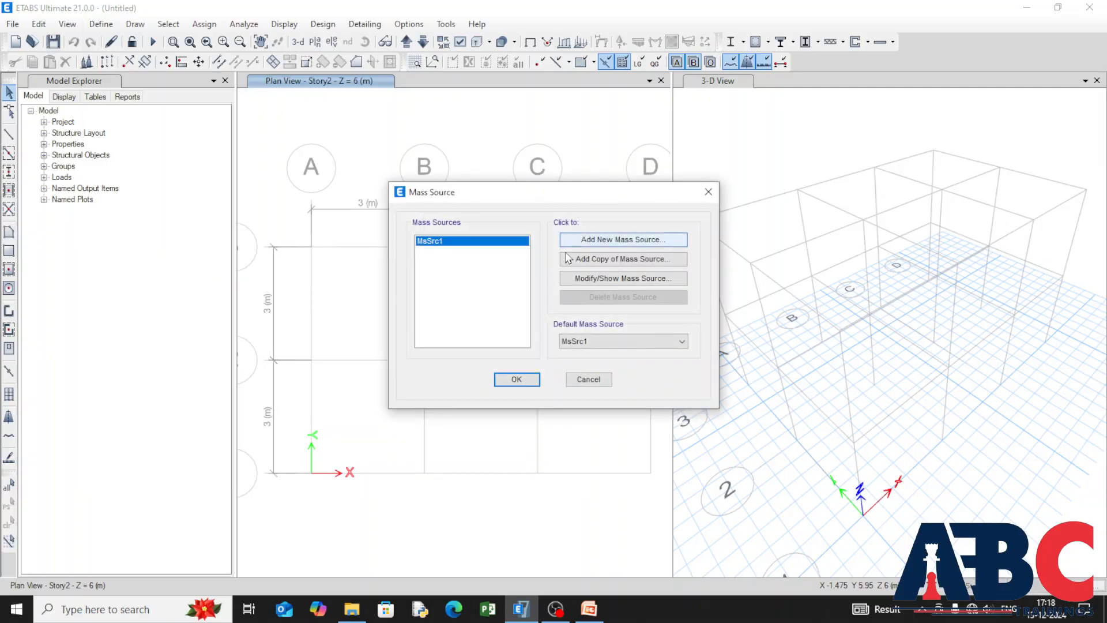
pyautogui.click(653, 341)
pyautogui.click(653, 354)
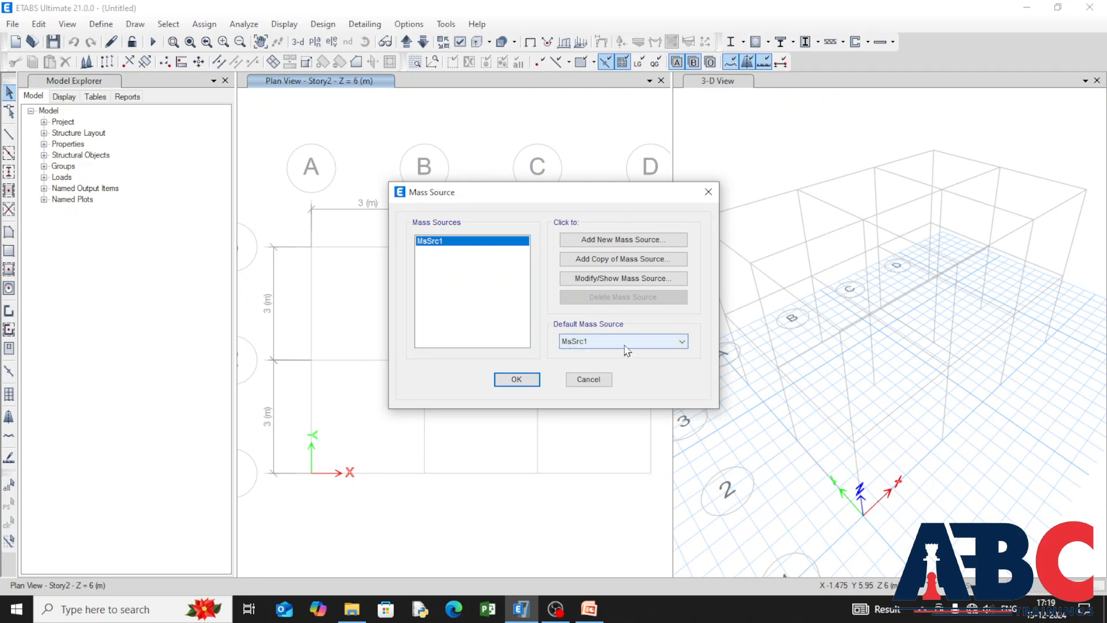
pyautogui.click(571, 245)
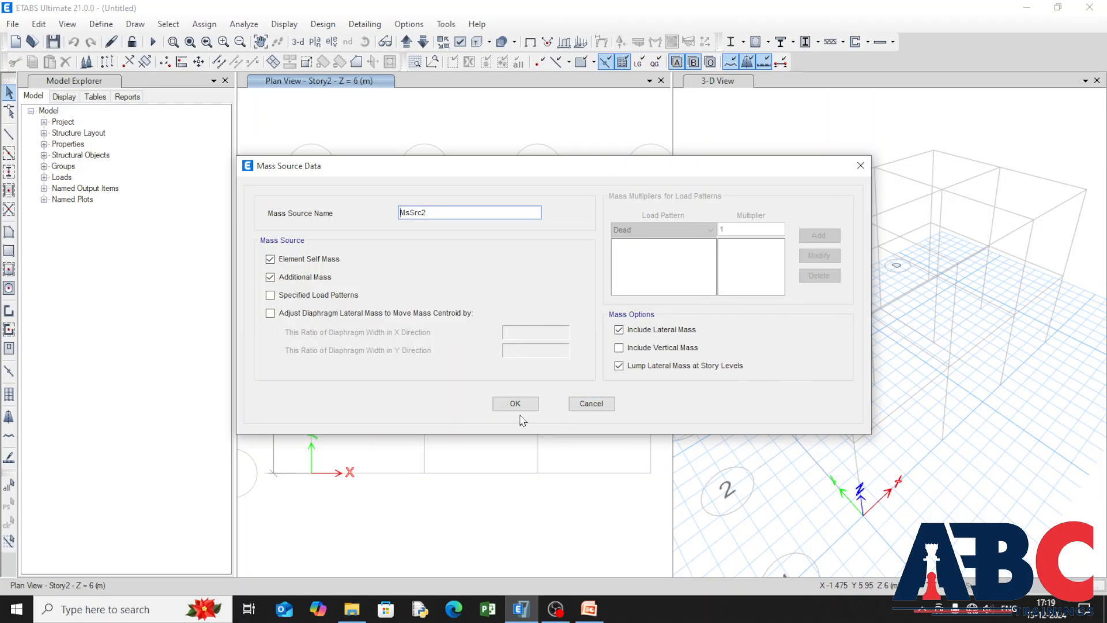
pyautogui.click(861, 166)
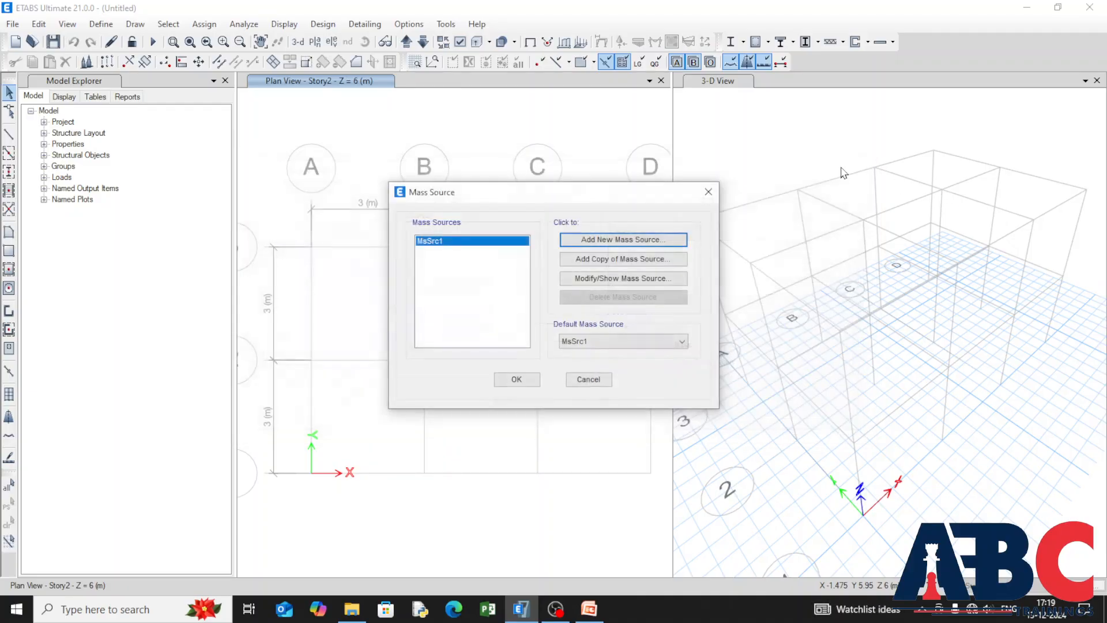
pyautogui.click(519, 383)
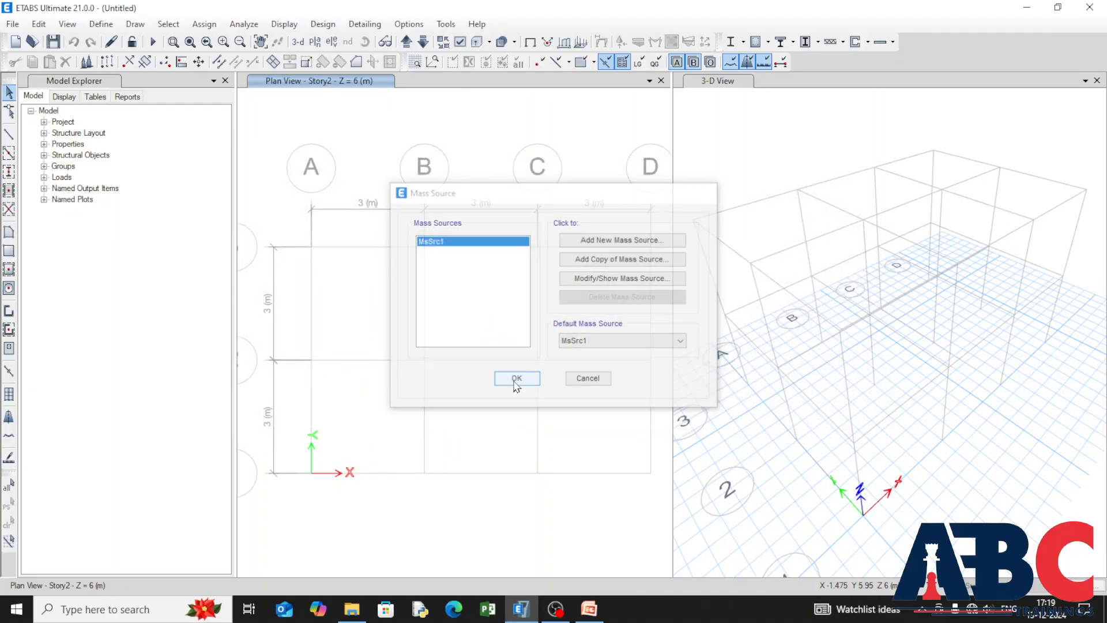
# Step: Add the default design load combinations for Concrete Frame Design and accept them
pyautogui.click(100, 24)
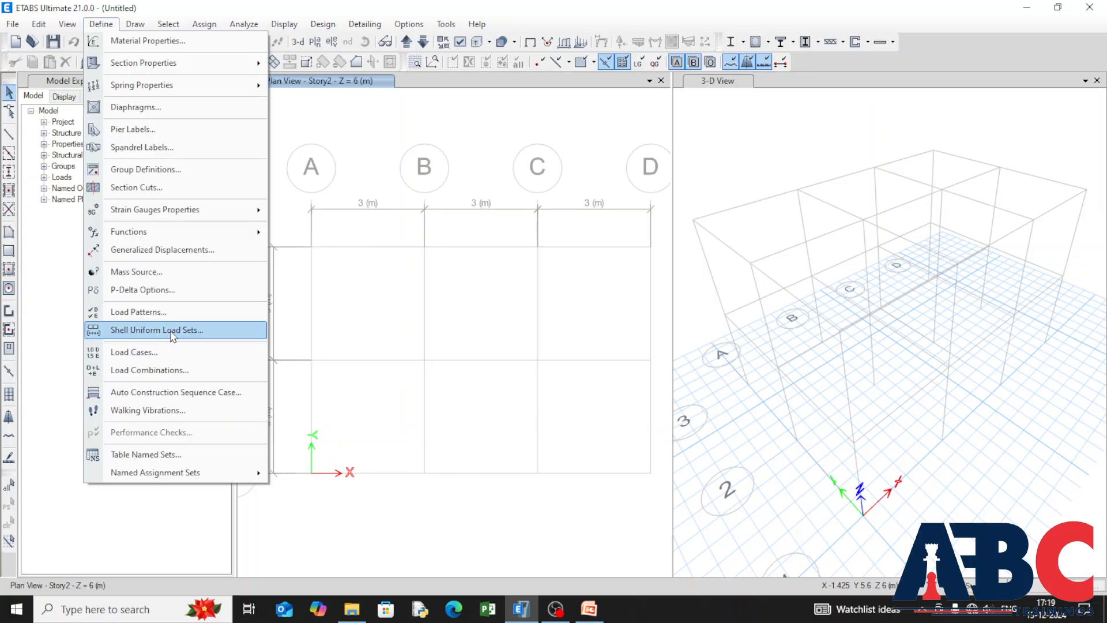
pyautogui.click(196, 369)
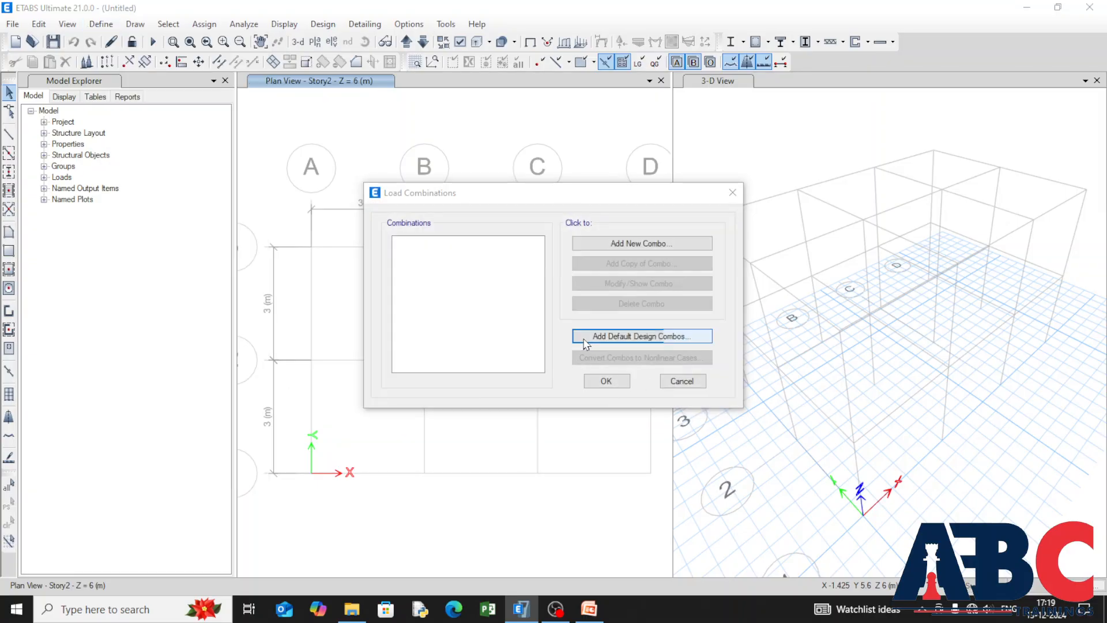
pyautogui.click(634, 337)
pyautogui.click(486, 283)
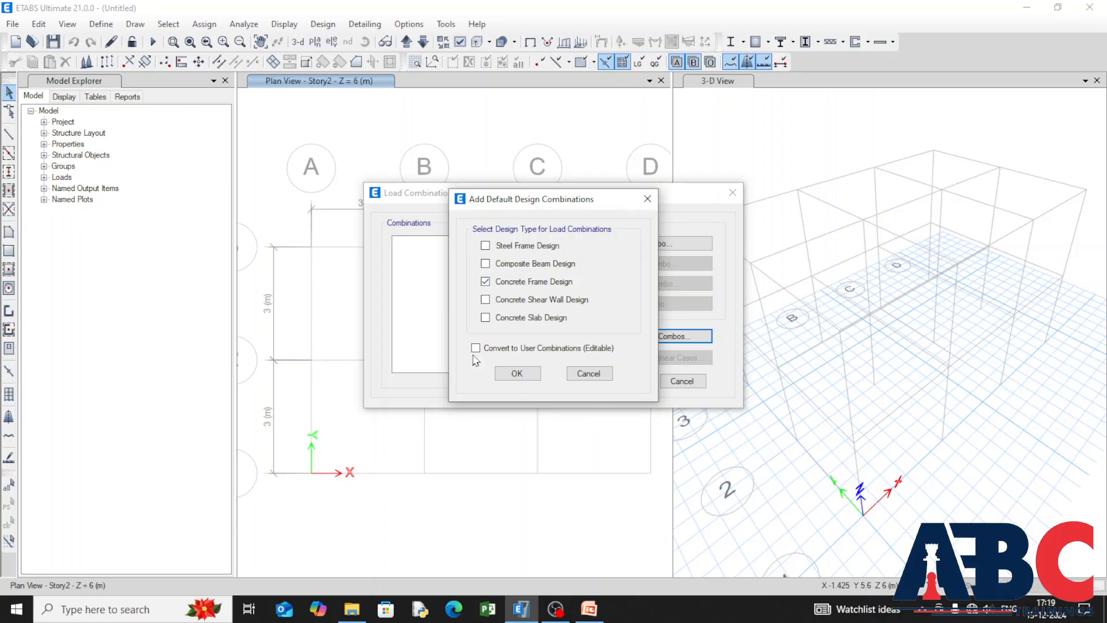
pyautogui.click(498, 374)
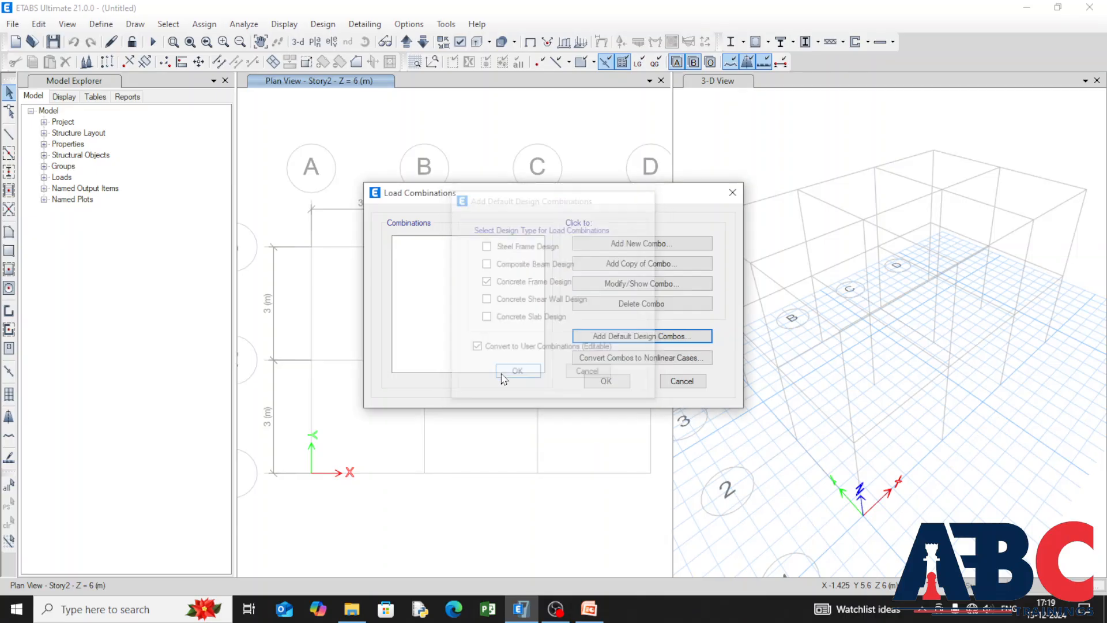
pyautogui.click(606, 381)
# Step: Start a new time history function of type From File and browse for its data file
pyautogui.click(101, 23)
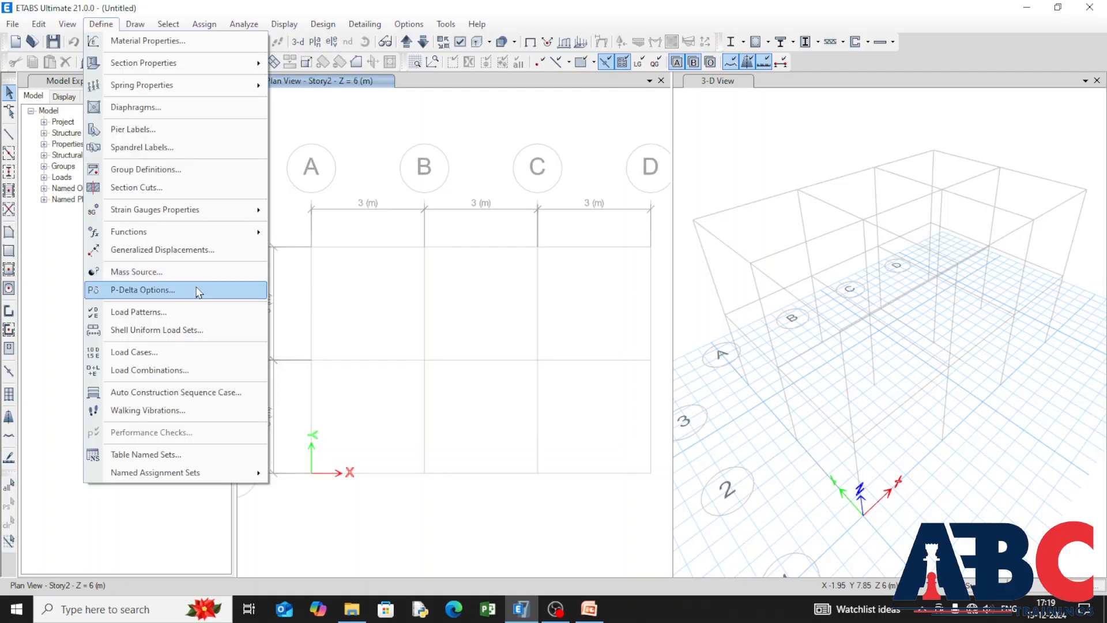
pyautogui.moveTo(209, 233)
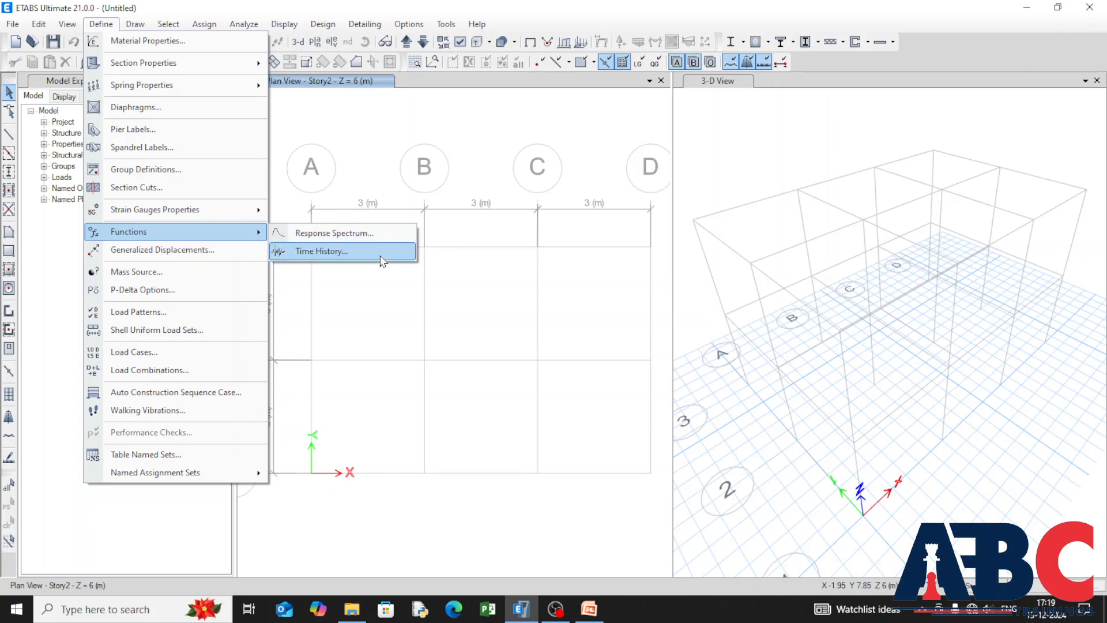
pyautogui.click(380, 261)
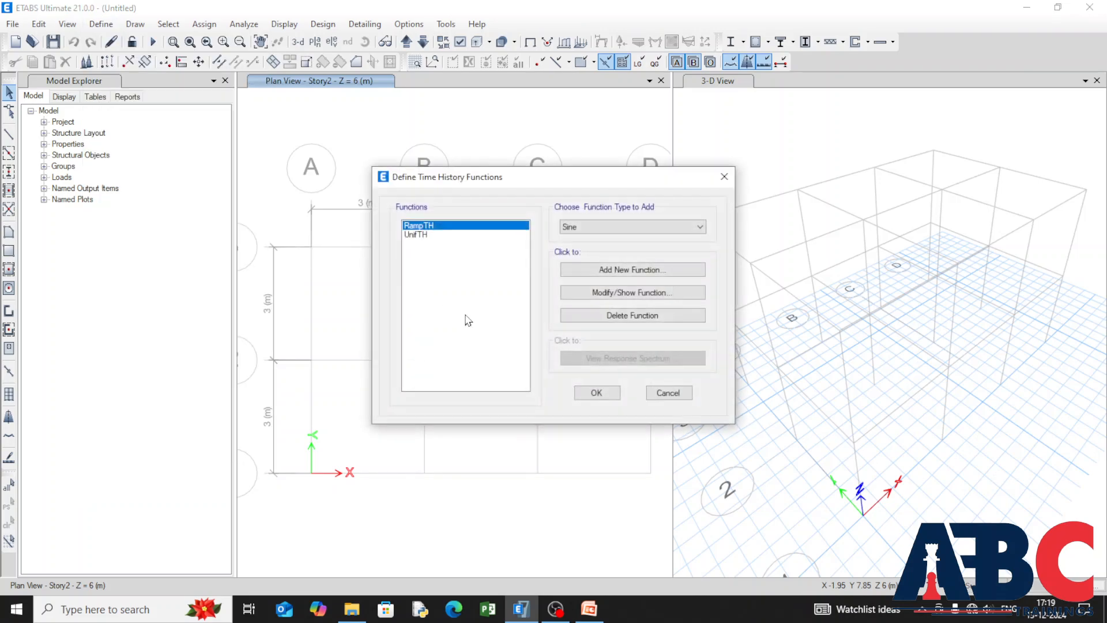
pyautogui.click(672, 228)
pyautogui.click(619, 253)
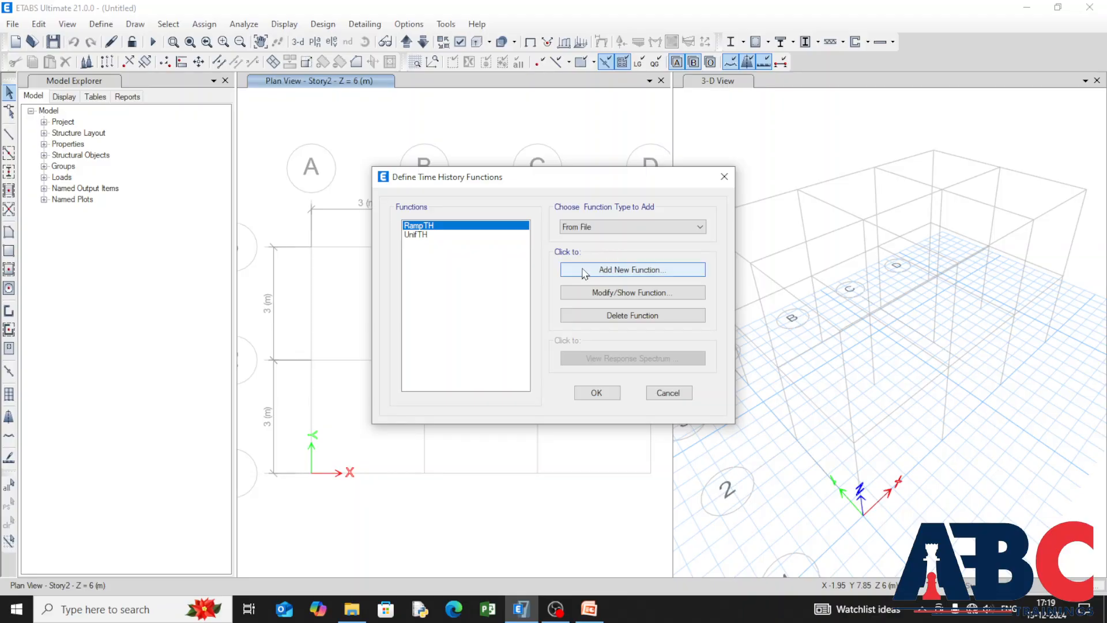
pyautogui.click(632, 269)
pyautogui.click(510, 172)
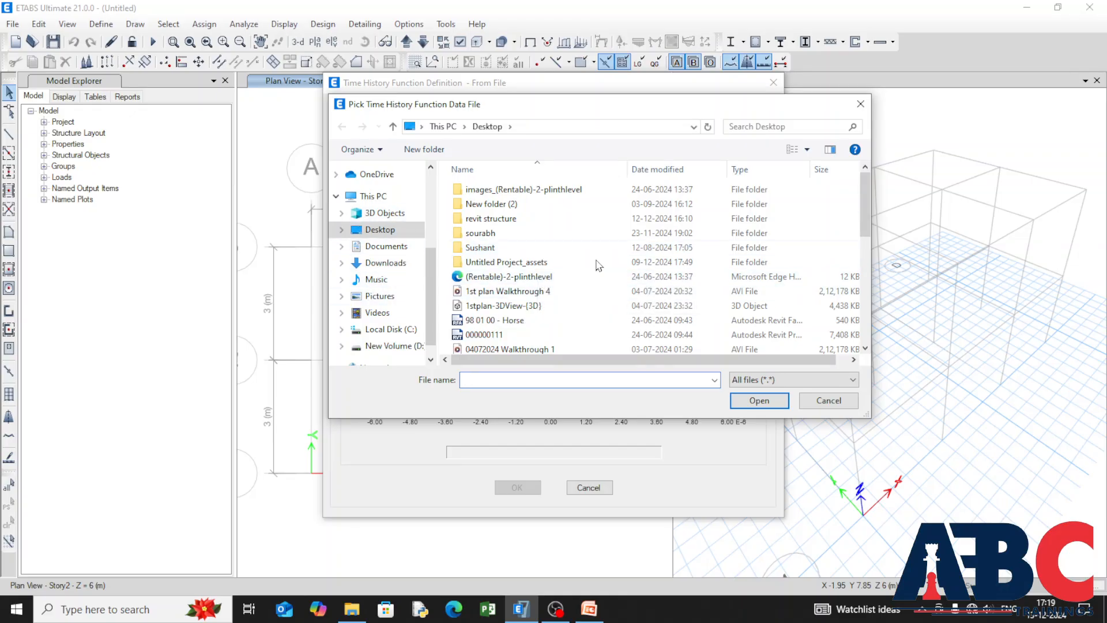
# Step: Look through the Desktop files for a time history data file
pyautogui.scroll(-1, 357, 278)
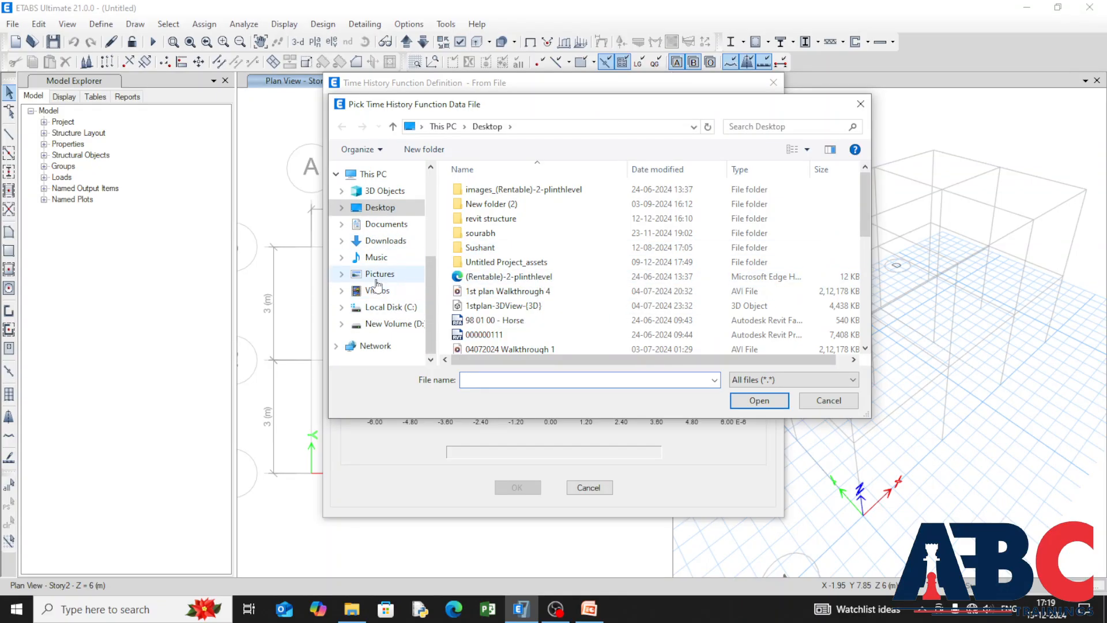
pyautogui.scroll(3, 370, 289)
pyautogui.scroll(-1, 369, 284)
pyautogui.scroll(-1, 369, 284)
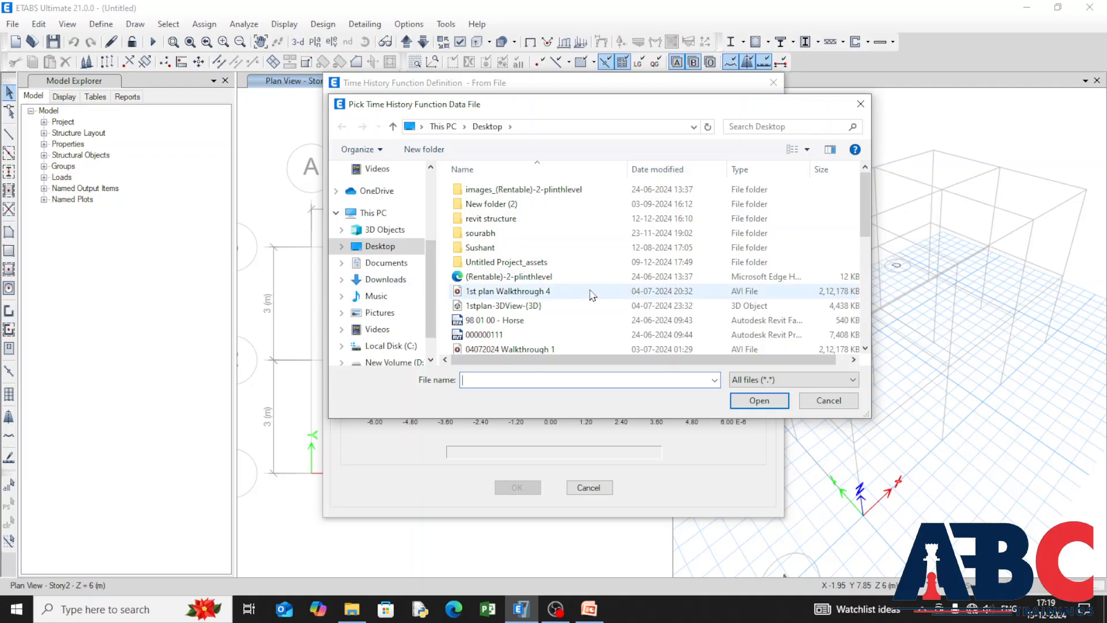
pyautogui.scroll(-5, 594, 283)
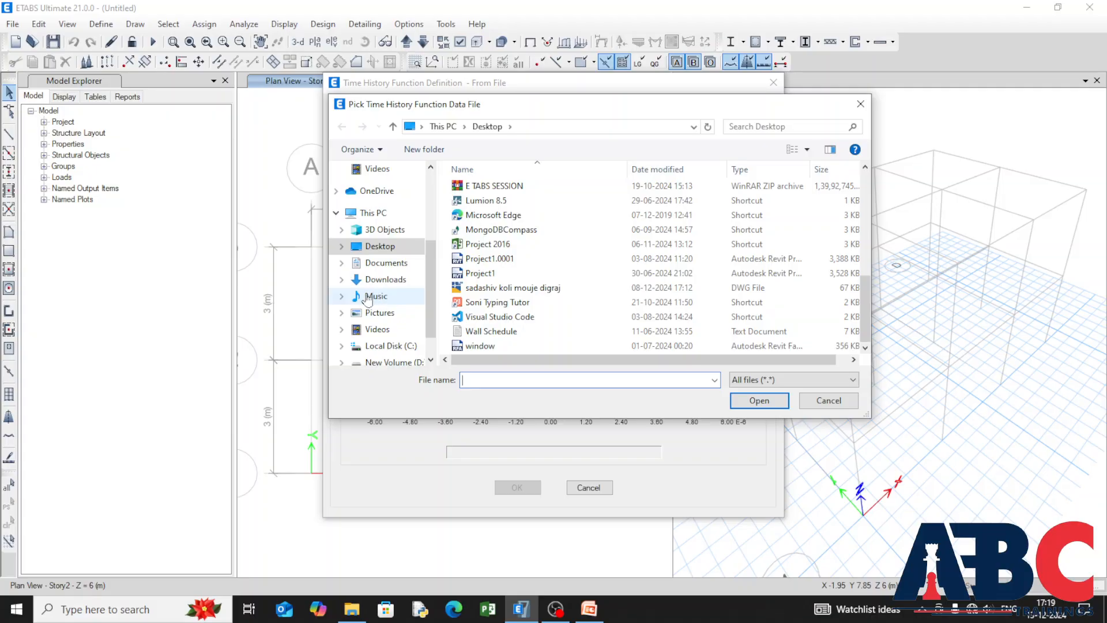
pyautogui.scroll(-1, 367, 298)
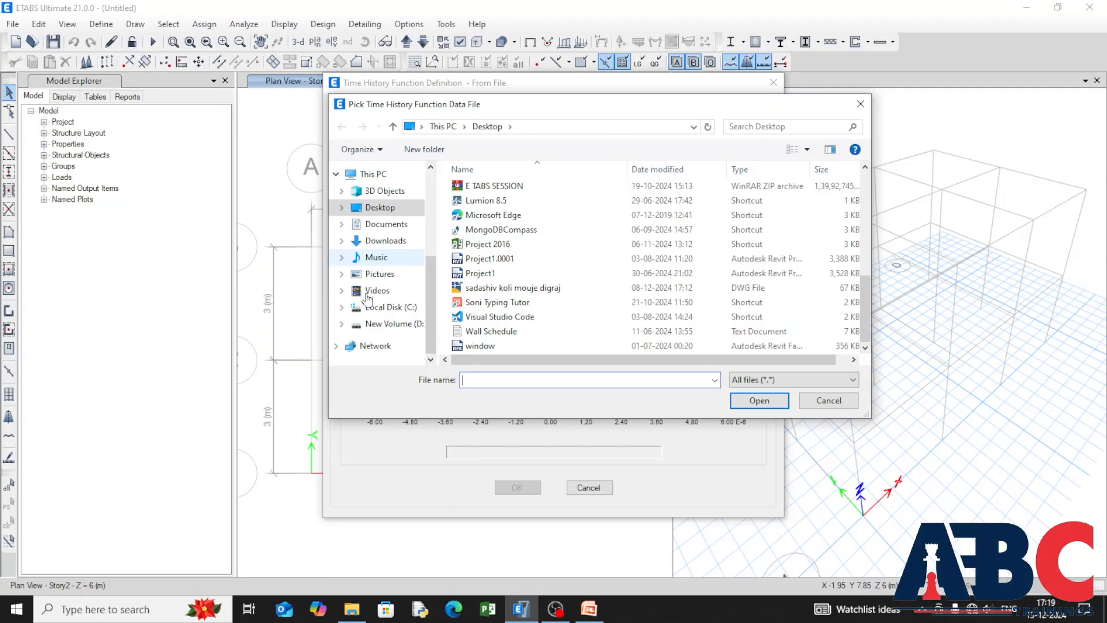
# Step: Search New Volume (D:), including its e-tabs subfolder, for the time history data file
pyautogui.click(373, 326)
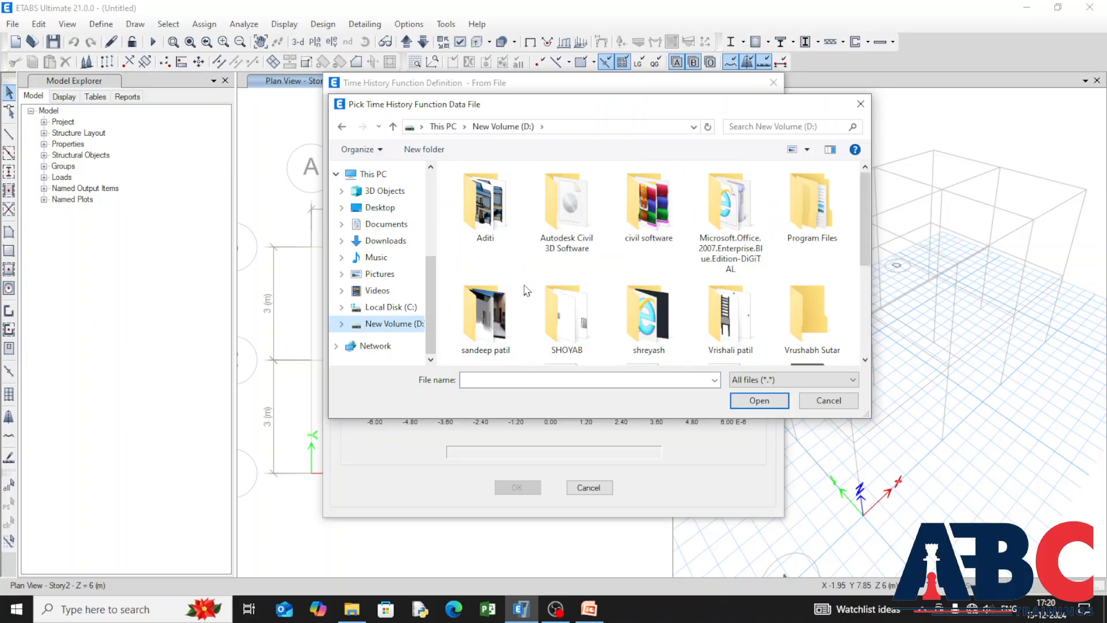
pyautogui.doubleClick(557, 336)
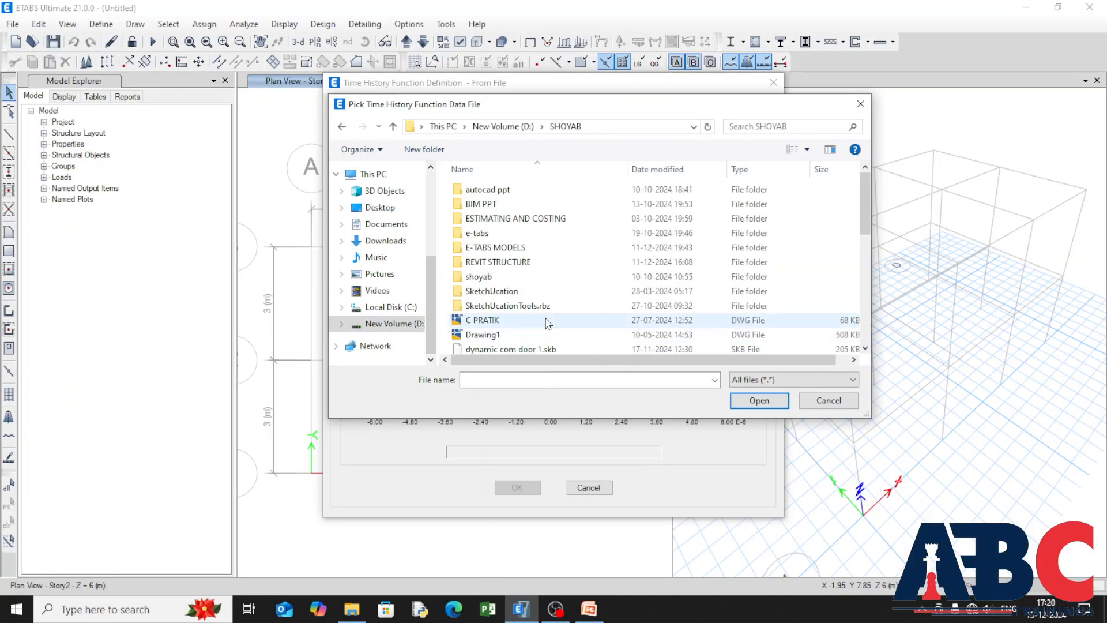
pyautogui.scroll(-7, 613, 259)
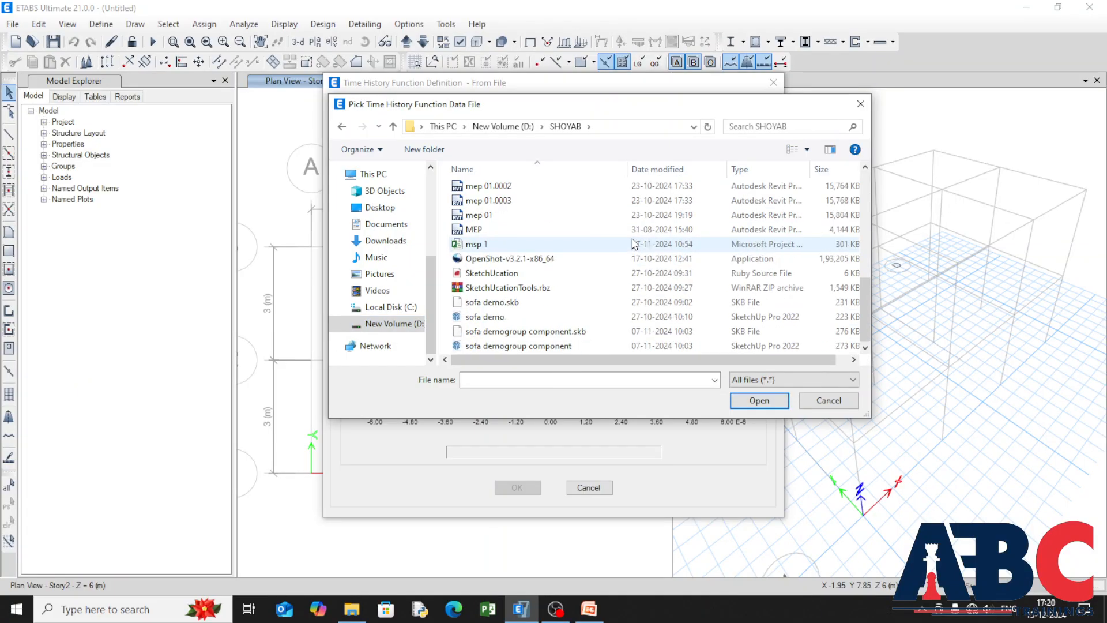
pyautogui.scroll(5, 638, 286)
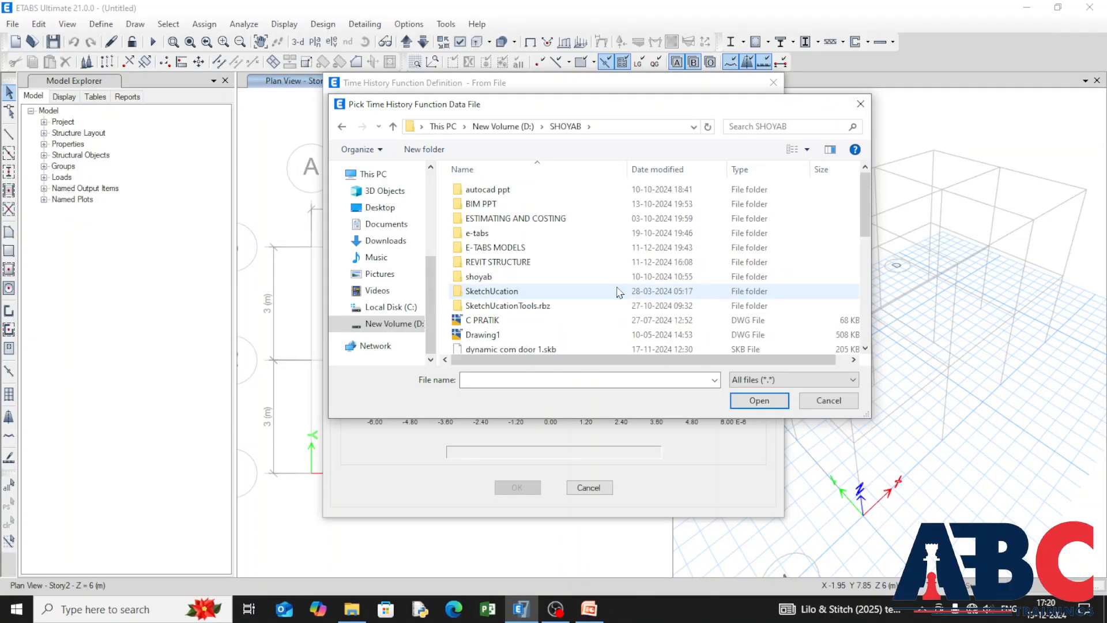
pyautogui.click(528, 235)
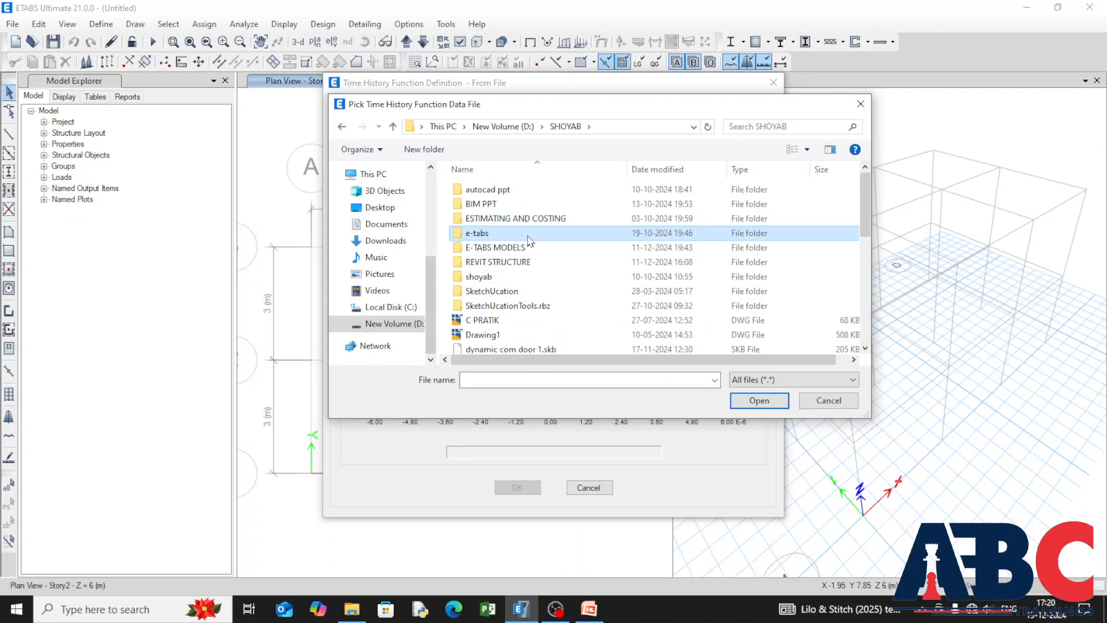
pyautogui.doubleClick(528, 235)
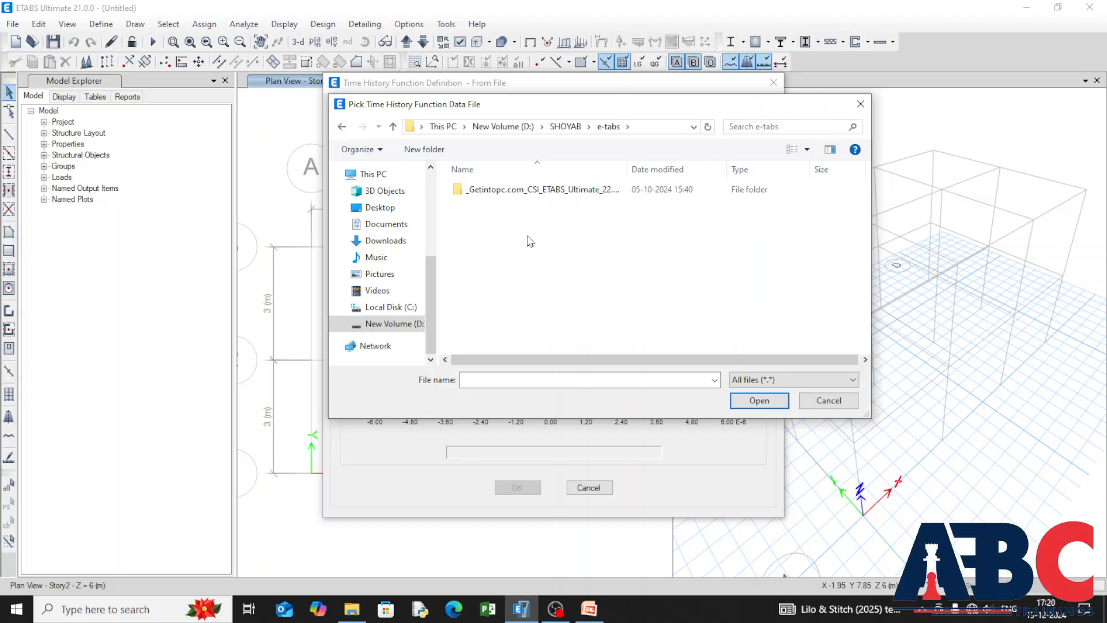
pyautogui.click(505, 129)
pyautogui.scroll(-3, 623, 297)
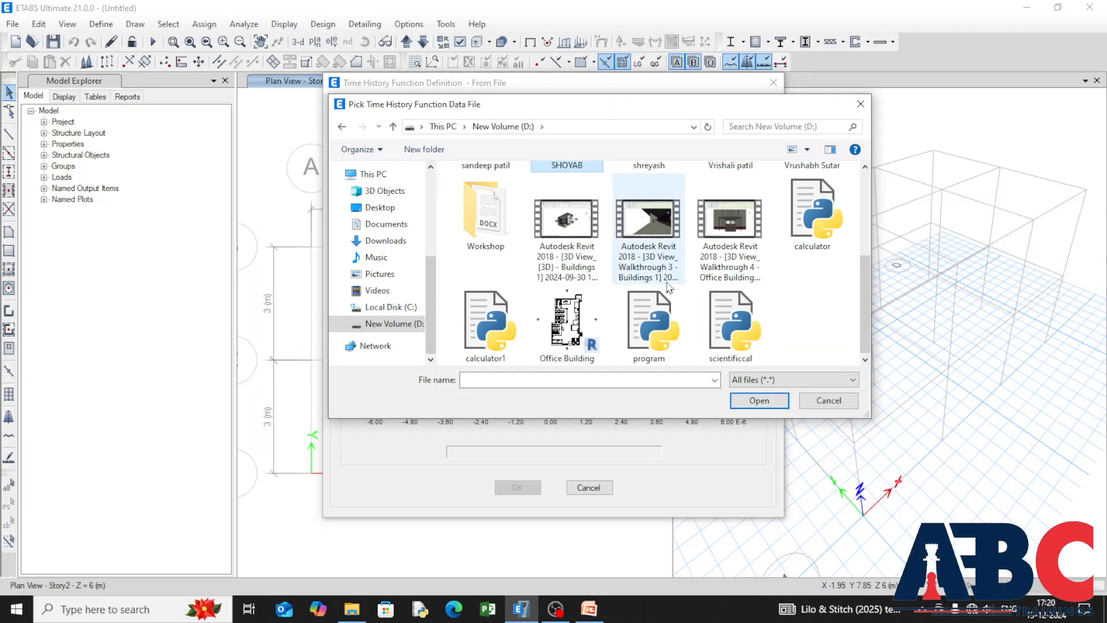
# Step: Look through the Downloads folder and search it for "th" to locate the time history data file
pyautogui.click(381, 240)
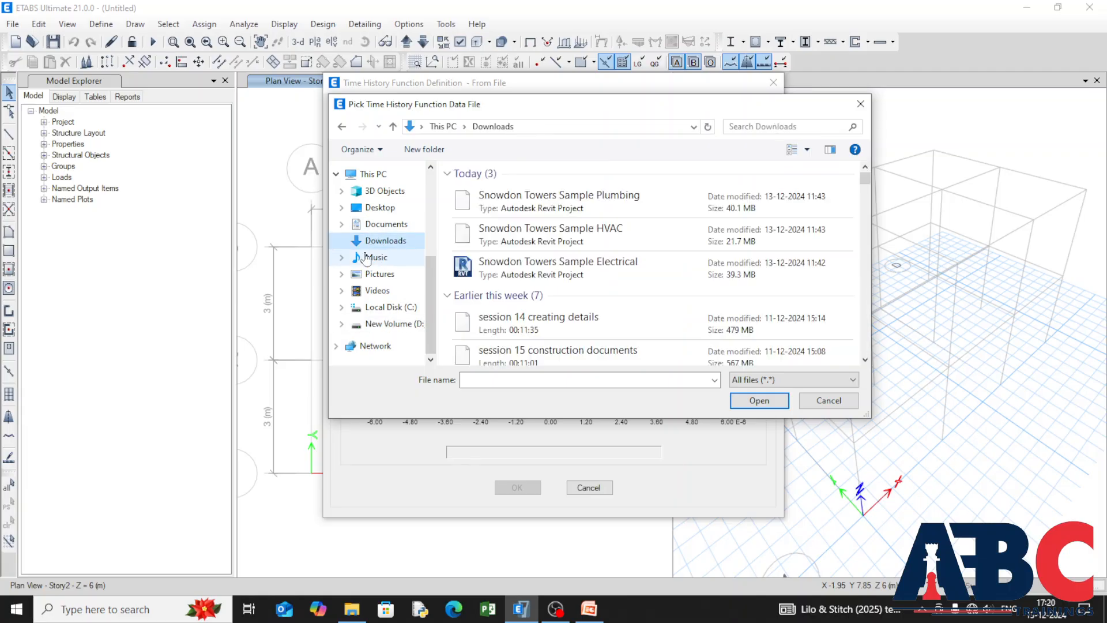
pyautogui.scroll(-5, 638, 272)
pyautogui.scroll(-3, 639, 274)
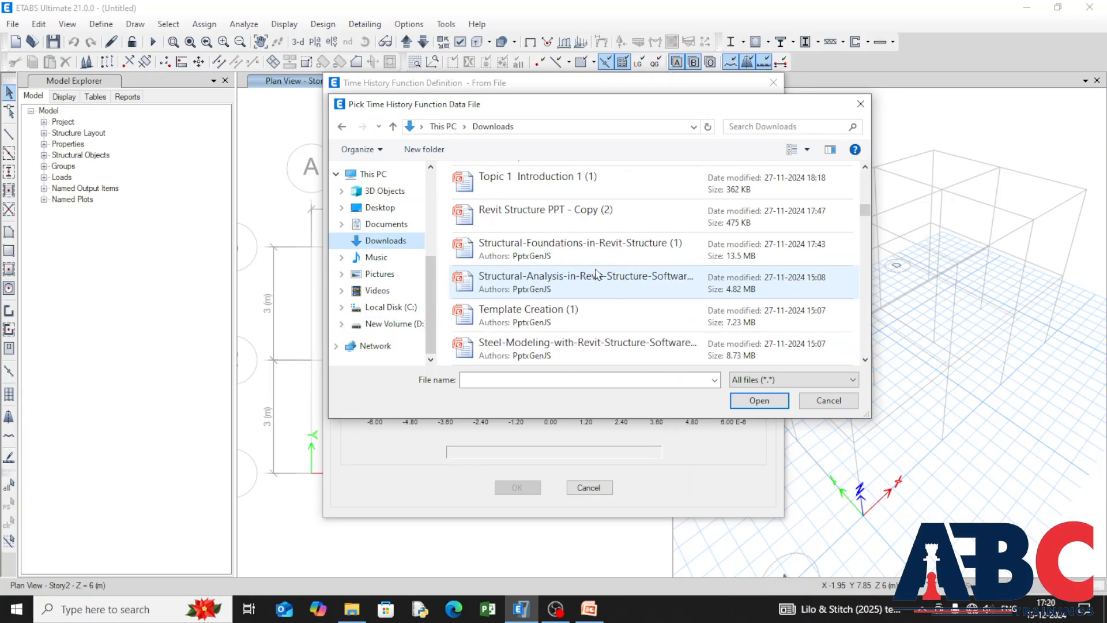
pyautogui.scroll(-15, 600, 271)
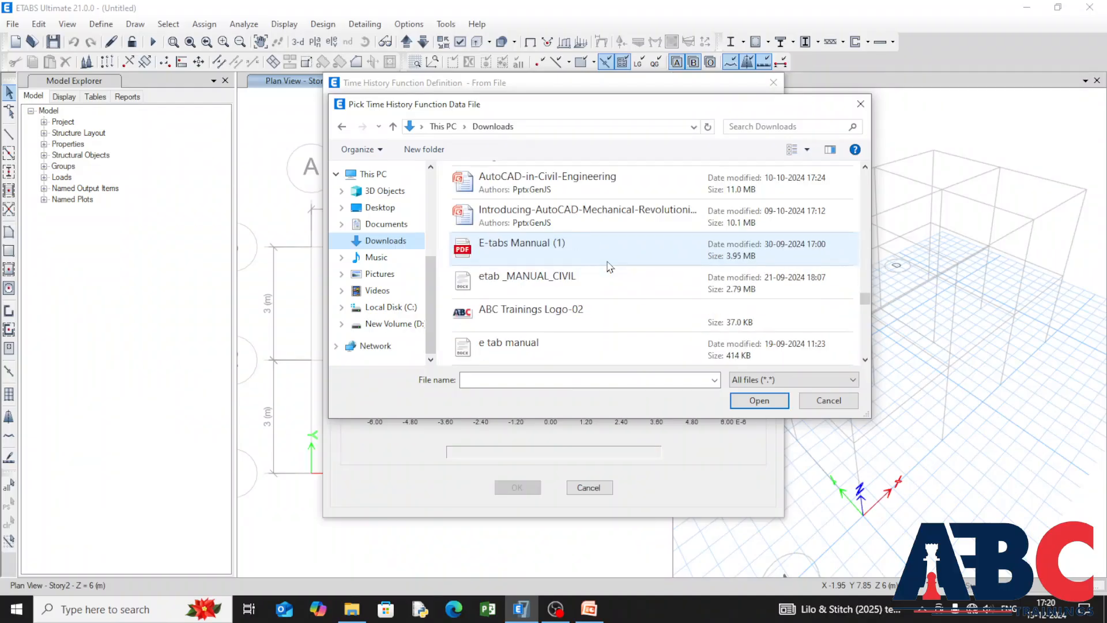
pyautogui.scroll(-15, 610, 267)
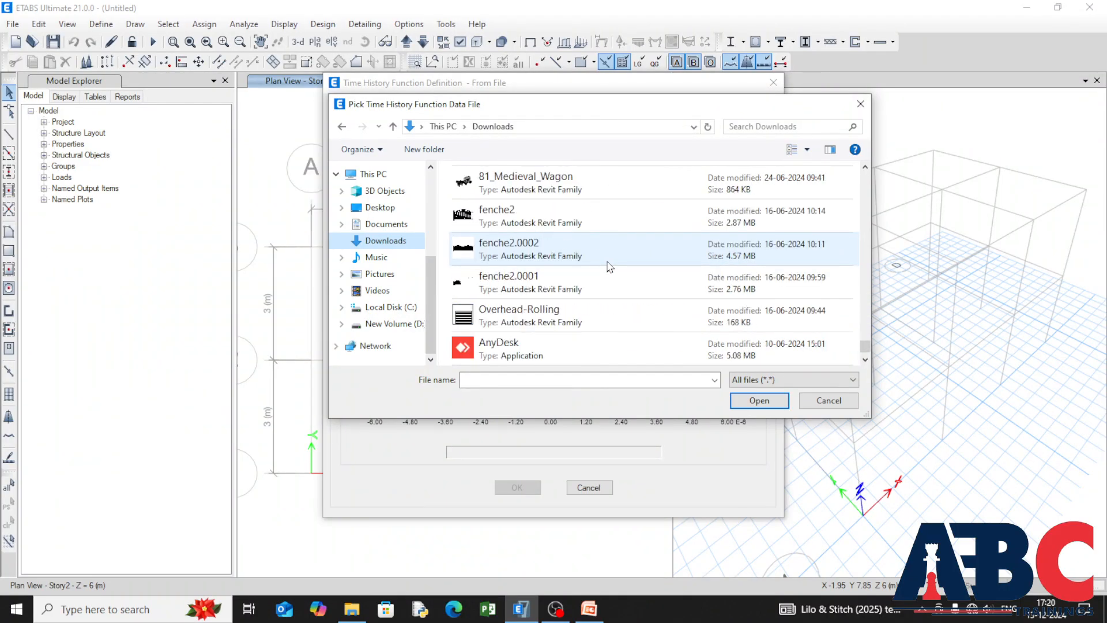
pyautogui.scroll(5, 609, 267)
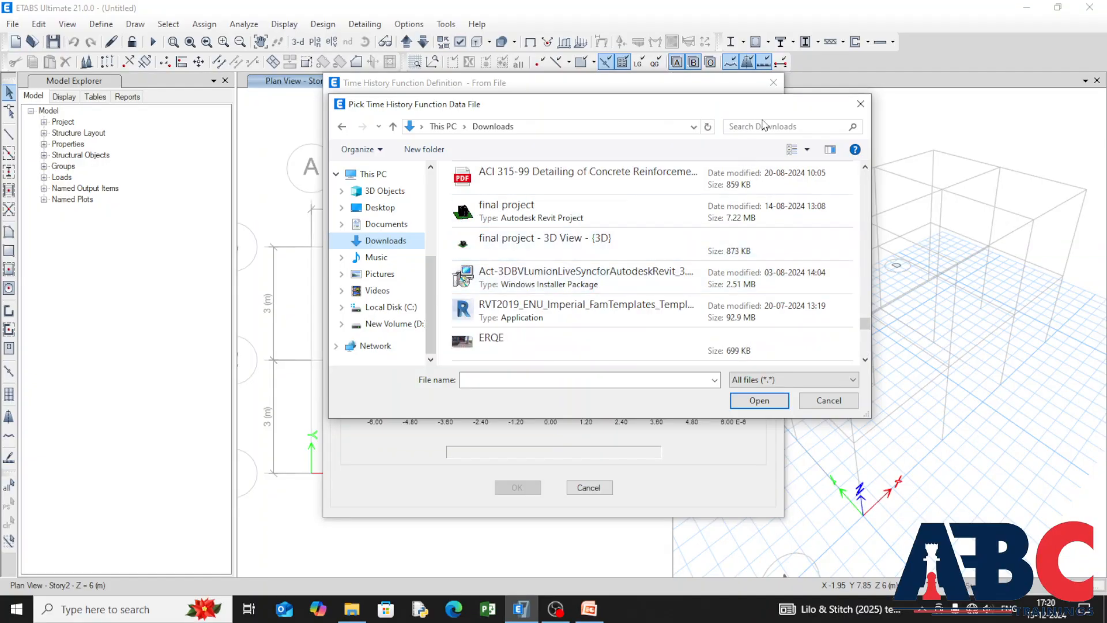
pyautogui.click(747, 125)
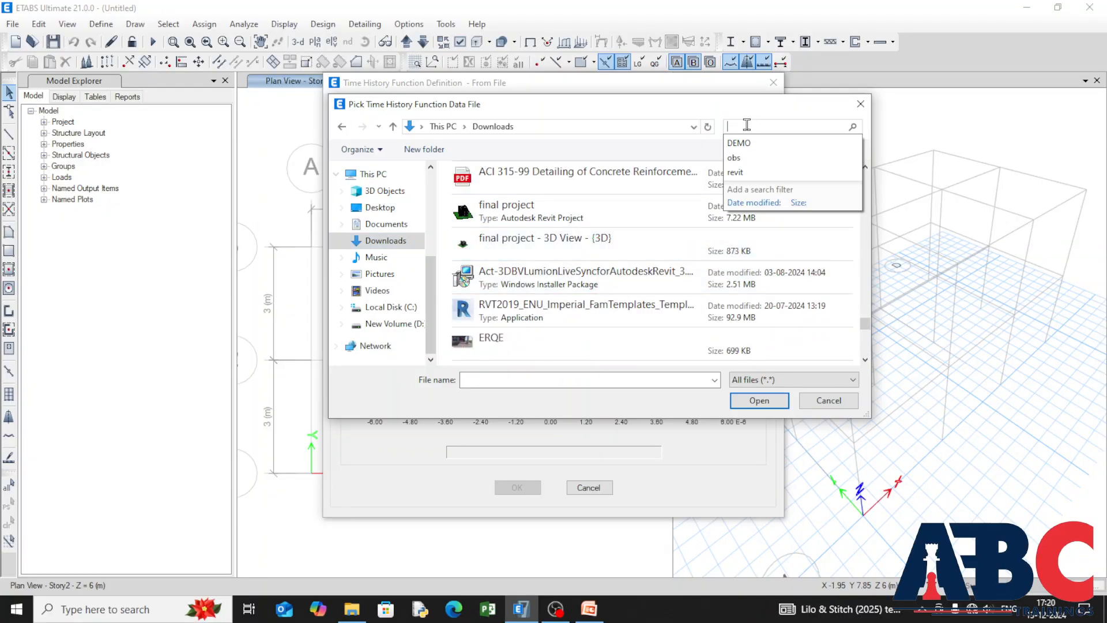
pyautogui.write('th')
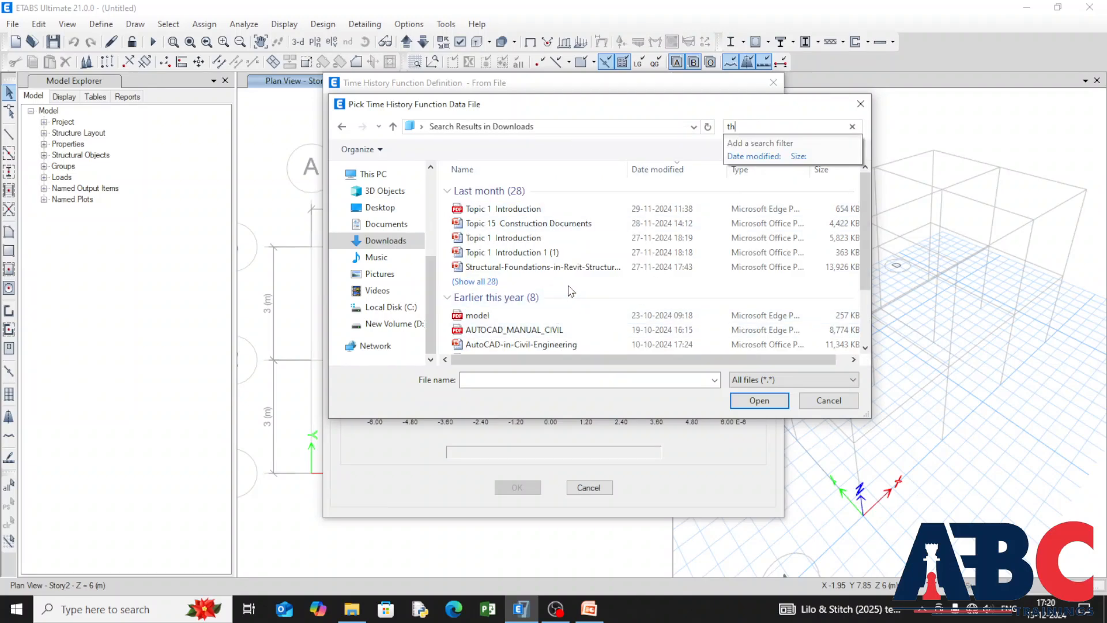
pyautogui.scroll(-2, 571, 290)
pyautogui.scroll(2, 571, 294)
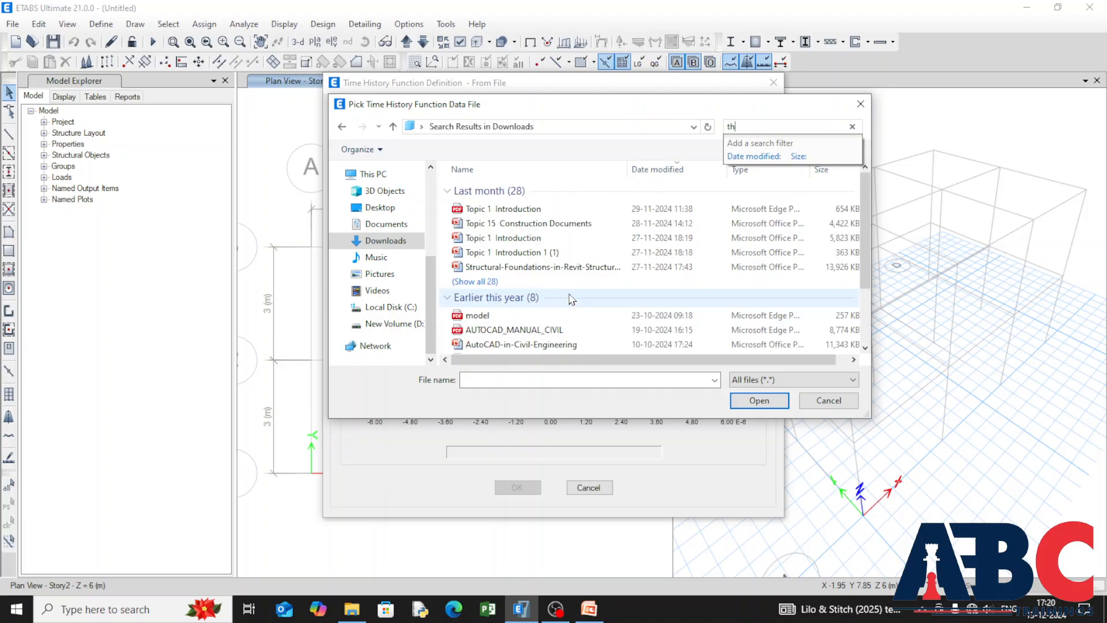
pyautogui.click(852, 126)
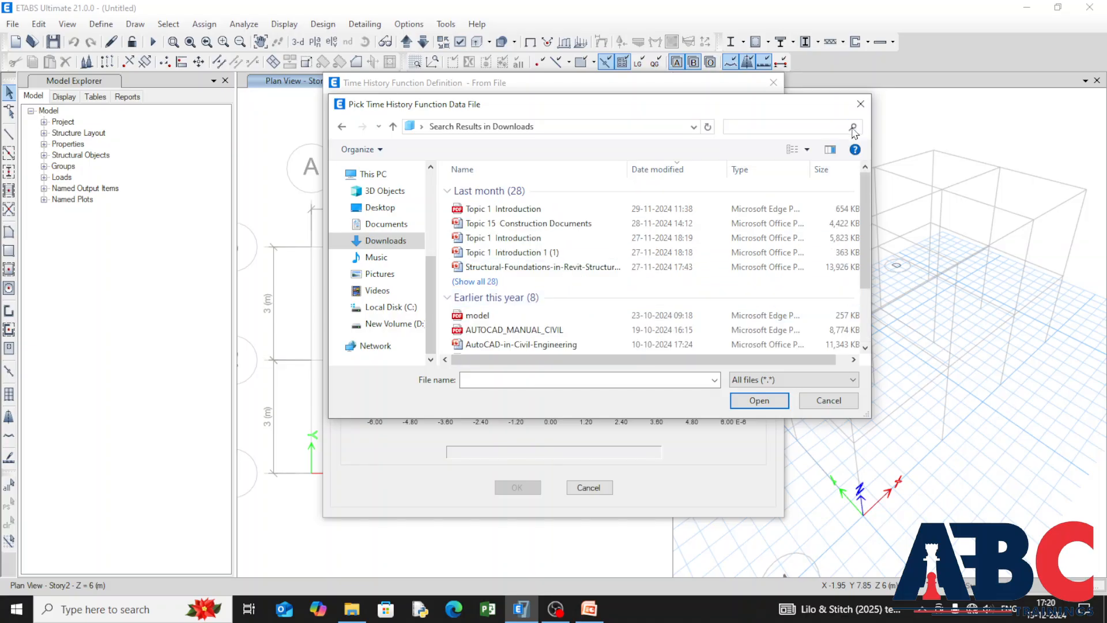
# Step: Search the Documents folder for "TH" and recheck the Desktop for the time history data file
pyautogui.click(358, 225)
pyautogui.scroll(-5, 623, 253)
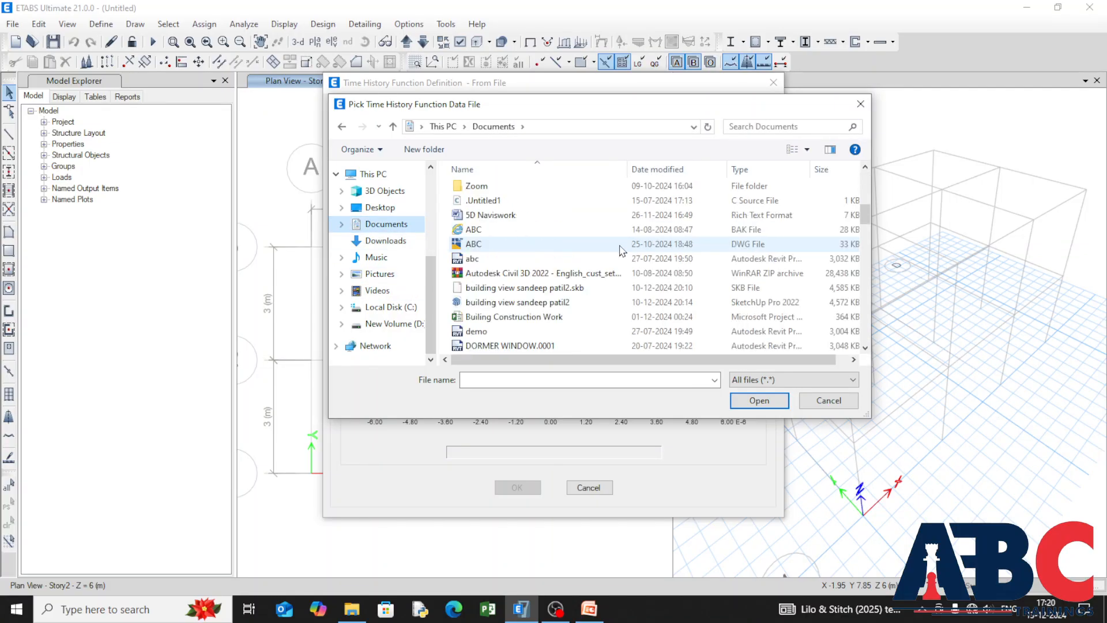
pyautogui.scroll(-6, 594, 253)
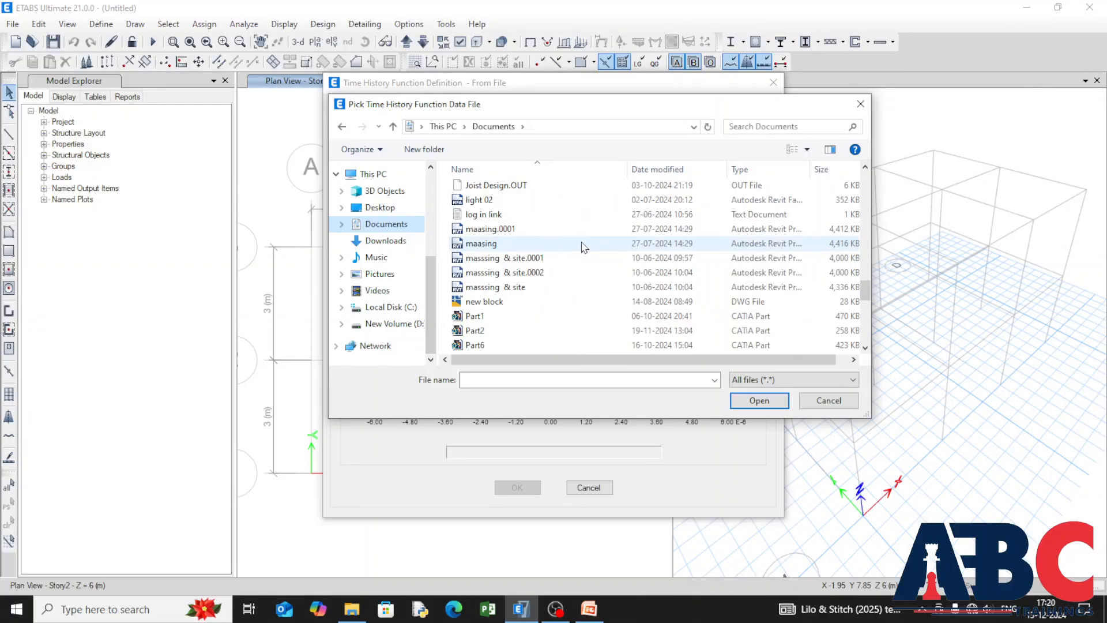
pyautogui.scroll(-10, 584, 247)
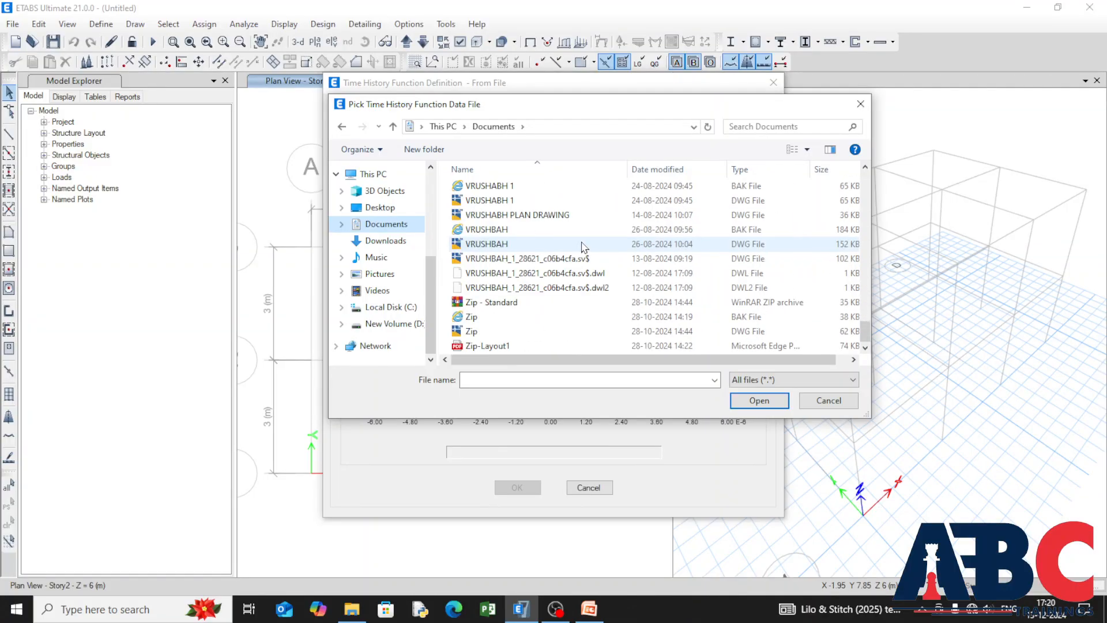
pyautogui.click(745, 123)
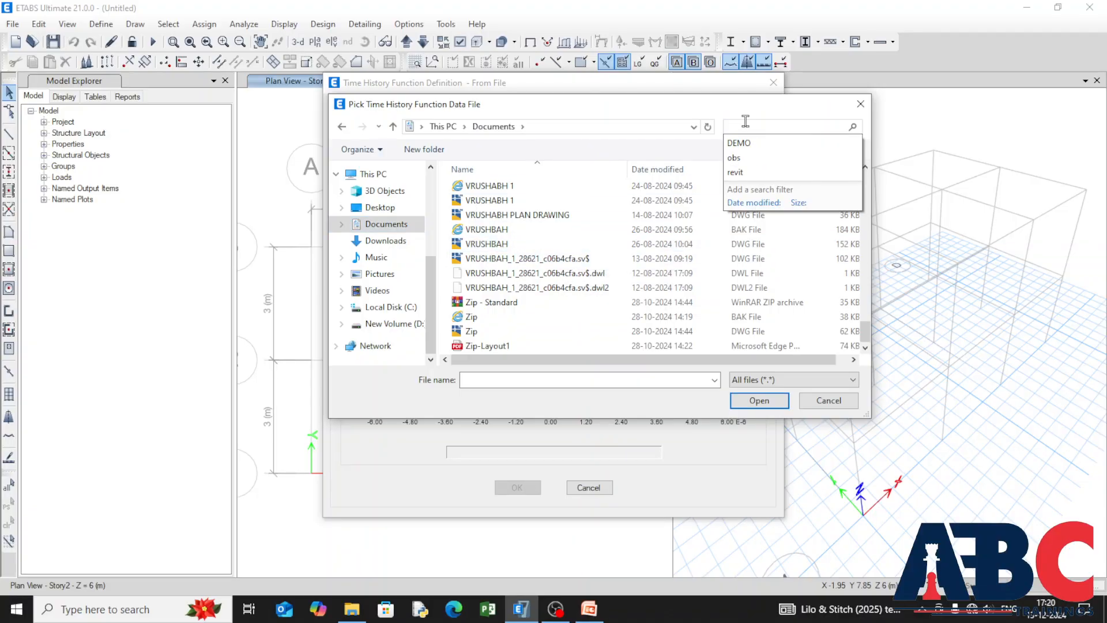
pyautogui.write('TH')
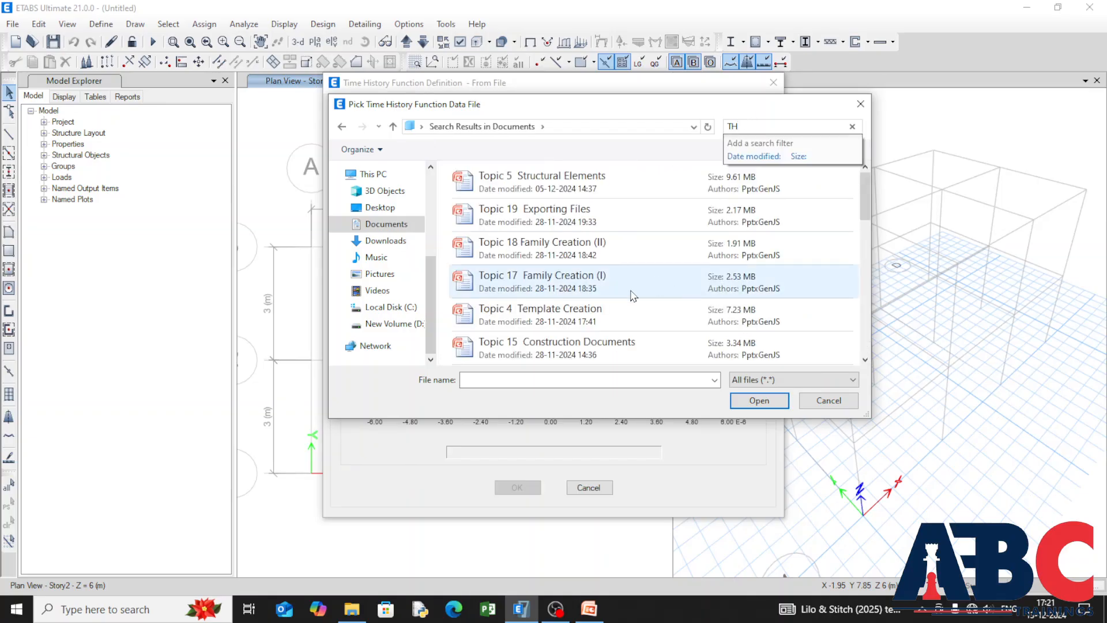
pyautogui.scroll(-5, 634, 296)
pyautogui.scroll(-2, 612, 280)
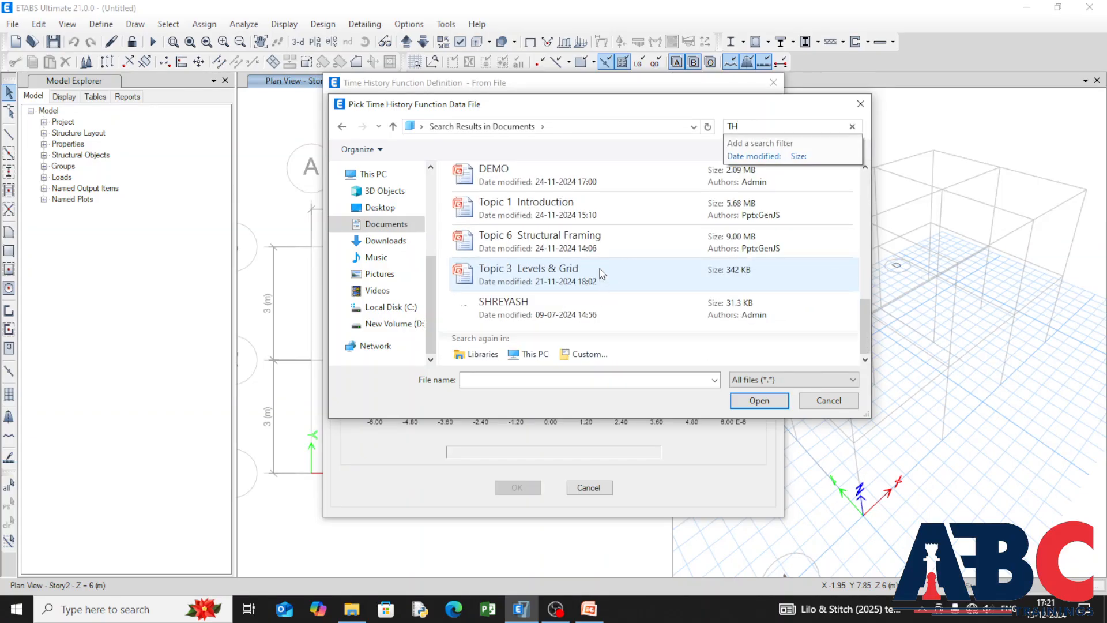
pyautogui.scroll(7, 639, 283)
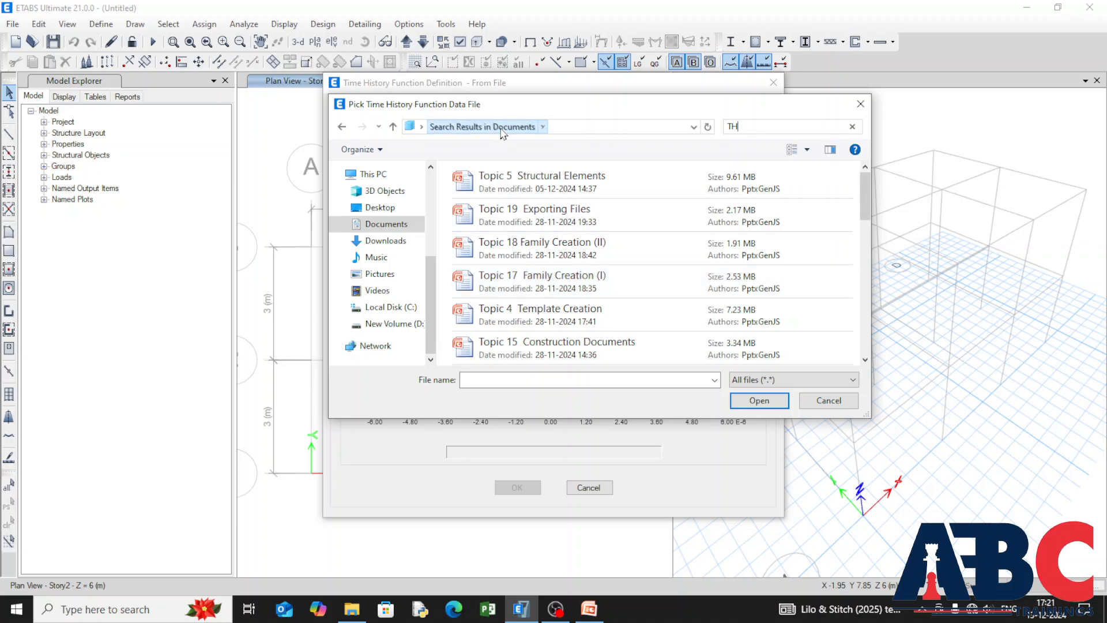
pyautogui.click(374, 208)
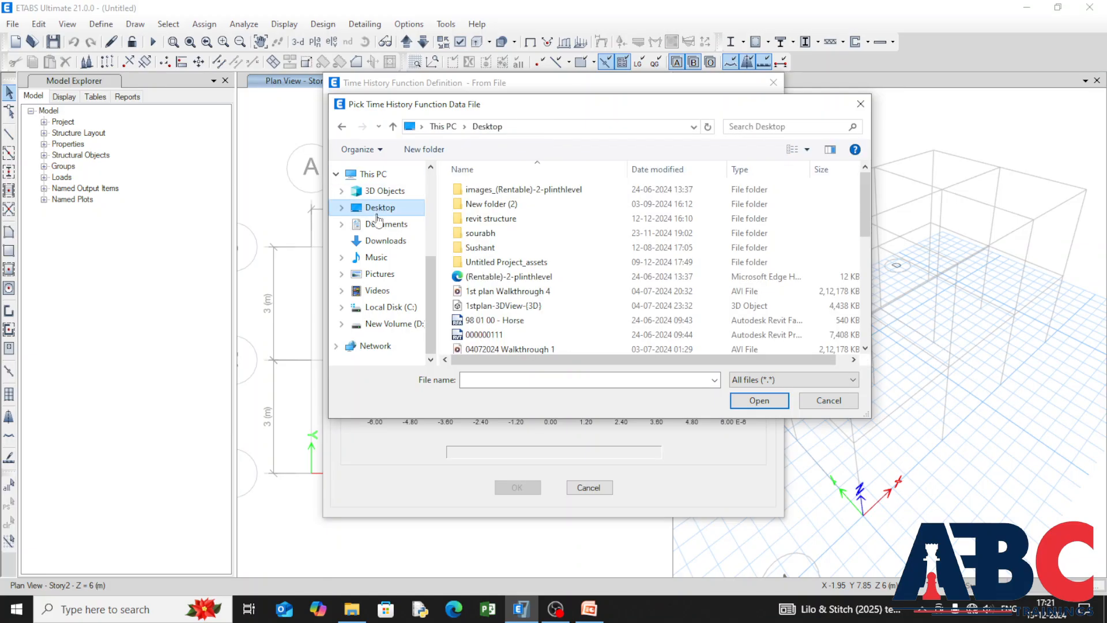
pyautogui.scroll(-5, 603, 248)
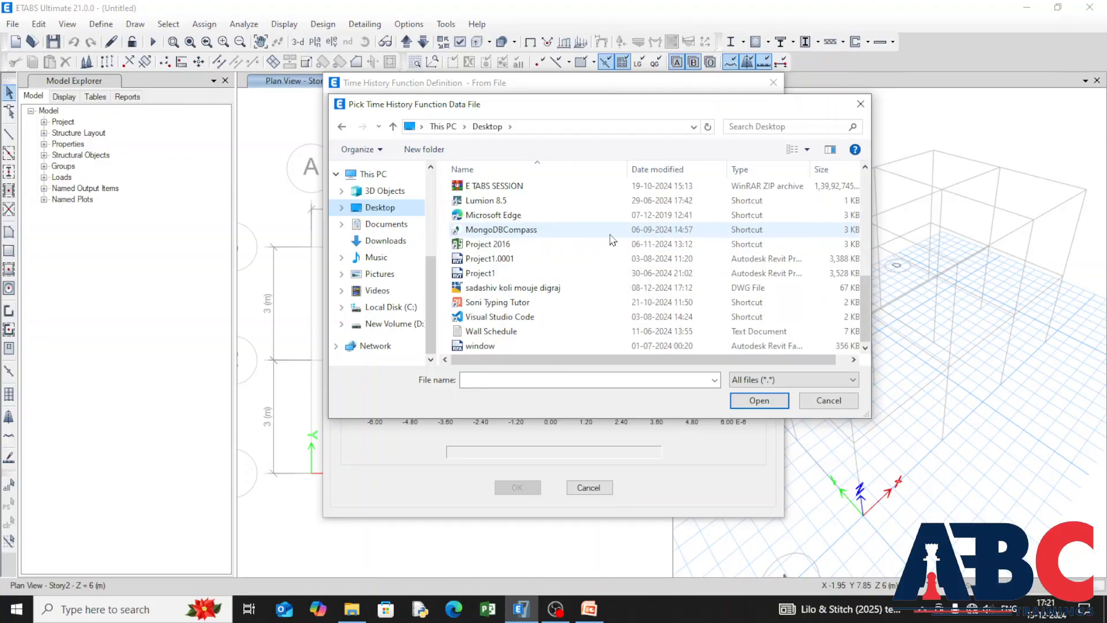
pyautogui.scroll(5, 615, 274)
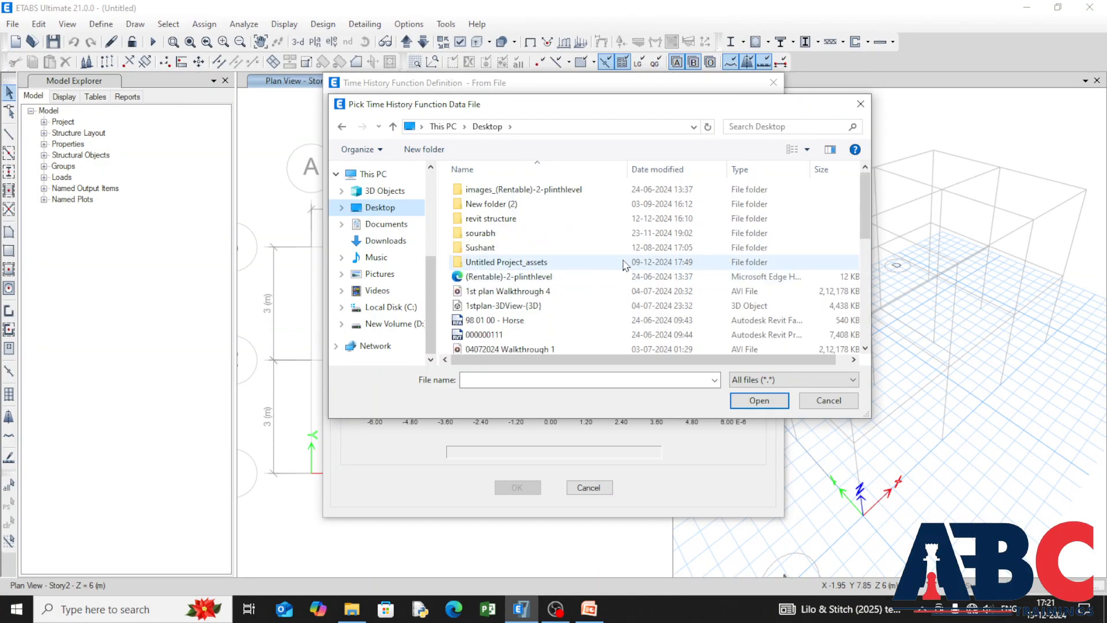
# Step: Load the TH 1 text file from the Downloads folder as the time history function data
pyautogui.click(377, 245)
pyautogui.scroll(-10, 627, 248)
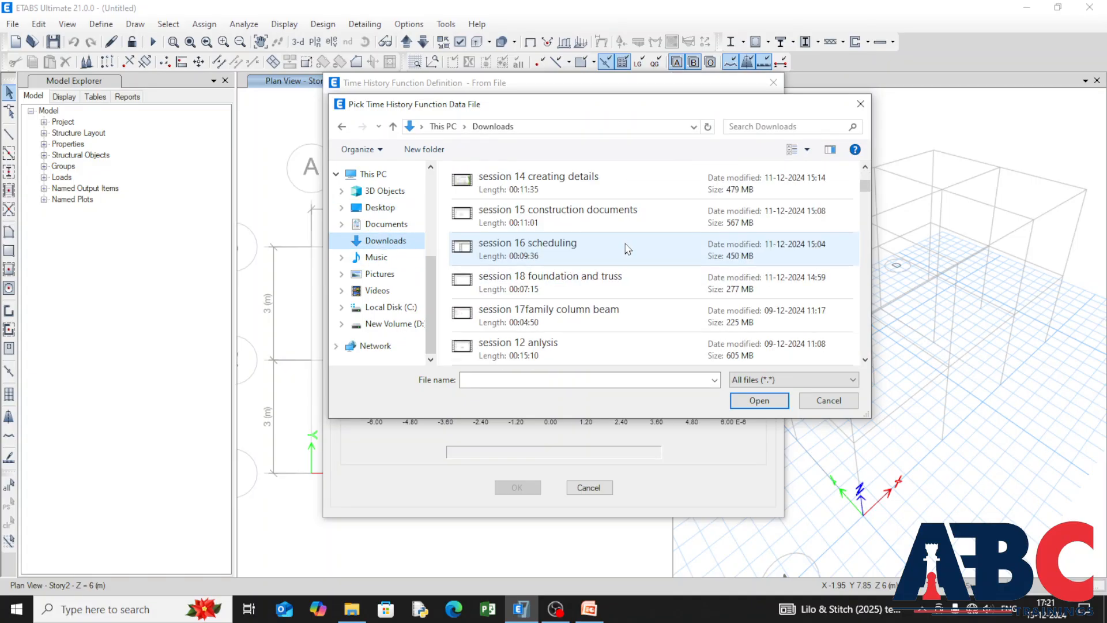
pyautogui.scroll(-10, 617, 233)
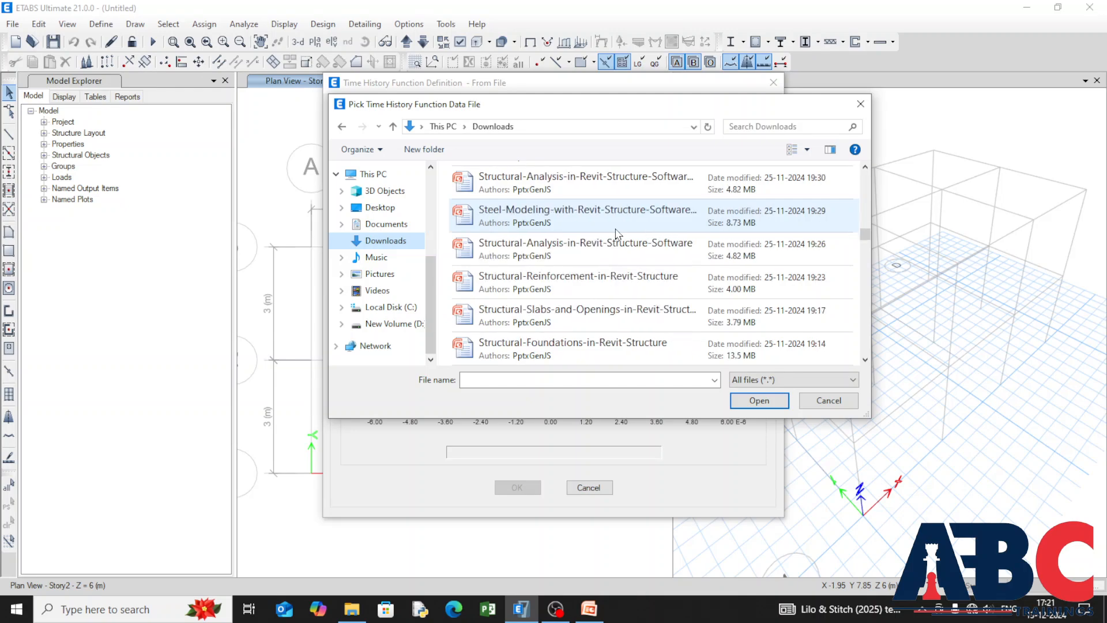
pyautogui.scroll(-10, 617, 233)
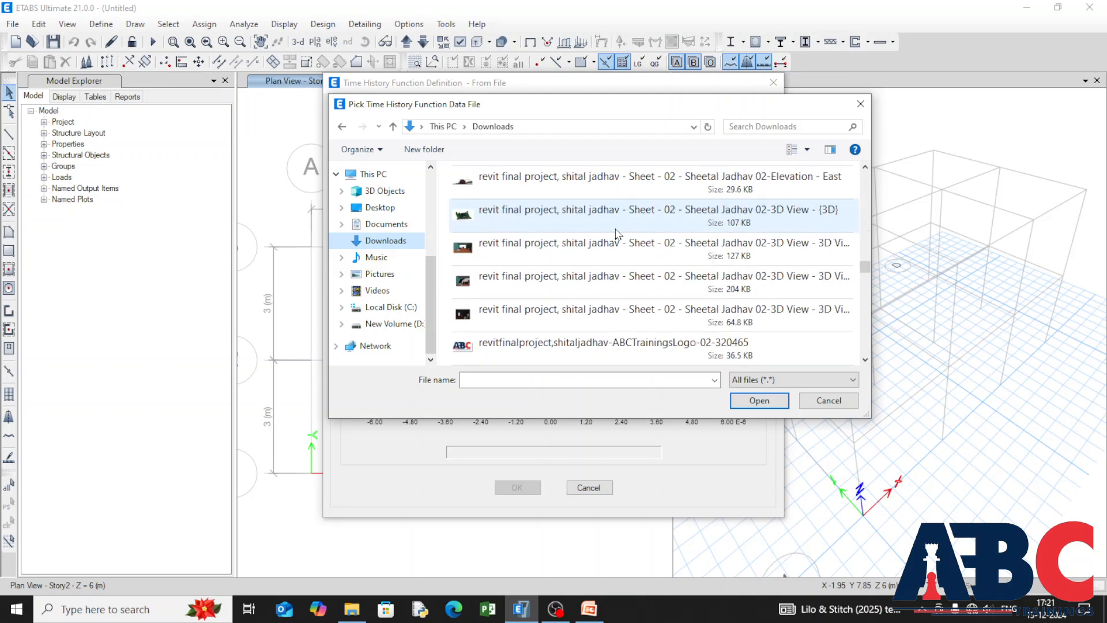
pyautogui.scroll(-3, 617, 234)
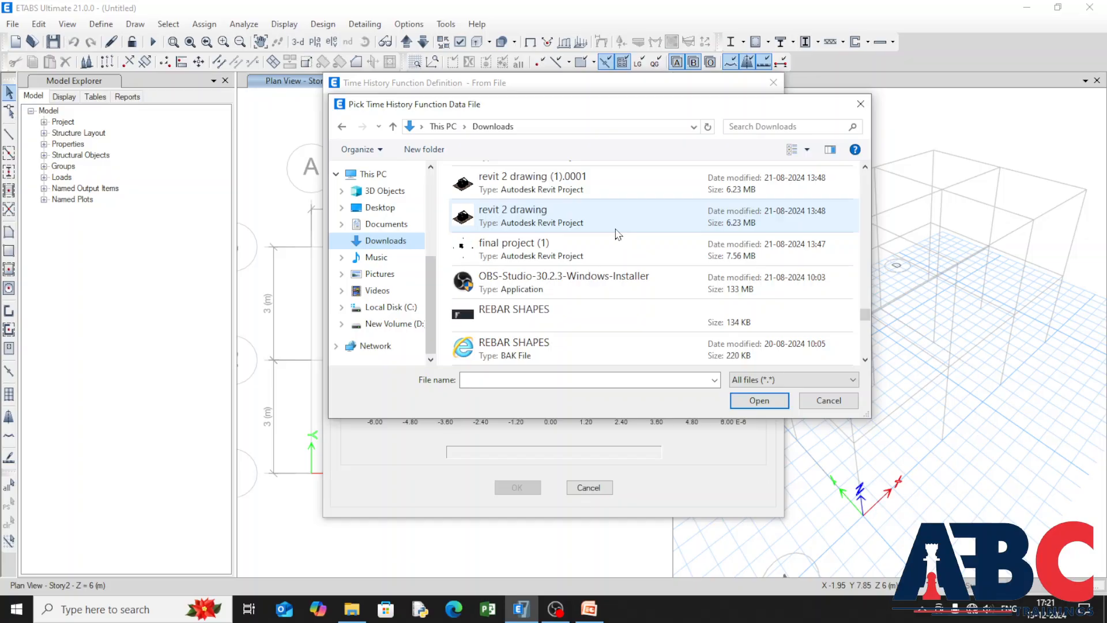
pyautogui.scroll(3, 615, 230)
pyautogui.click(586, 214)
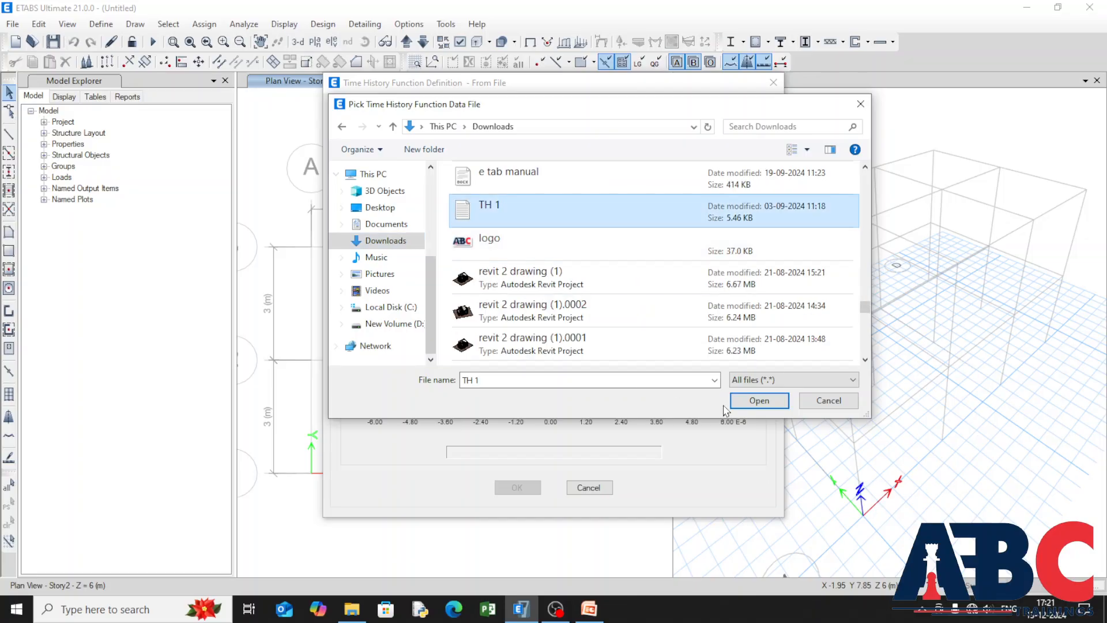
pyautogui.click(758, 400)
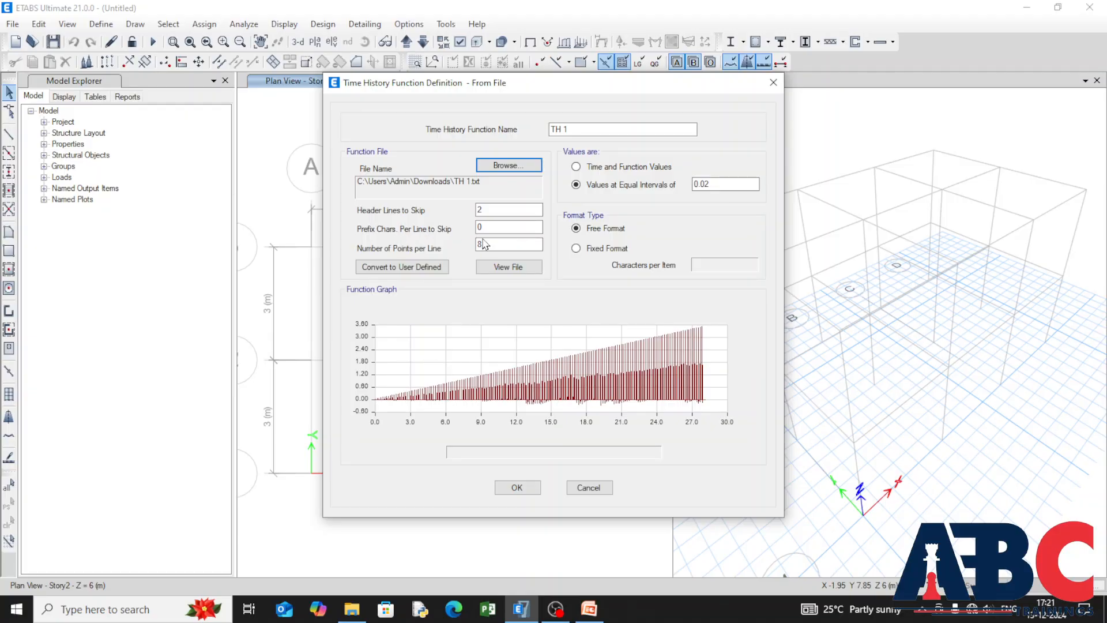
# Step: View the contents of the TH 1 data file from beginning to end and close it
pyautogui.click(495, 270)
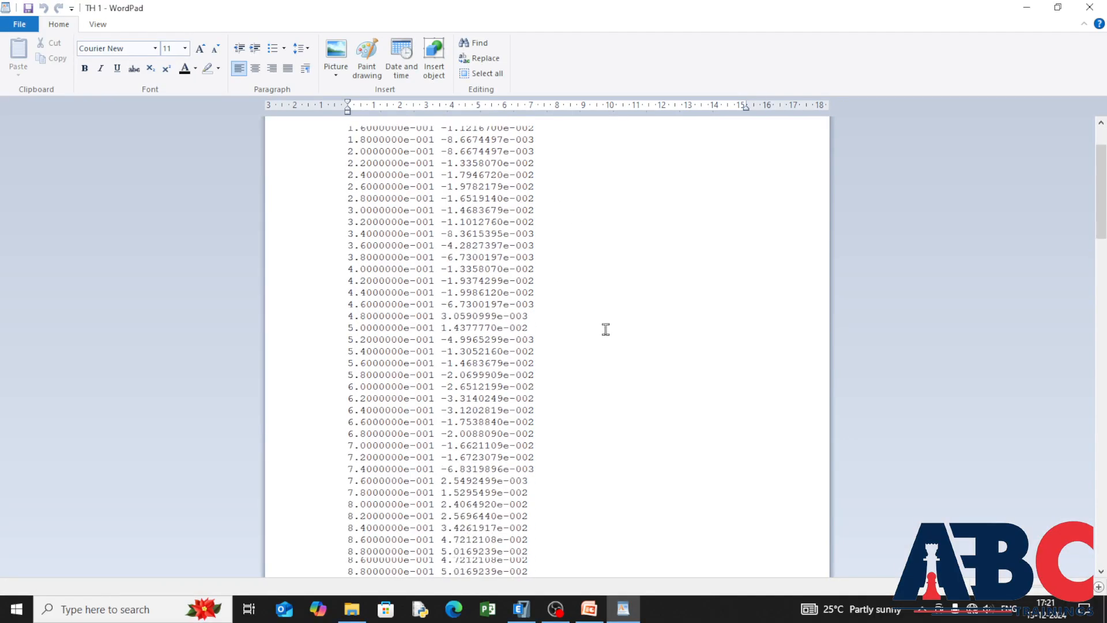
pyautogui.scroll(-20, 605, 329)
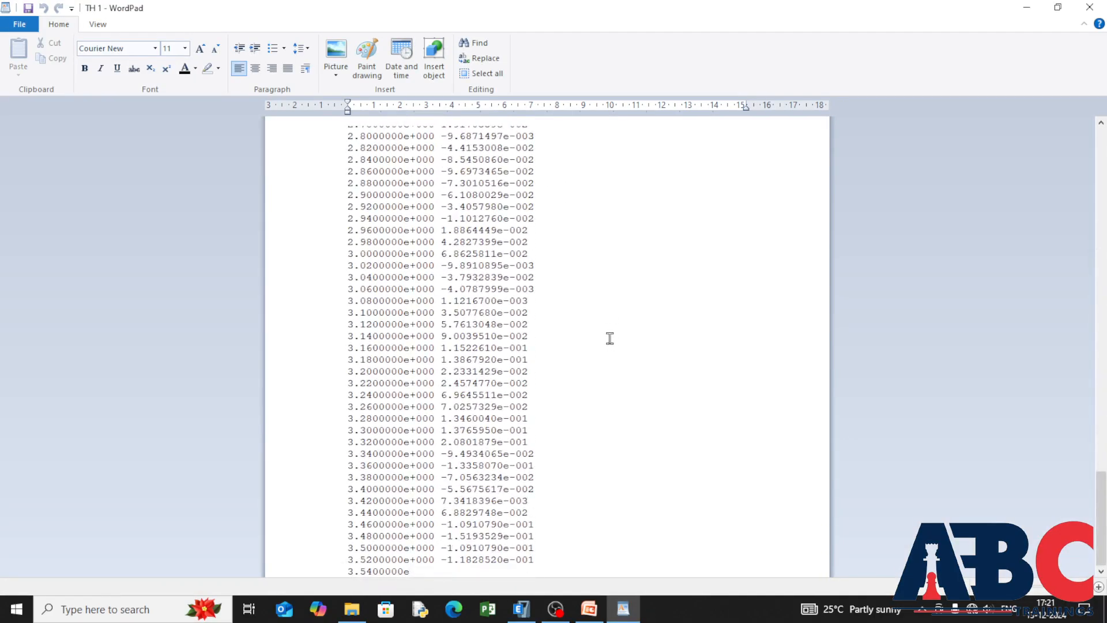
pyautogui.scroll(20, 610, 337)
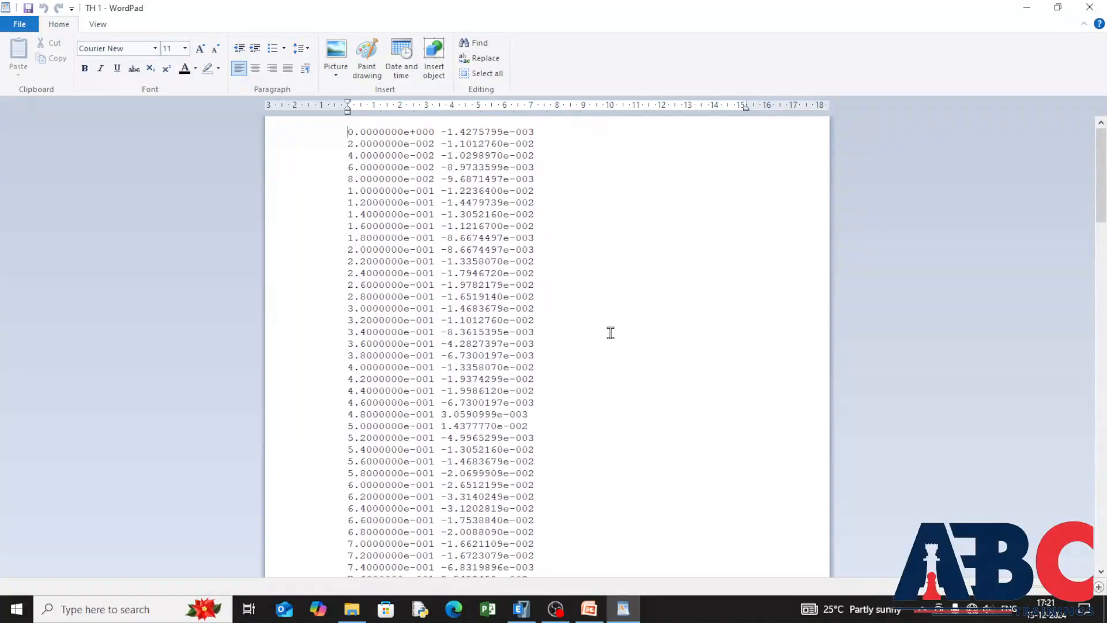
pyautogui.click(1089, 6)
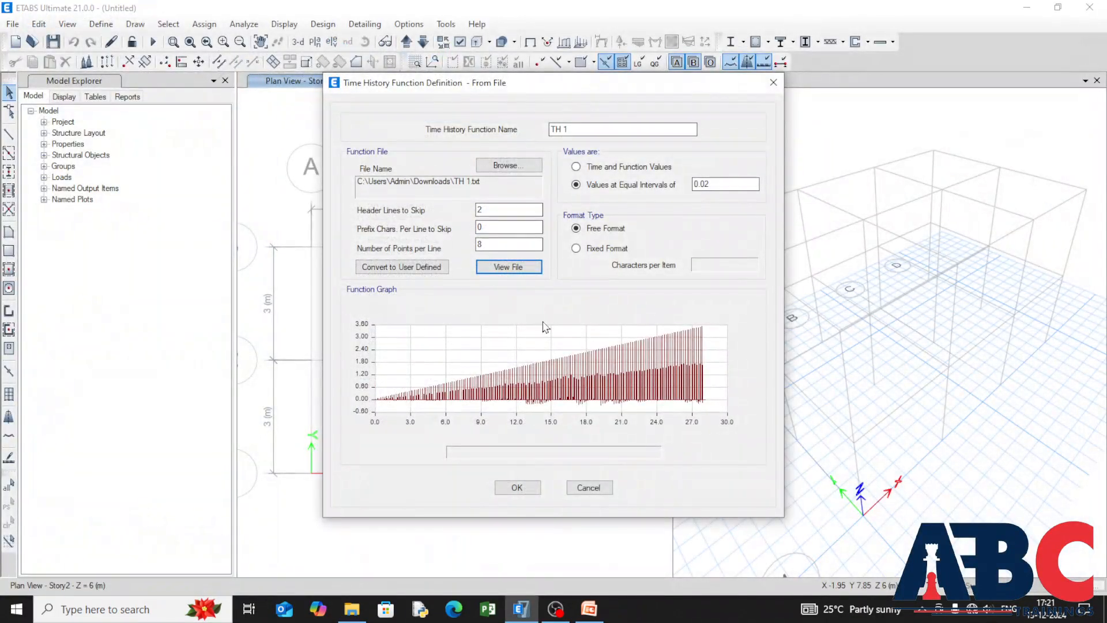
# Step: Try reading the file as Time and Function Values, and return to Values at Equal Intervals of 0.02
pyautogui.click(576, 167)
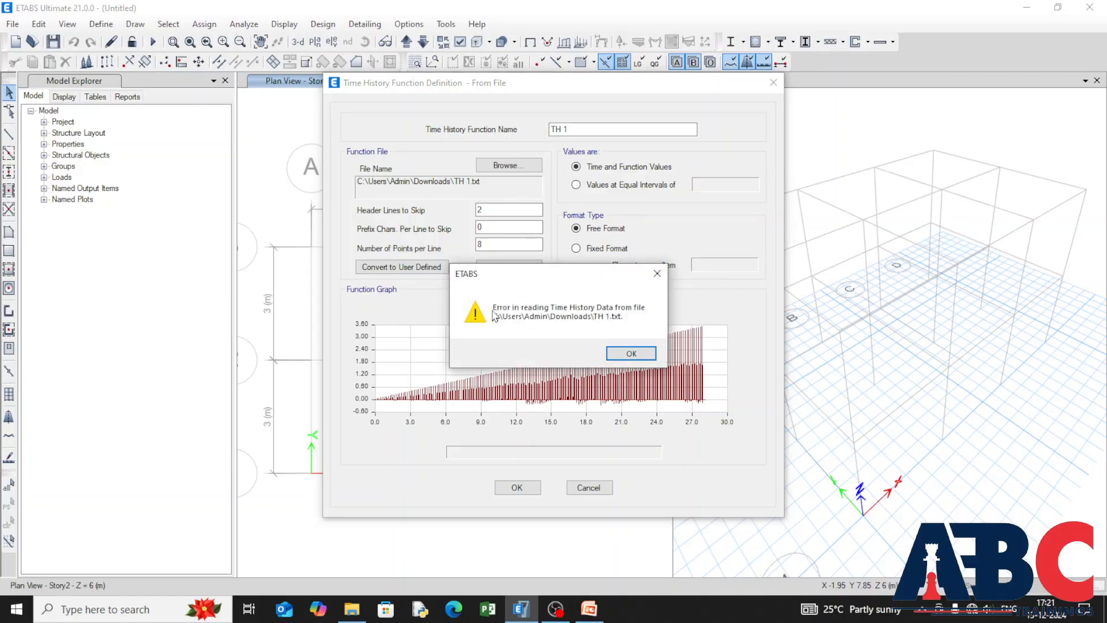
pyautogui.click(624, 356)
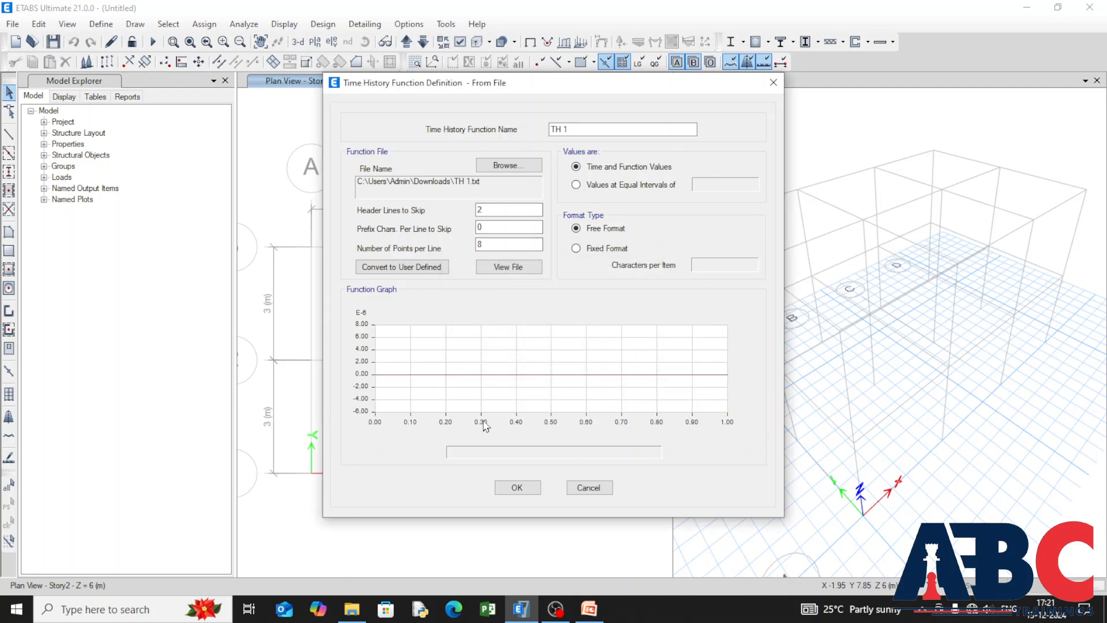
pyautogui.click(576, 185)
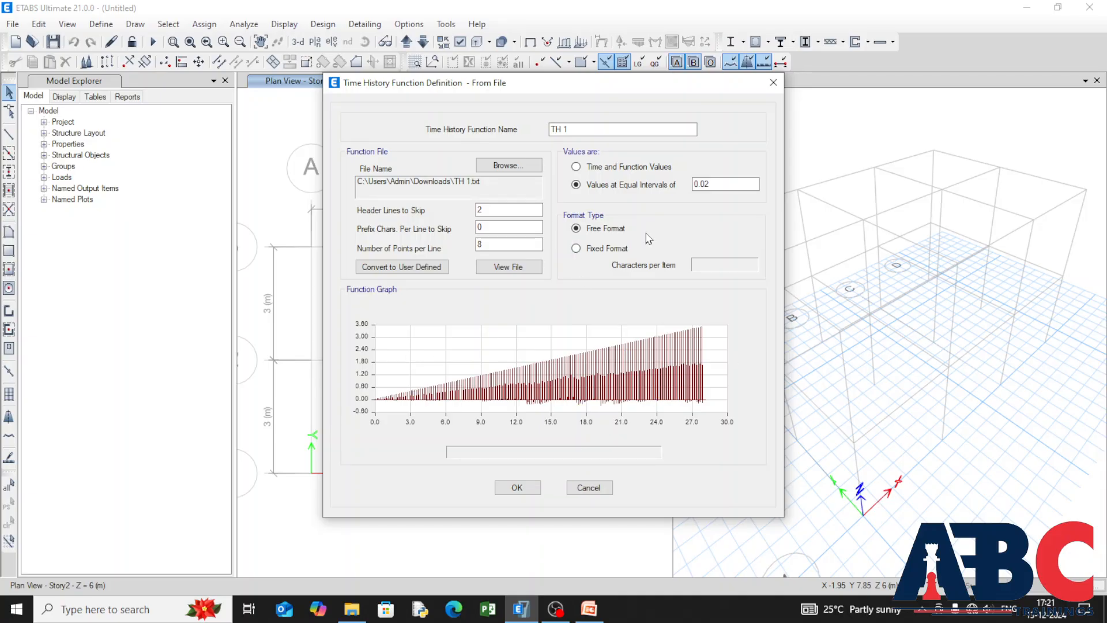
# Step: Preview the data in Fixed Format, return to Free Format and accept the TH 1 function definition
pyautogui.click(575, 248)
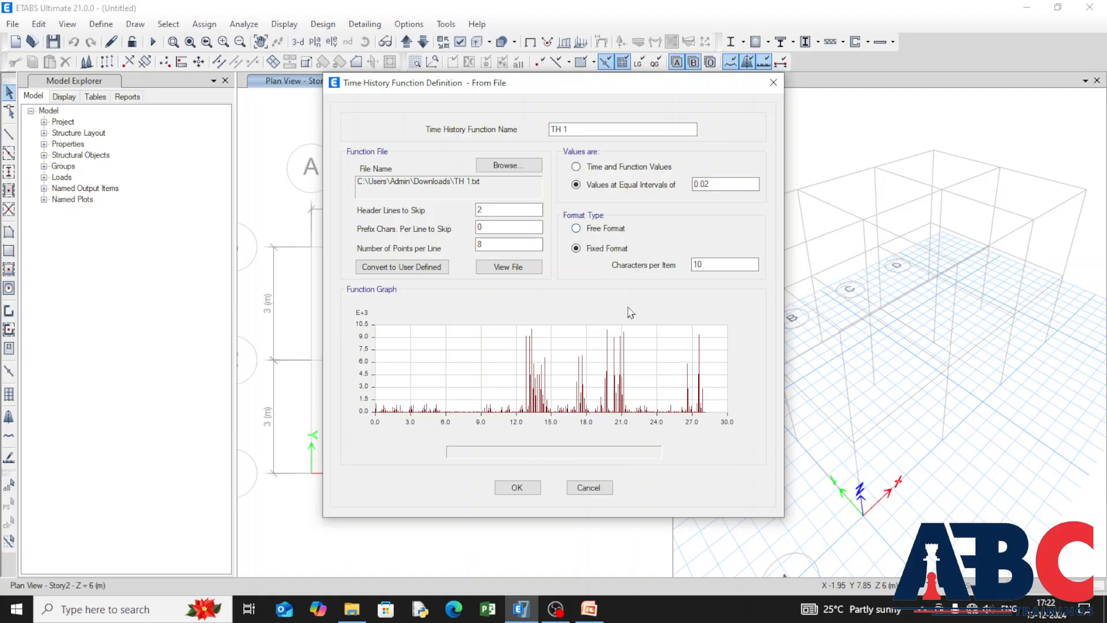
pyautogui.click(576, 228)
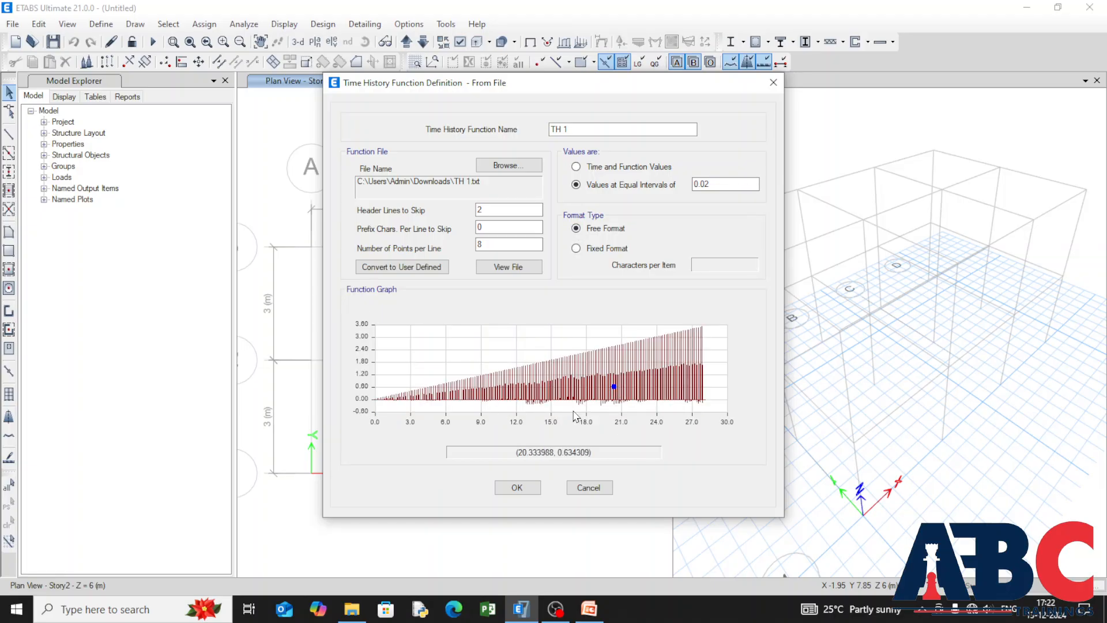
pyautogui.click(515, 487)
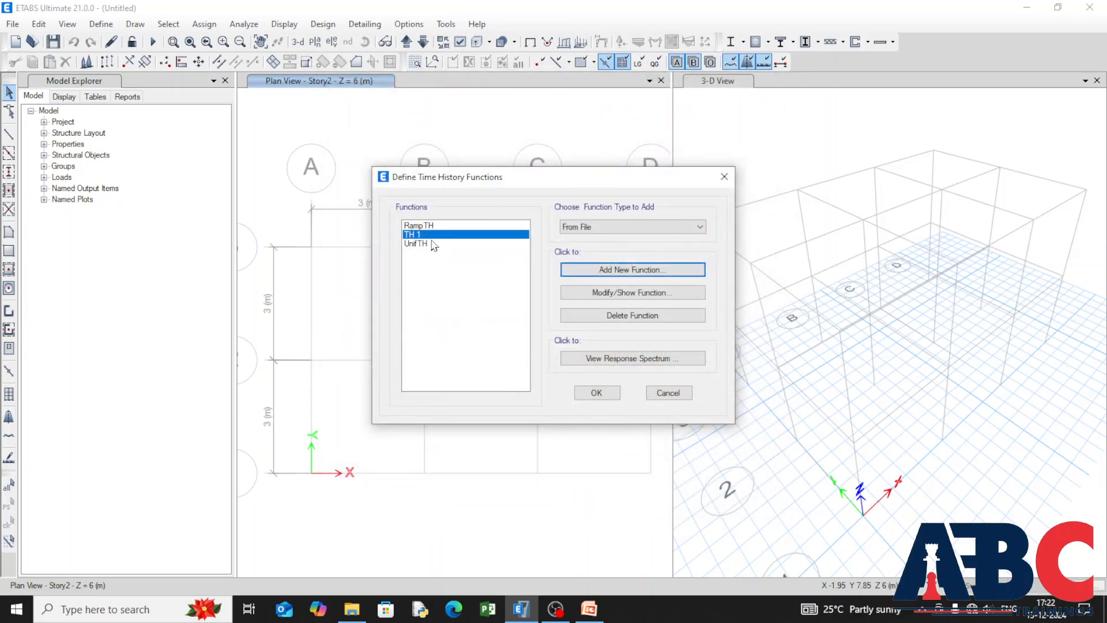
# Step: Accept the time history functions and add a new load case named Non linear
pyautogui.click(595, 392)
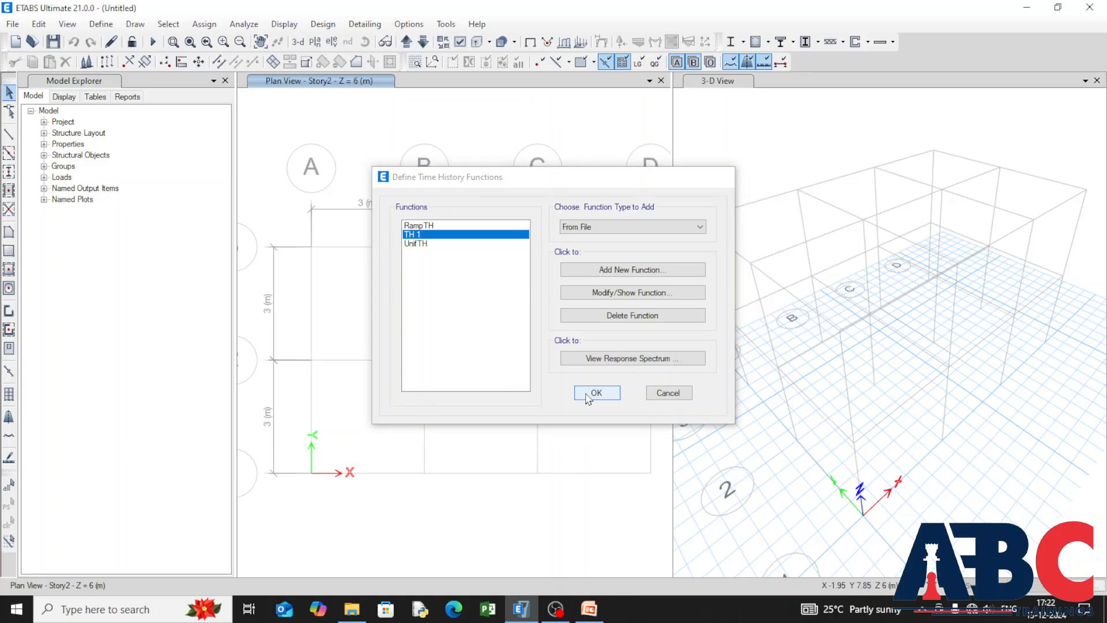
pyautogui.click(91, 24)
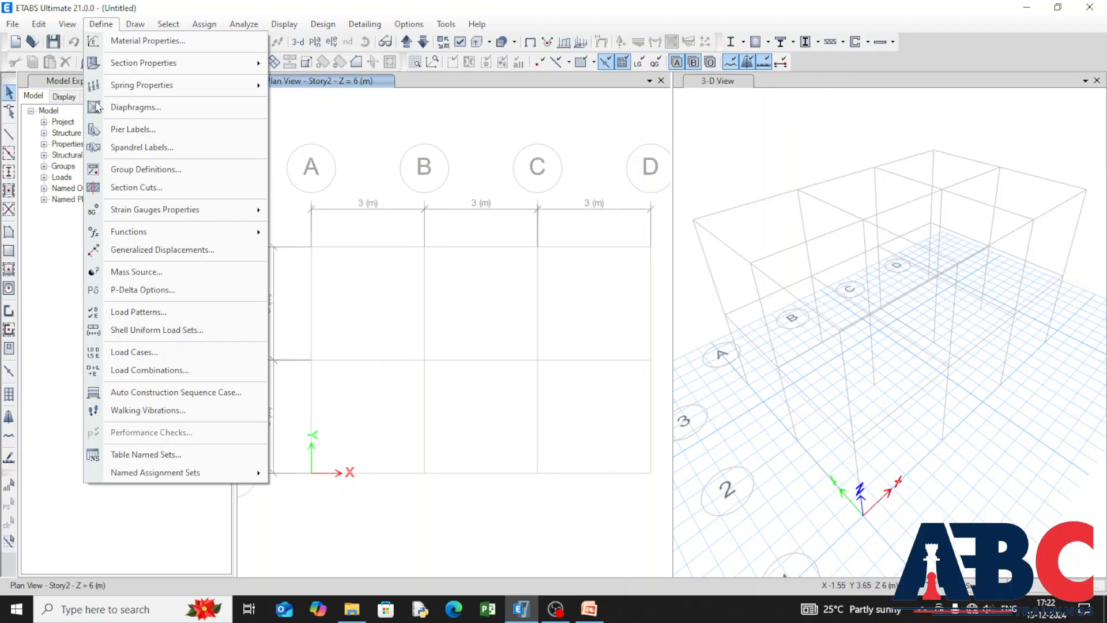
pyautogui.click(192, 351)
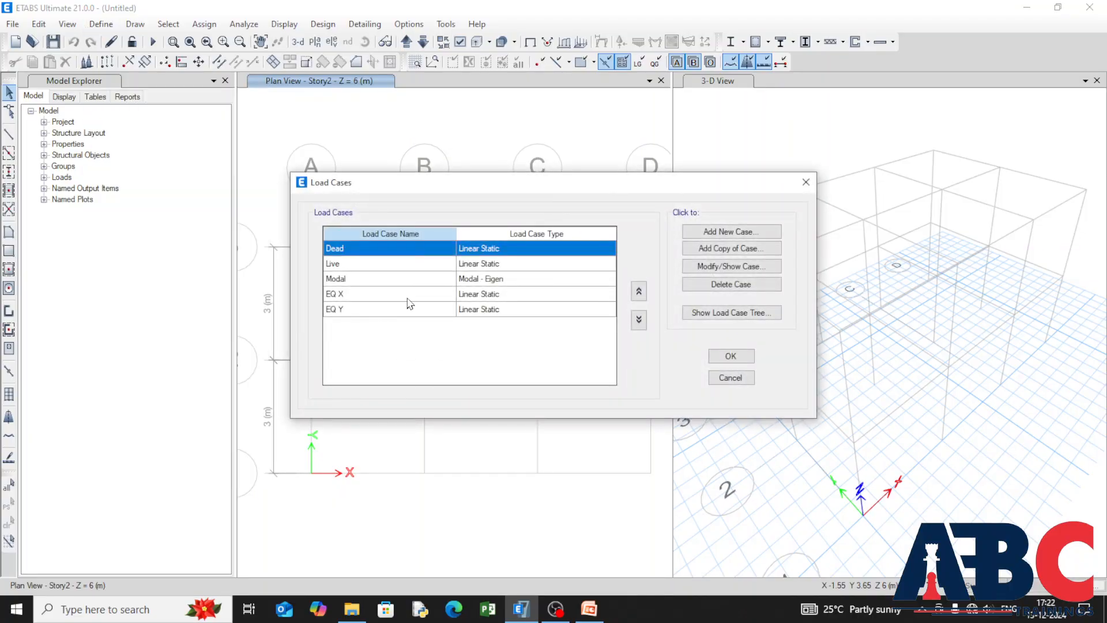
pyautogui.click(465, 309)
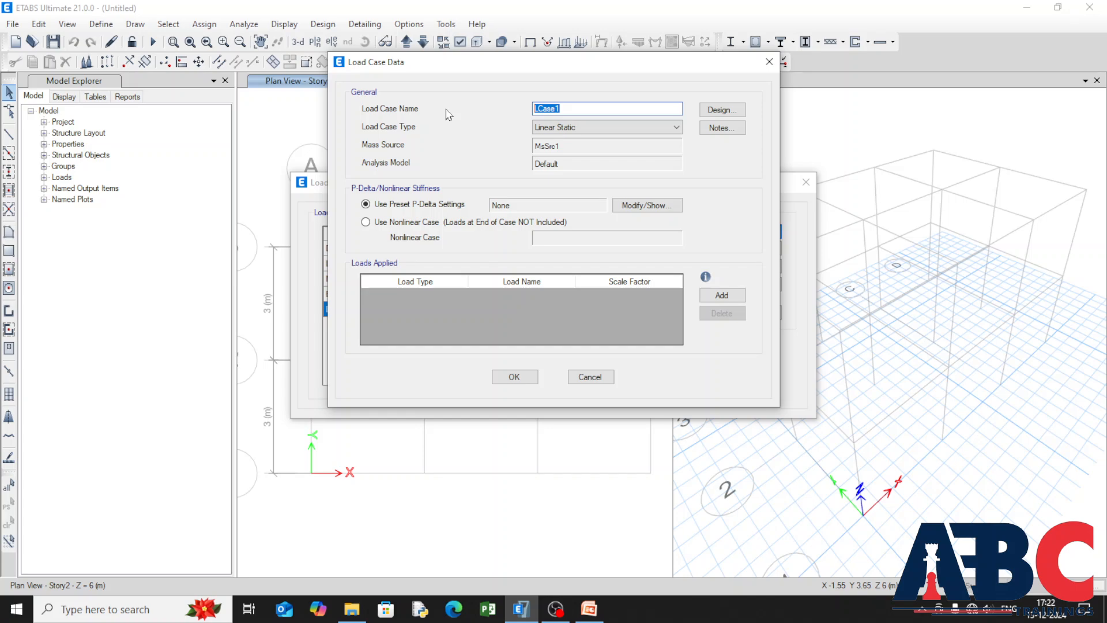
pyautogui.press('BackSpace')
pyautogui.write('Non linear')
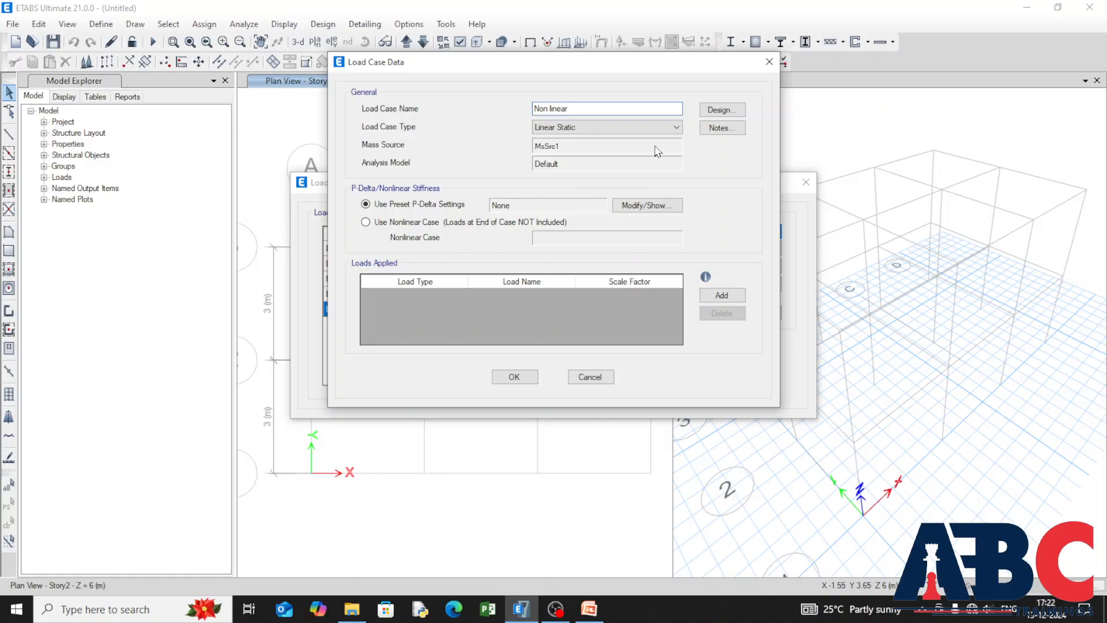
# Step: Try the Time History type with the Nonlinear Modal (FNA) subtype for the Non linear case, and return the subtype to Linear Modal
pyautogui.click(674, 127)
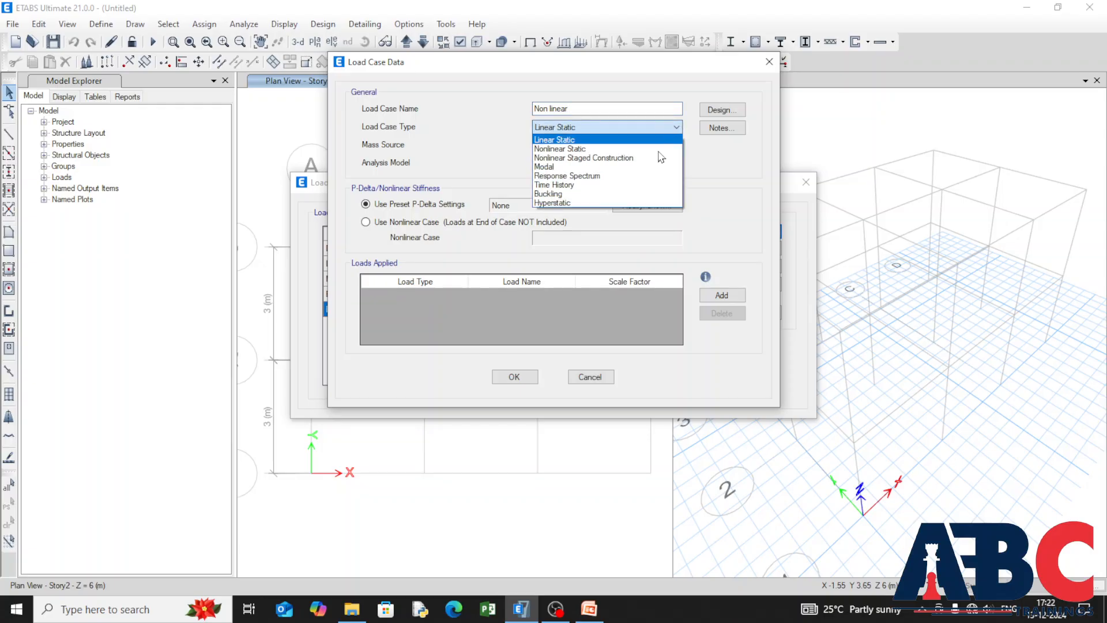
pyautogui.click(589, 184)
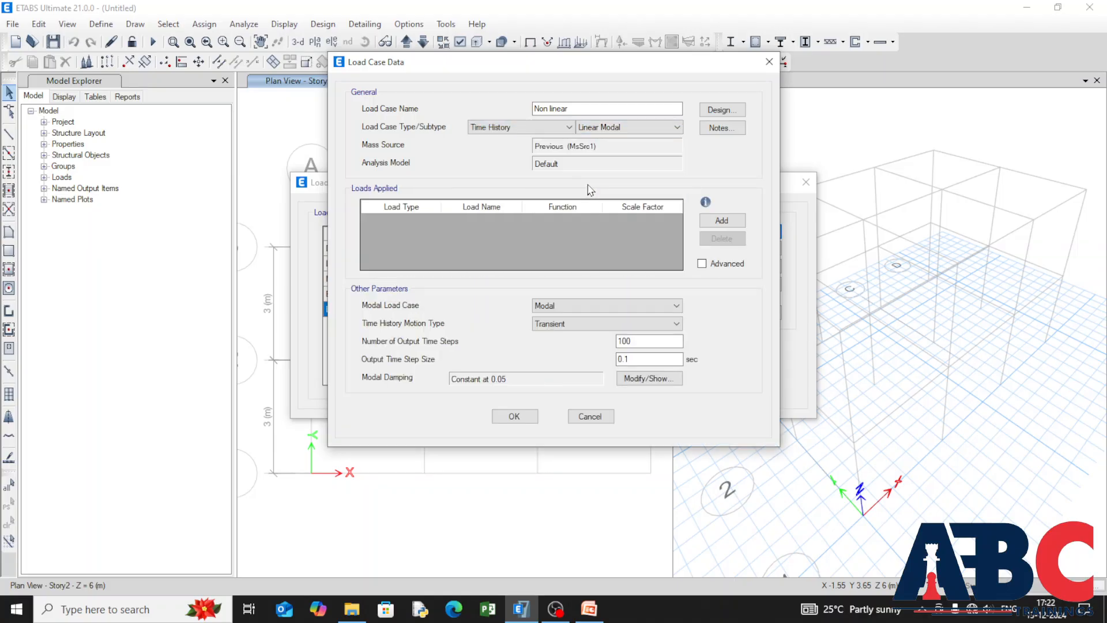
pyautogui.click(661, 128)
pyautogui.click(611, 148)
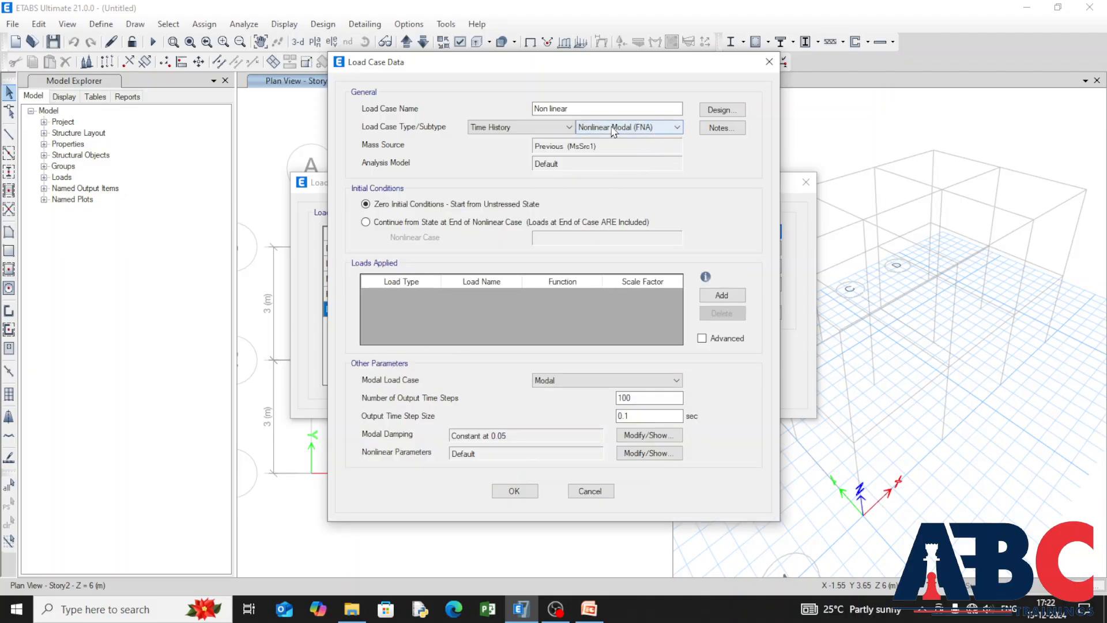
pyautogui.click(561, 128)
pyautogui.click(634, 128)
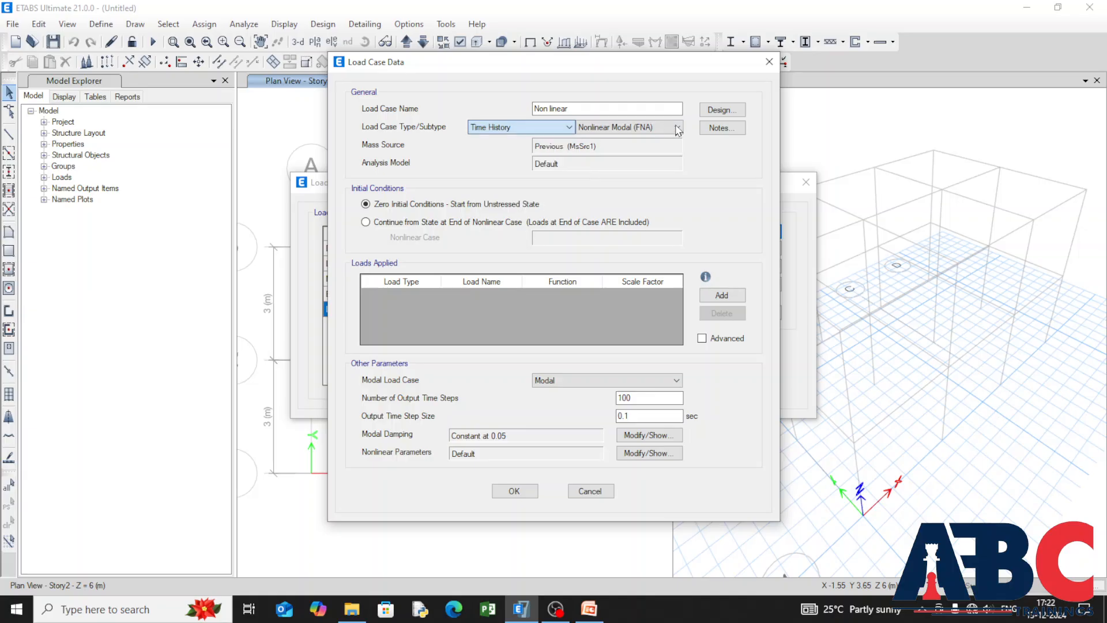
pyautogui.click(635, 128)
pyautogui.click(663, 139)
# Step: Set the Non linear load case to the Nonlinear Static type with MsSrc1 as its mass source
pyautogui.click(556, 128)
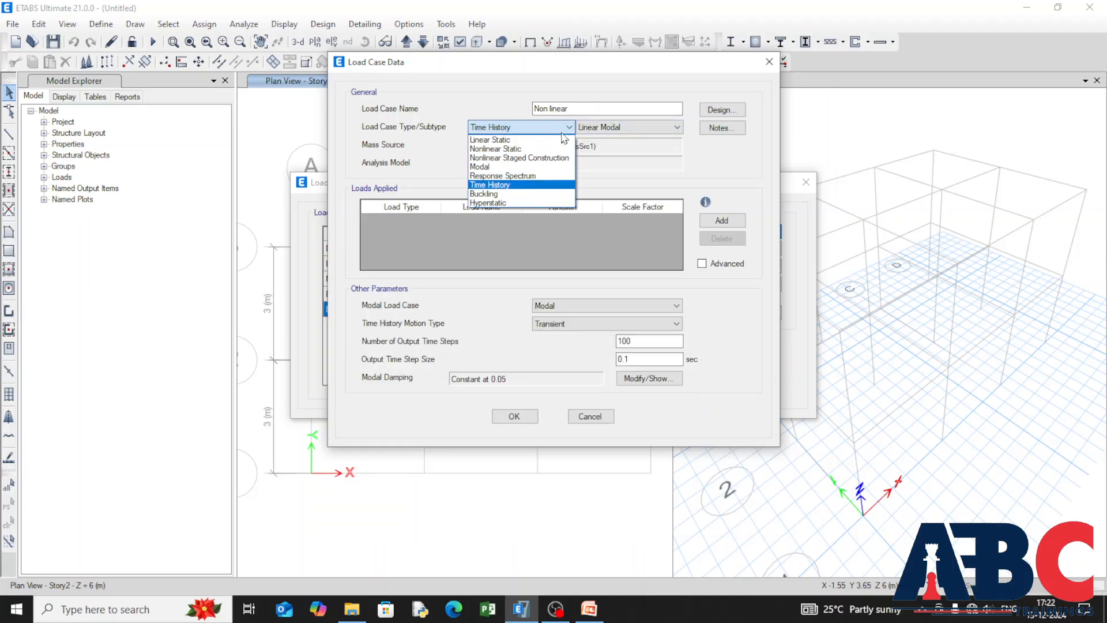
pyautogui.click(556, 144)
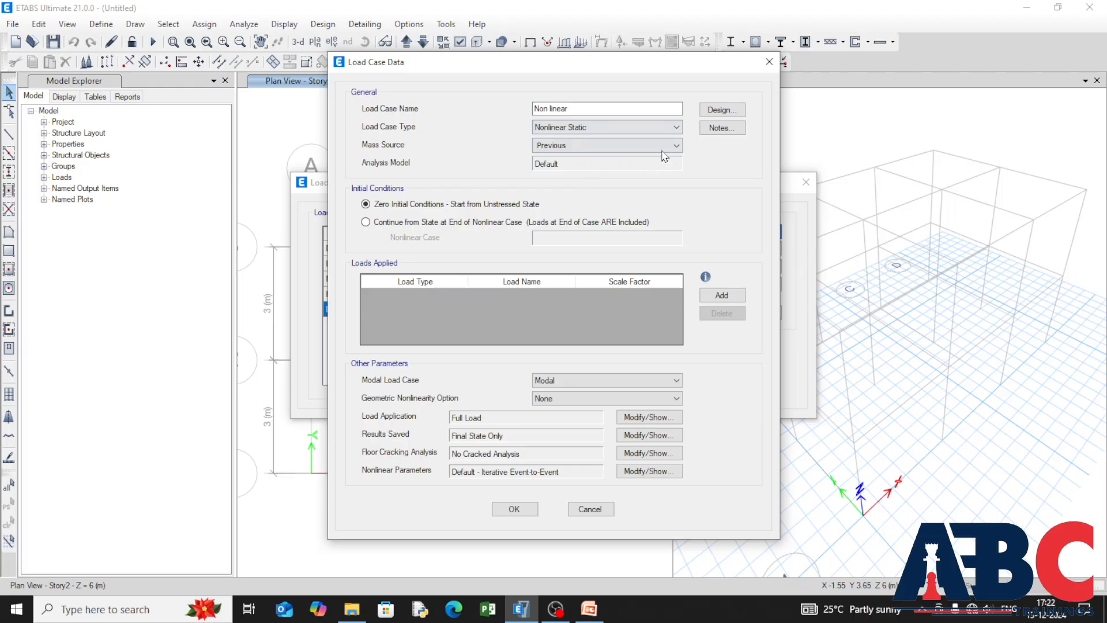
pyautogui.click(662, 147)
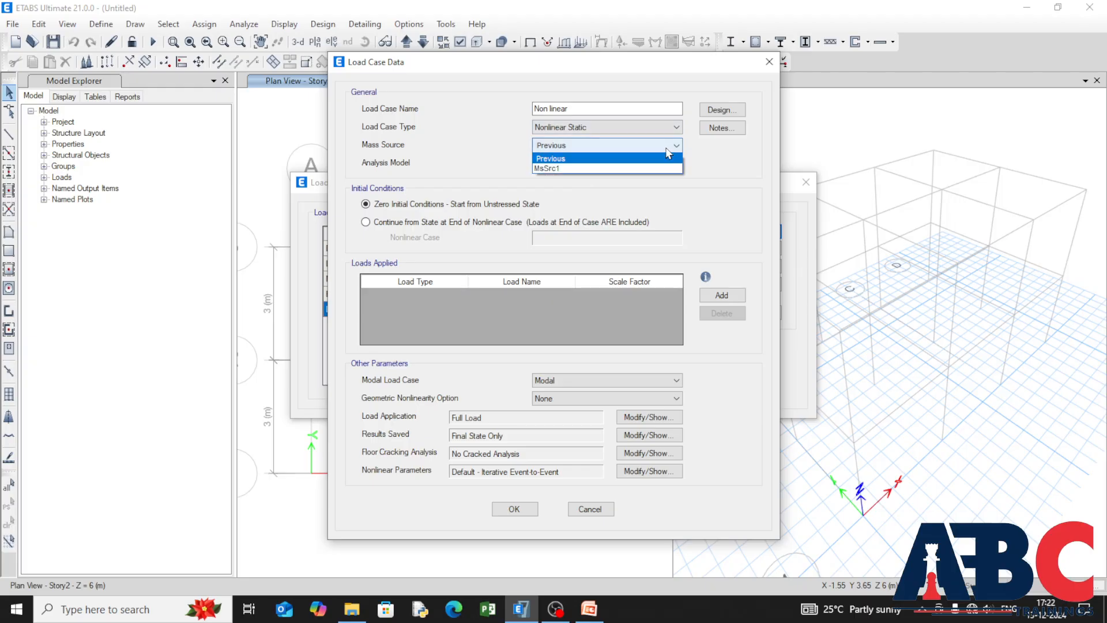
pyautogui.click(642, 169)
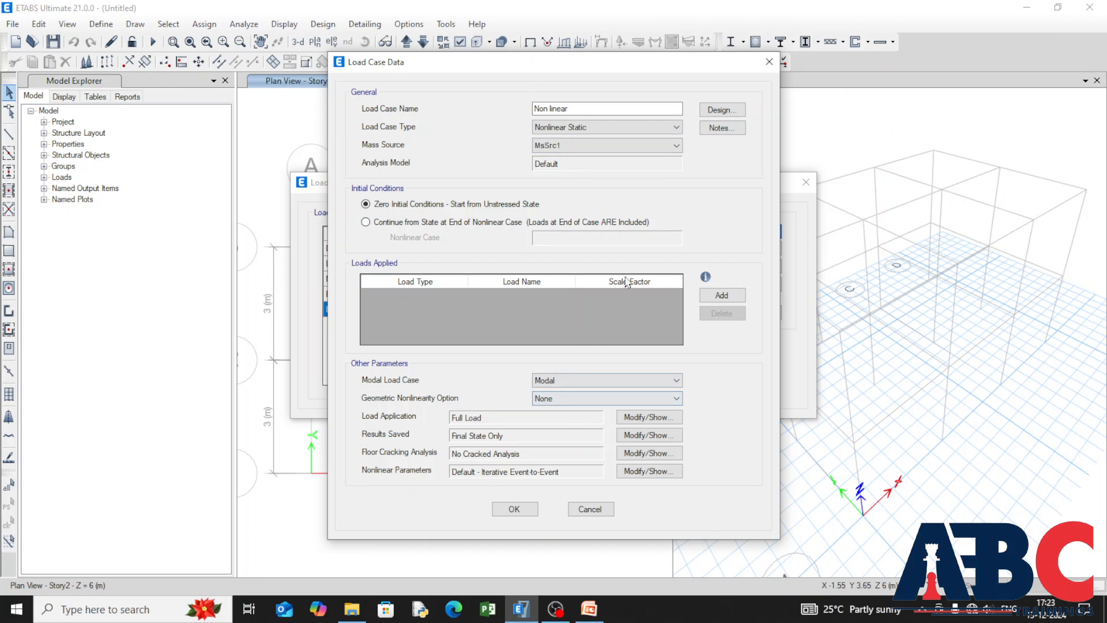
# Step: Add an applied load of type Acceleration in the UX direction with a scale factor of 1
pyautogui.click(712, 295)
pyautogui.click(452, 297)
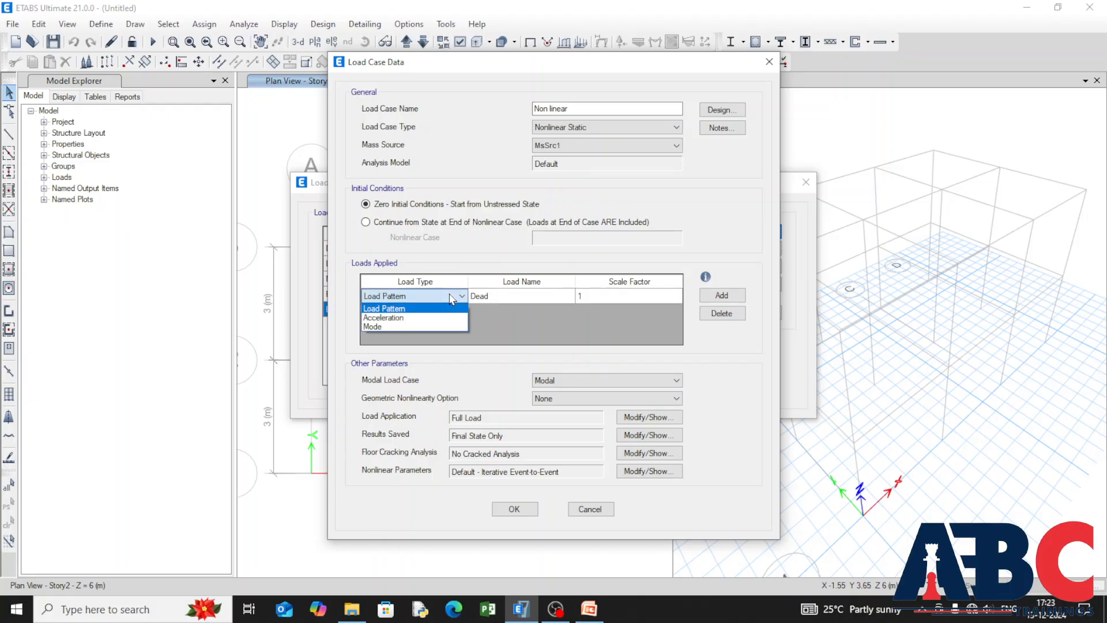
pyautogui.click(452, 297)
pyautogui.click(451, 296)
pyautogui.click(448, 313)
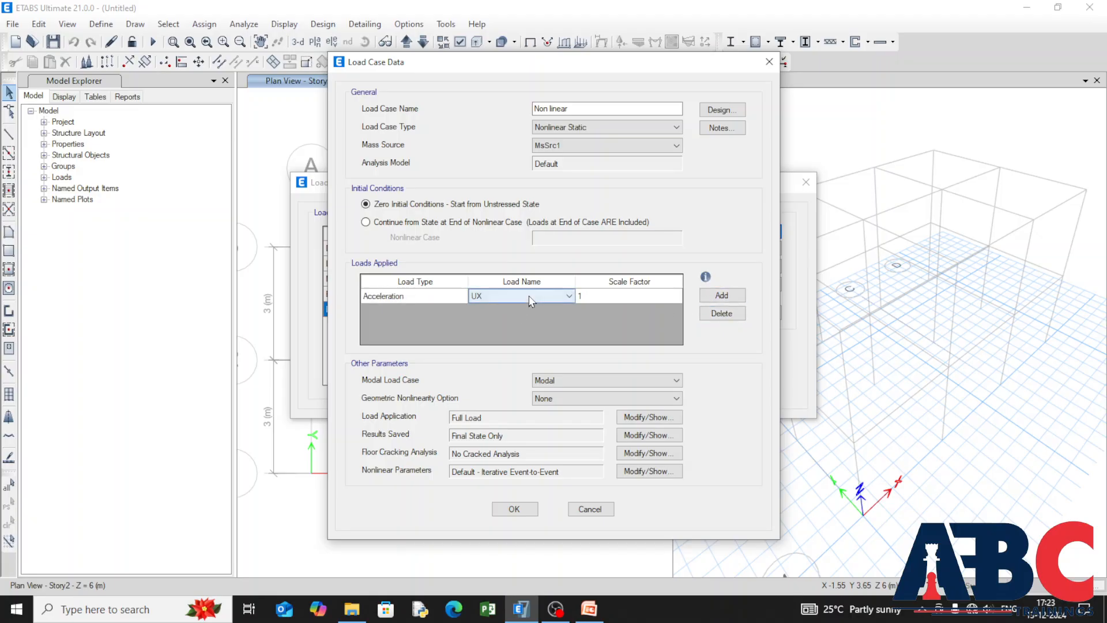
# Step: Add a second Acceleration load in the UY direction with a scale factor of 1
pyautogui.click(718, 295)
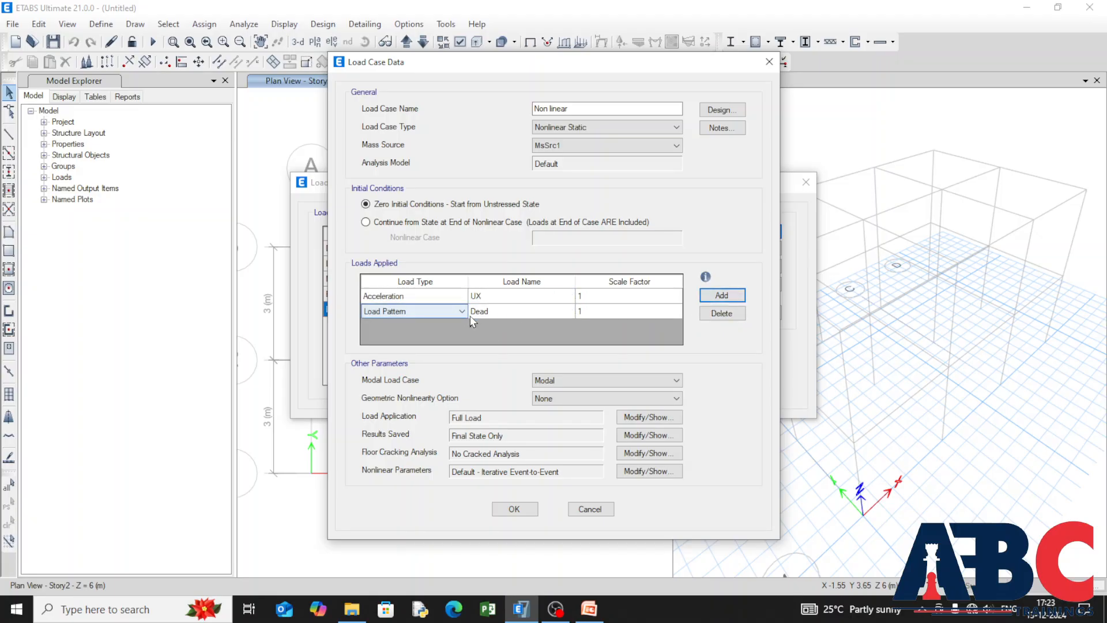
pyautogui.click(462, 311)
pyautogui.click(415, 328)
pyautogui.click(569, 311)
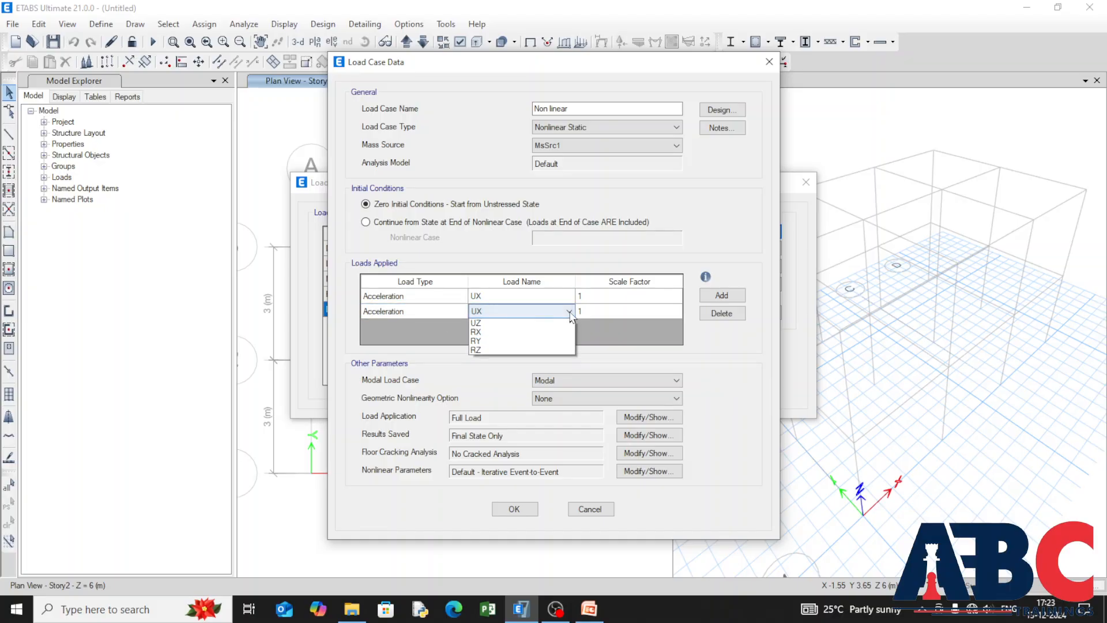
pyautogui.click(555, 333)
# Step: Add a third Acceleration load in the UZ direction with a scale factor of 1
pyautogui.click(722, 295)
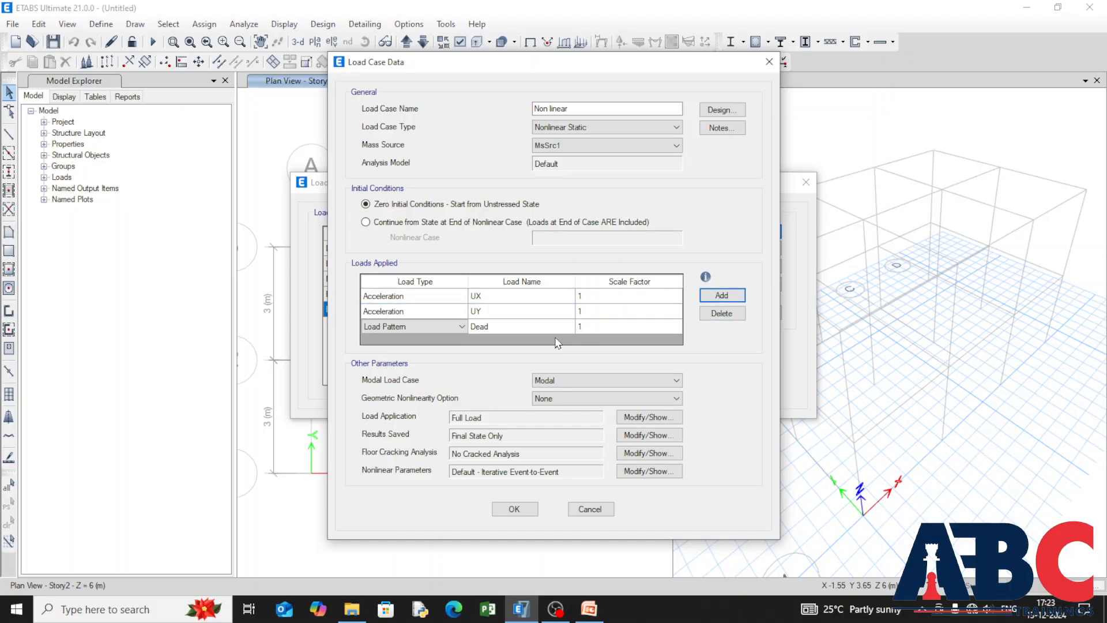
pyautogui.click(462, 326)
pyautogui.click(416, 352)
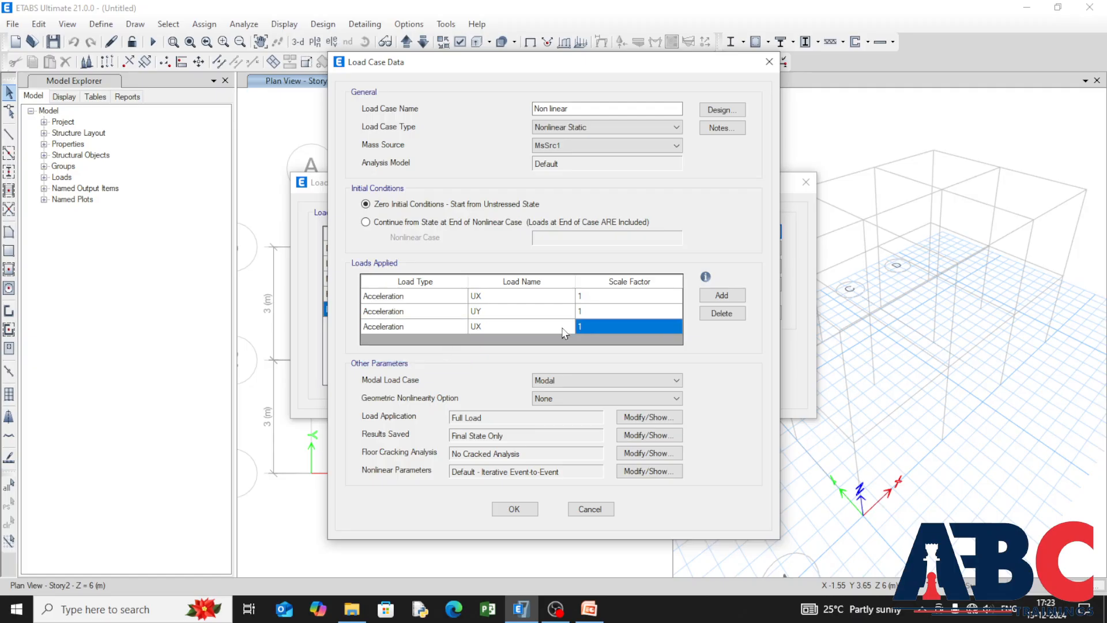
pyautogui.click(565, 328)
pyautogui.click(568, 326)
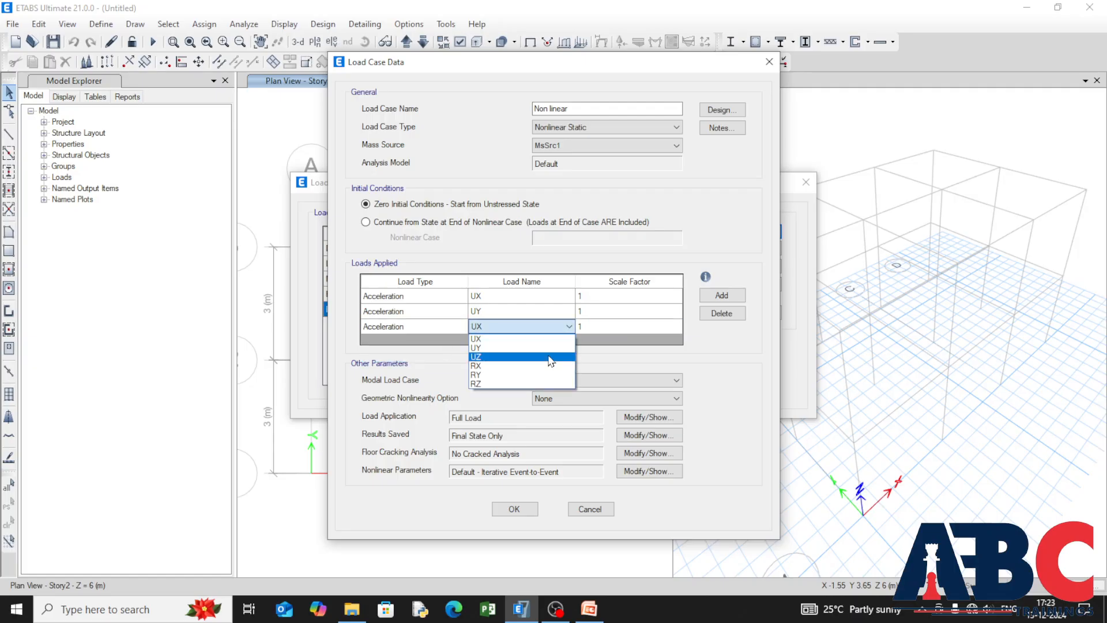
pyautogui.click(550, 357)
# Step: Add a fourth applied load of type Mode, using mode 1 with a scale factor of 1
pyautogui.click(722, 295)
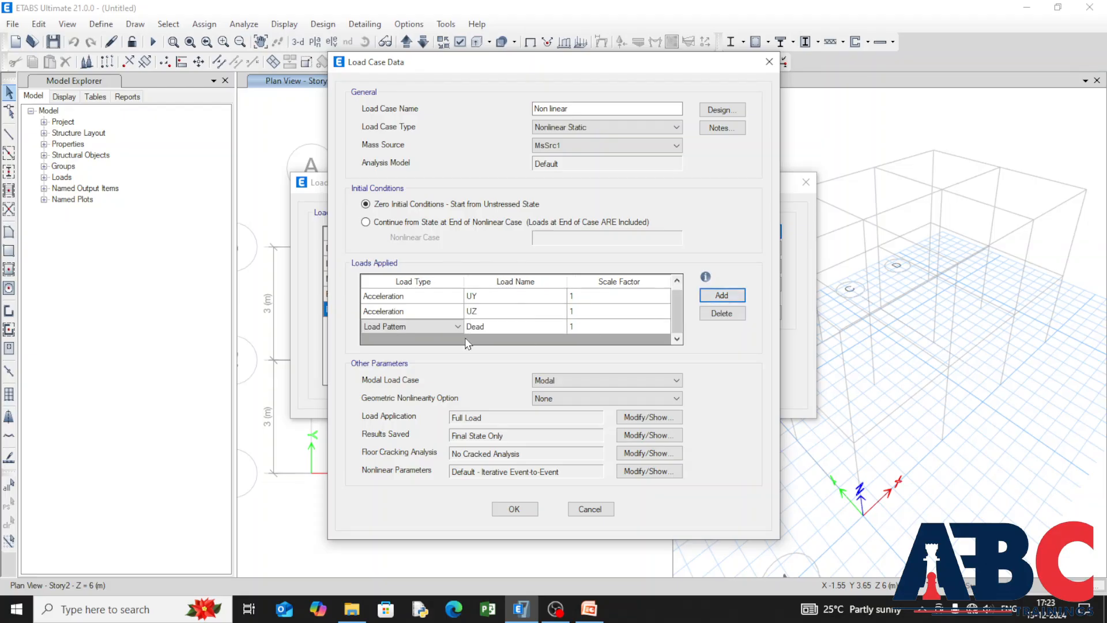
pyautogui.click(458, 326)
pyautogui.click(392, 359)
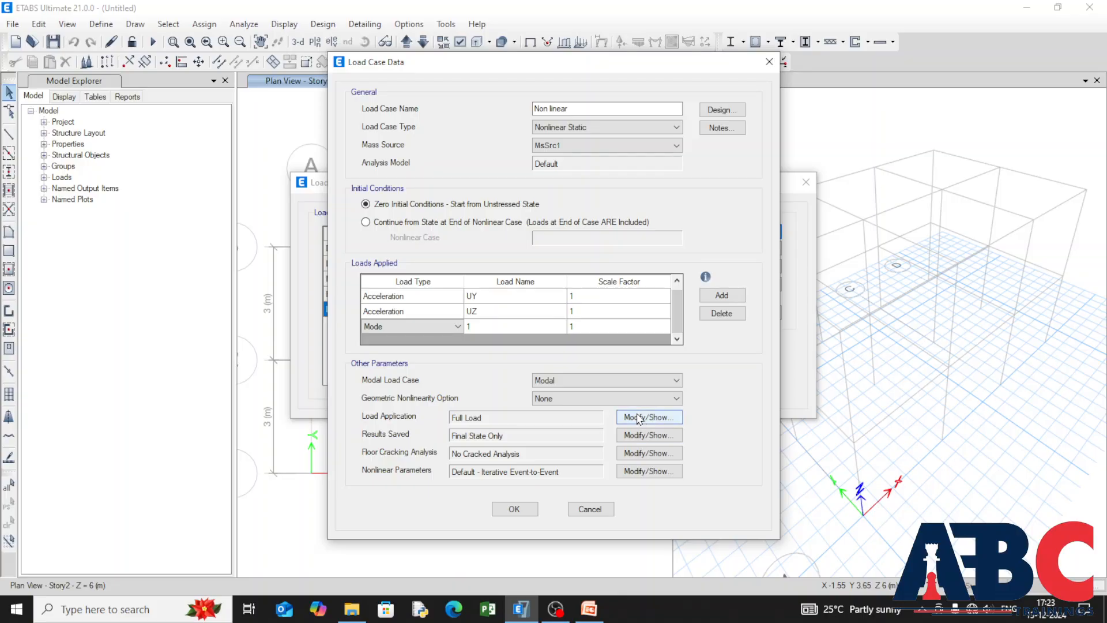
# Step: Check the choices for modal load case and geometric nonlinearity, keeping Modal and None
pyautogui.click(576, 381)
pyautogui.click(576, 395)
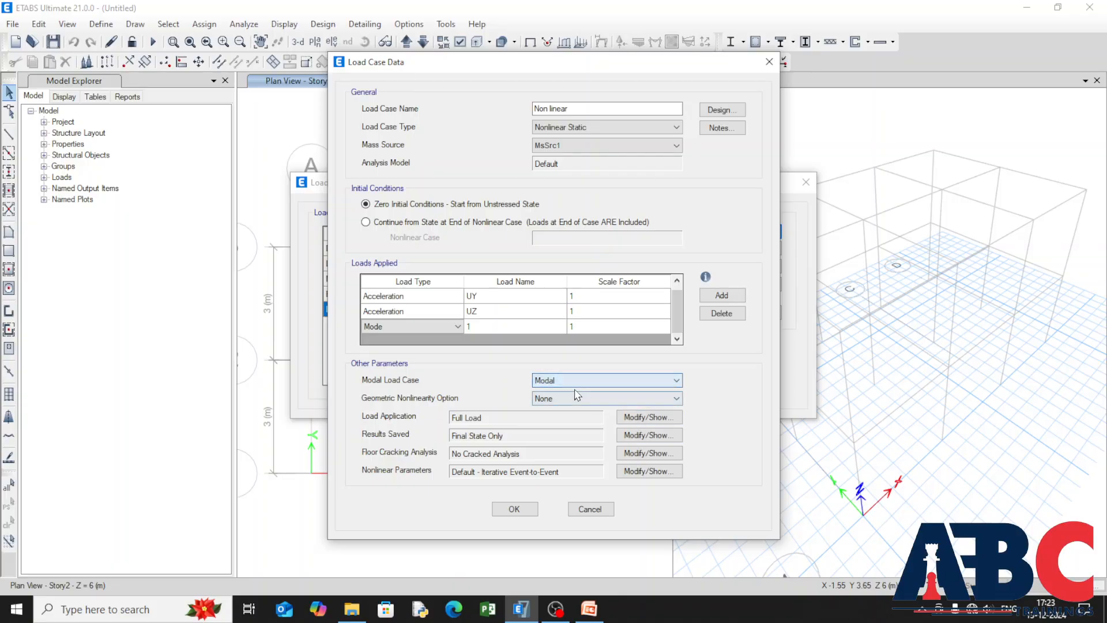
pyautogui.click(621, 398)
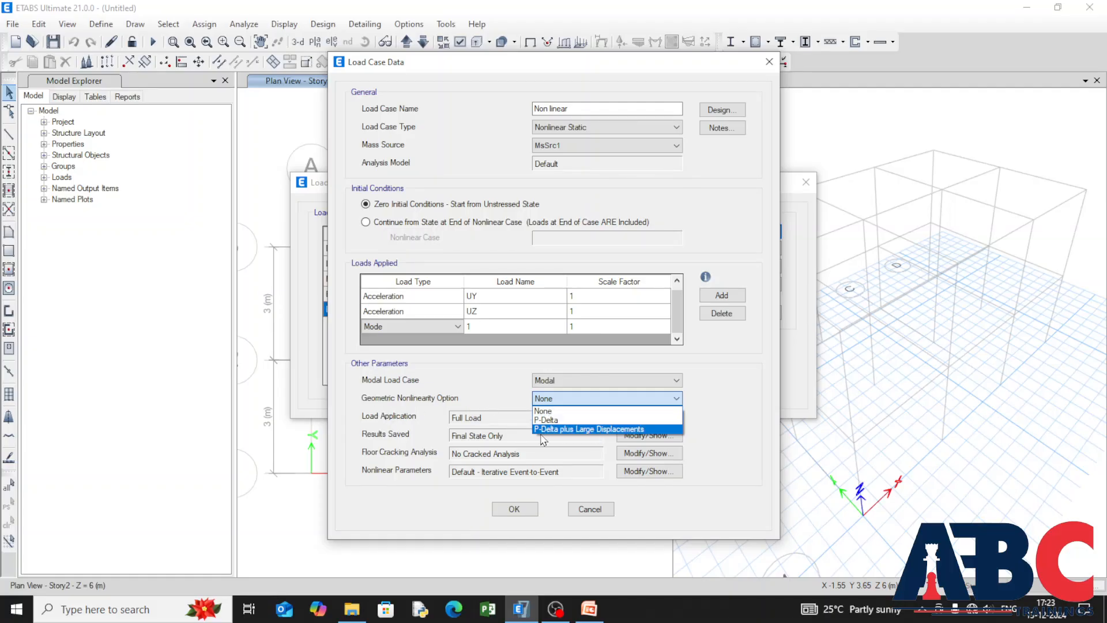
pyautogui.click(628, 411)
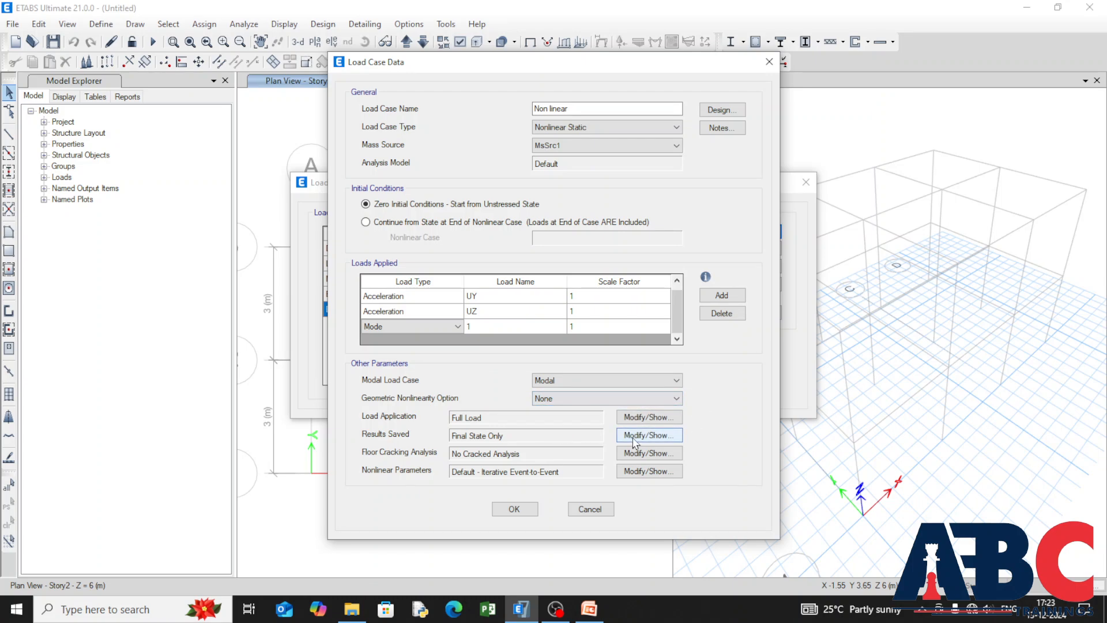
# Step: Keep Full Load as the load application control and accept the Non linear load case
pyautogui.click(662, 419)
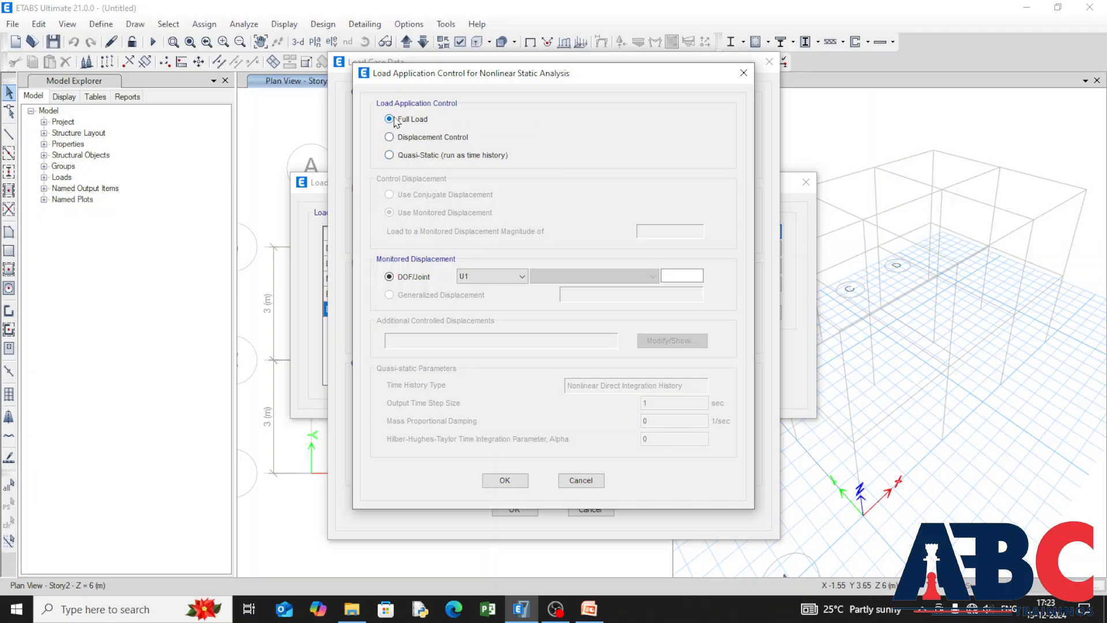
pyautogui.click(501, 480)
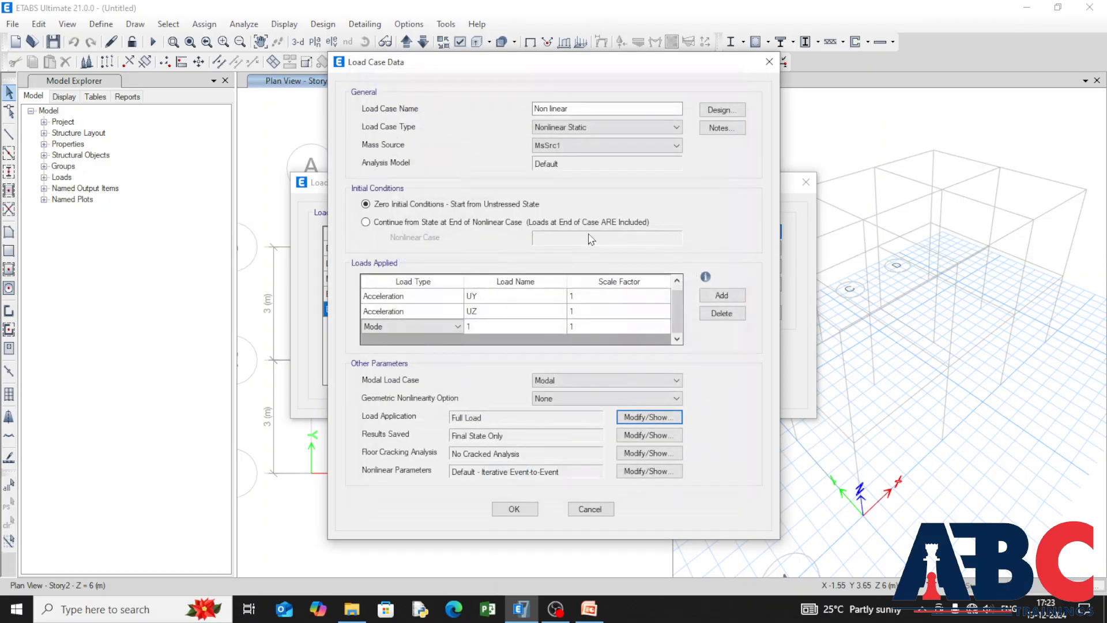
pyautogui.click(512, 510)
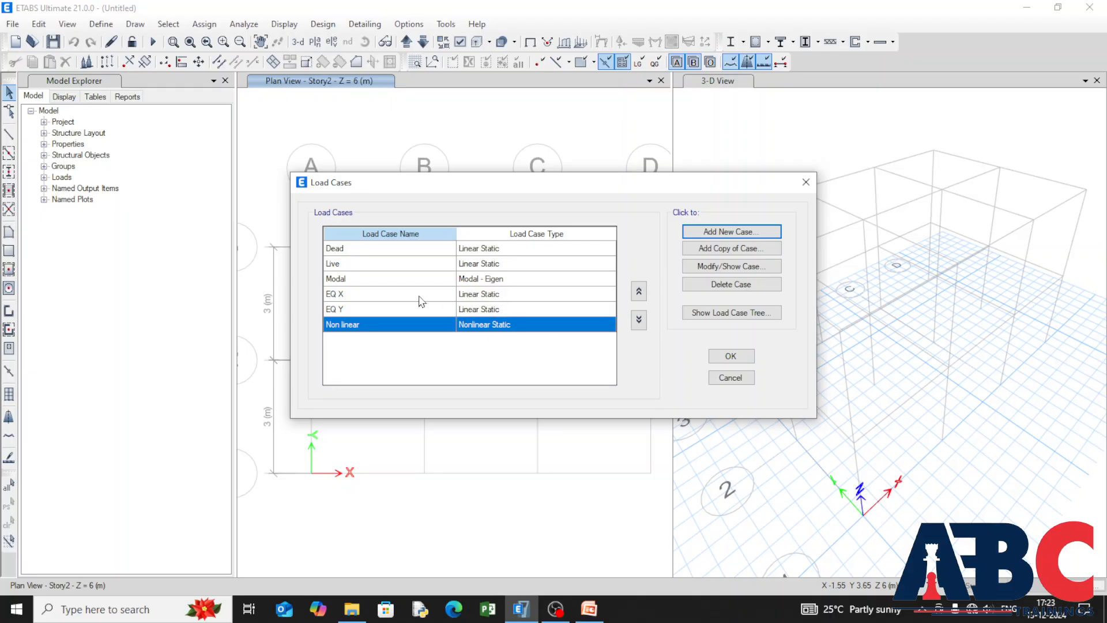
# Step: Change the EQ X load case to the Time History type with the Nonlinear Modal (FNA) subtype
pyautogui.click(514, 297)
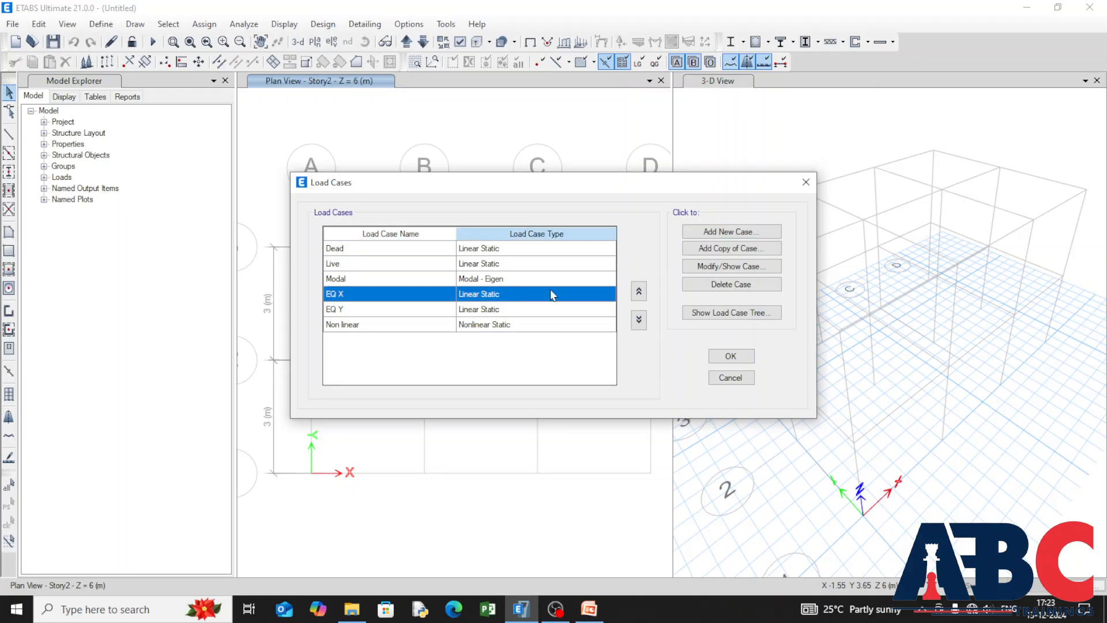
pyautogui.click(681, 268)
pyautogui.click(645, 128)
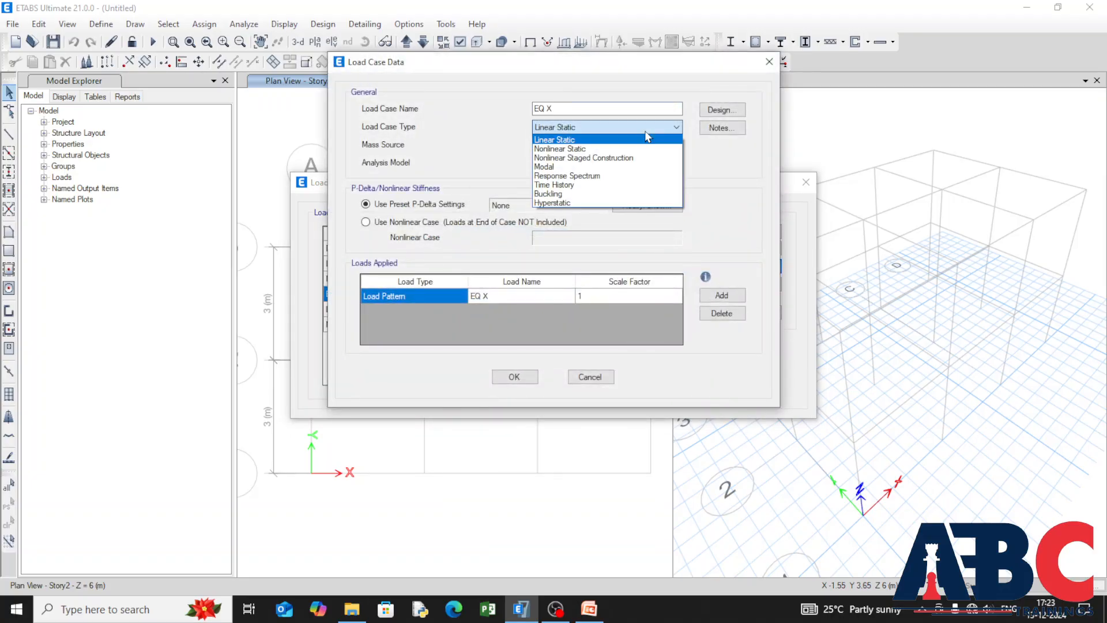
pyautogui.click(634, 178)
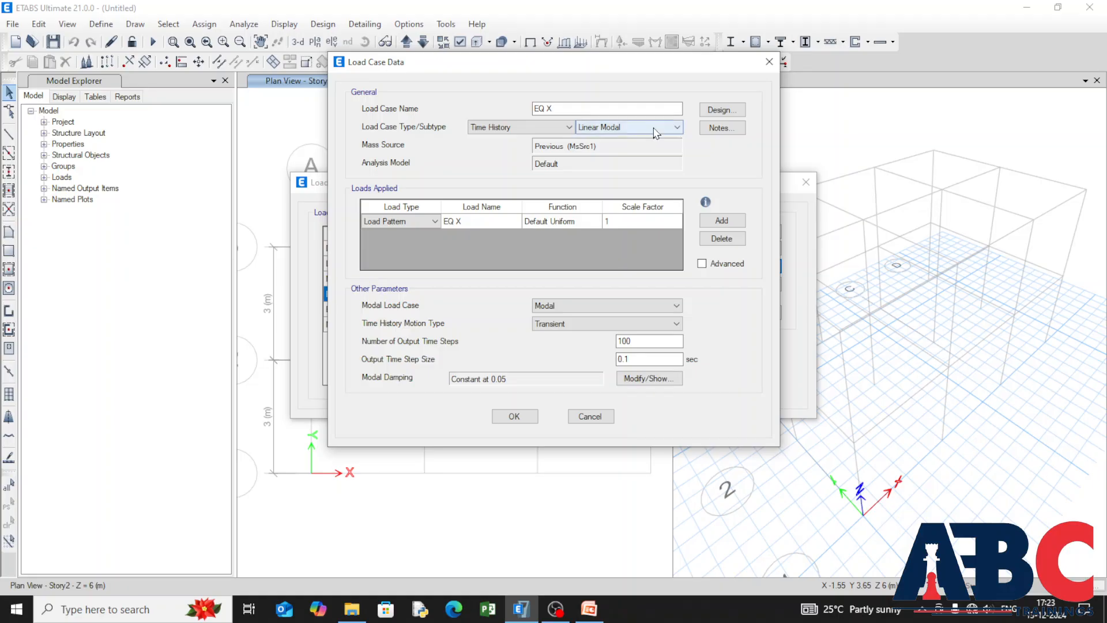
pyautogui.click(675, 126)
pyautogui.click(605, 146)
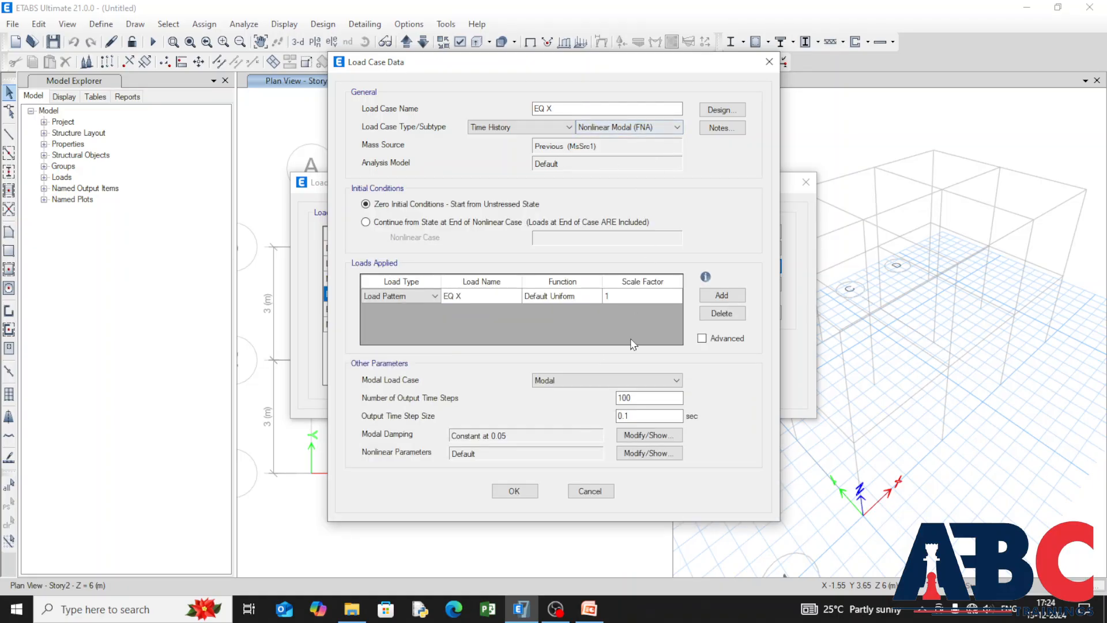
# Step: Try Acceleration as the load type of the load applied in the EQ X case, and return it to Load Pattern
pyautogui.click(404, 296)
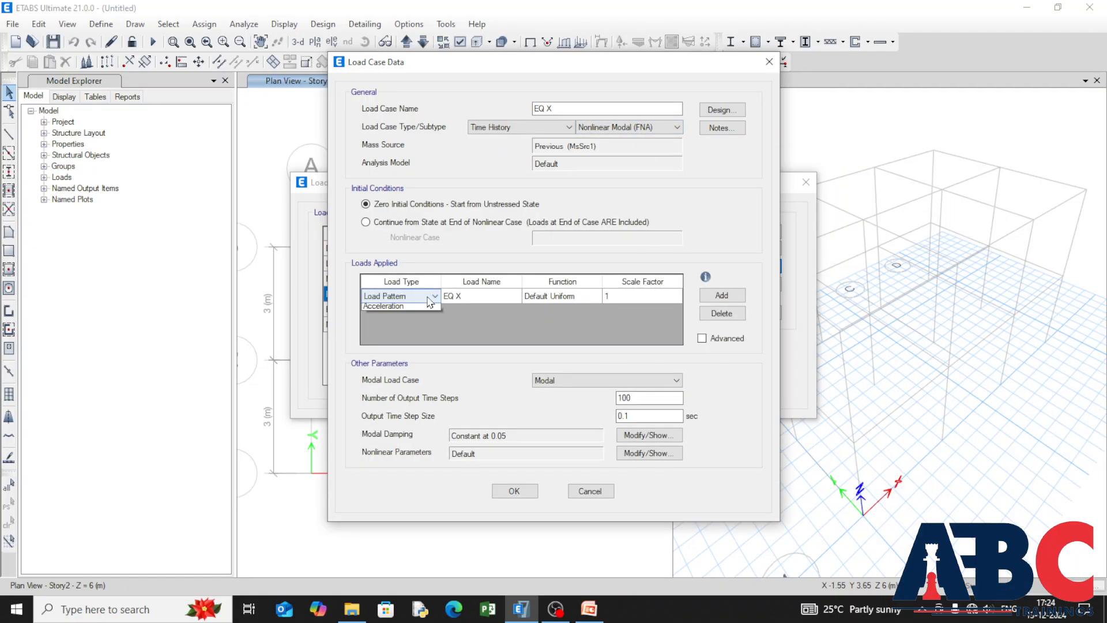
pyautogui.click(398, 316)
pyautogui.click(429, 297)
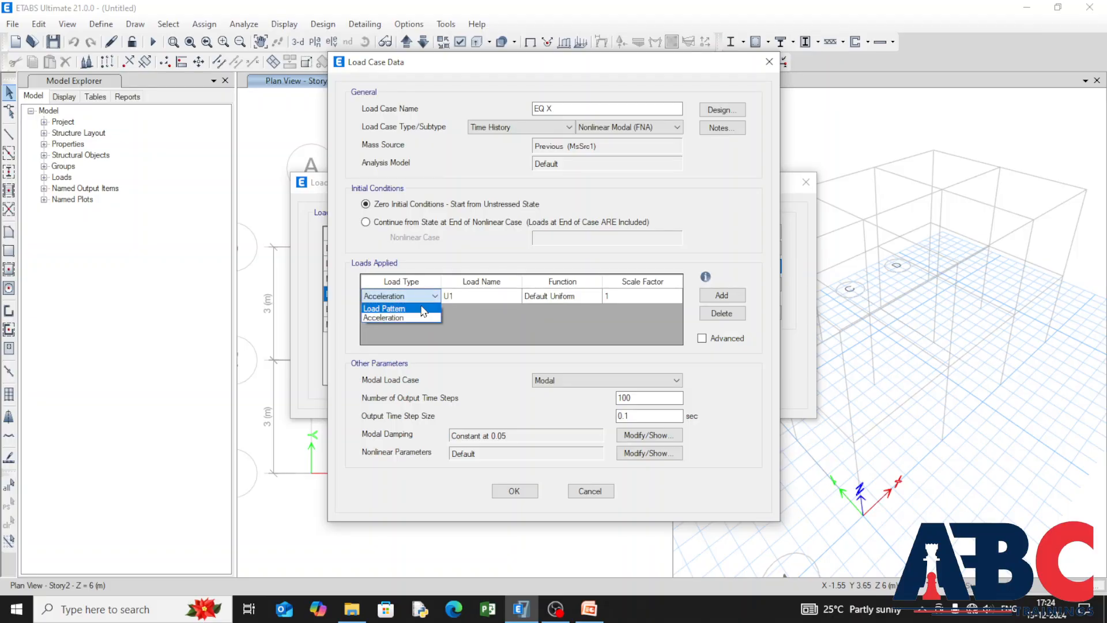
pyautogui.click(398, 306)
# Step: Set the load applied in the EQ X case to load pattern EQ X with function TH 1
pyautogui.click(505, 301)
pyautogui.click(515, 295)
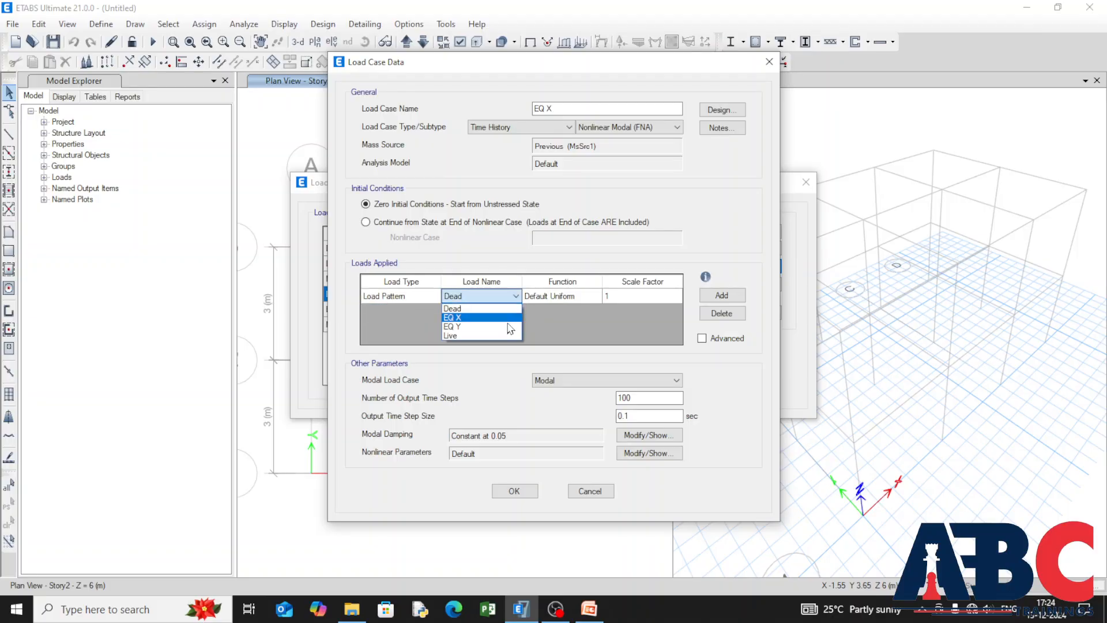
pyautogui.click(462, 330)
pyautogui.click(571, 296)
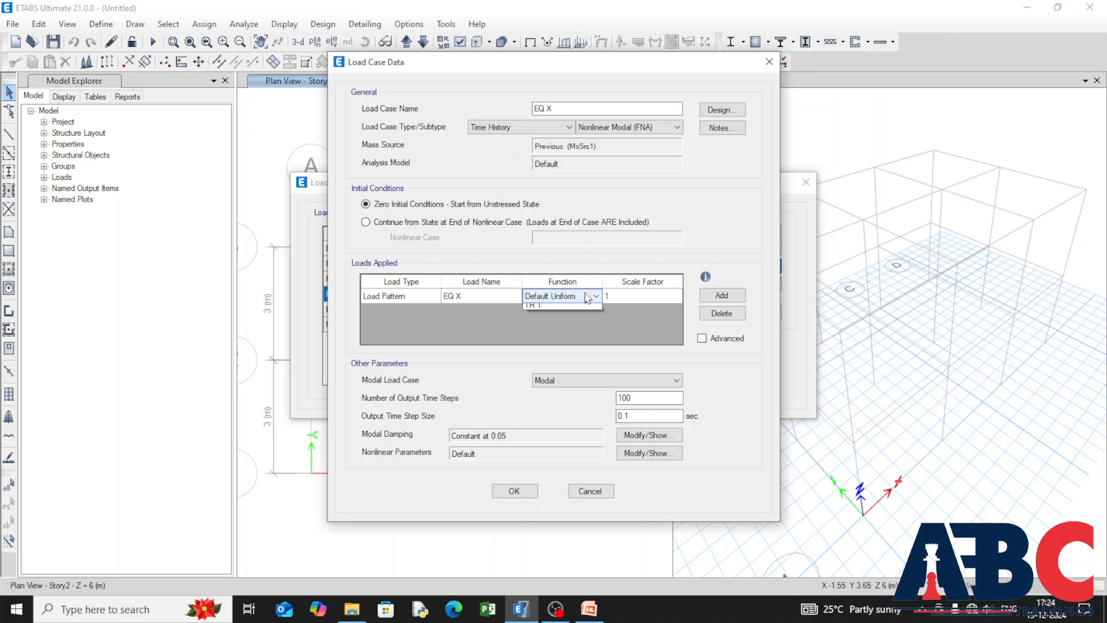
pyautogui.click(595, 296)
pyautogui.click(572, 336)
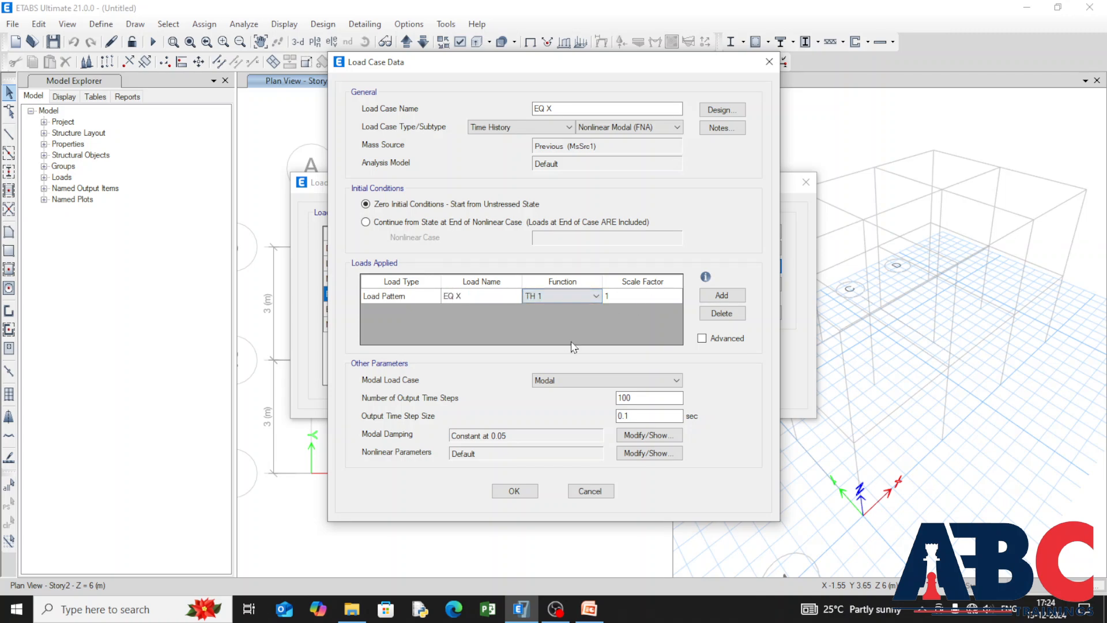
# Step: Add a second load to the EQ X case using load pattern EQ Y and function TH 1, and accept the case
pyautogui.click(703, 297)
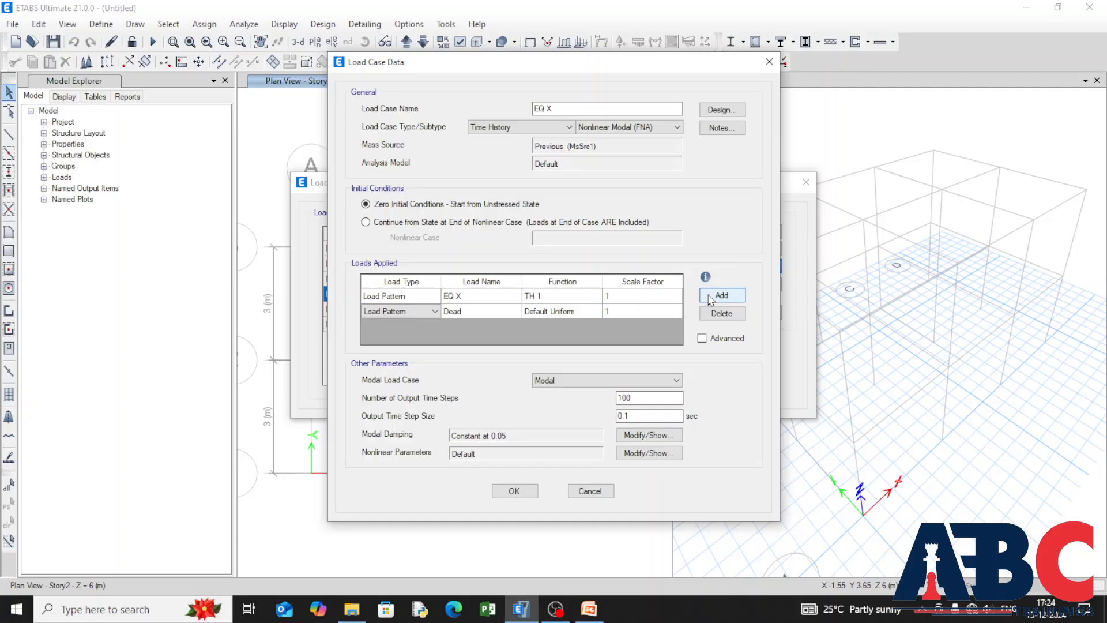
pyautogui.click(428, 314)
pyautogui.click(455, 313)
pyautogui.doubleClick(492, 313)
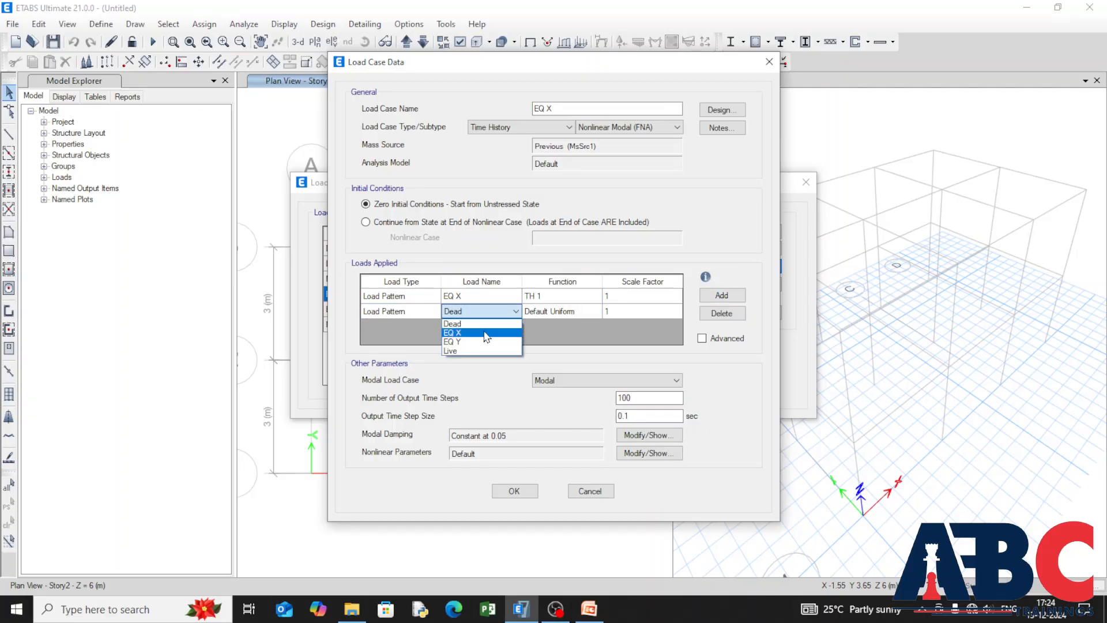
pyautogui.click(486, 342)
pyautogui.click(562, 312)
pyautogui.click(574, 311)
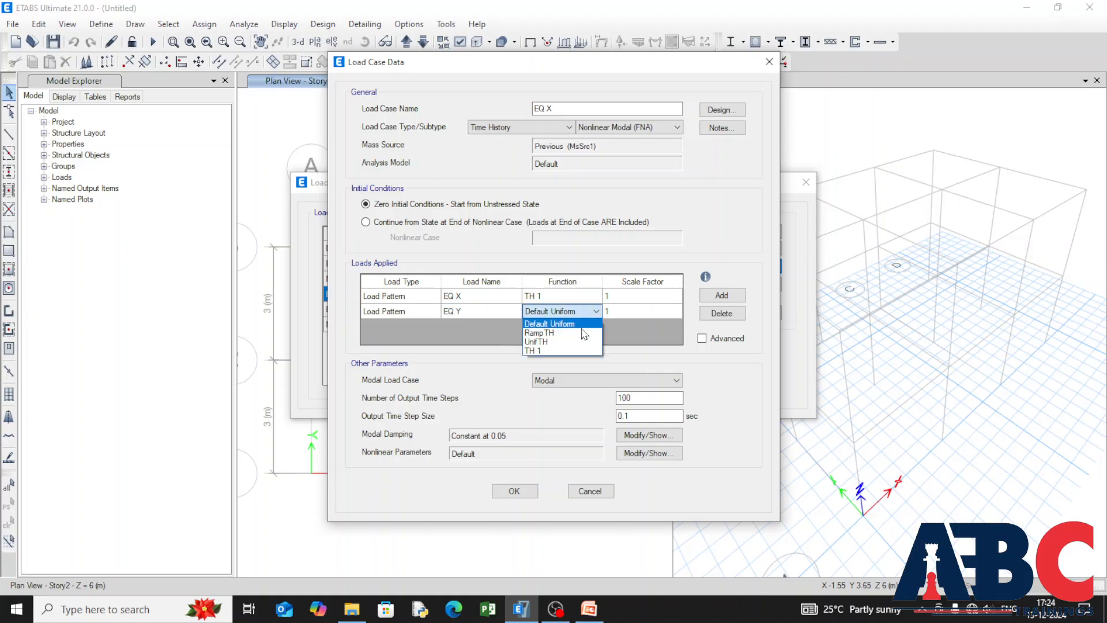
pyautogui.click(553, 350)
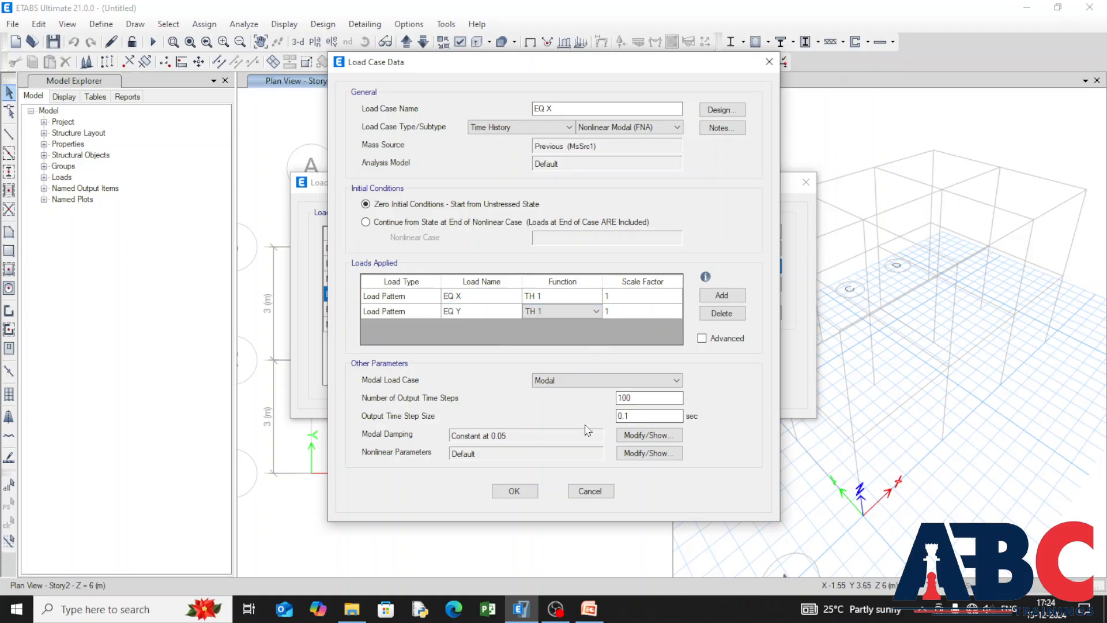
pyautogui.click(507, 492)
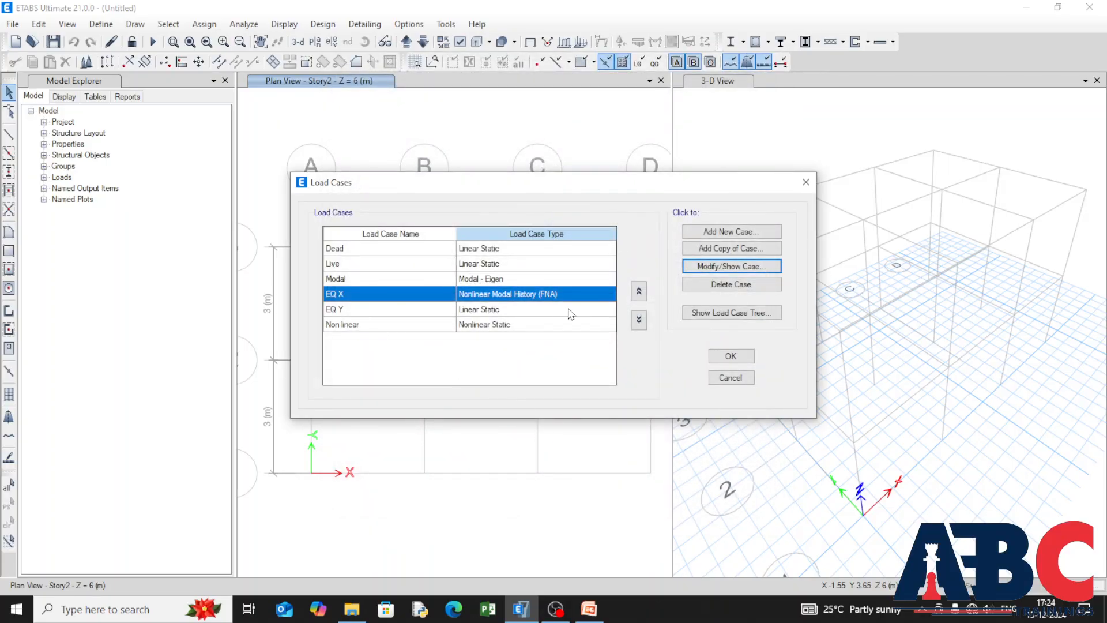
# Step: Change the EQ Y load case to the Time History type with the Nonlinear Modal (FNA) subtype
pyautogui.click(546, 309)
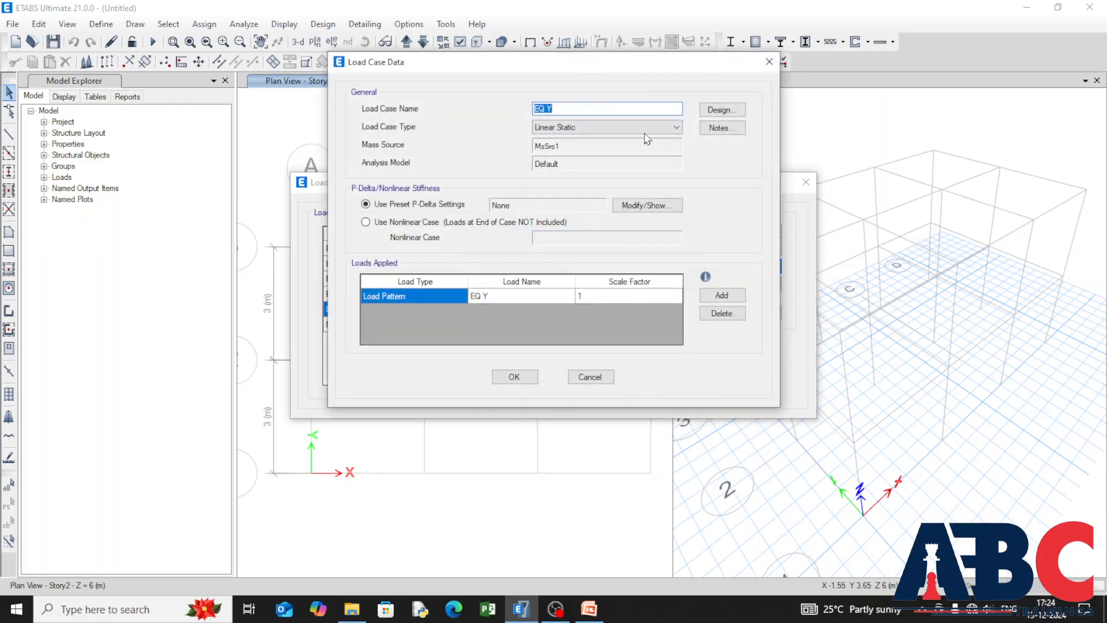
pyautogui.click(644, 132)
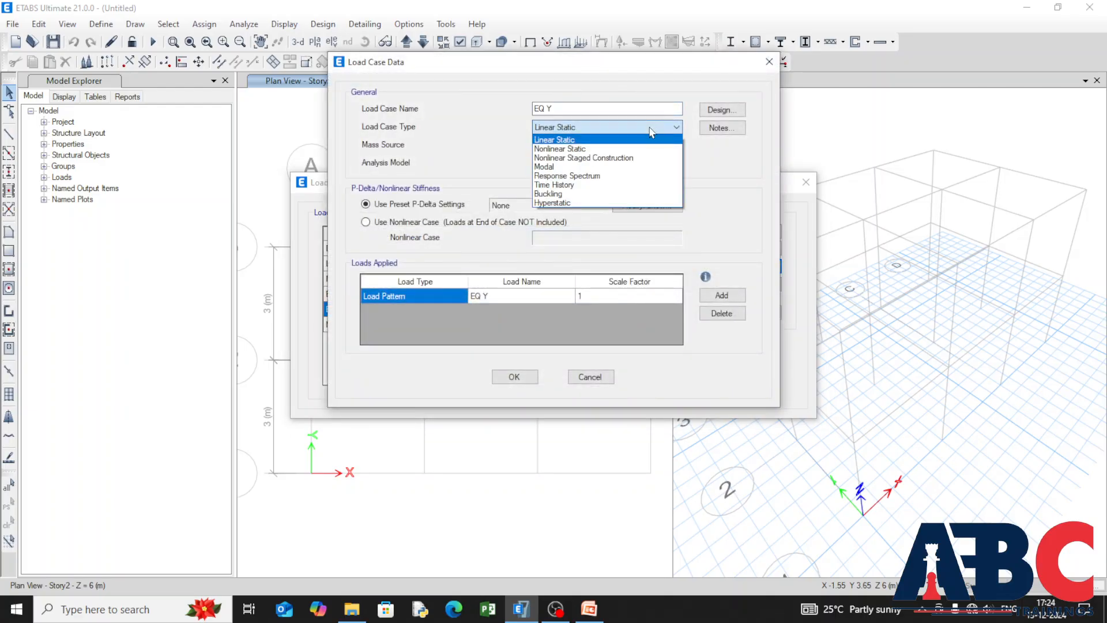
pyautogui.click(628, 184)
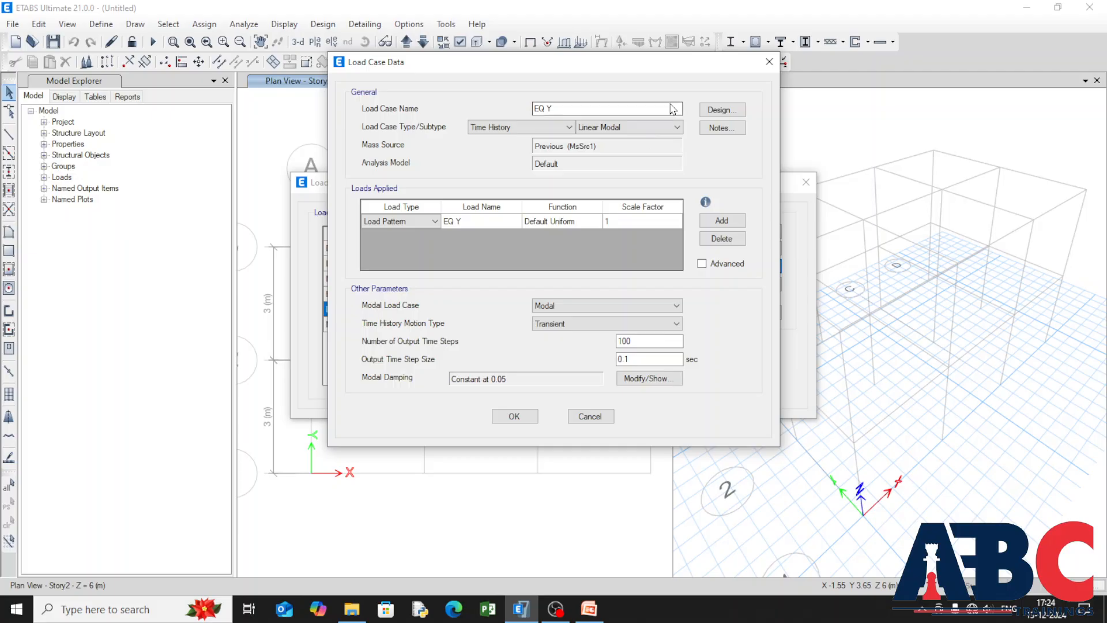
pyautogui.click(669, 127)
pyautogui.click(666, 149)
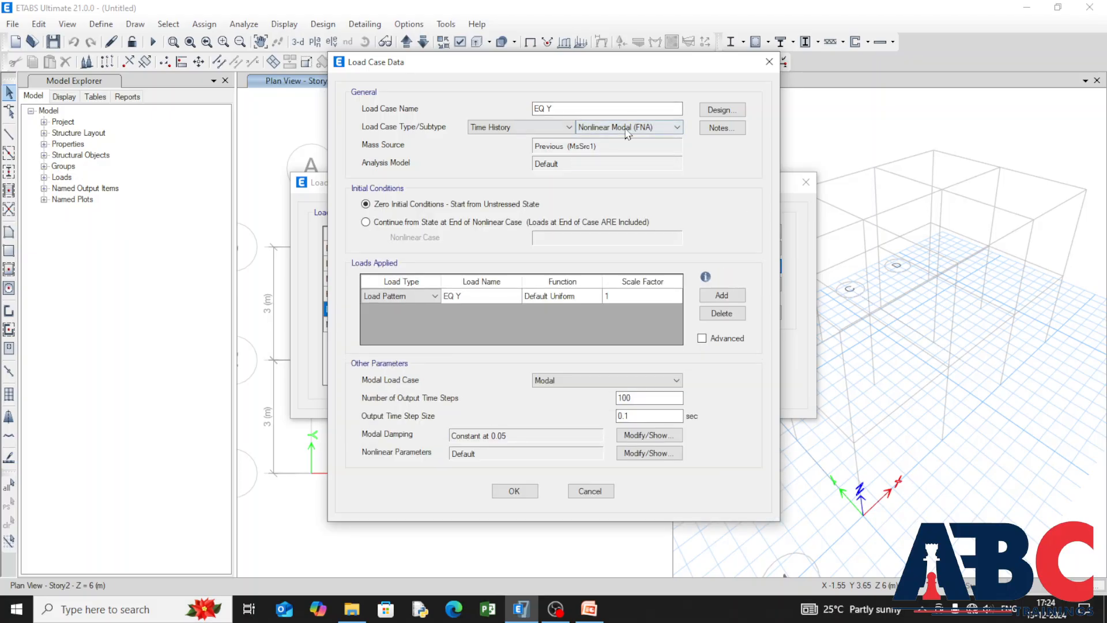
pyautogui.click(668, 132)
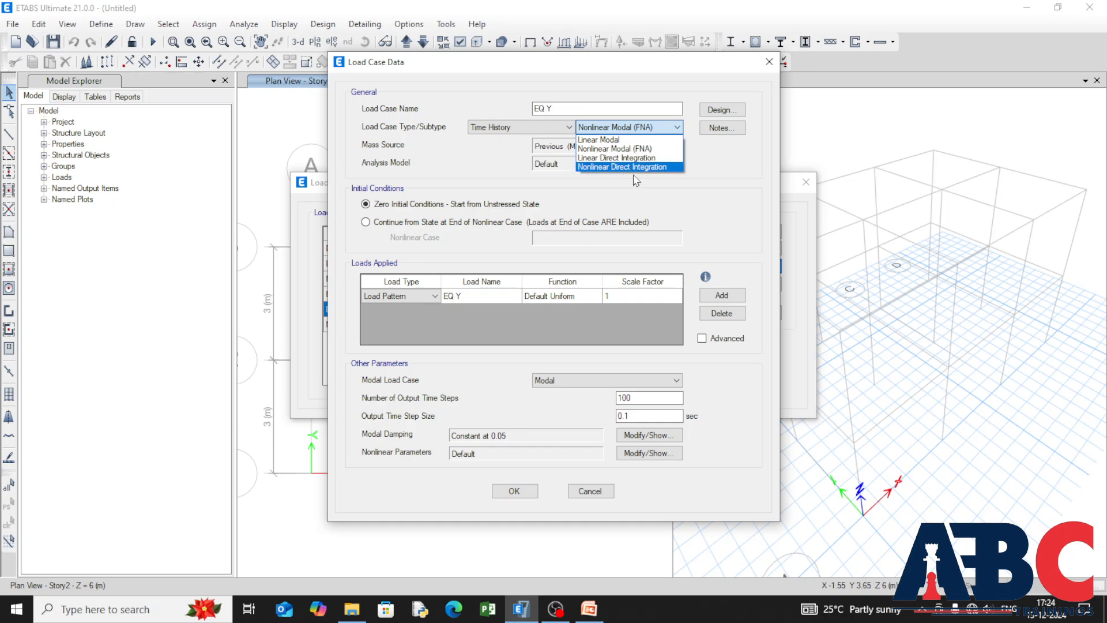
pyautogui.click(666, 148)
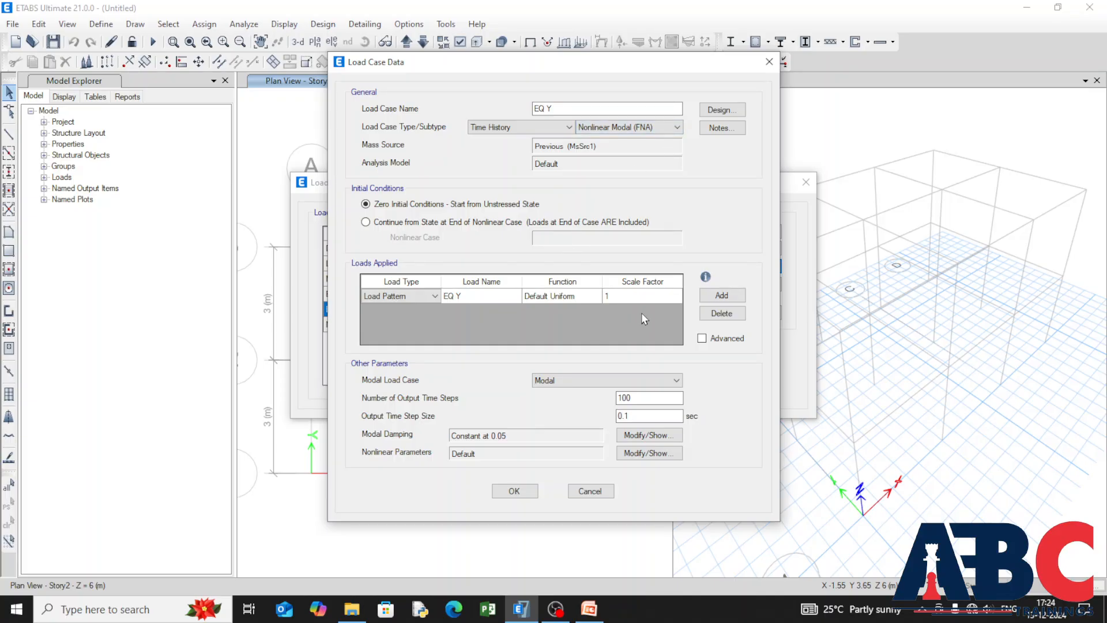
# Step: Assign function TH 1 to load pattern EQ Y as the only load in the EQ Y case, and accept the case
pyautogui.click(506, 298)
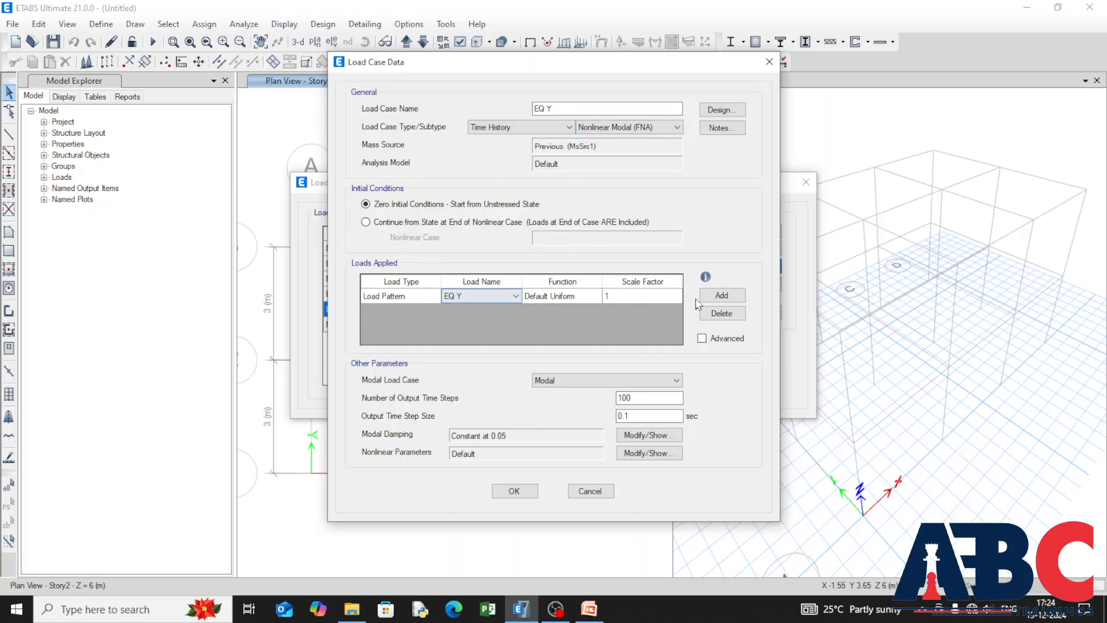
pyautogui.click(582, 298)
pyautogui.click(581, 298)
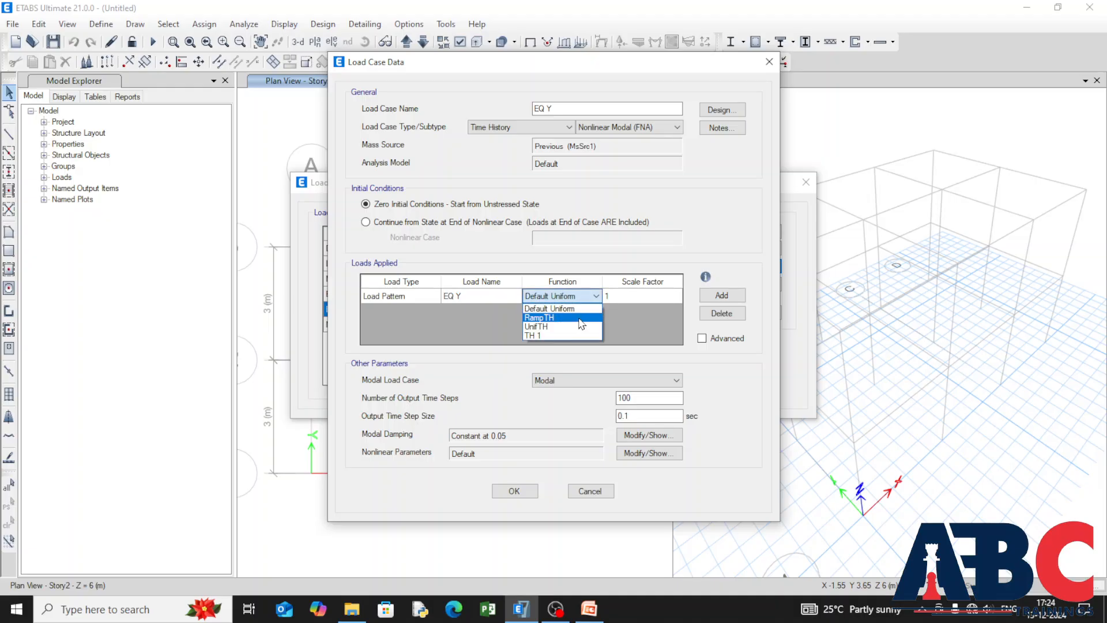
pyautogui.click(575, 335)
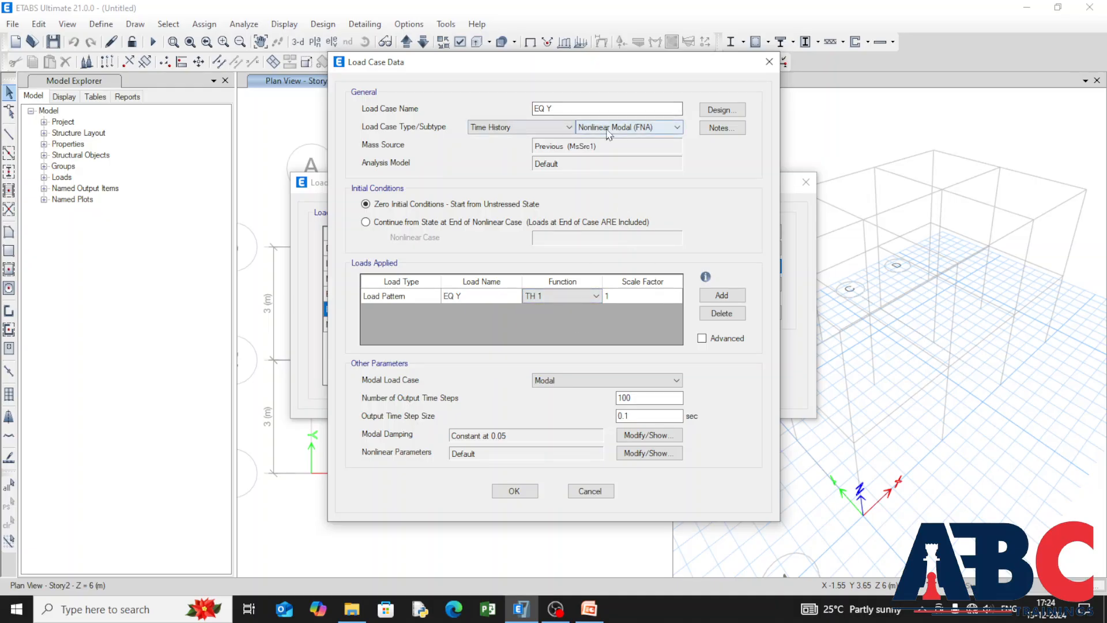
pyautogui.click(733, 294)
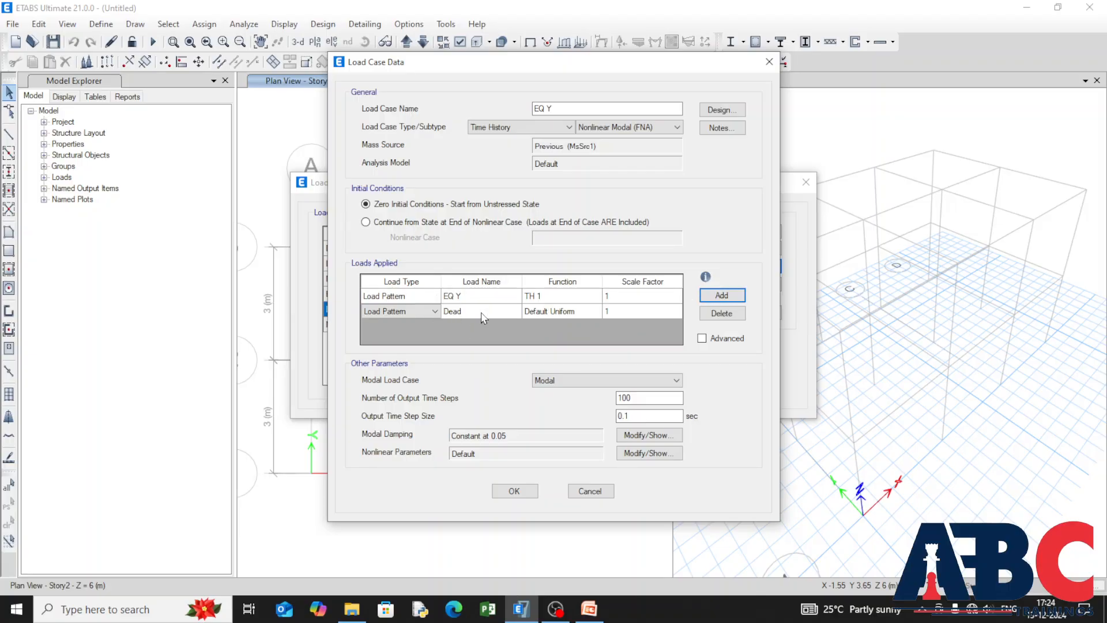
pyautogui.click(722, 313)
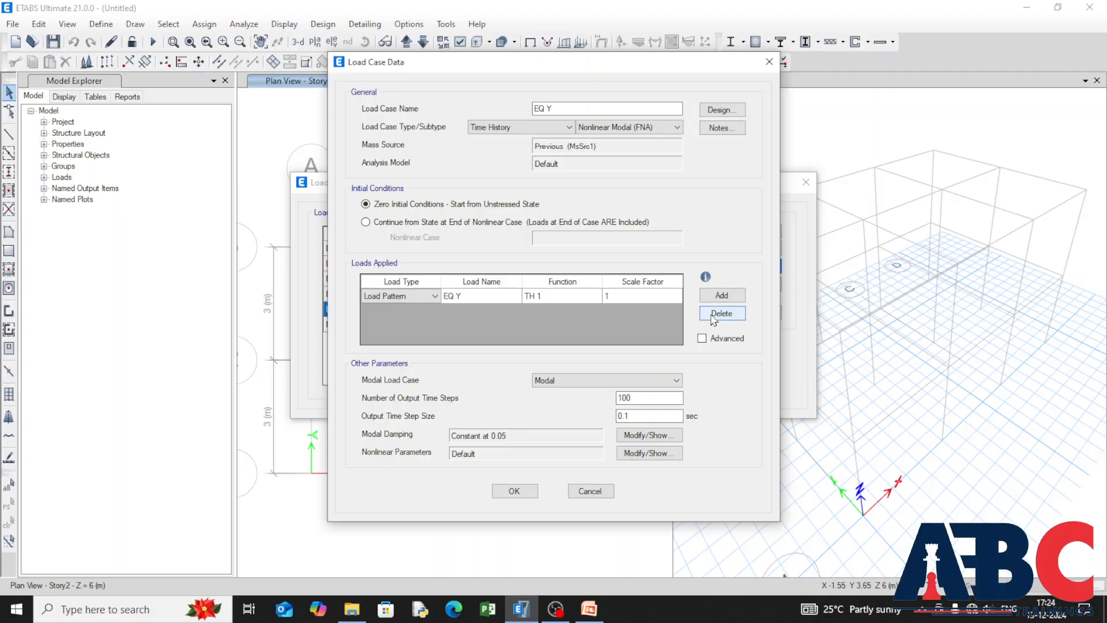
pyautogui.click(513, 490)
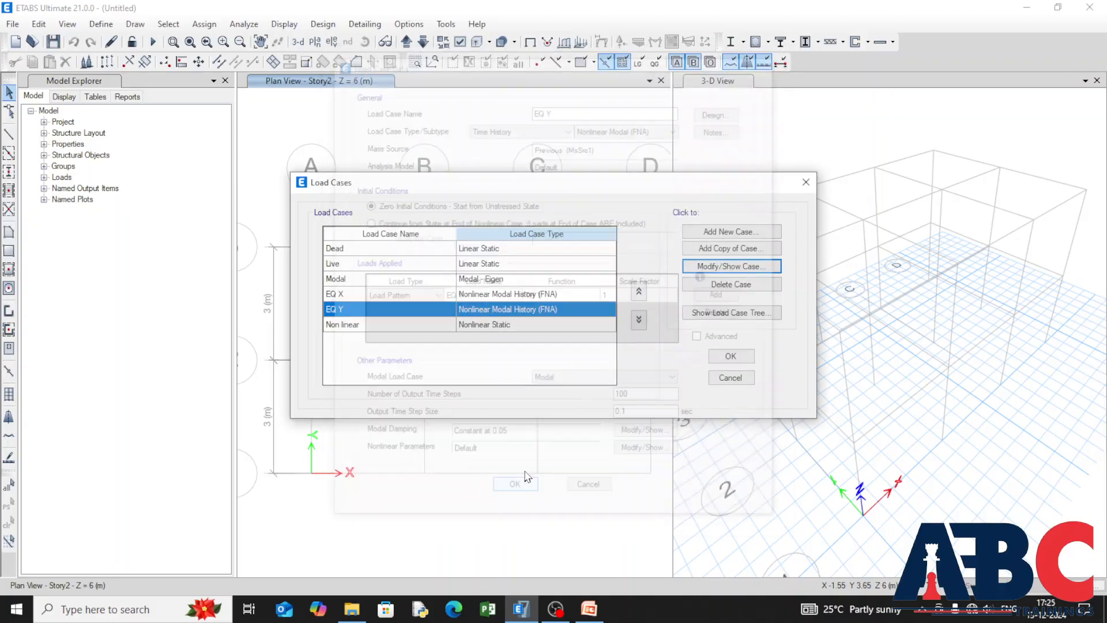
# Step: Remove the EQ Y load pattern from the loads applied in the EQ X case and accept the case
pyautogui.click(390, 293)
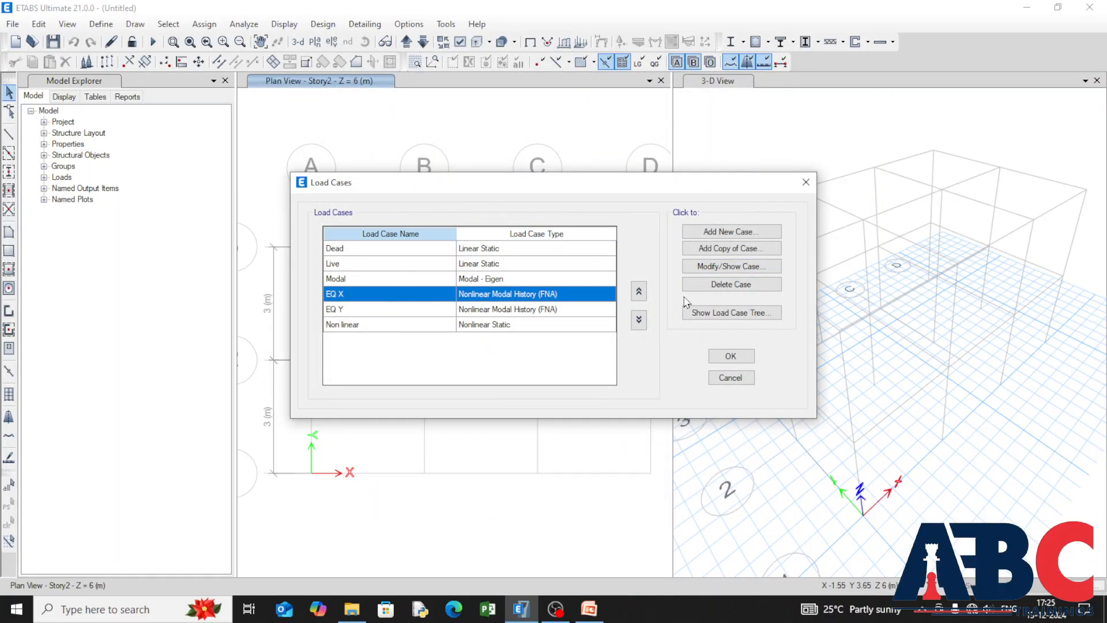
pyautogui.click(710, 270)
pyautogui.click(413, 313)
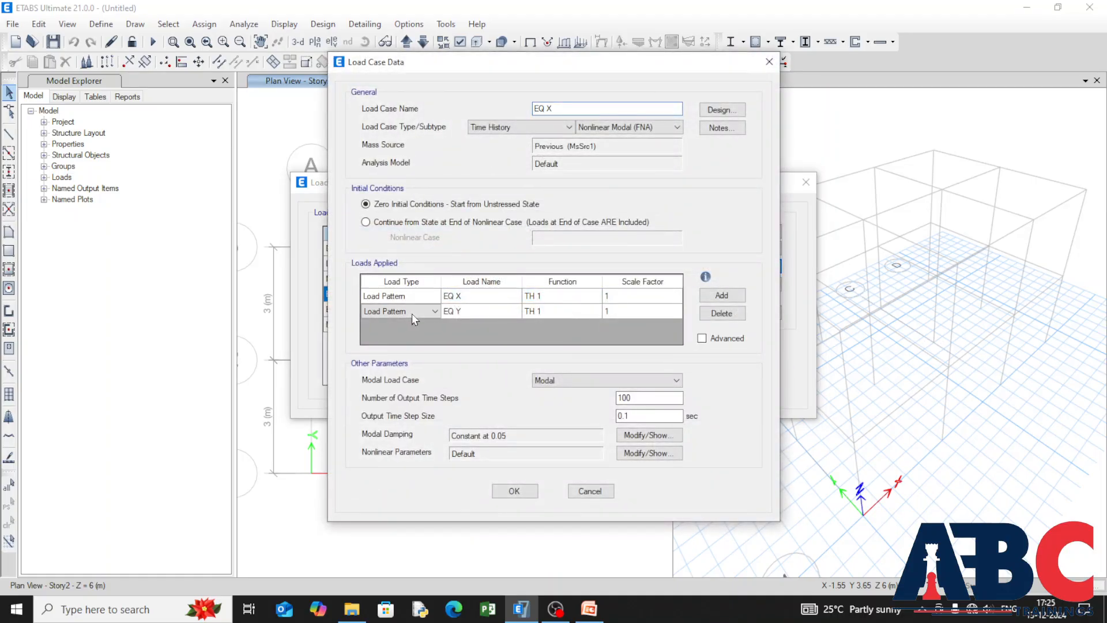
pyautogui.click(721, 313)
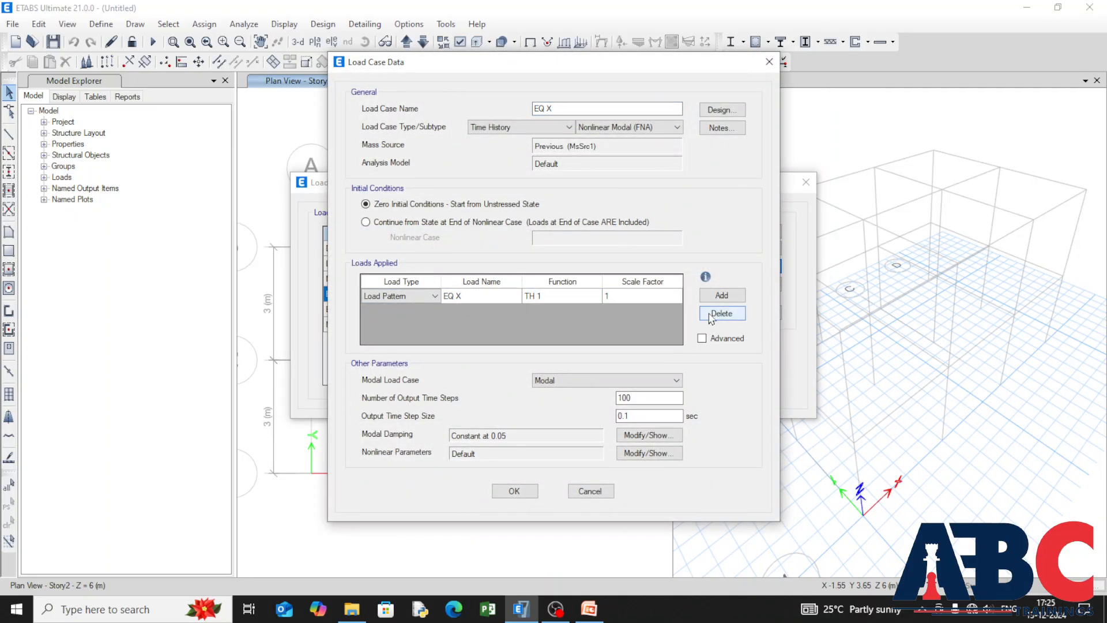
pyautogui.click(515, 492)
# Step: Review the loads applied in the EQ Y case and accept the load case definitions
pyautogui.click(402, 310)
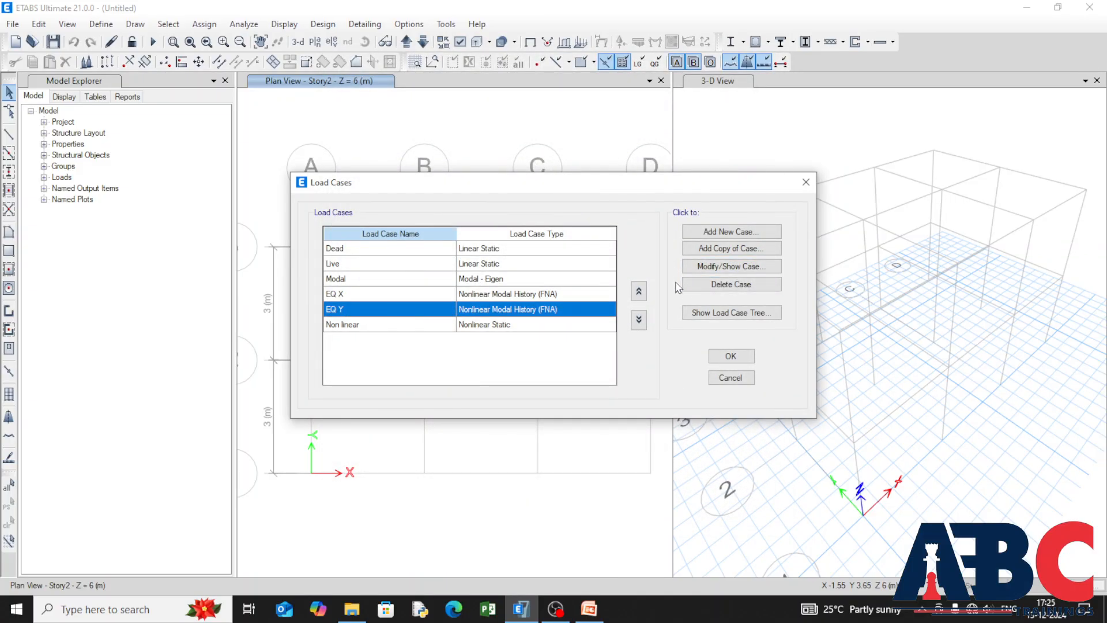
pyautogui.click(724, 266)
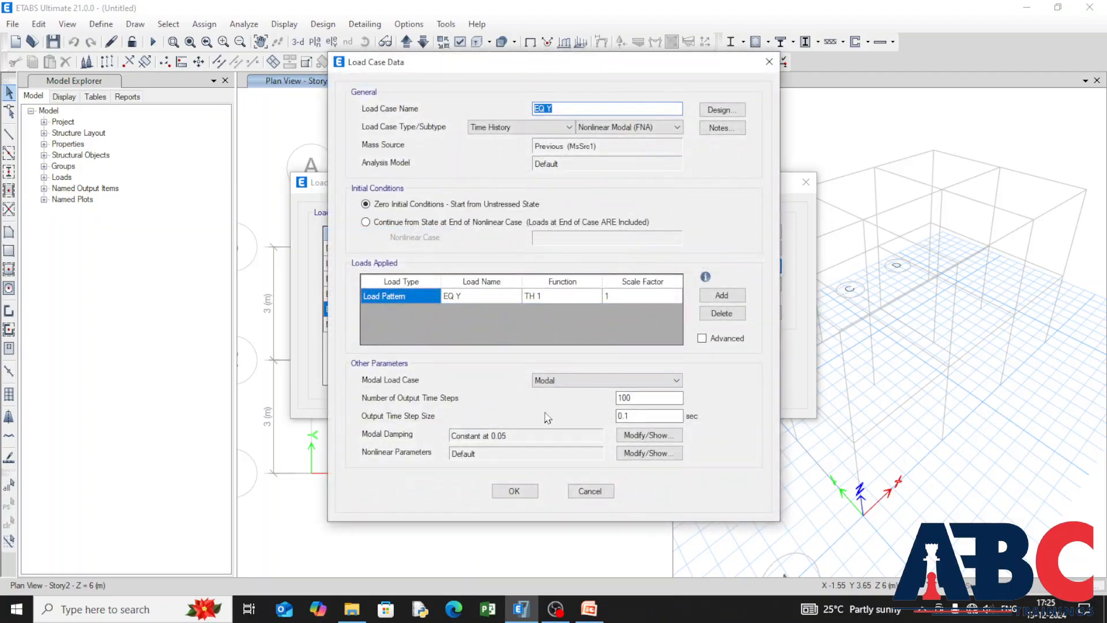
pyautogui.click(515, 491)
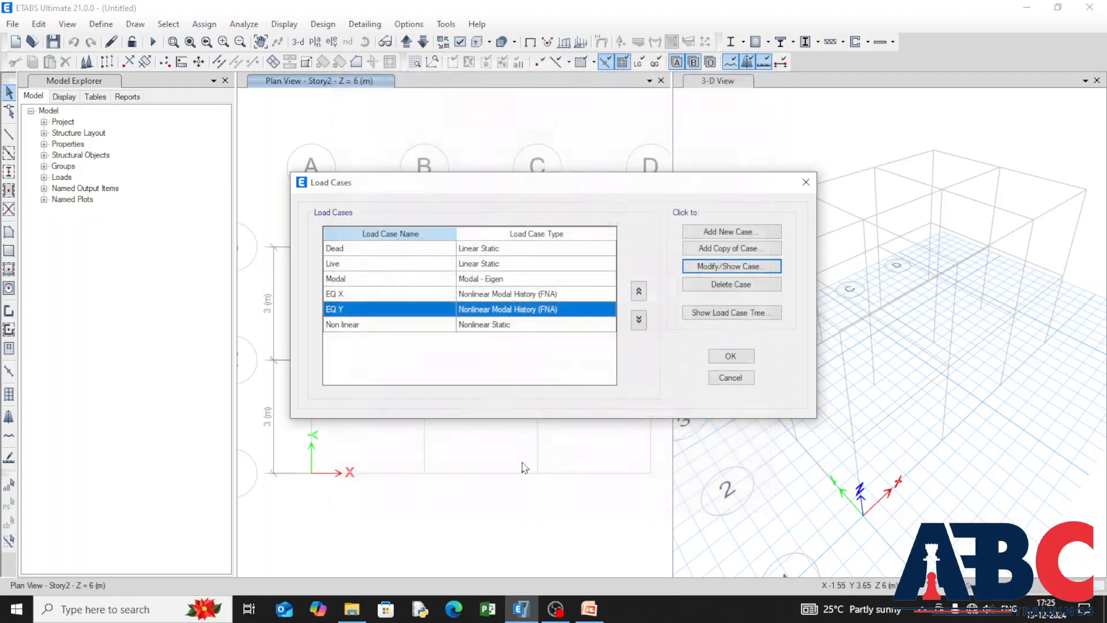
pyautogui.click(729, 357)
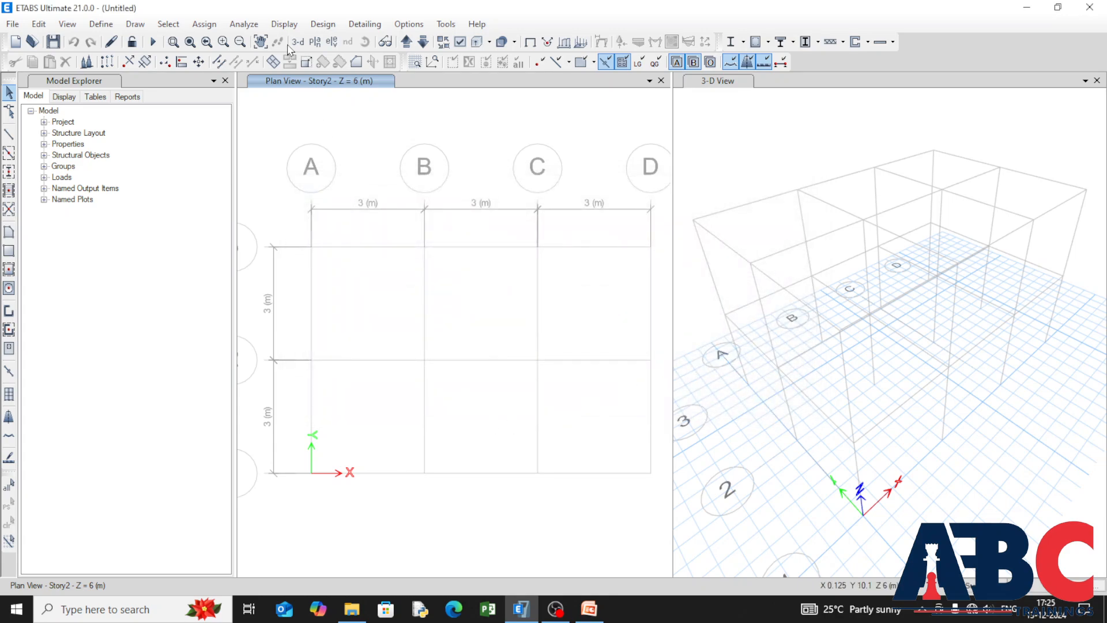
pyautogui.click(101, 24)
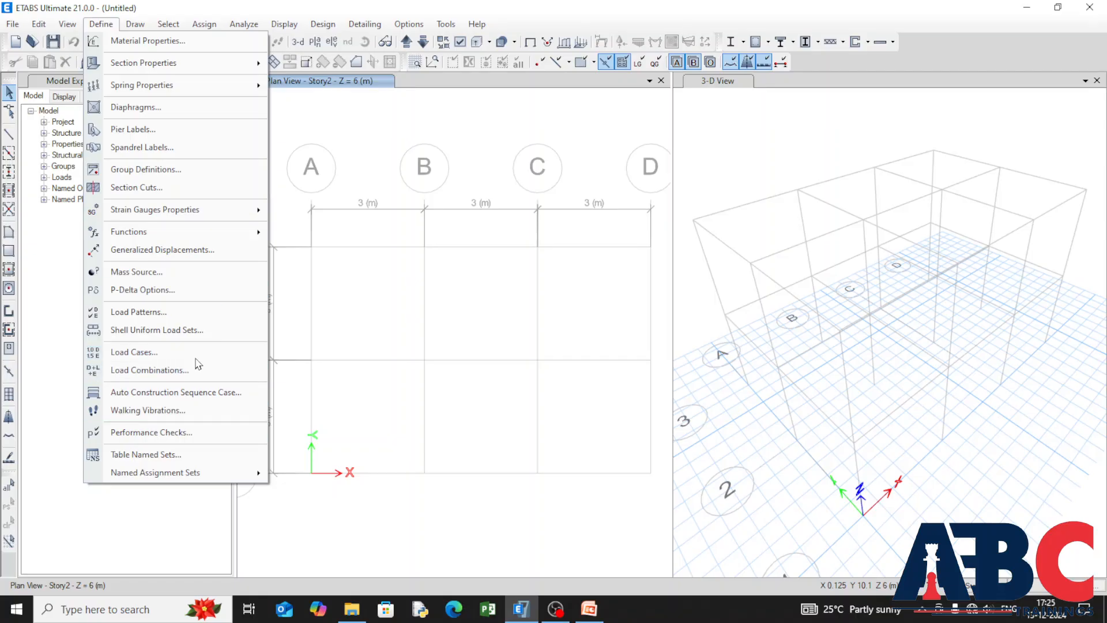
pyautogui.click(334, 310)
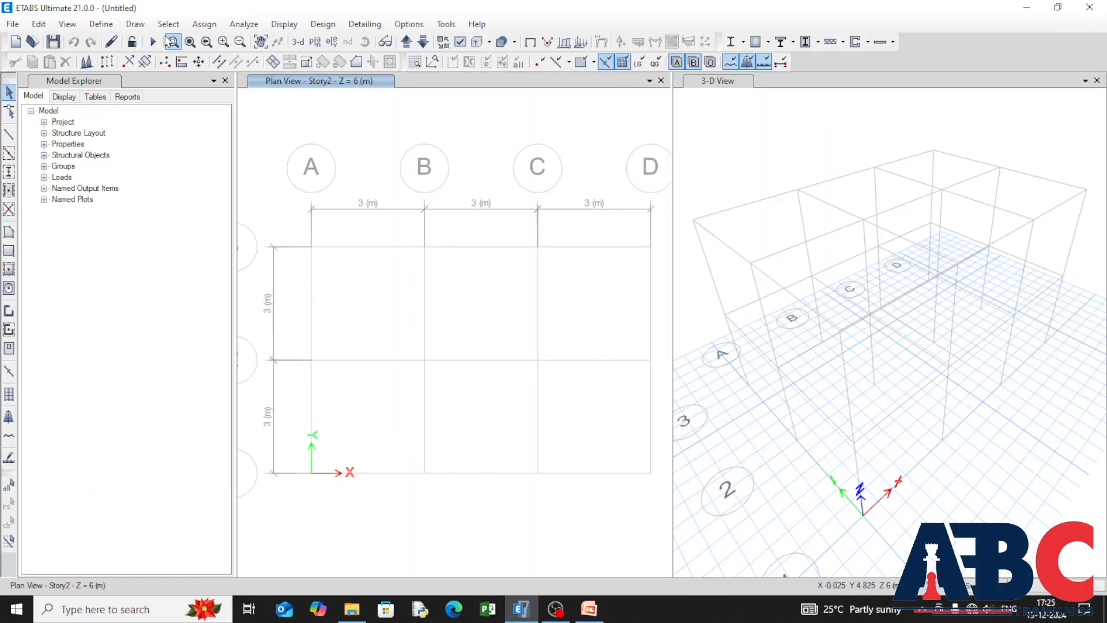
# Step: Quick-draw frame beams with the Beam section along all grid lines in plan, applied to all stories
pyautogui.click(135, 24)
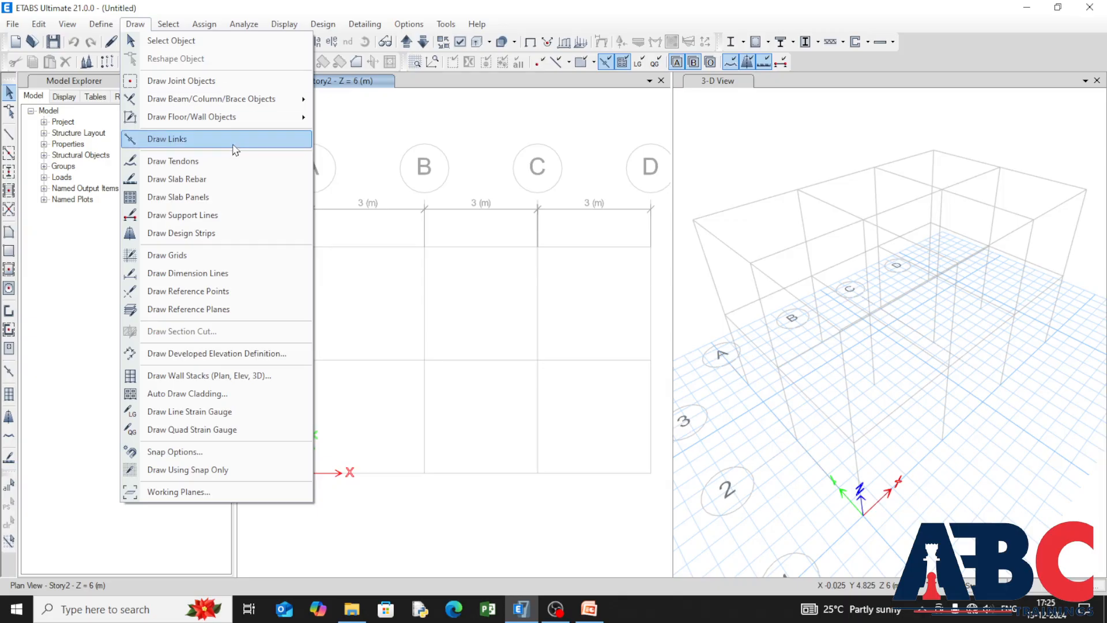
pyautogui.moveTo(262, 110)
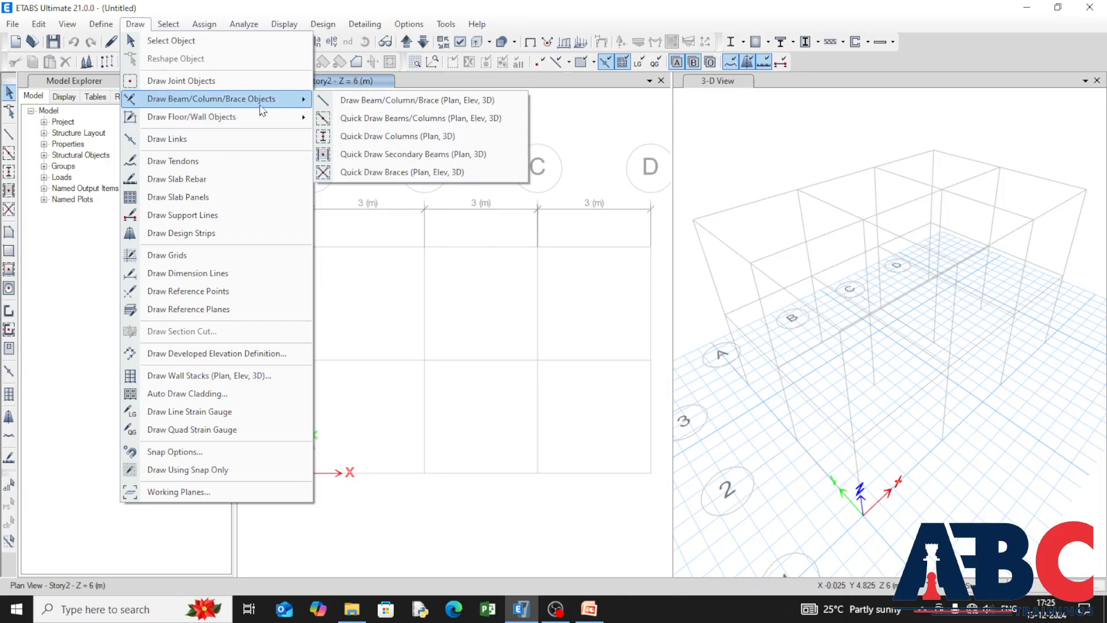
pyautogui.click(401, 121)
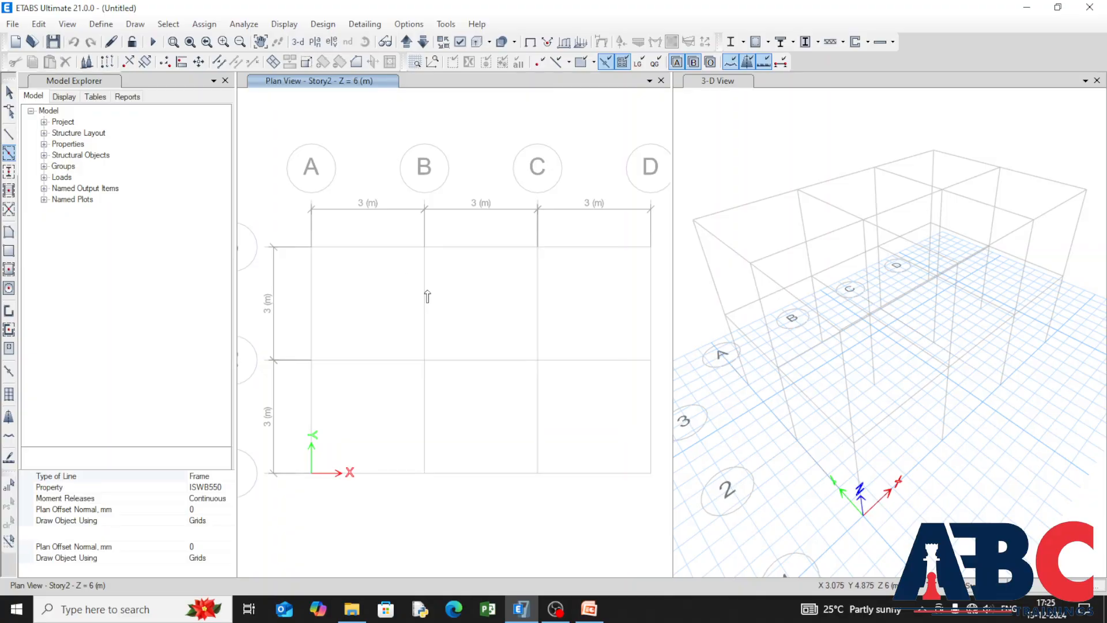
pyautogui.click(196, 487)
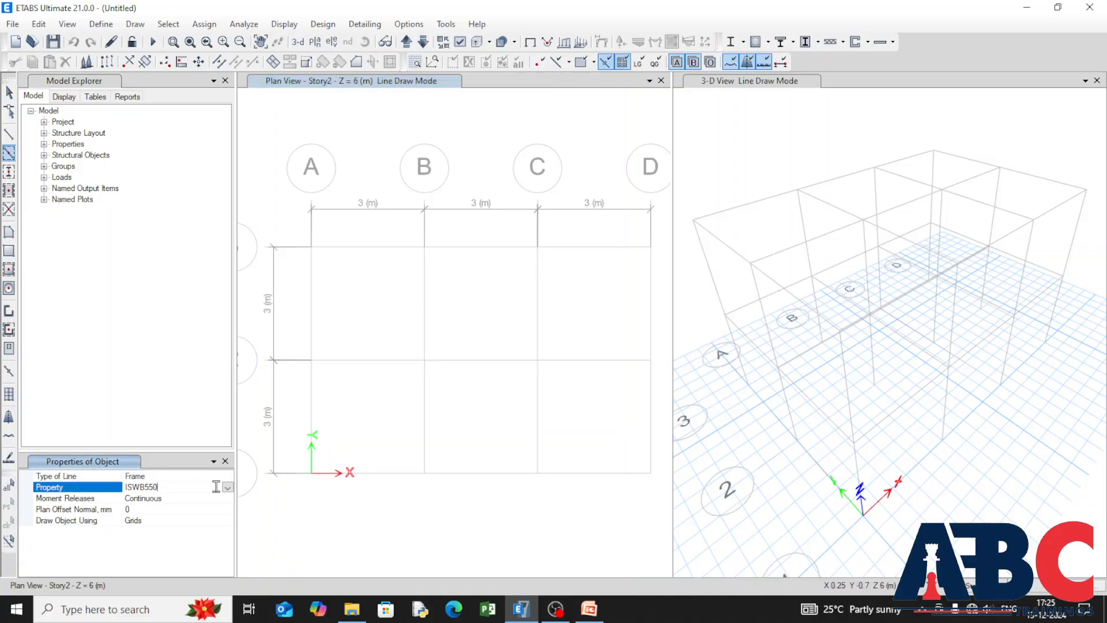
pyautogui.click(979, 585)
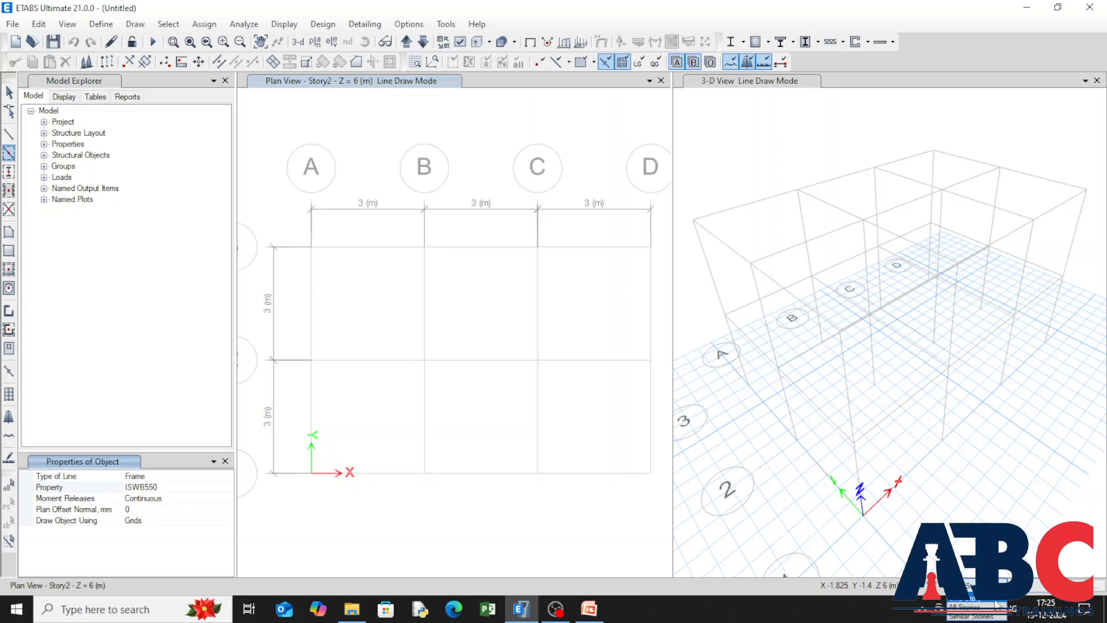
pyautogui.click(976, 606)
pyautogui.click(196, 487)
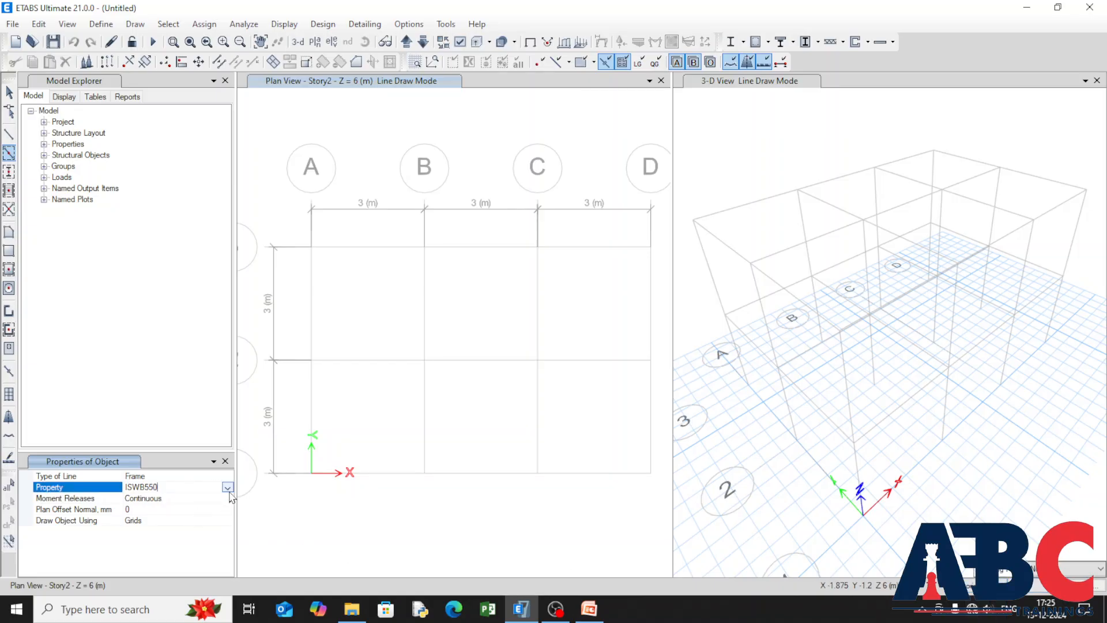
pyautogui.click(227, 488)
pyautogui.click(146, 499)
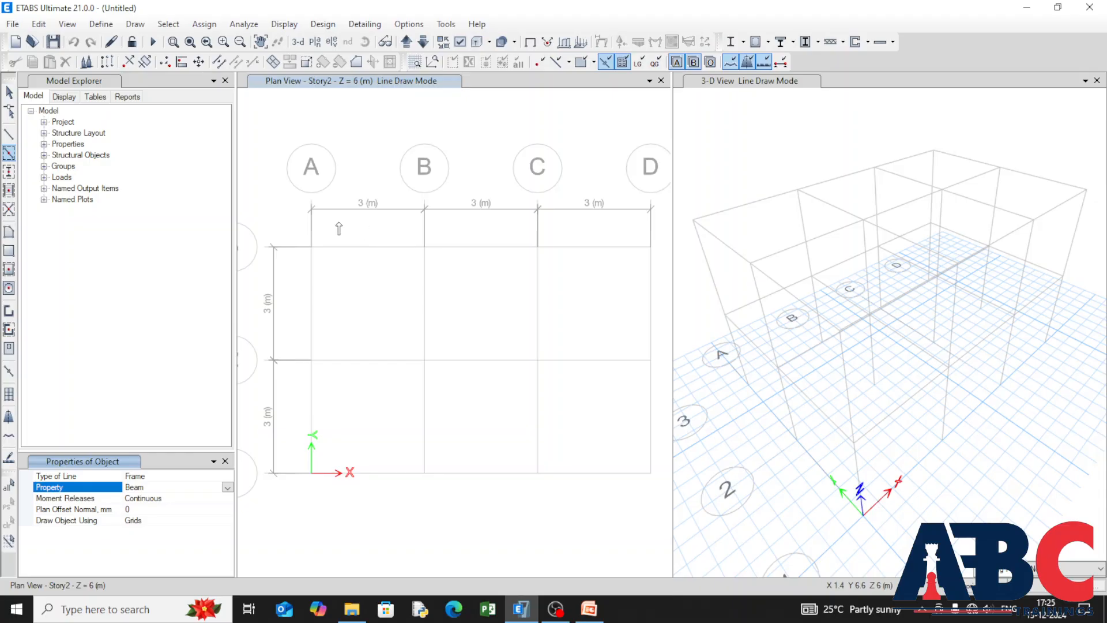
pyautogui.moveTo(475, 425); pyautogui.dragTo(631, 500)
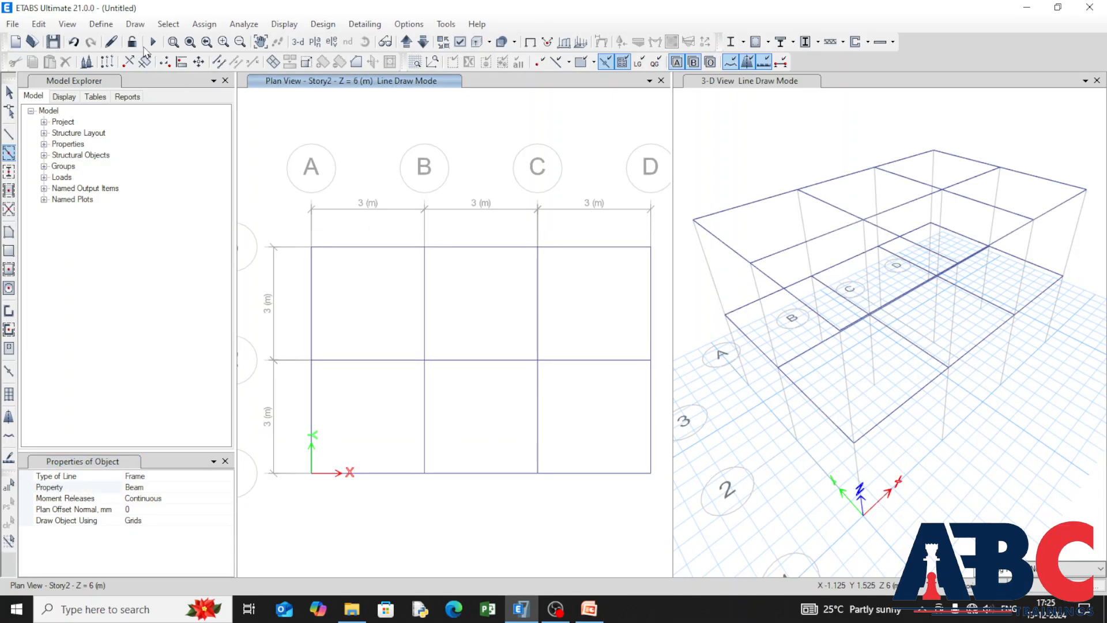
pyautogui.click(135, 23)
pyautogui.moveTo(310, 99)
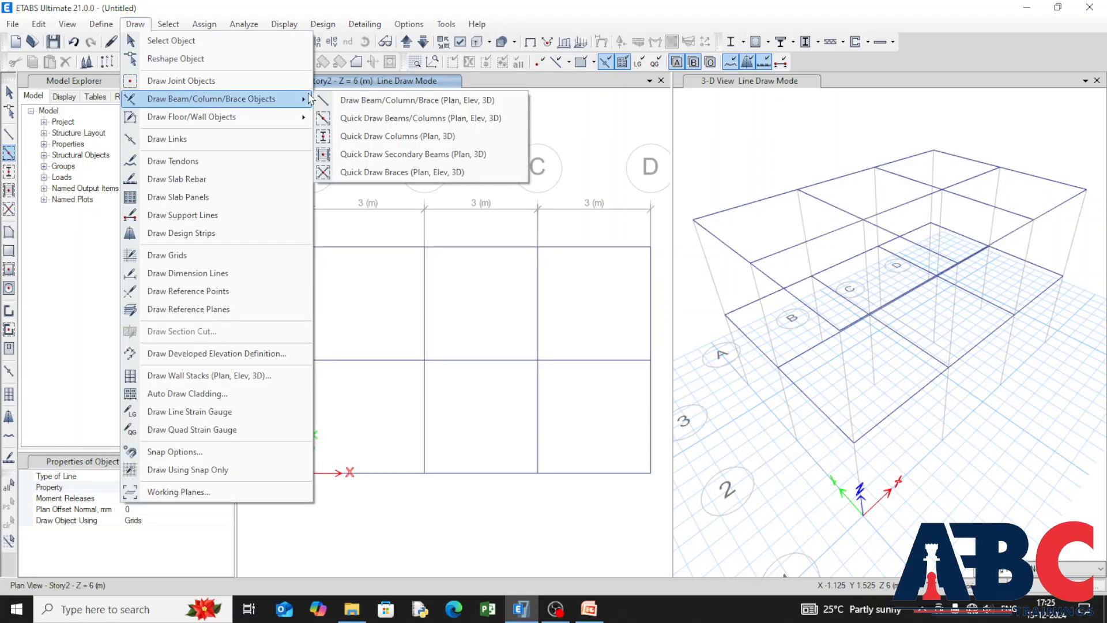
pyautogui.press('Escape')
pyautogui.press('Escape')
pyautogui.press('Escape')
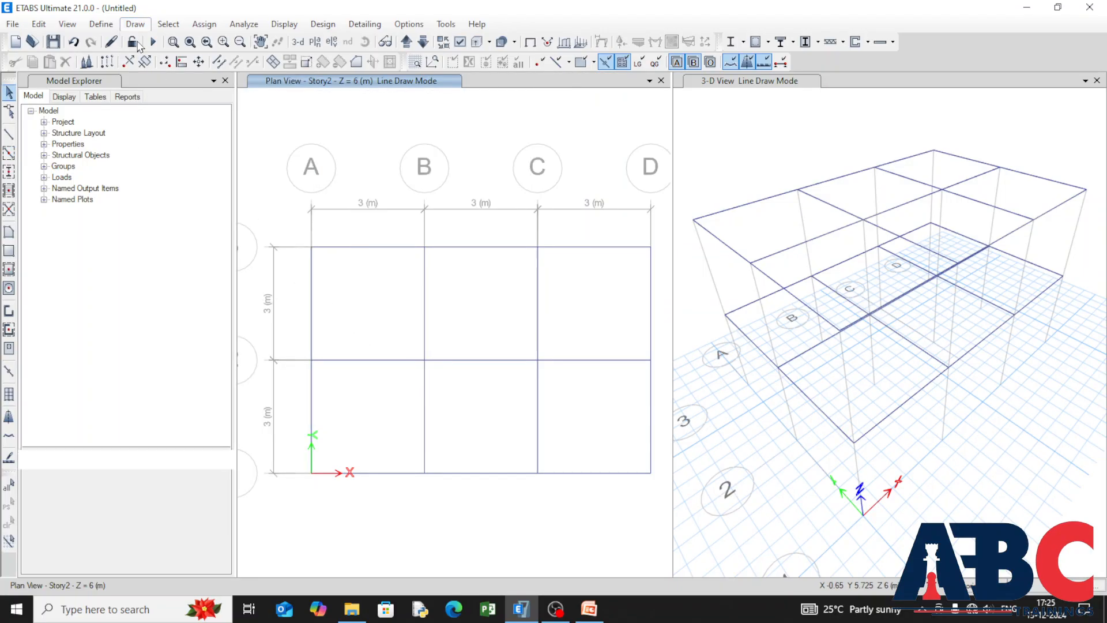
# Step: Quick-draw columns with the Column section at every grid intersection in plan on all stories
pyautogui.click(130, 25)
pyautogui.click(130, 25)
pyautogui.click(128, 25)
pyautogui.moveTo(288, 99)
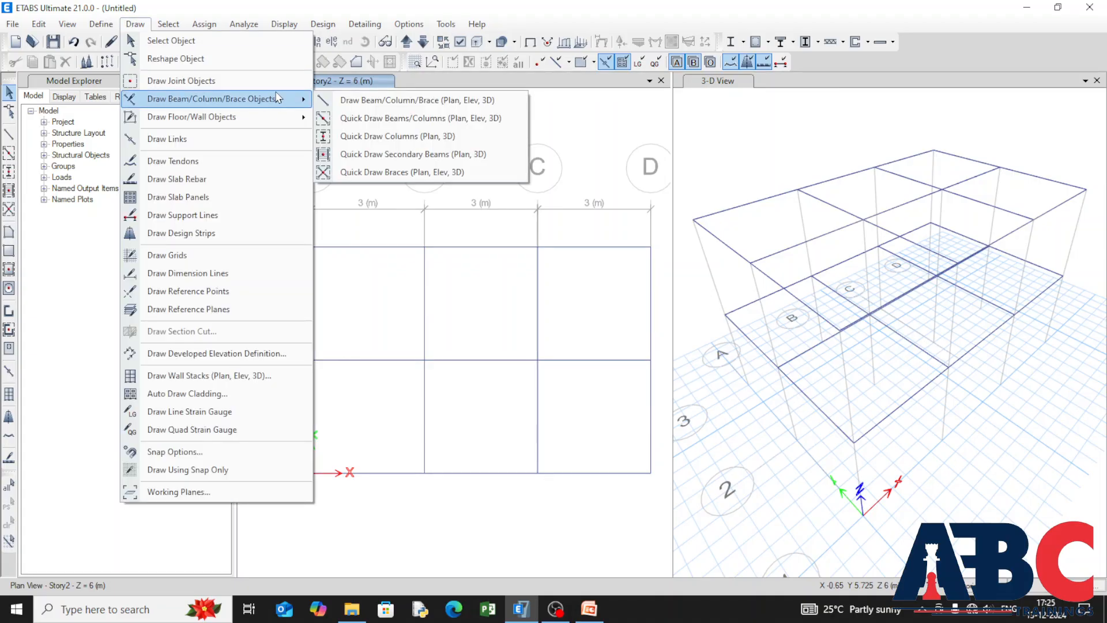
pyautogui.click(392, 141)
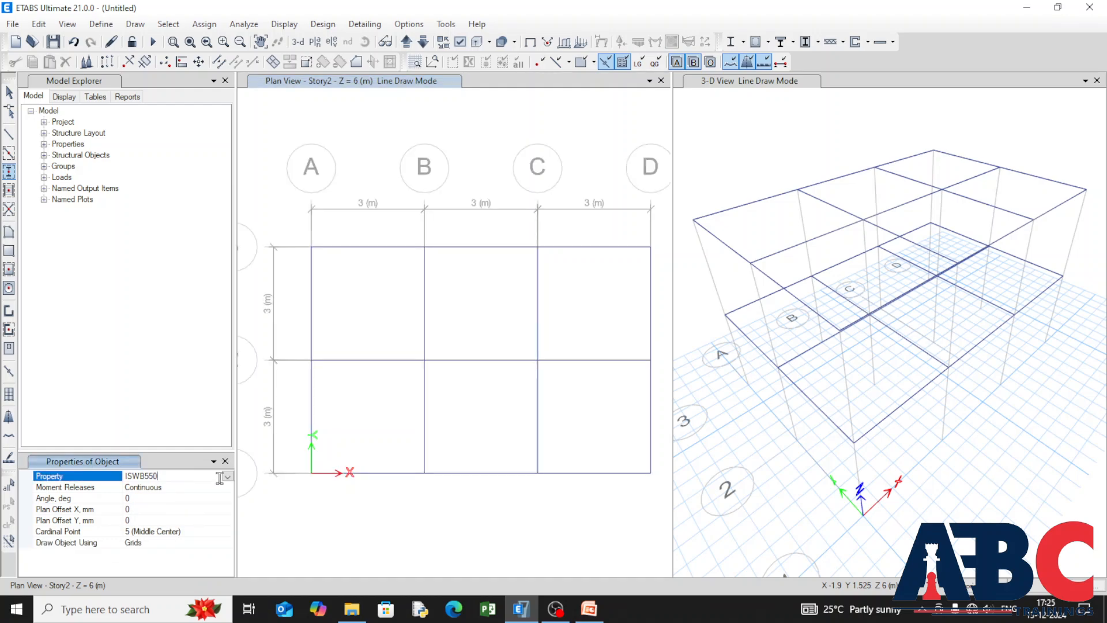
pyautogui.click(218, 478)
pyautogui.click(144, 499)
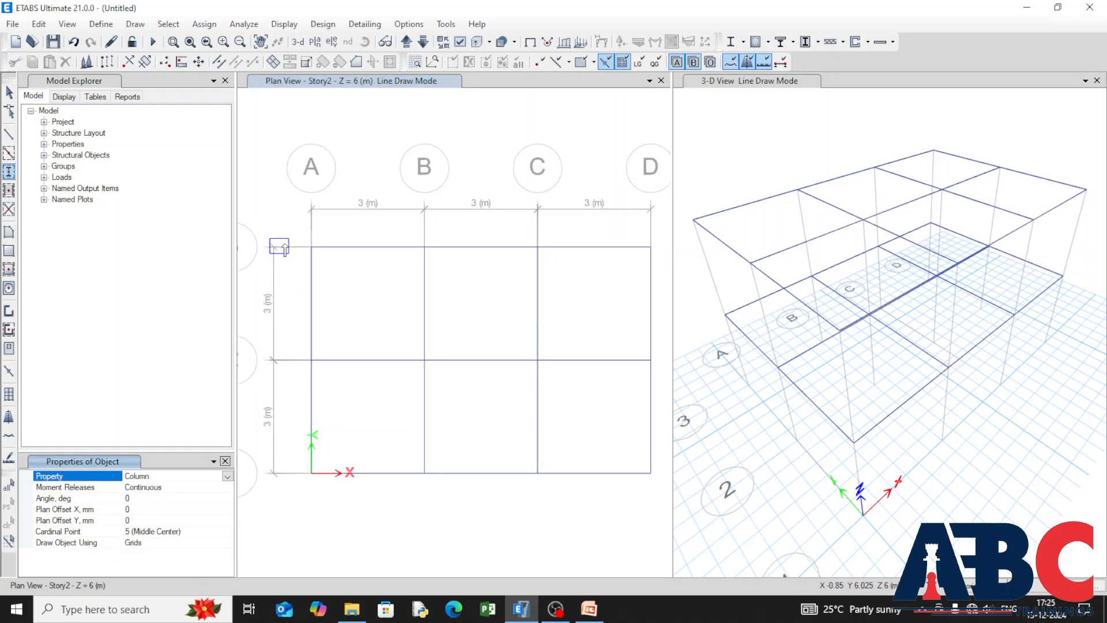
pyautogui.moveTo(294, 237); pyautogui.dragTo(666, 502)
pyautogui.press('Escape')
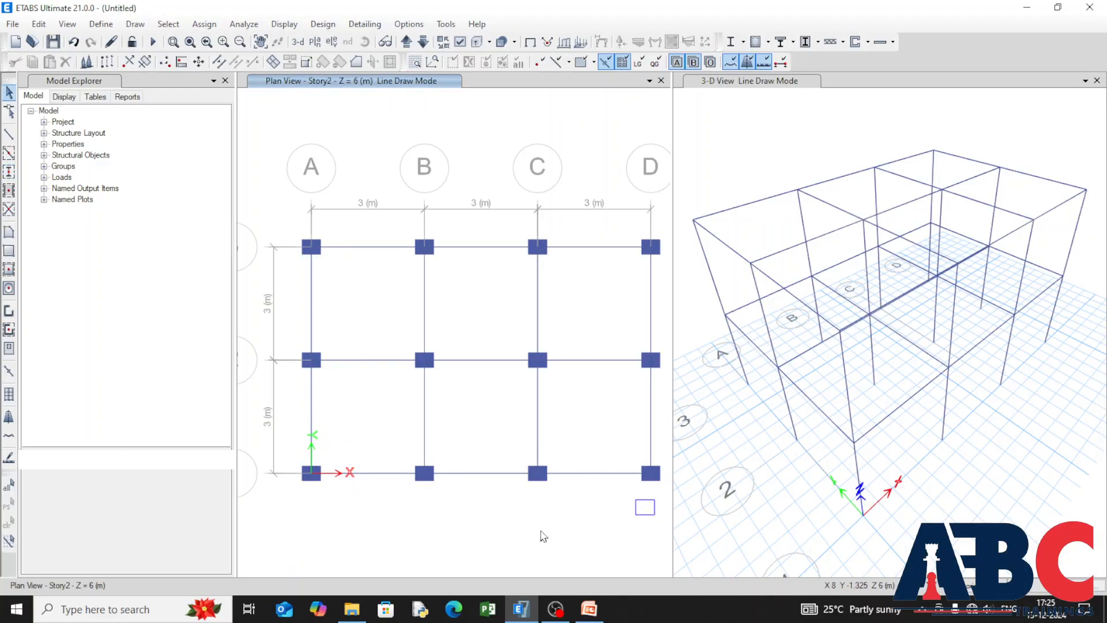
# Step: Quick-draw floor areas with the Slab property in all six grid bays on all stories
pyautogui.click(135, 25)
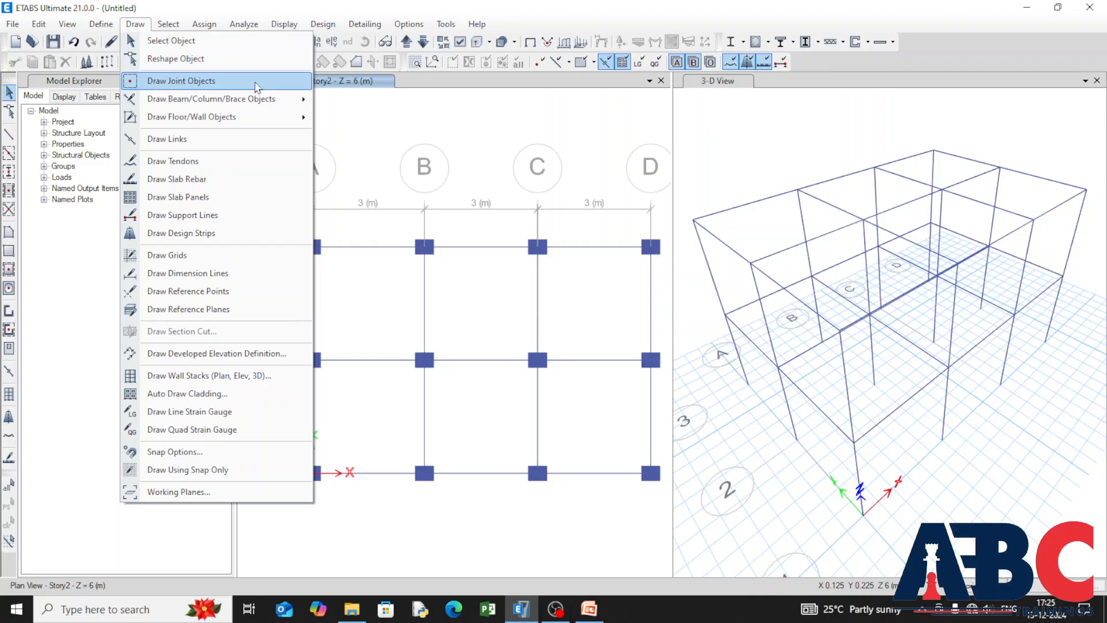
pyautogui.moveTo(266, 119)
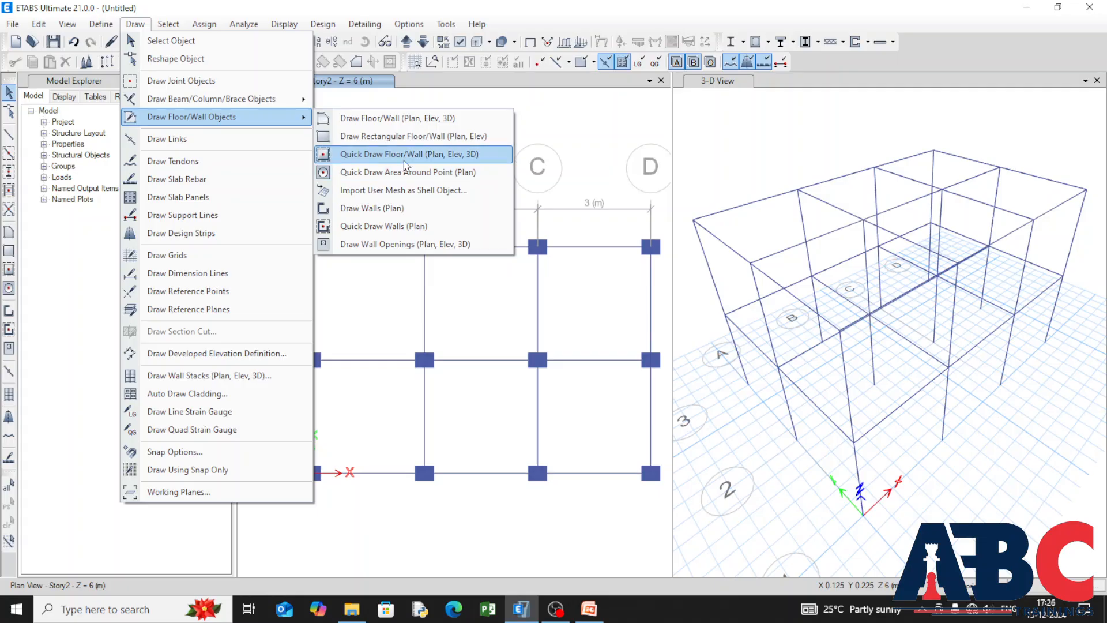
pyautogui.click(401, 154)
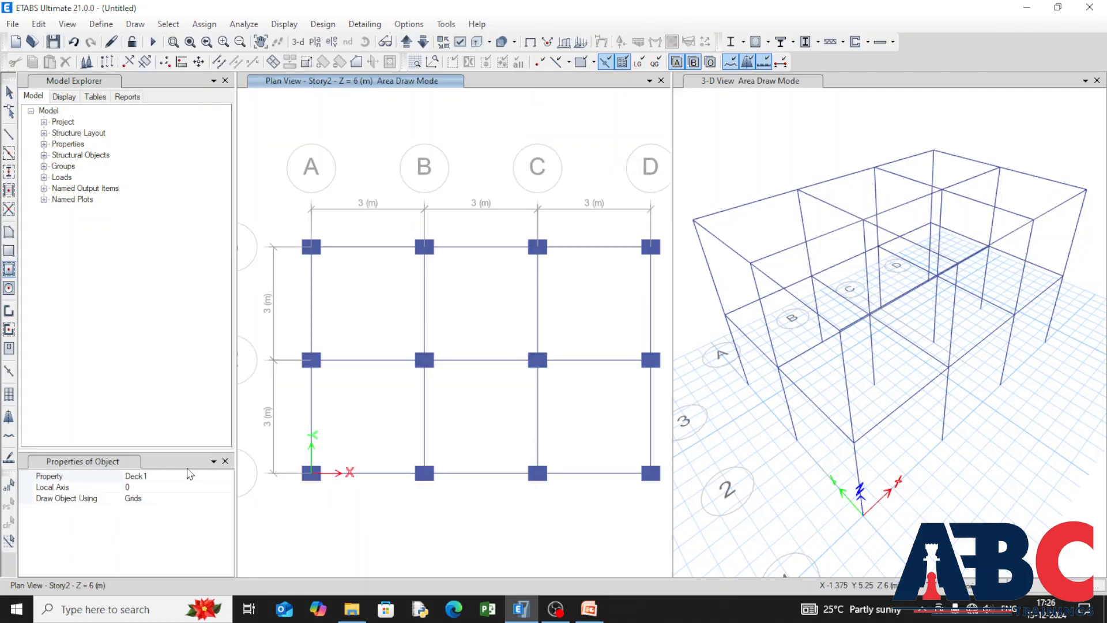
pyautogui.click(183, 476)
pyautogui.click(183, 476)
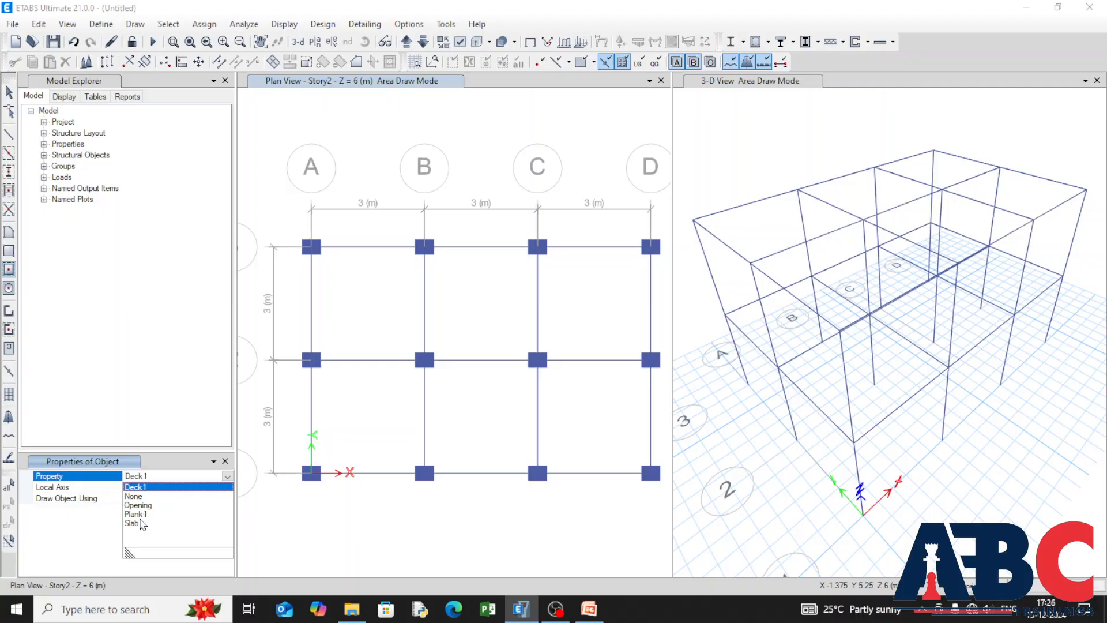
pyautogui.click(137, 523)
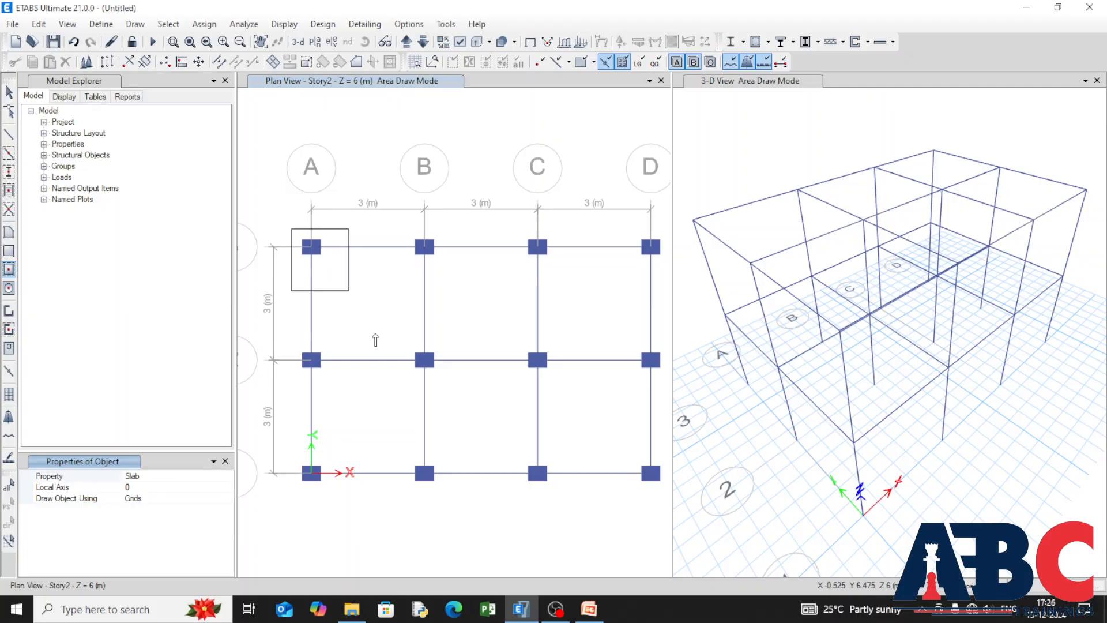
pyautogui.moveTo(375, 340); pyautogui.dragTo(663, 504)
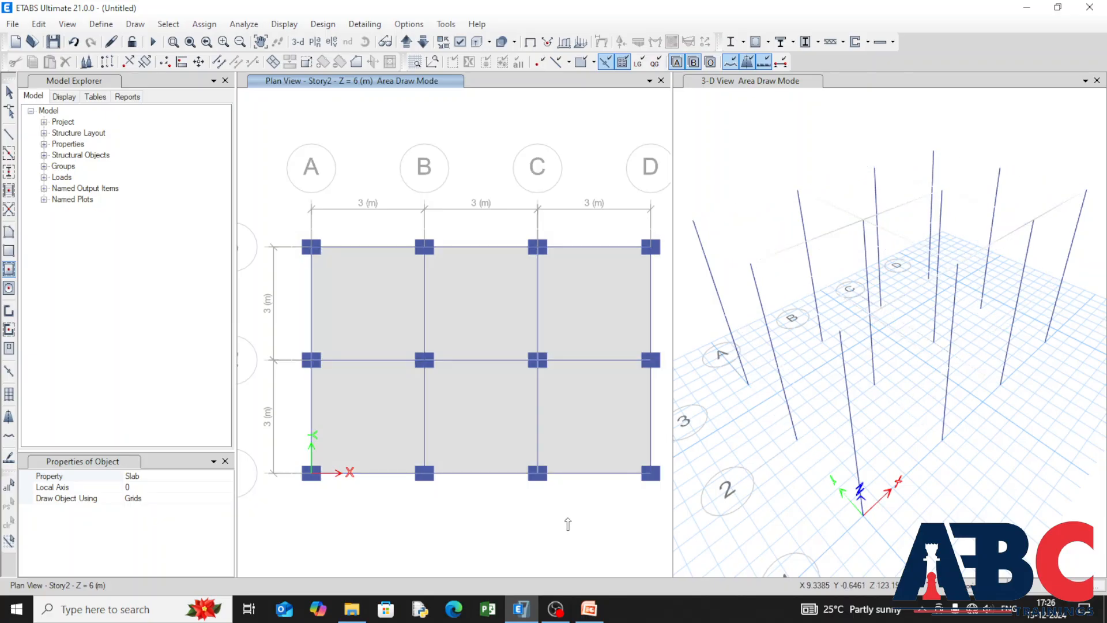
pyautogui.press('Escape')
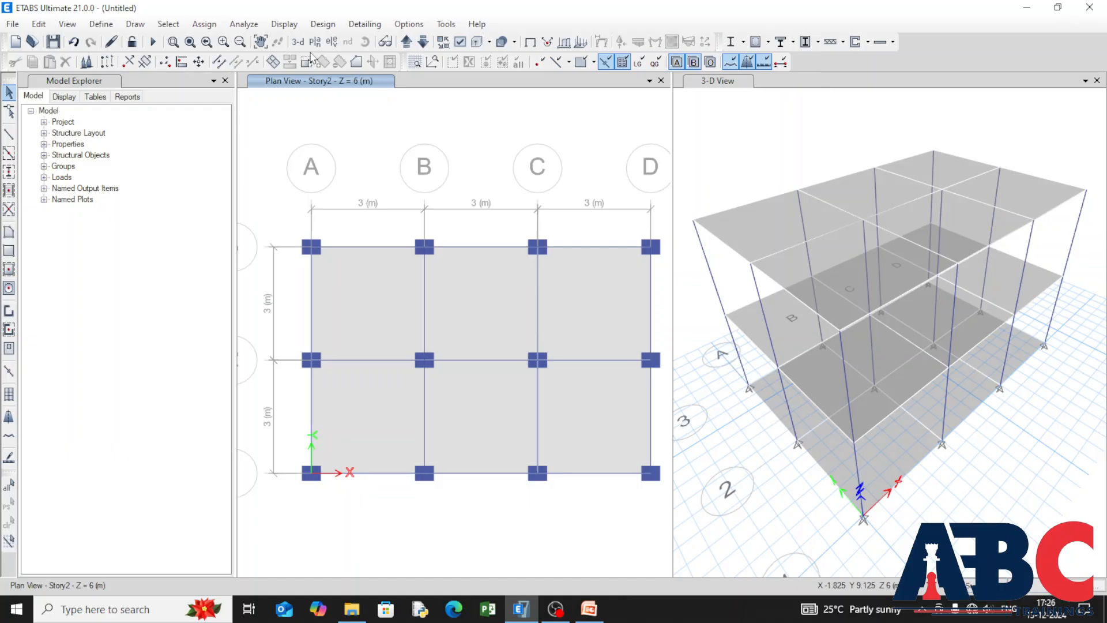
# Step: Show the Base plan at Z = 0 and delete all the slab panels there
pyautogui.click(406, 42)
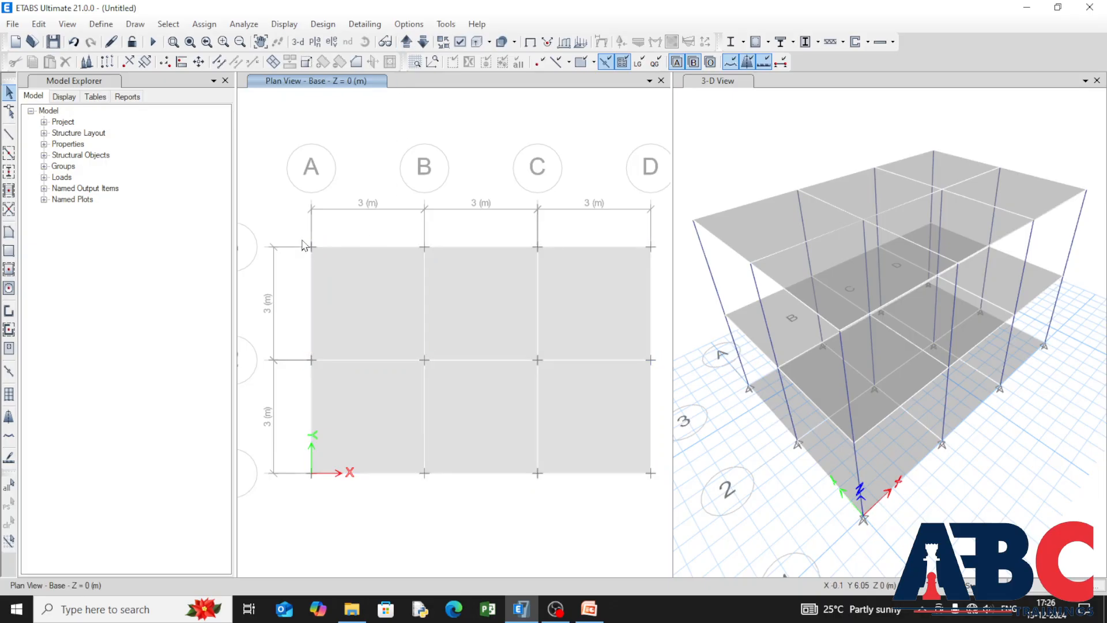
pyautogui.moveTo(297, 232); pyautogui.dragTo(664, 496)
pyautogui.press('Delete')
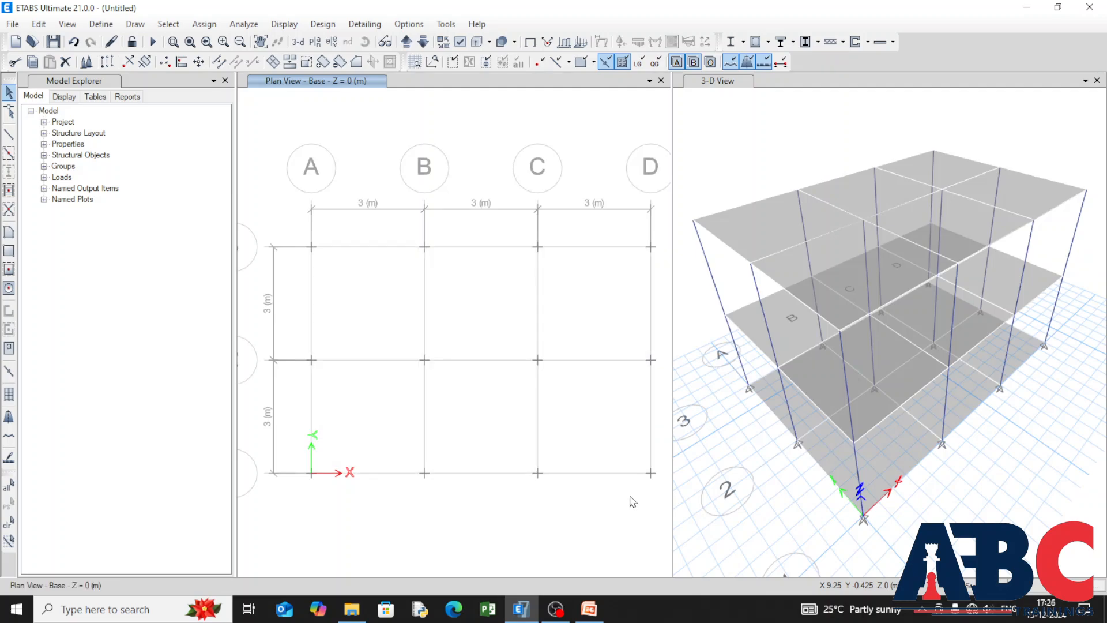
# Step: Select all base joints and assign them fixed restraints, with all translations and rotations restrained
pyautogui.moveTo(289, 234); pyautogui.dragTo(651, 506)
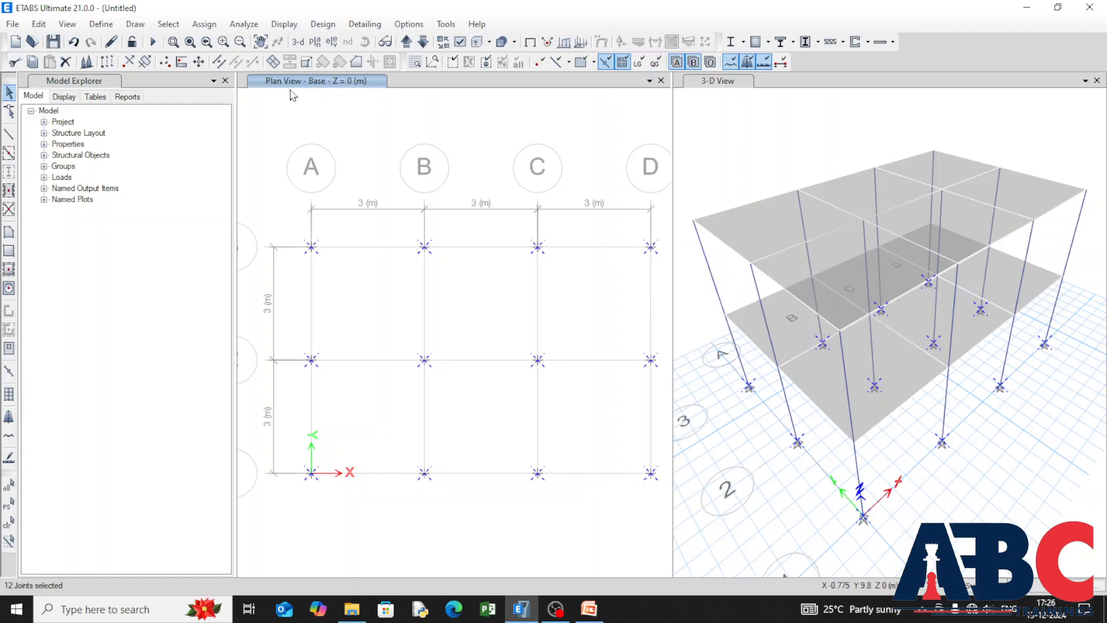
pyautogui.click(192, 26)
pyautogui.moveTo(306, 138)
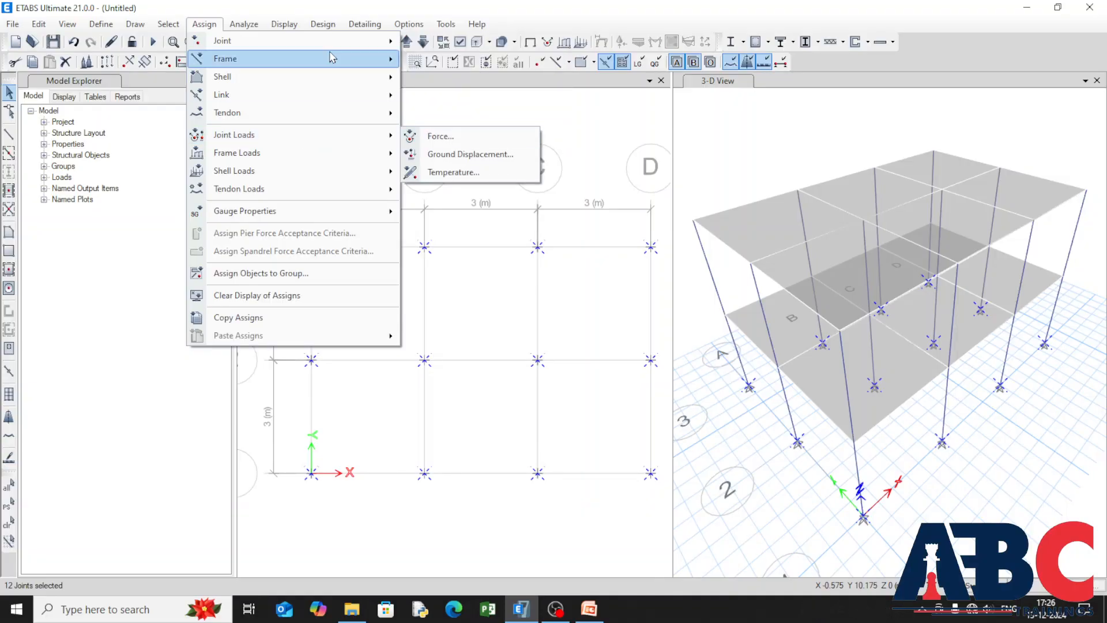
pyautogui.moveTo(340, 47)
pyautogui.click(497, 44)
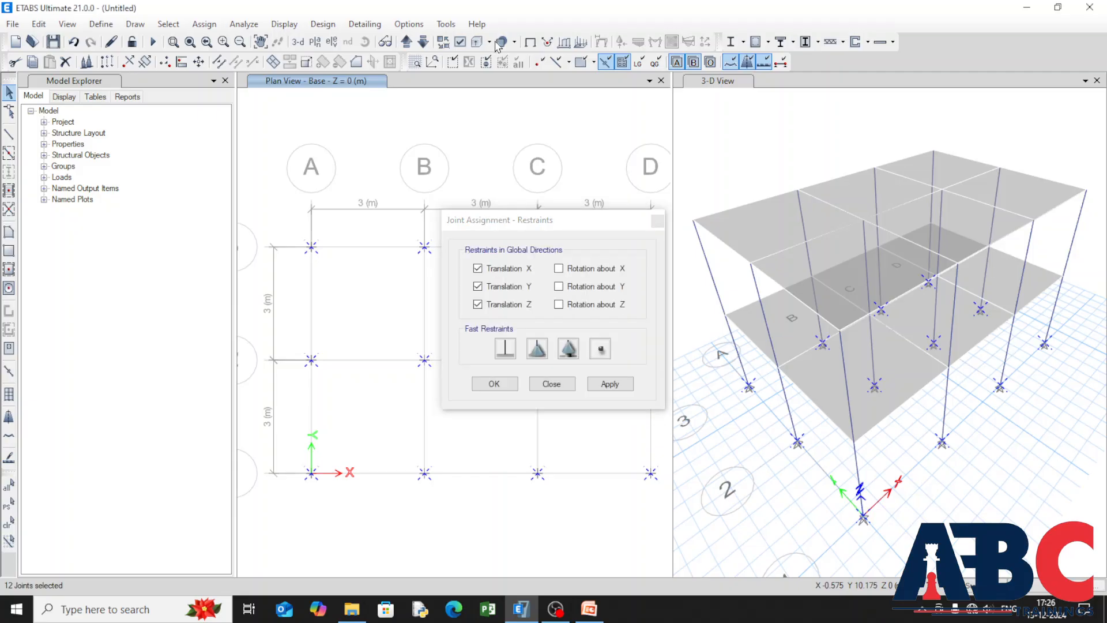
pyautogui.click(505, 353)
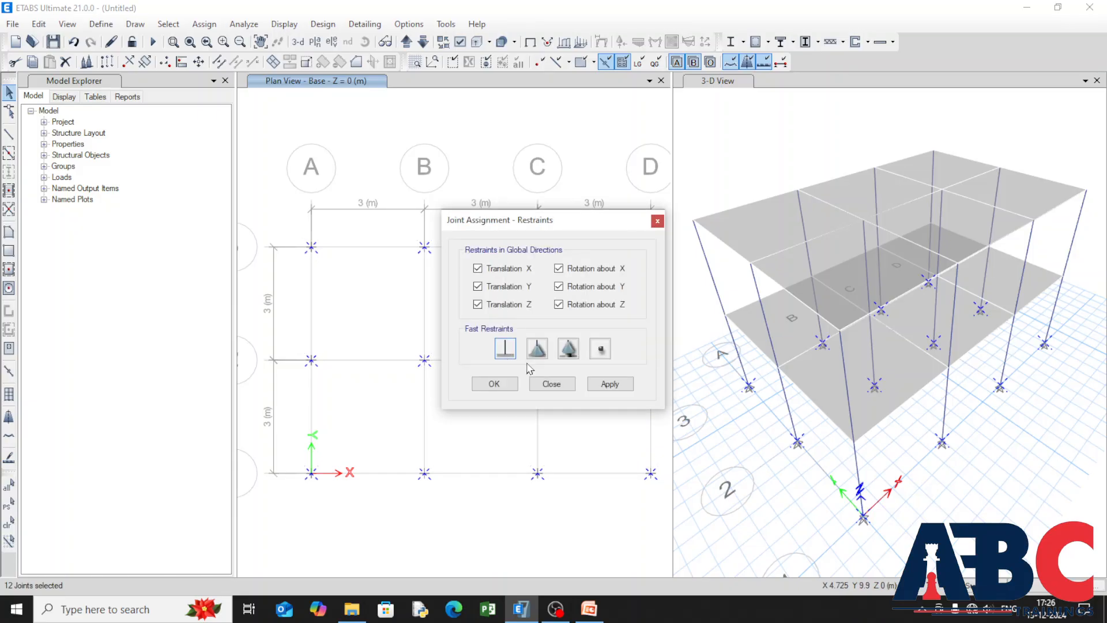
pyautogui.click(610, 383)
pyautogui.click(477, 389)
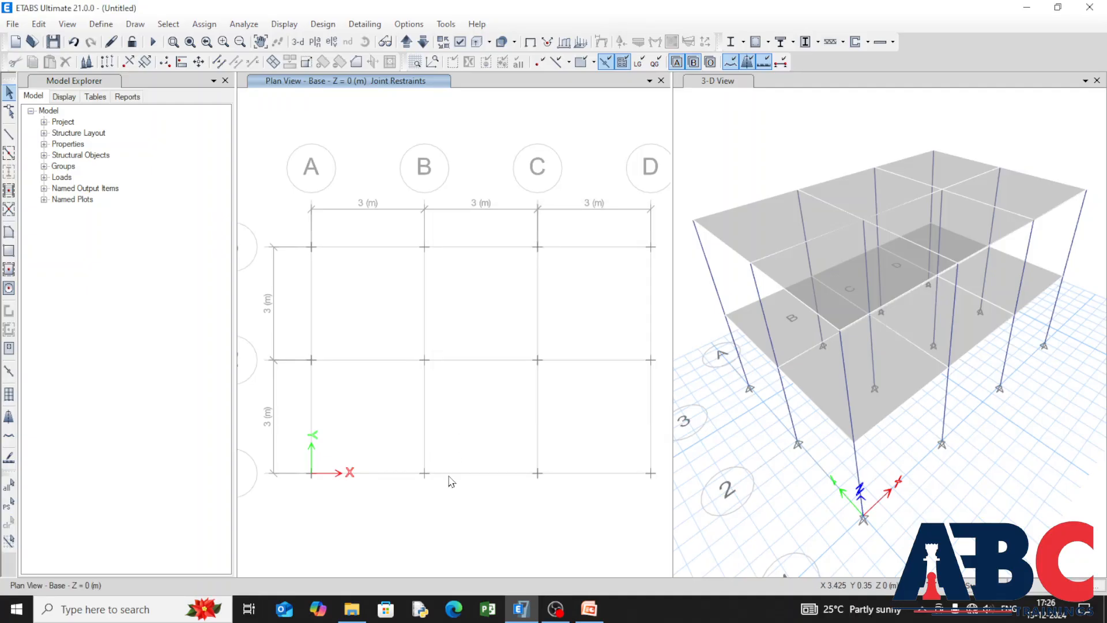
# Step: Show the Story1 plan at Z = 3 m and select all columns by object type
pyautogui.click(168, 24)
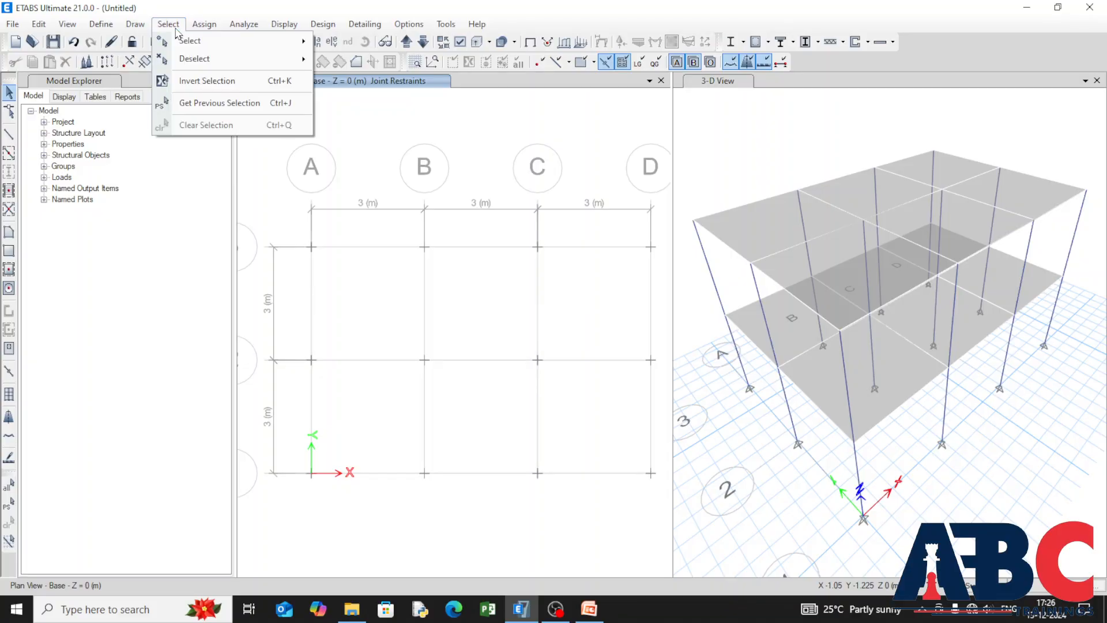
pyautogui.click(175, 26)
pyautogui.click(406, 42)
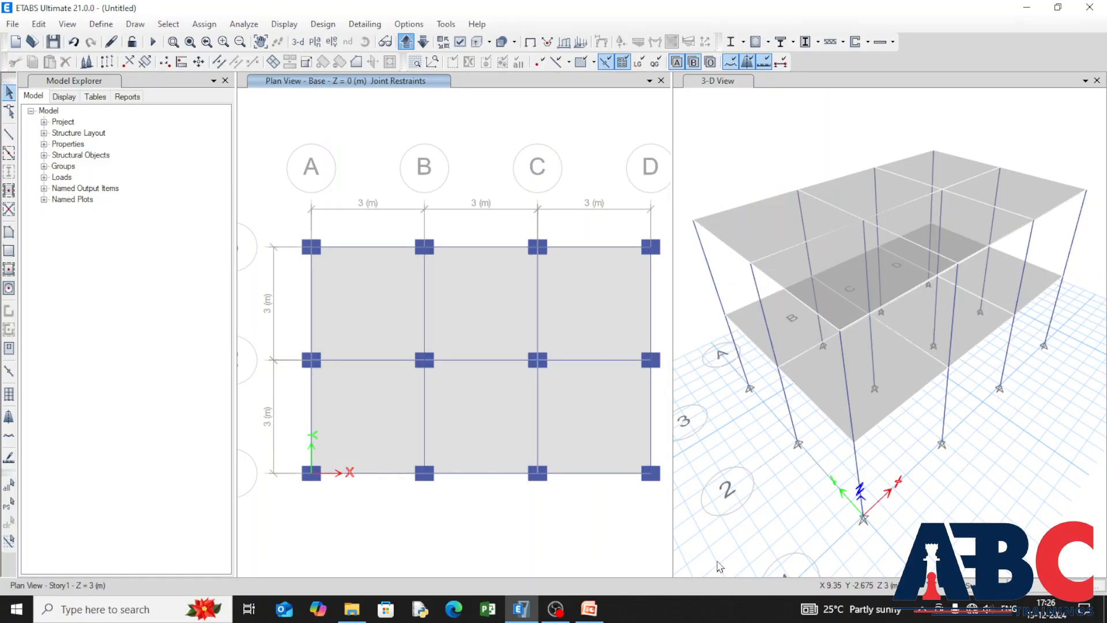
pyautogui.click(981, 603)
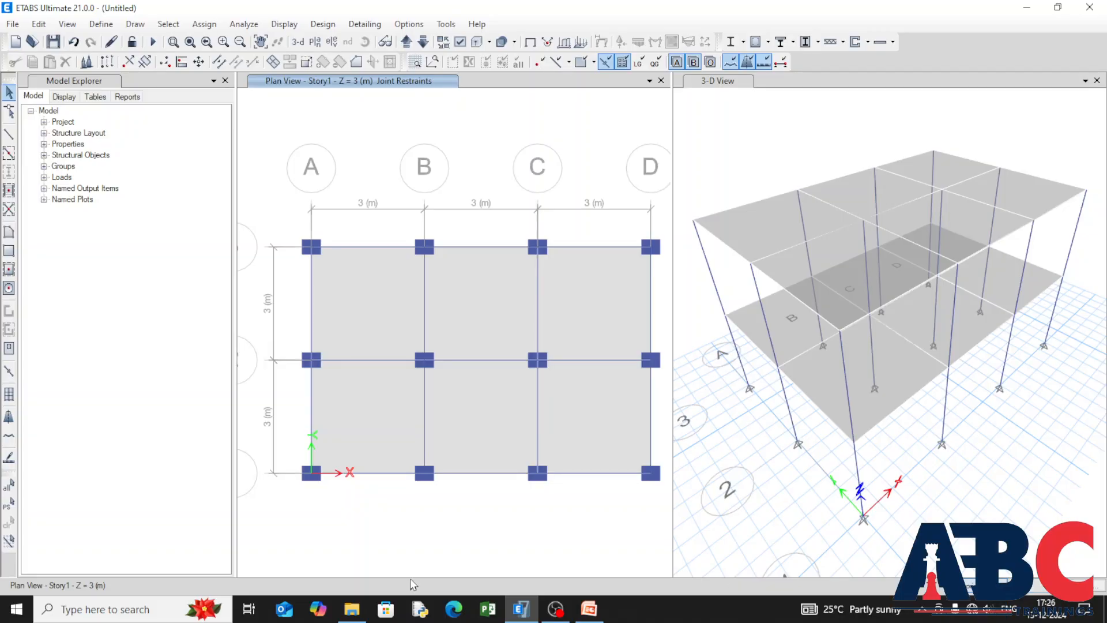
pyautogui.click(168, 23)
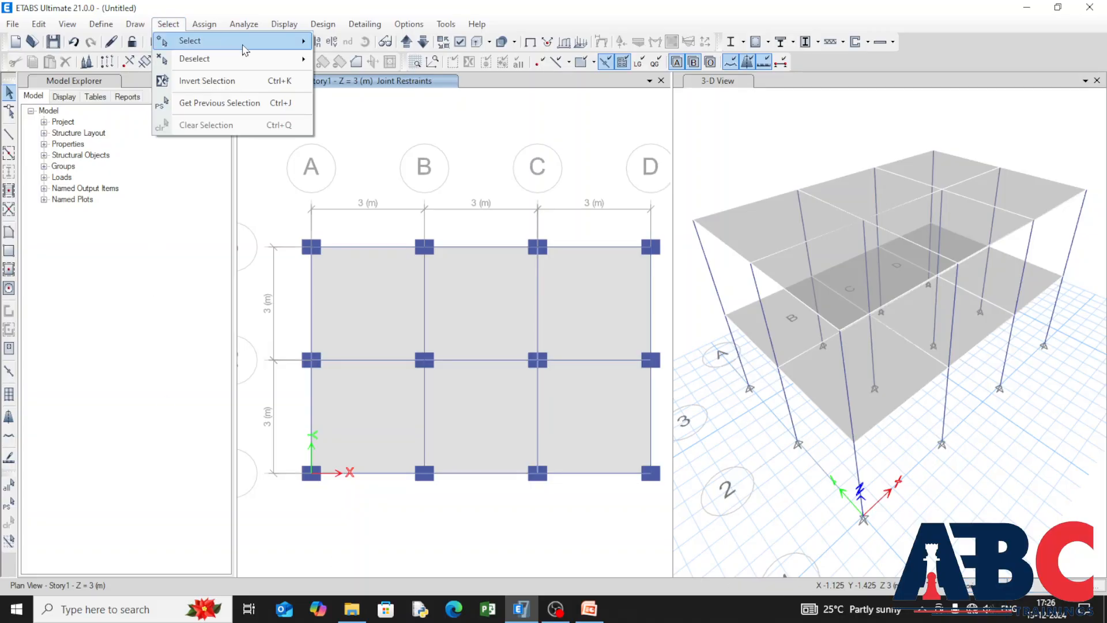
pyautogui.moveTo(191, 40)
pyautogui.click(428, 147)
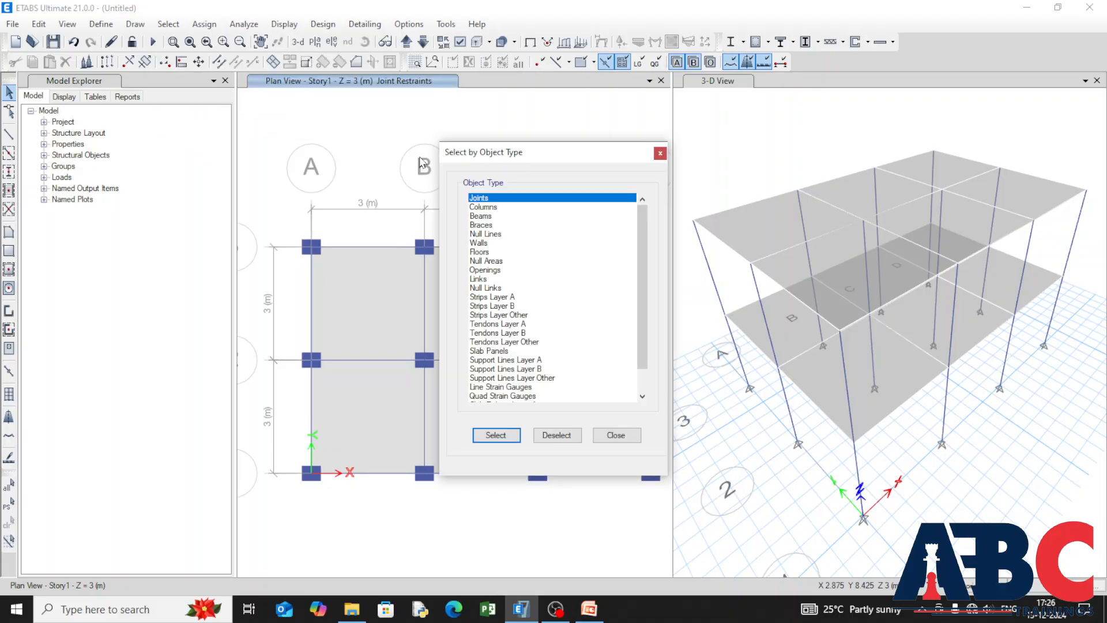
pyautogui.moveTo(566, 157); pyautogui.dragTo(151, 223)
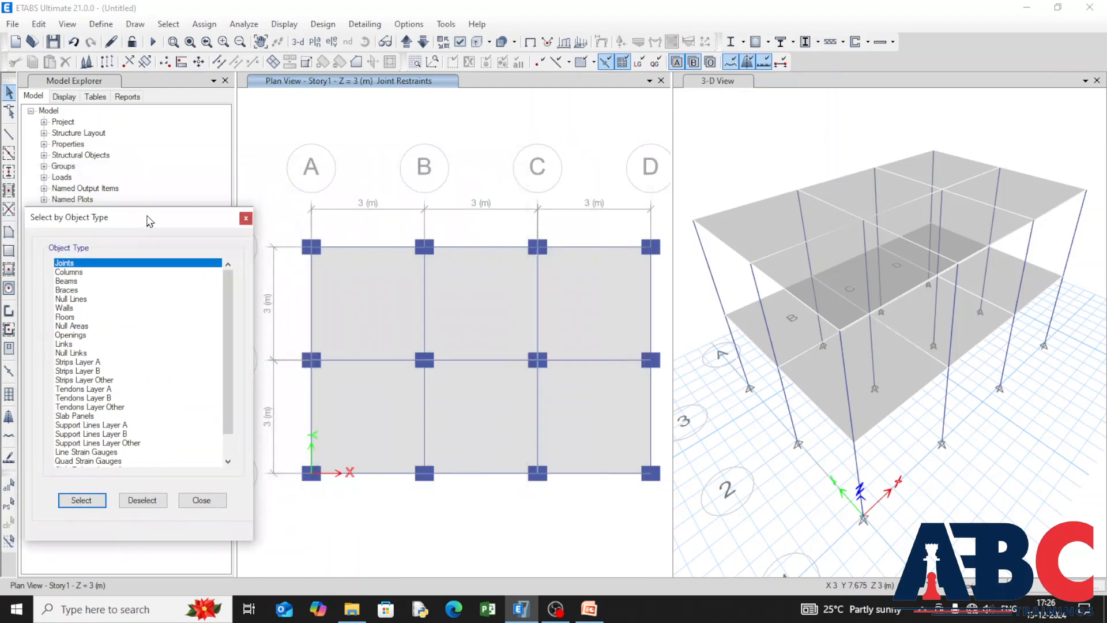
pyautogui.click(76, 272)
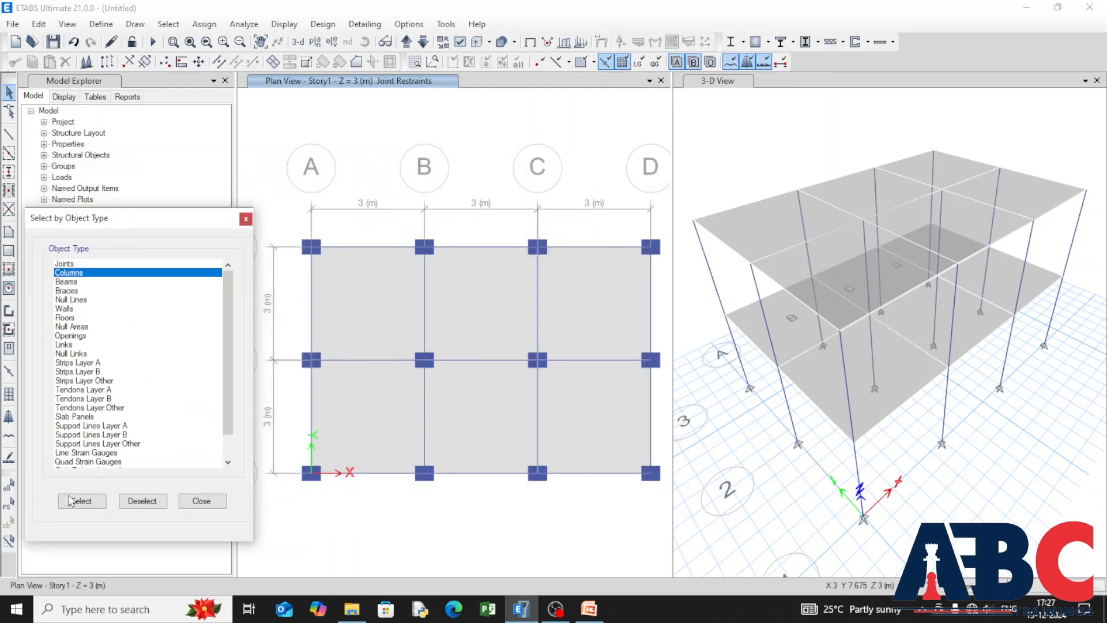
pyautogui.click(70, 501)
# Step: Start a distributed frame load assignment for the columns and calculate 0.5 × 0.4 × 25 in Calculator
pyautogui.click(198, 26)
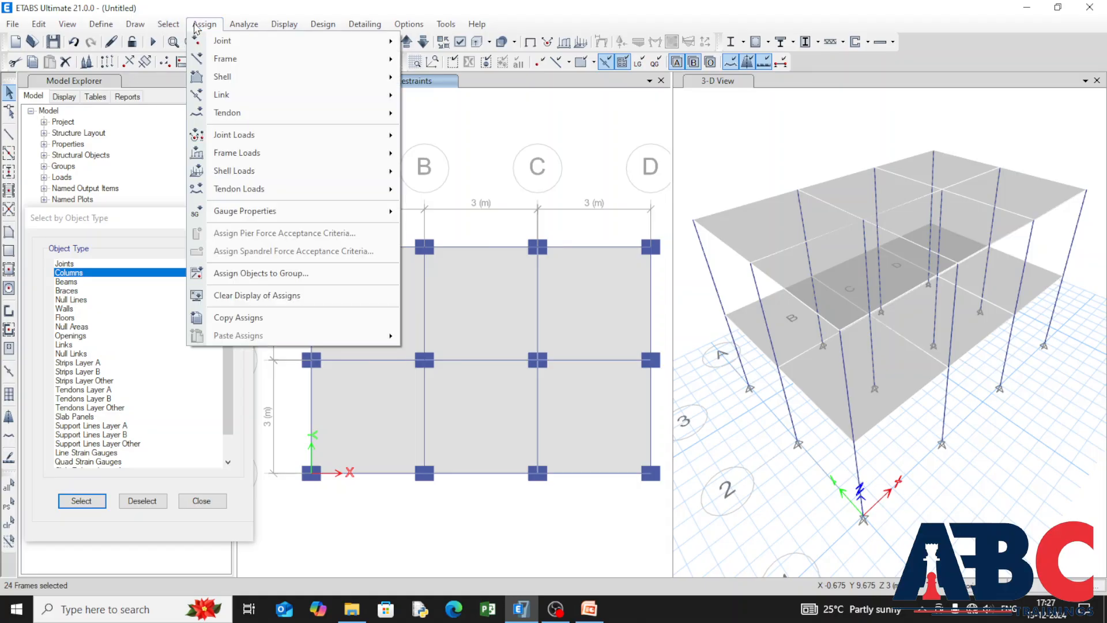
pyautogui.moveTo(334, 153)
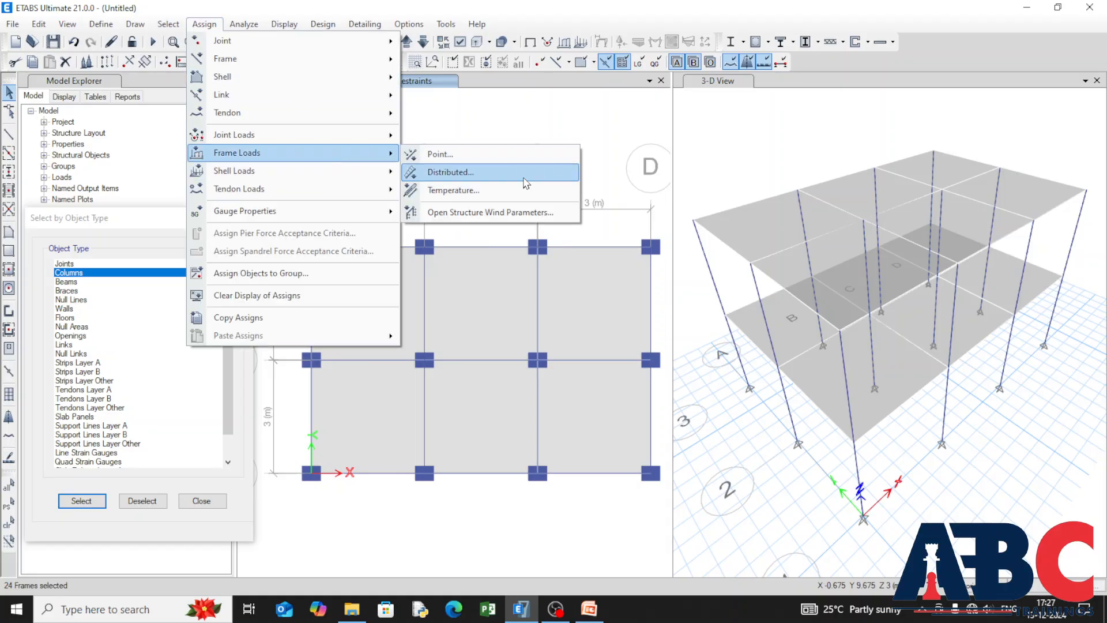
pyautogui.click(525, 183)
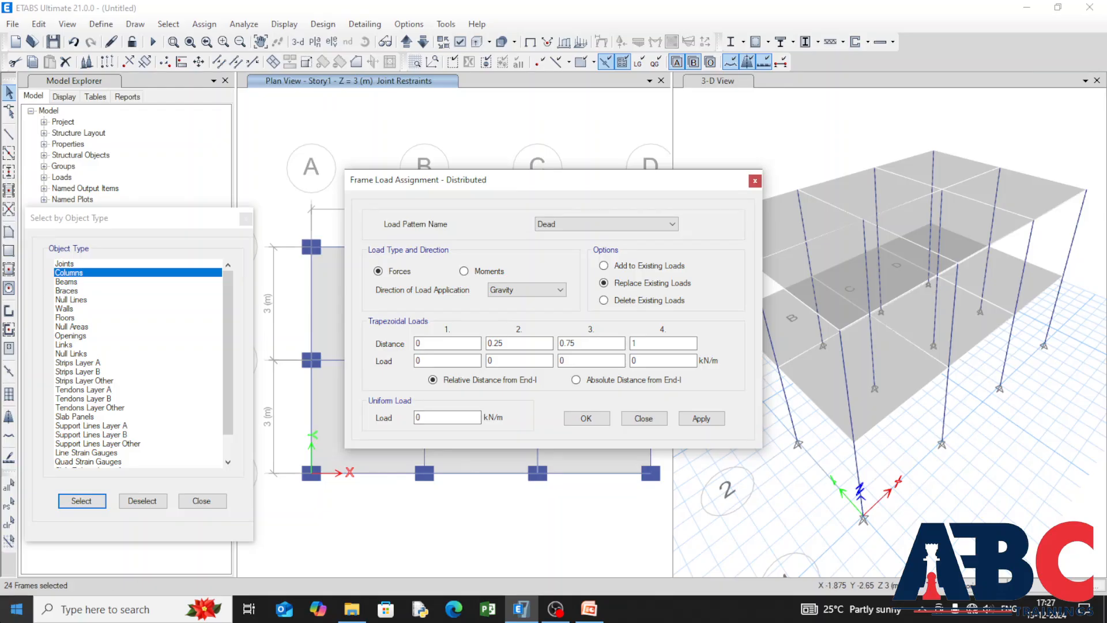
pyautogui.click(16, 609)
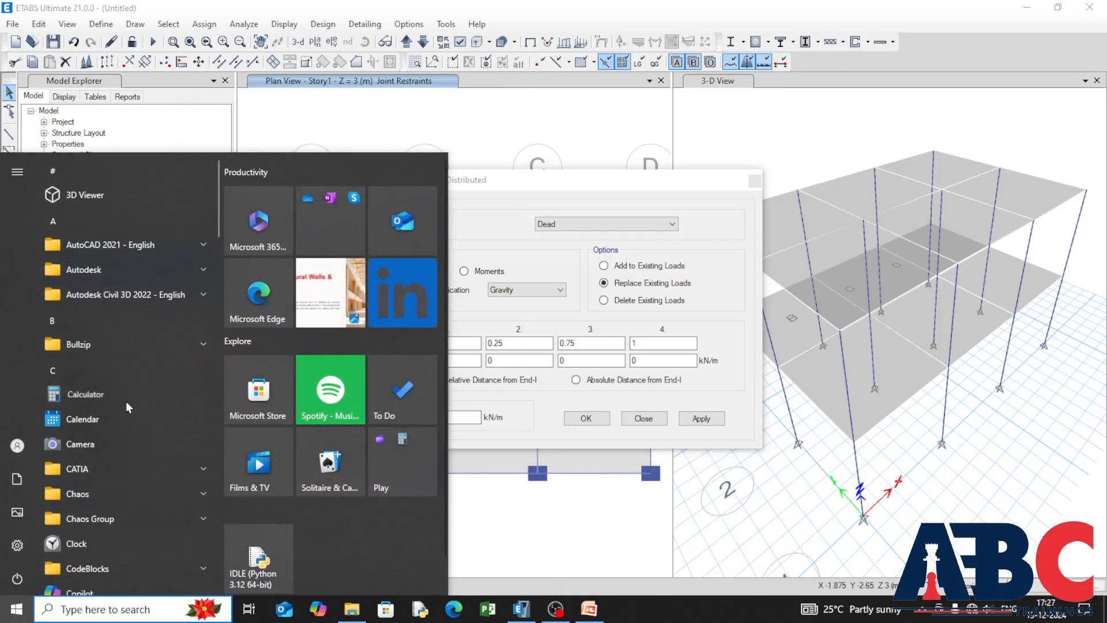
pyautogui.click(124, 394)
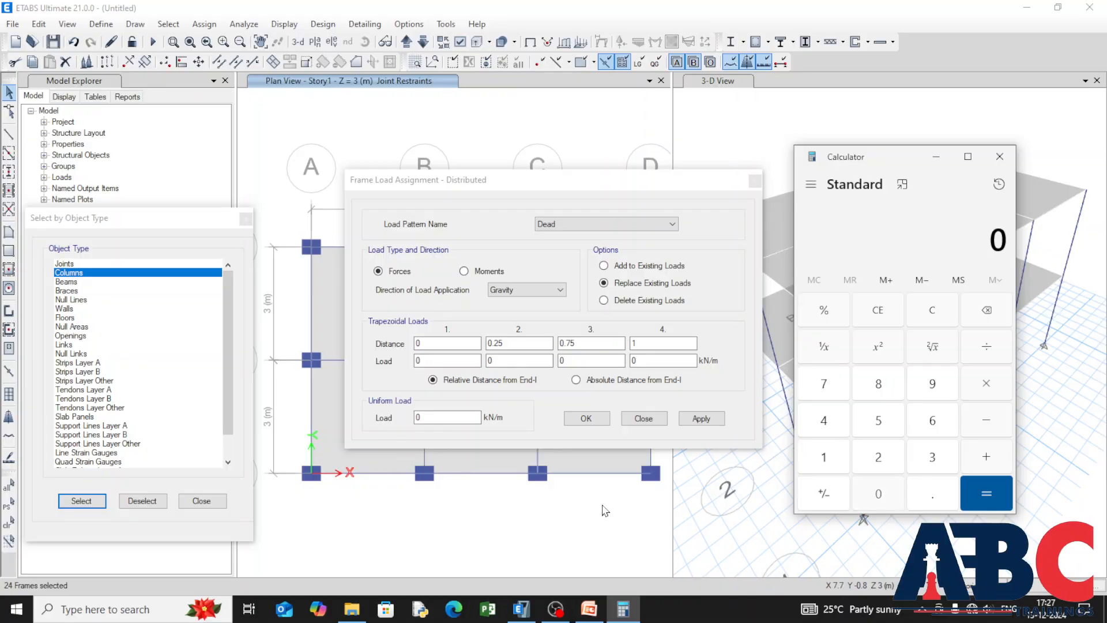
pyautogui.write('0.5*0.4')
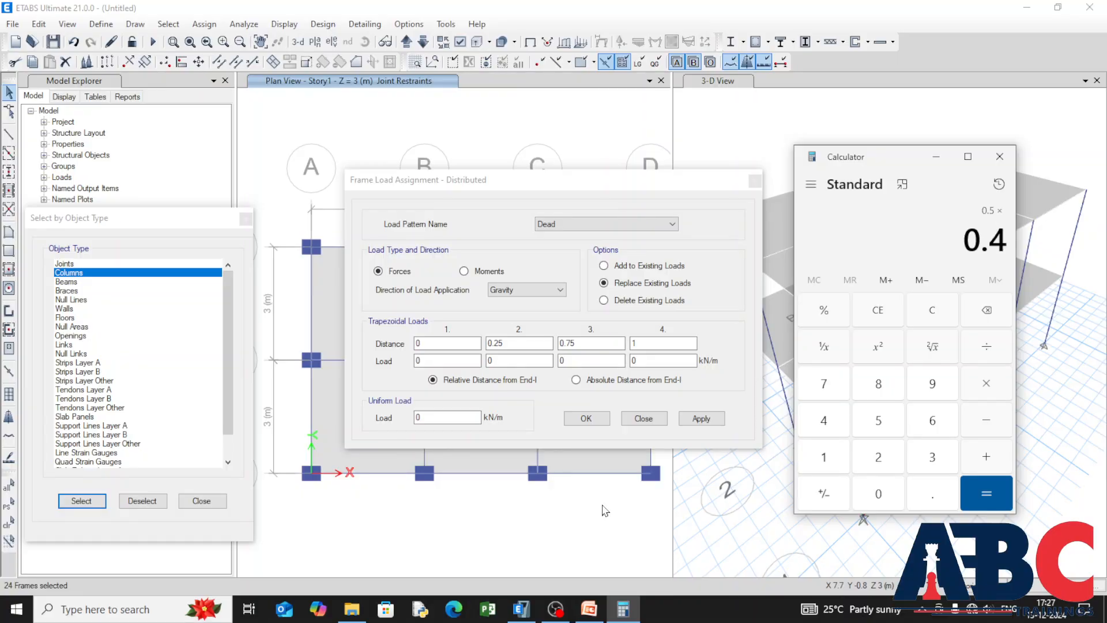
pyautogui.write('*25=')
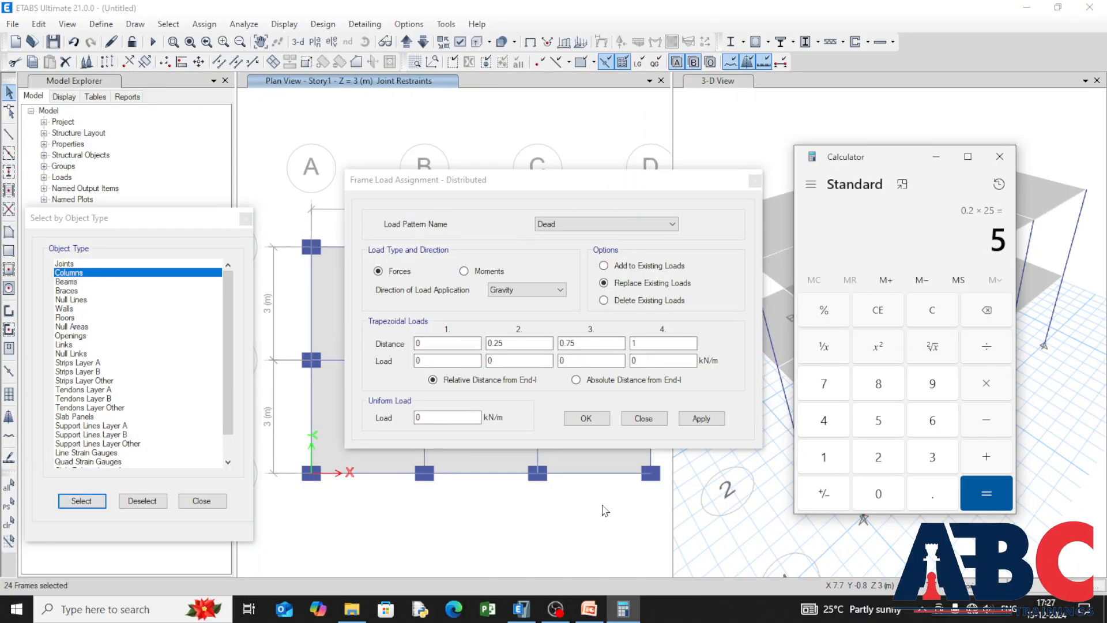
# Step: Add a uniform gravity load of 5 kN/m to the selected columns under the Dead pattern, adding to existing loads
pyautogui.click(427, 417)
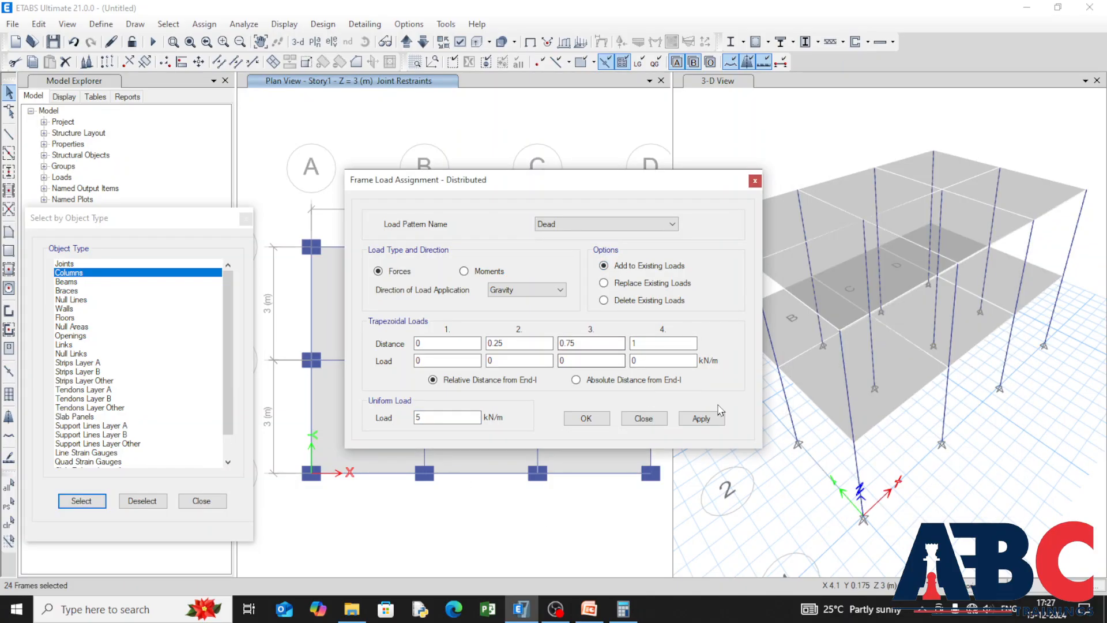
pyautogui.click(708, 423)
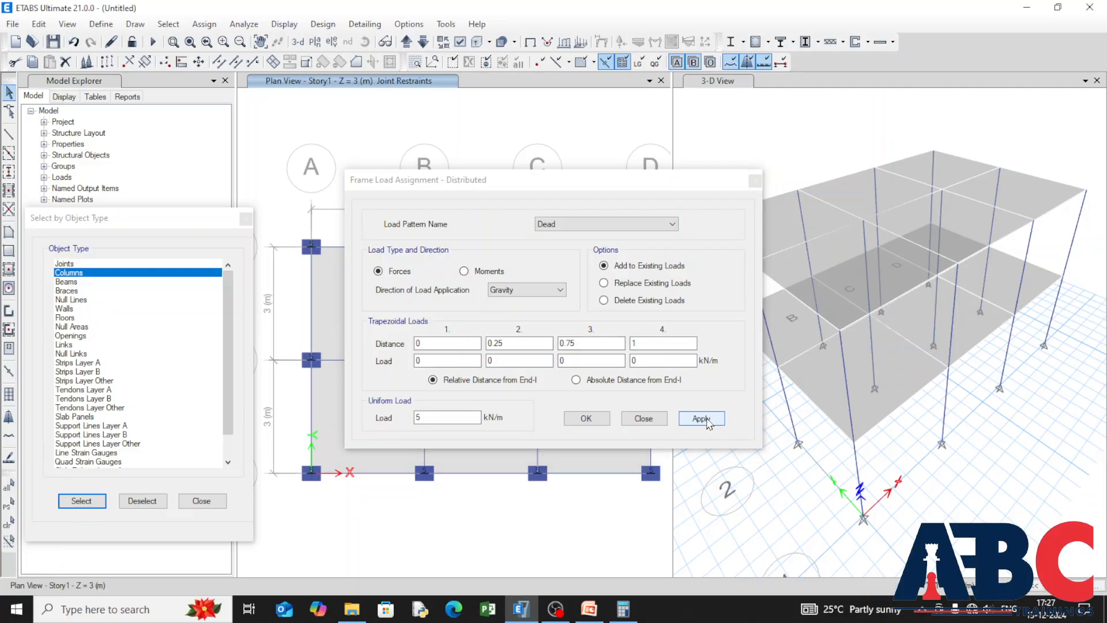
pyautogui.click(700, 416)
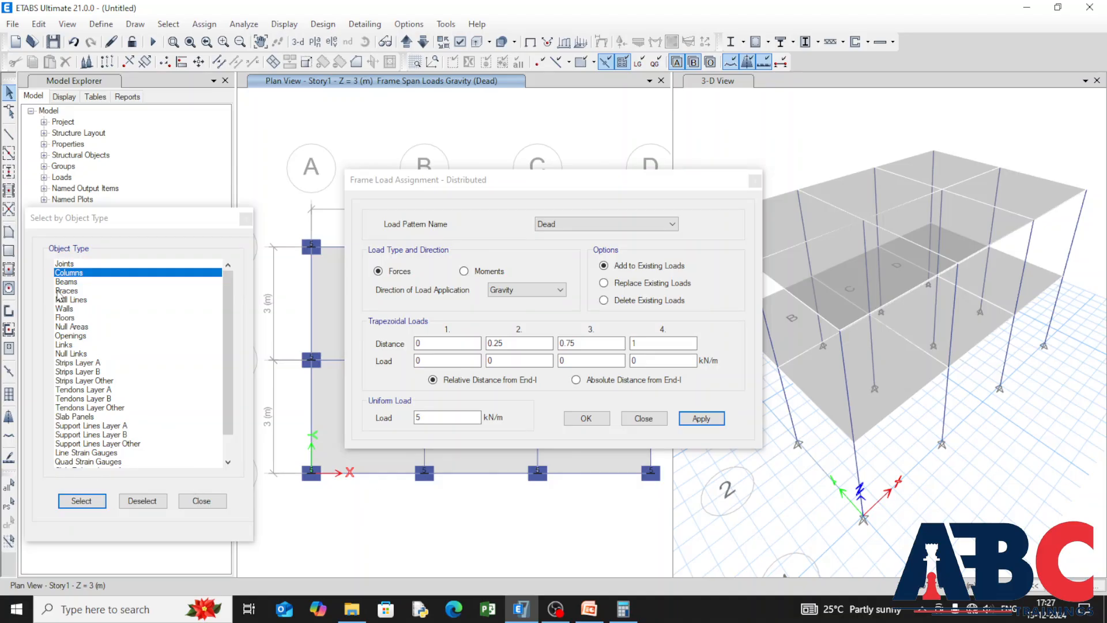
# Step: Select all beams by object type and calculate 0.12 × 25 in Calculator for their load
pyautogui.click(66, 282)
pyautogui.click(84, 501)
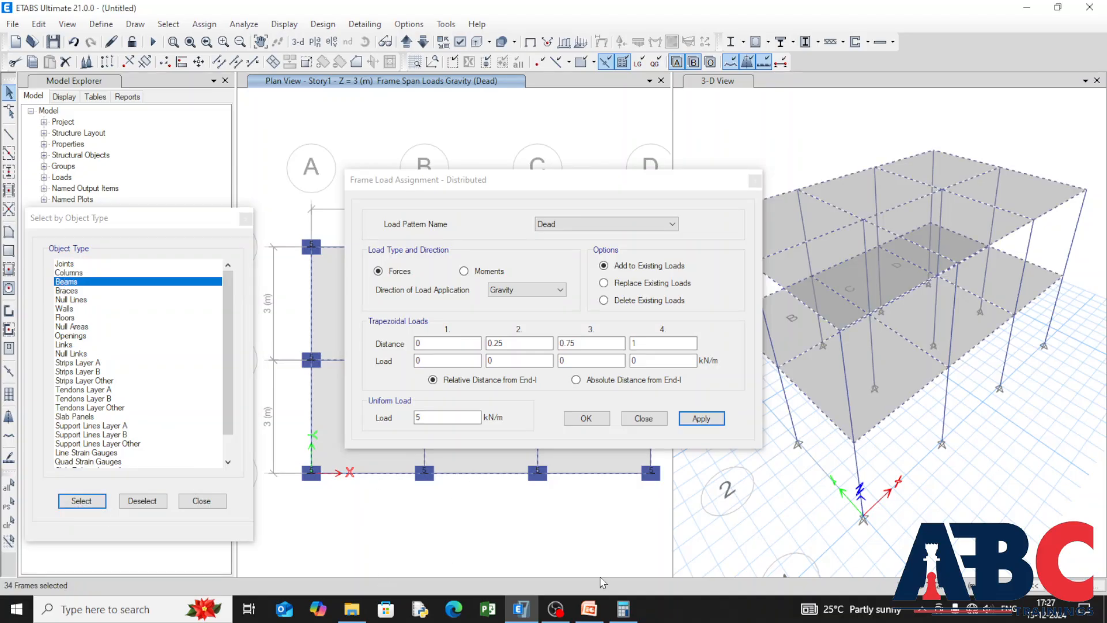
pyautogui.click(623, 609)
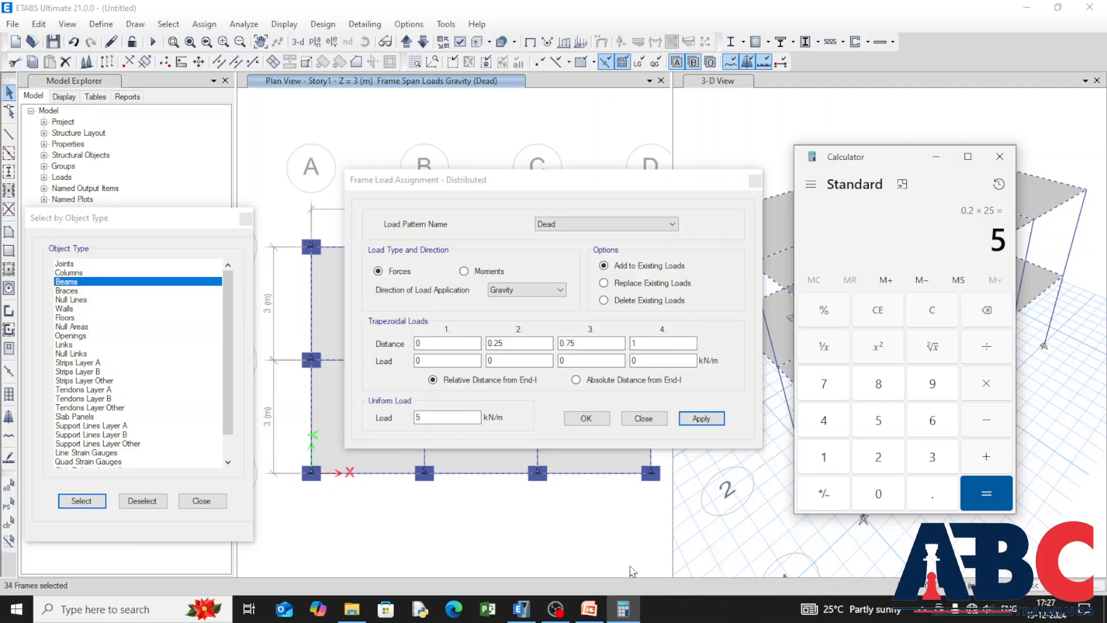
pyautogui.write('0.4')
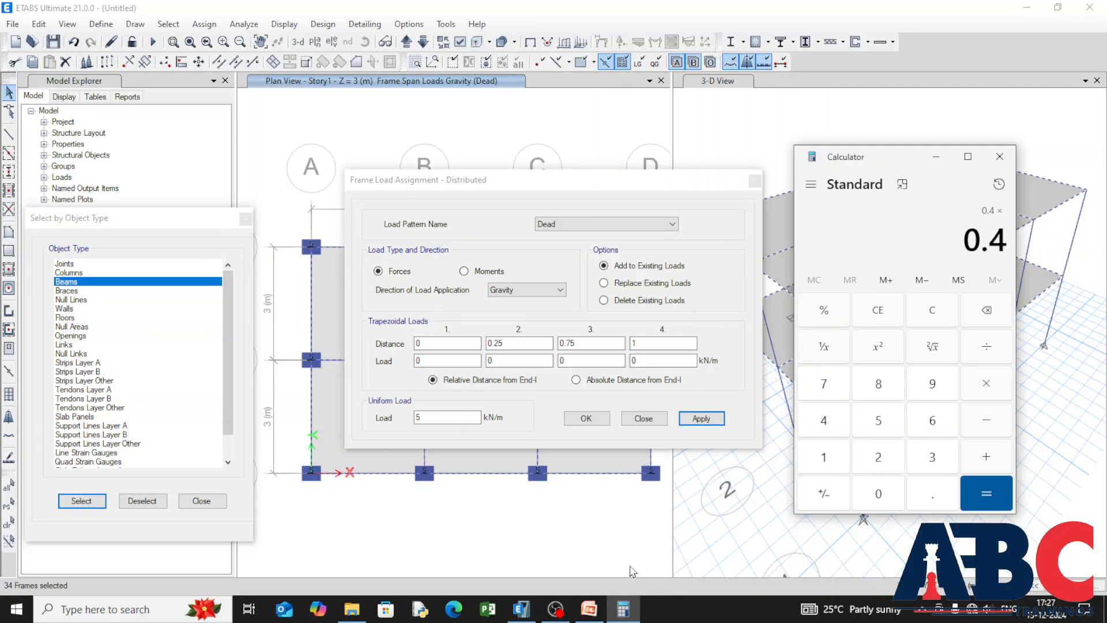
pyautogui.press('Escape')
pyautogui.write('0.12*25')
pyautogui.press('Return')
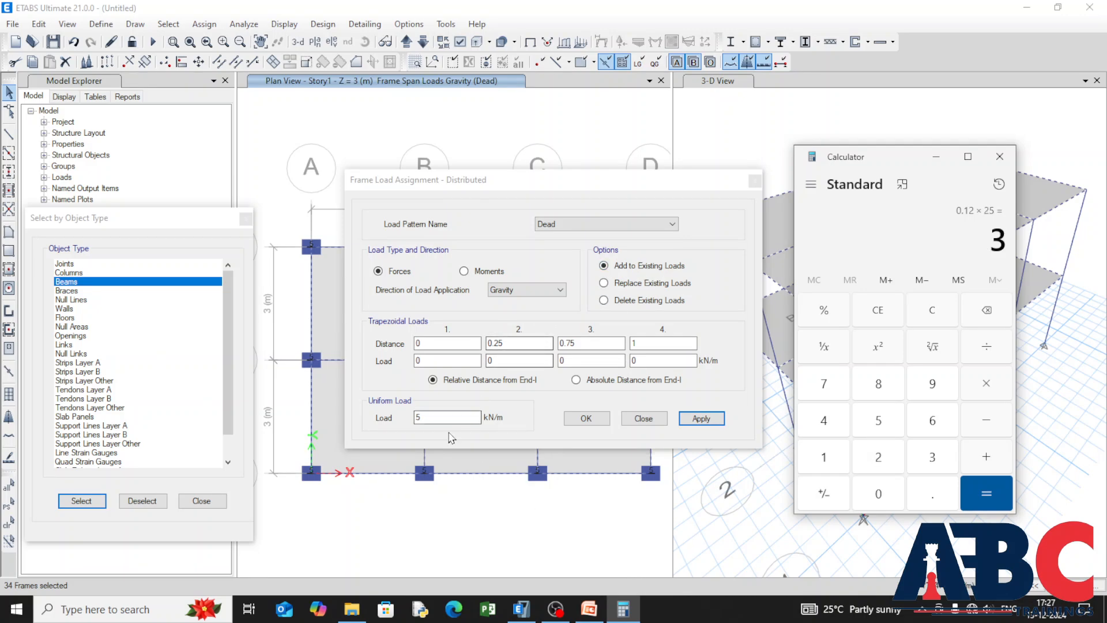
# Step: Add a uniform gravity load of 3 kN/m to the selected beams under the Dead pattern
pyautogui.moveTo(444, 420); pyautogui.dragTo(353, 418)
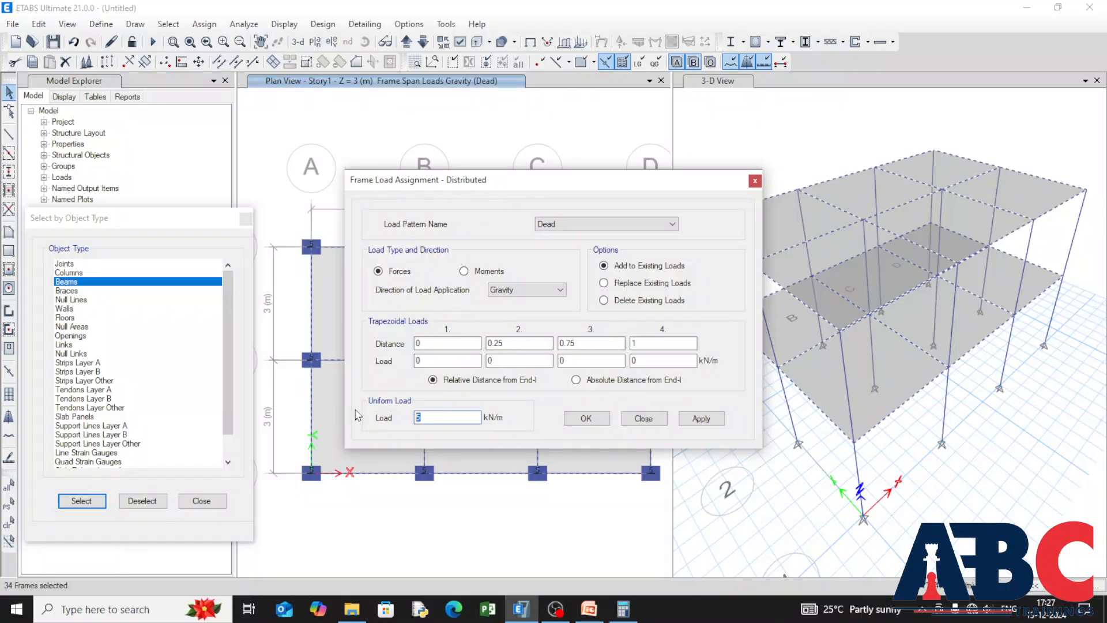
pyautogui.press('BackSpace')
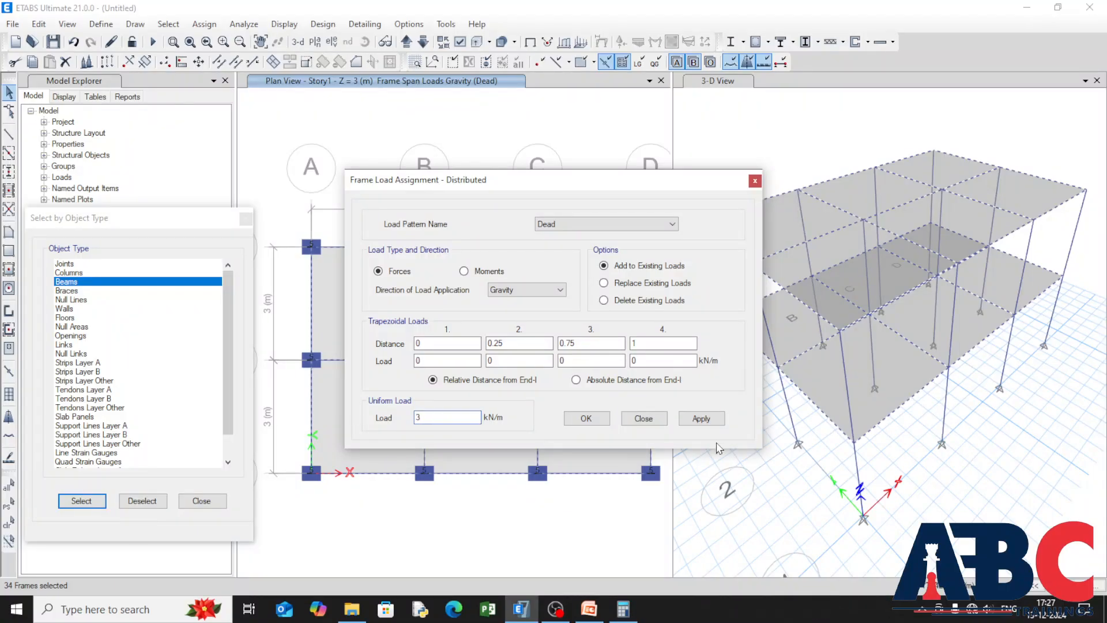
pyautogui.click(702, 418)
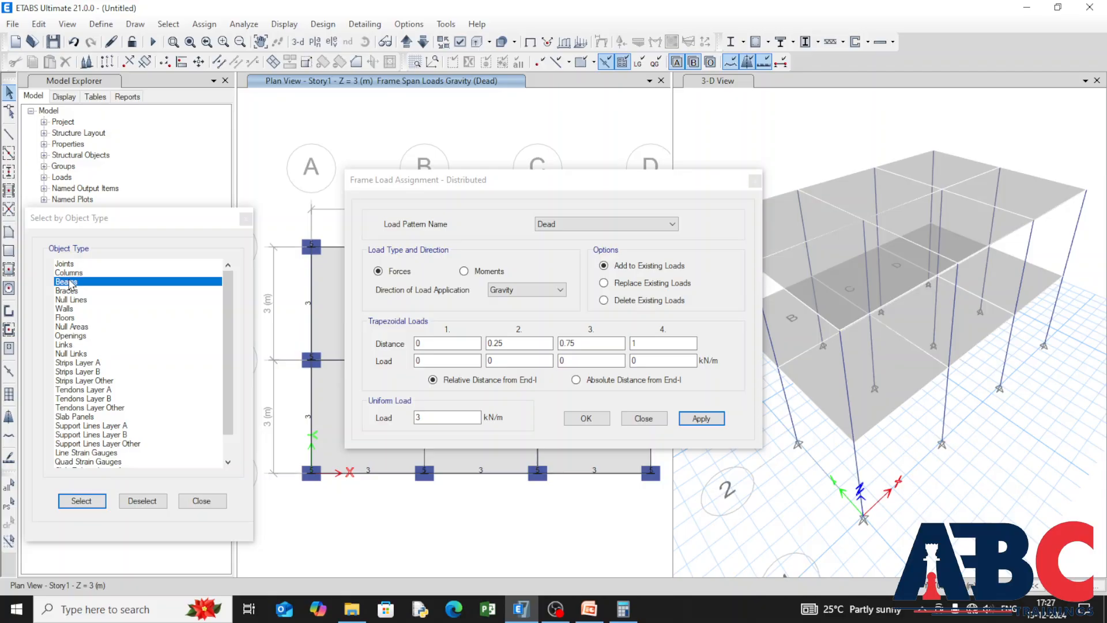
# Step: Select all floors by object type and close the distributed frame load assignment
pyautogui.click(69, 283)
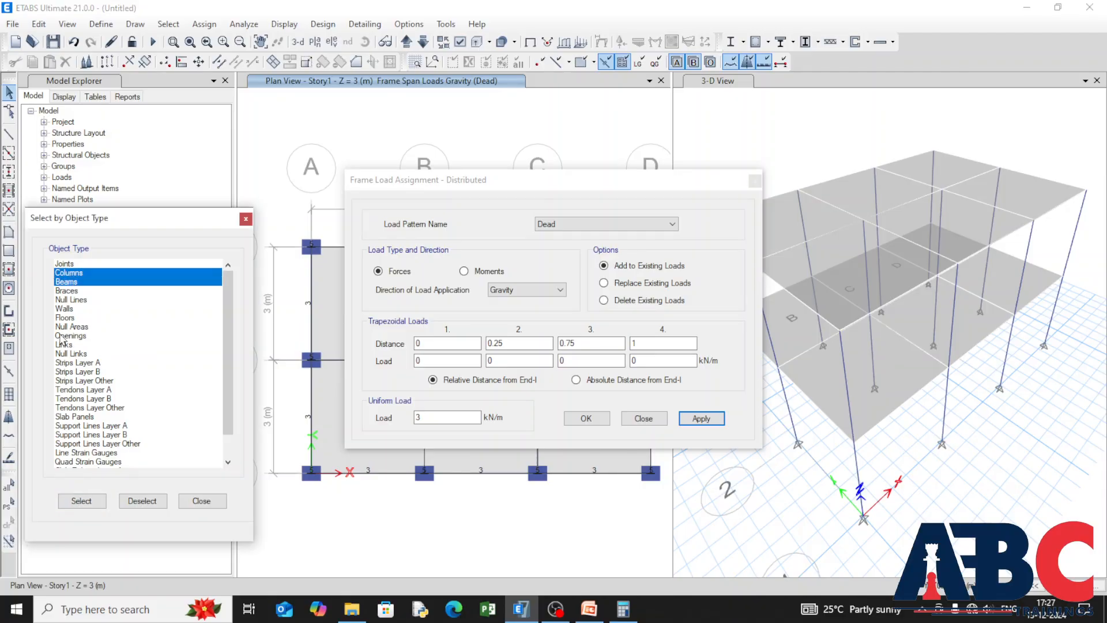
pyautogui.click(65, 317)
pyautogui.click(81, 500)
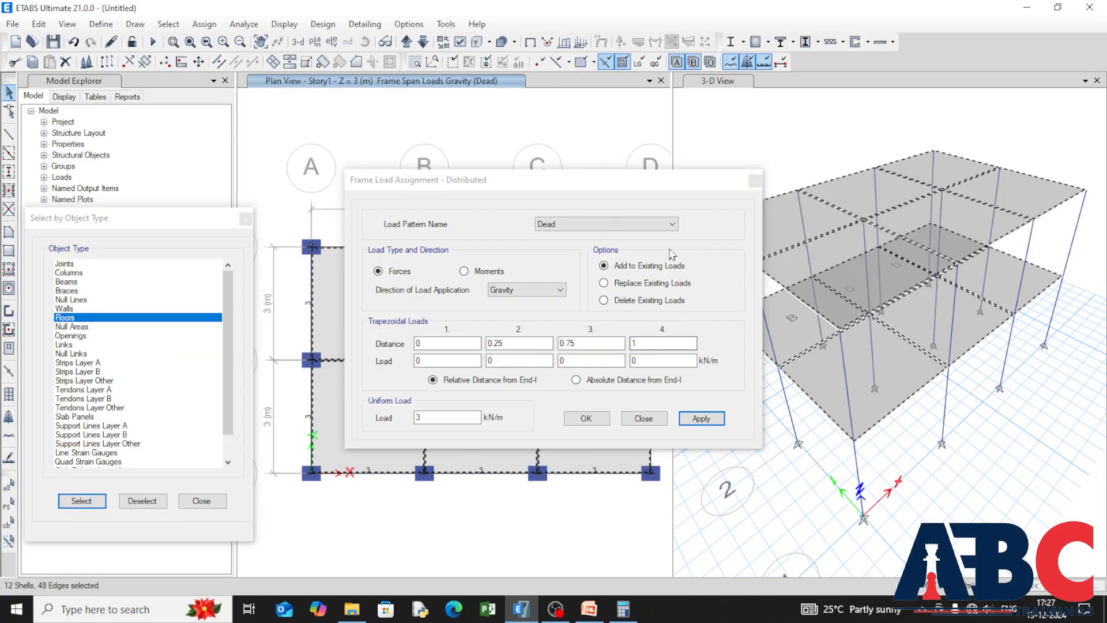
pyautogui.click(754, 182)
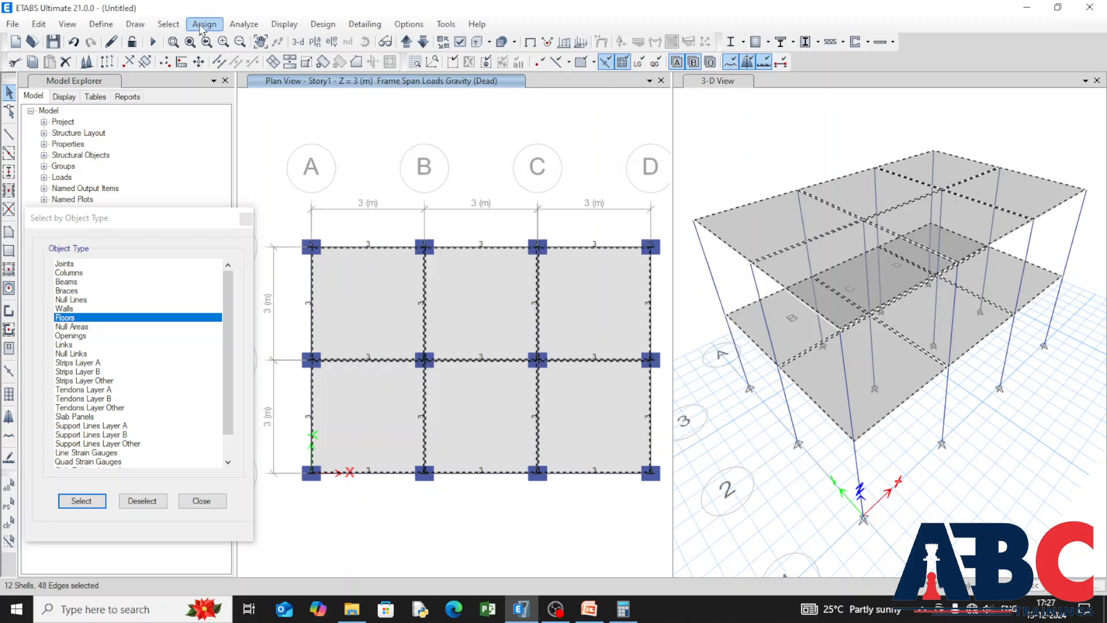
# Step: Start a uniform shell load assignment for the floors and calculate 0.15 × 25 in Calculator
pyautogui.click(204, 24)
pyautogui.moveTo(337, 181)
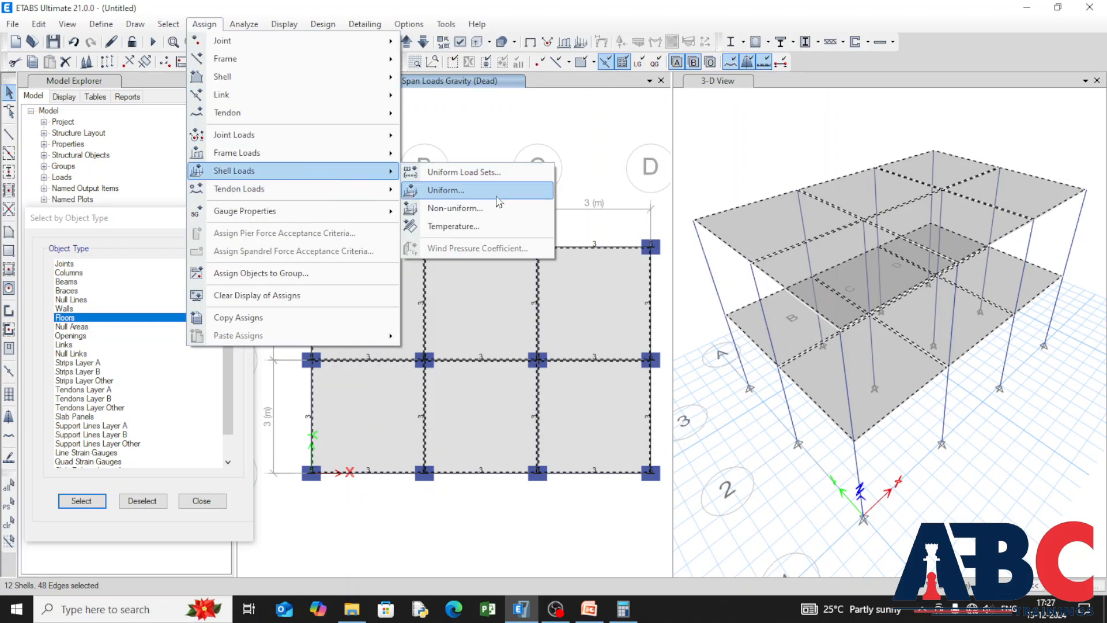
pyautogui.click(446, 190)
pyautogui.click(622, 611)
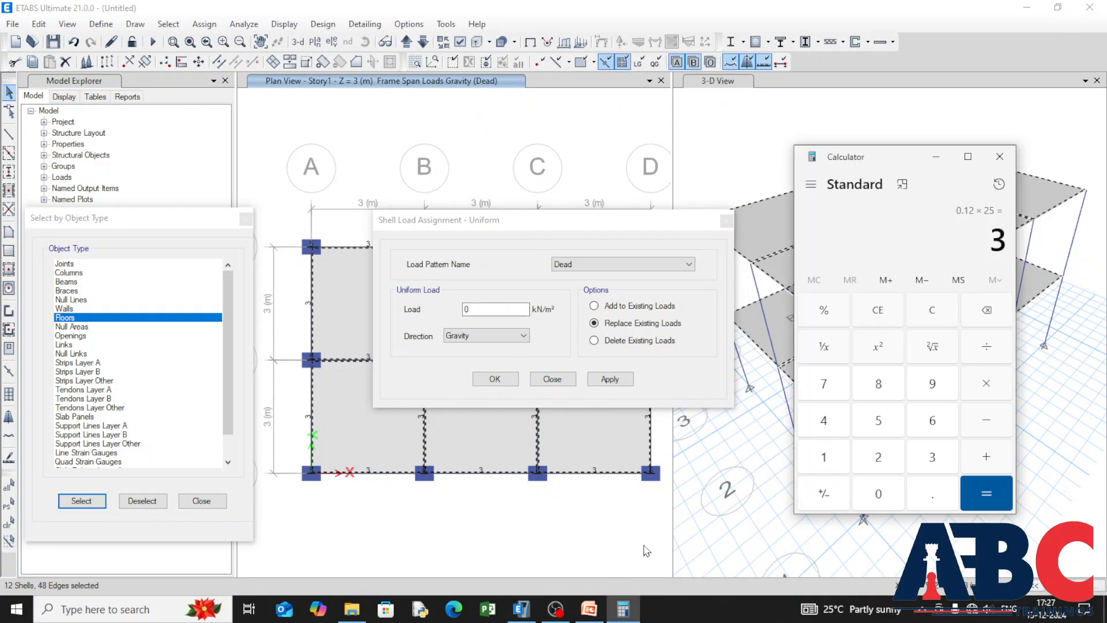
pyautogui.press('Escape')
pyautogui.write('0.152')
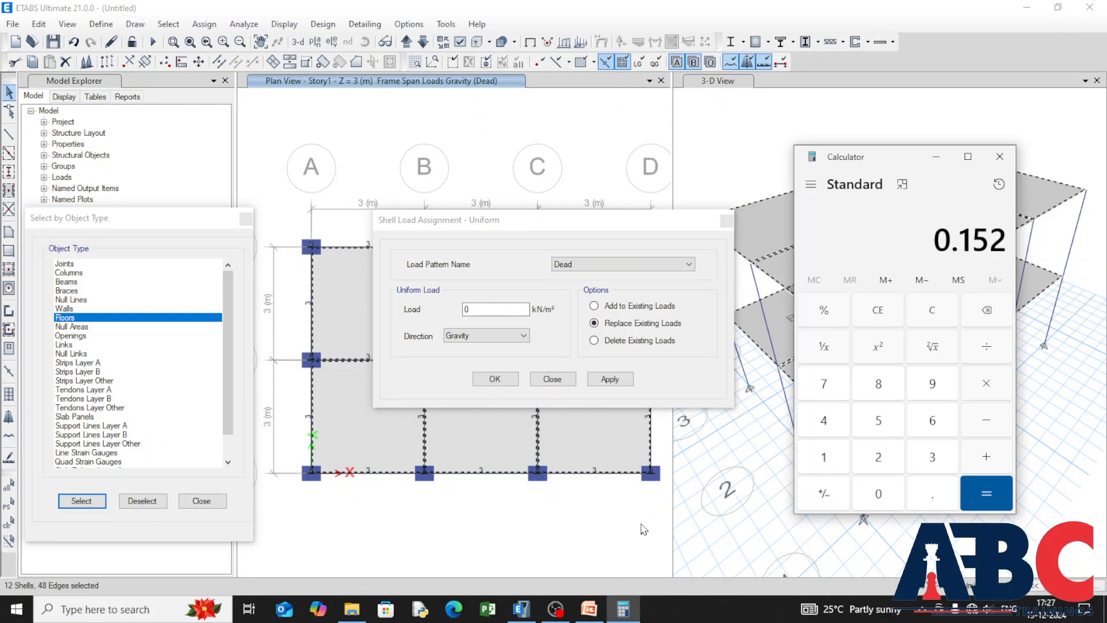
pyautogui.press('BackSpace')
pyautogui.write('25')
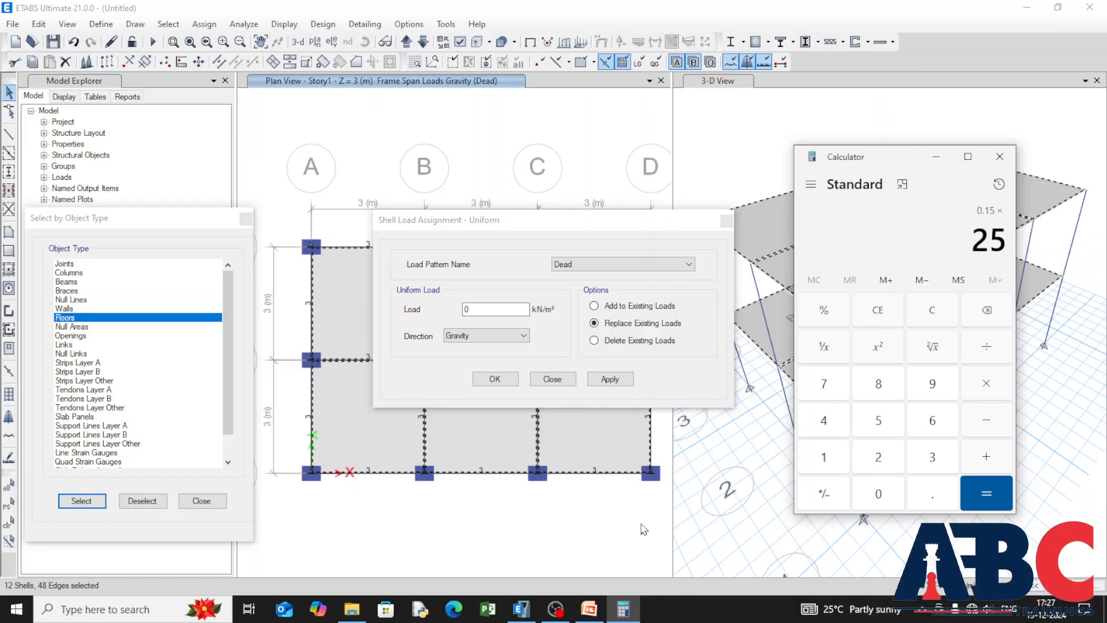
pyautogui.press('Return')
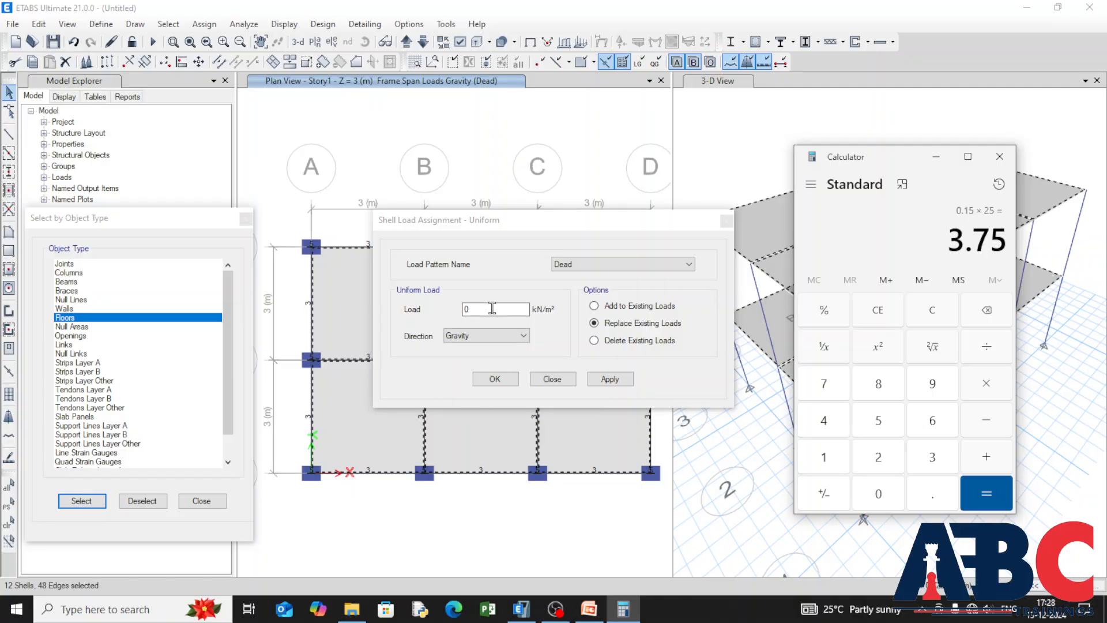
# Step: Add a uniform gravity load of 3.75 kN/m² to the selected floors under the Dead pattern, adding to existing loads
pyautogui.click(594, 306)
pyautogui.doubleClick(466, 310)
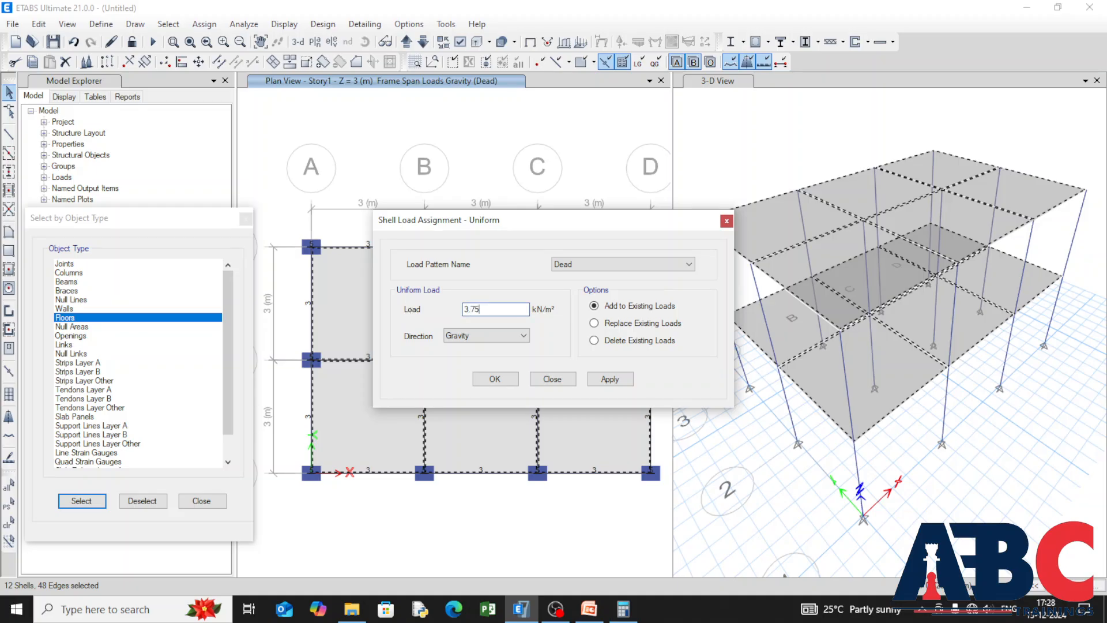
pyautogui.click(624, 608)
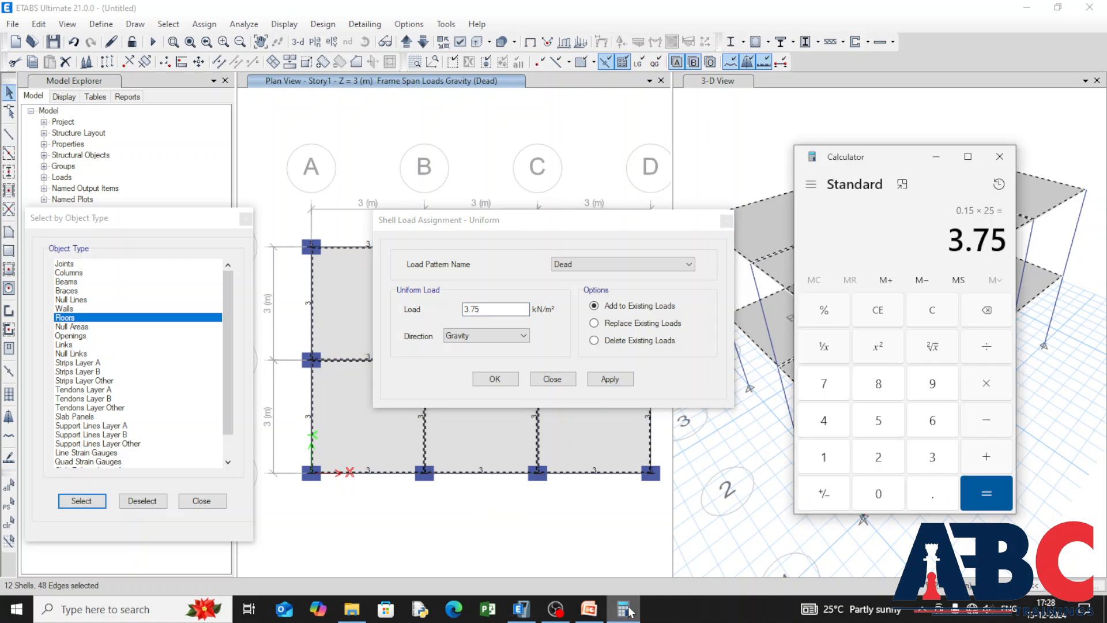
pyautogui.click(625, 608)
pyautogui.click(620, 380)
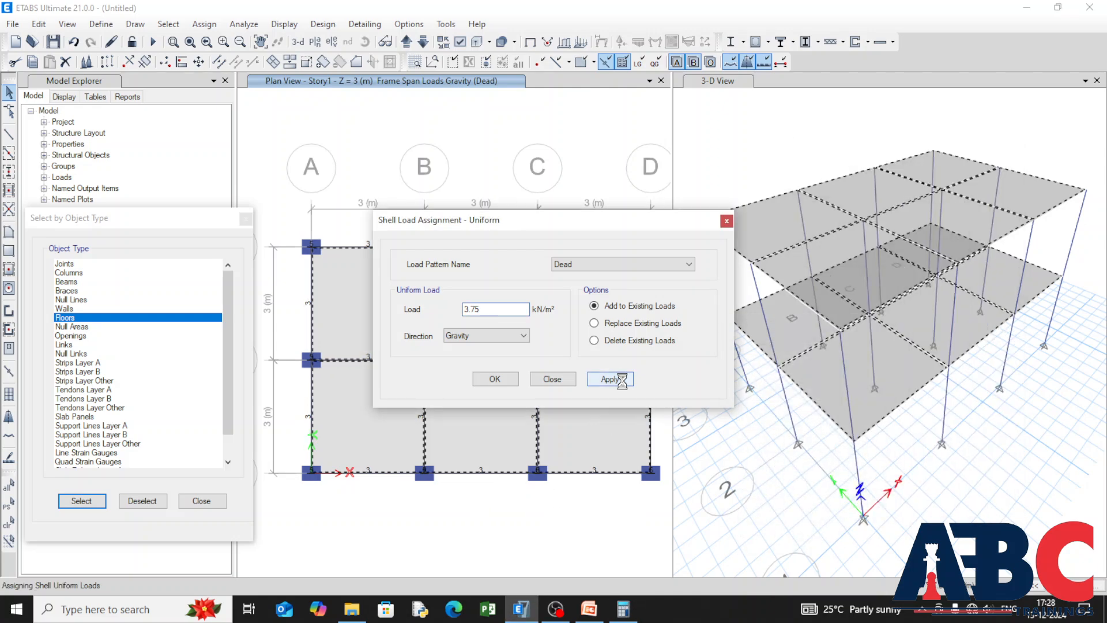
# Step: Close the uniform shell load assignment and select all columns and beams by object type
pyautogui.click(495, 379)
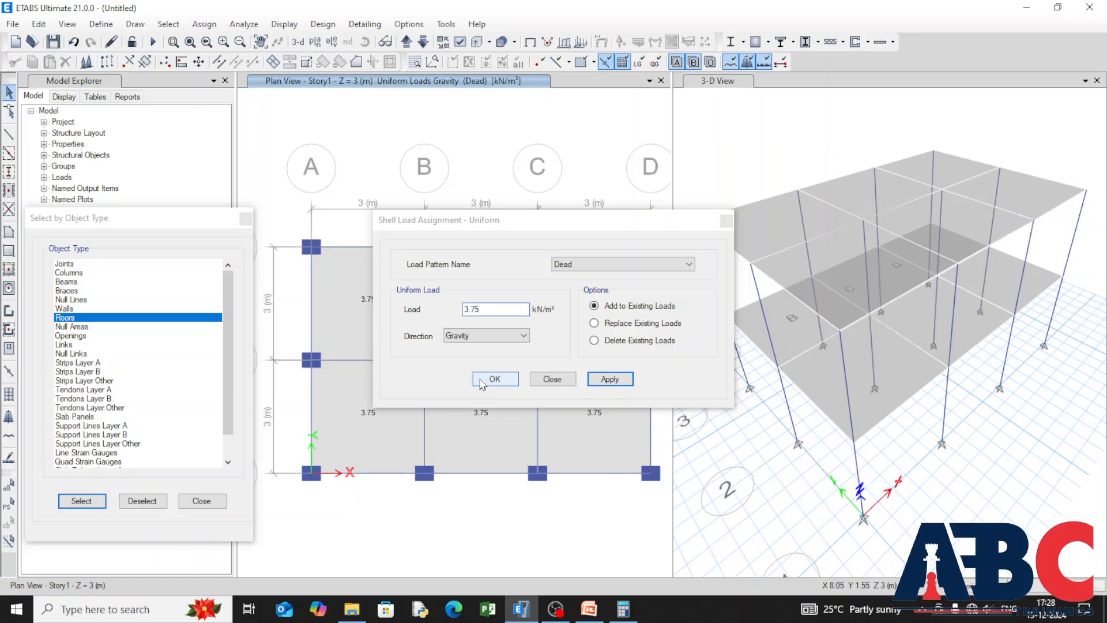
pyautogui.moveTo(68, 273); pyautogui.dragTo(69, 283)
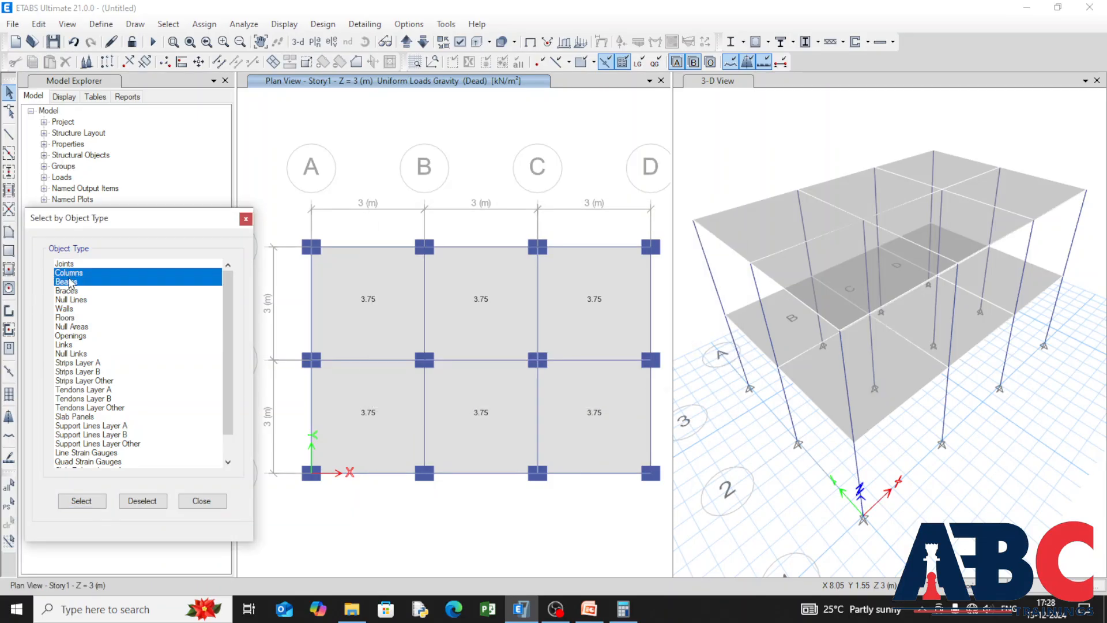
pyautogui.click(81, 502)
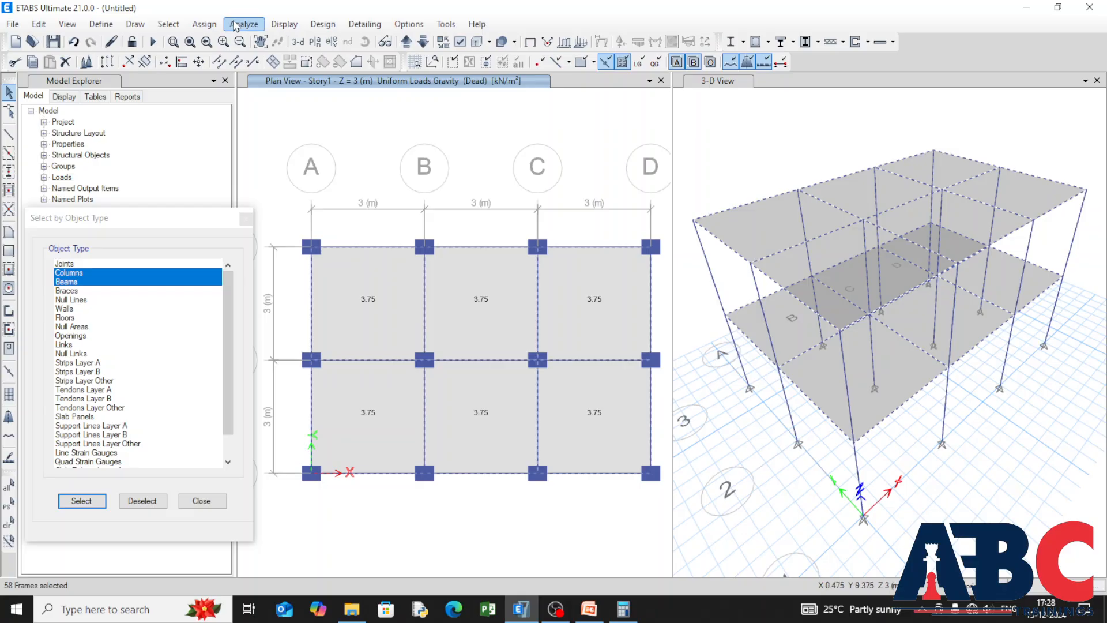
# Step: Add a uniform gravity load of 3 kN/m to the selected columns and beams under the Live pattern, adding to existing loads
pyautogui.click(196, 26)
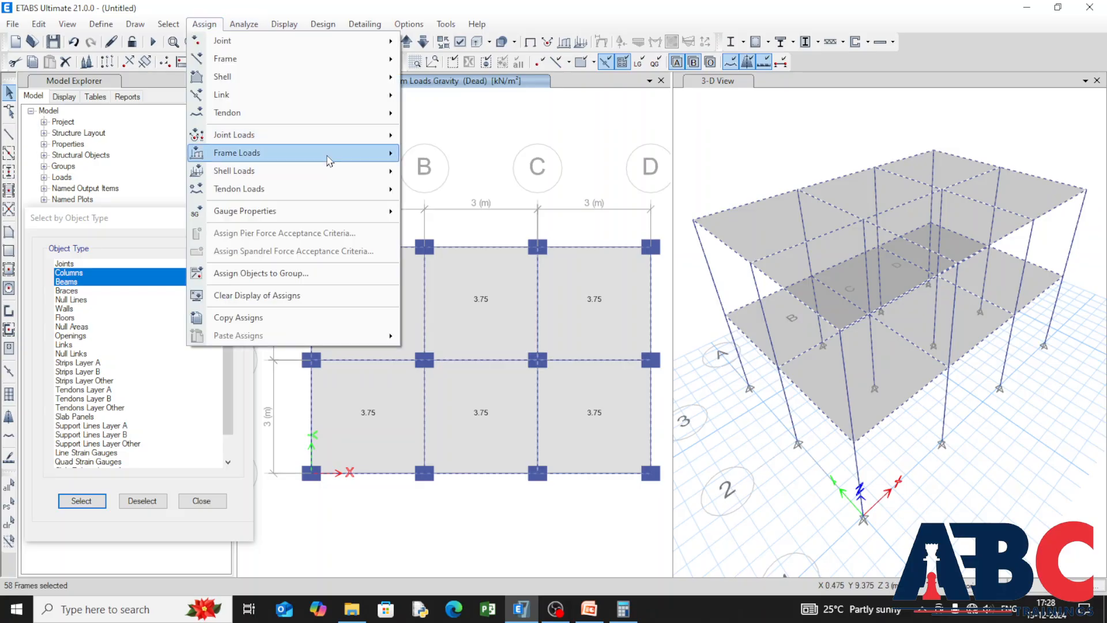
pyautogui.moveTo(329, 154)
pyautogui.click(503, 173)
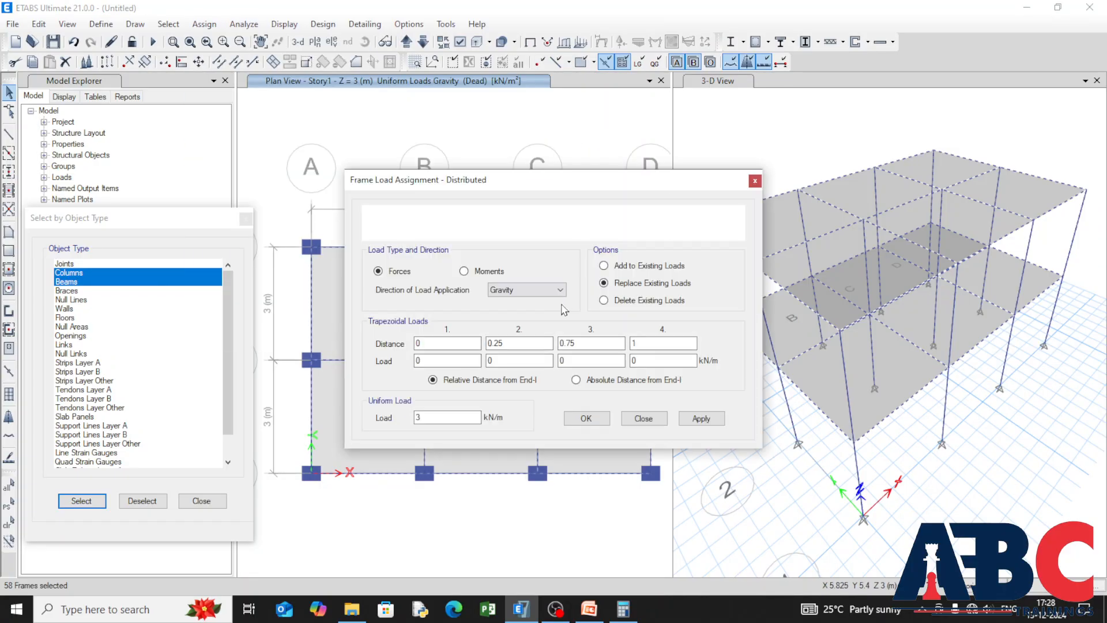
pyautogui.click(672, 225)
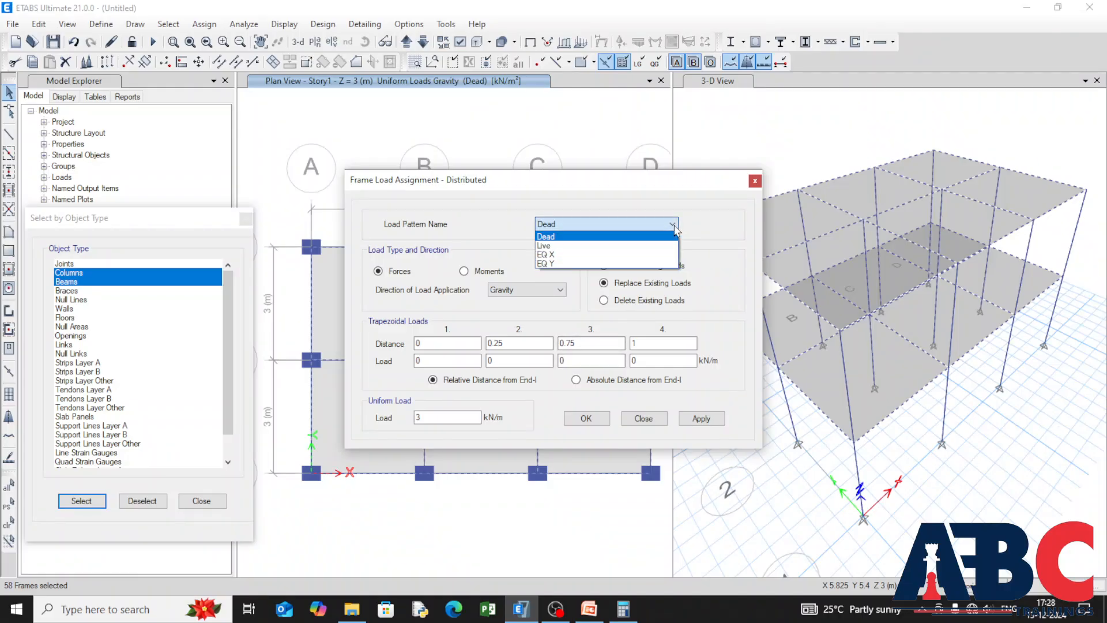
pyautogui.click(635, 246)
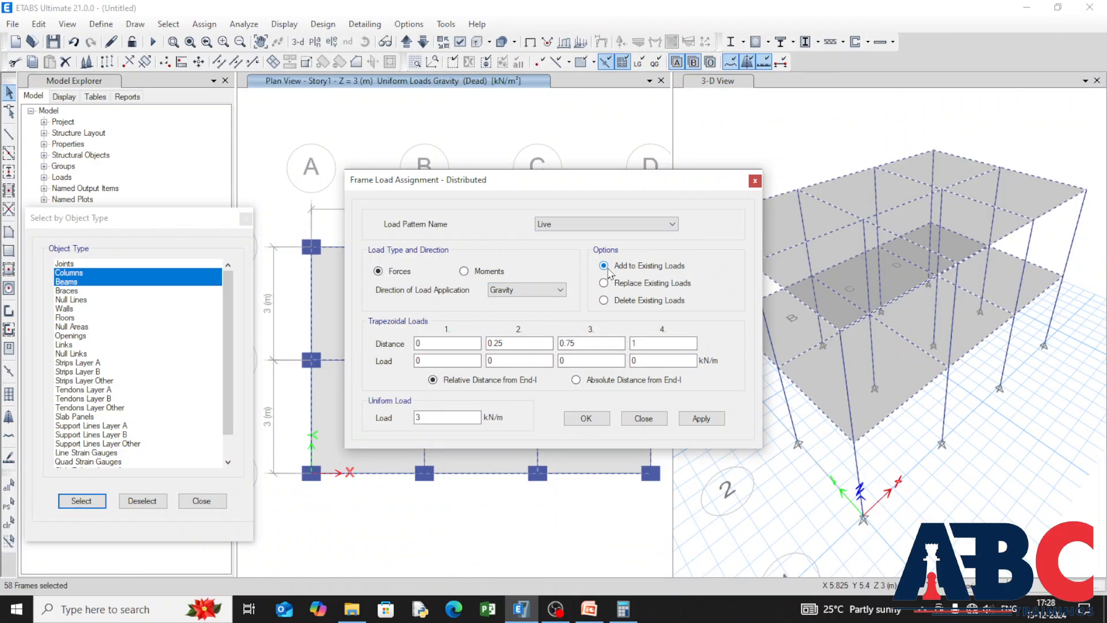
pyautogui.doubleClick(427, 416)
pyautogui.click(701, 419)
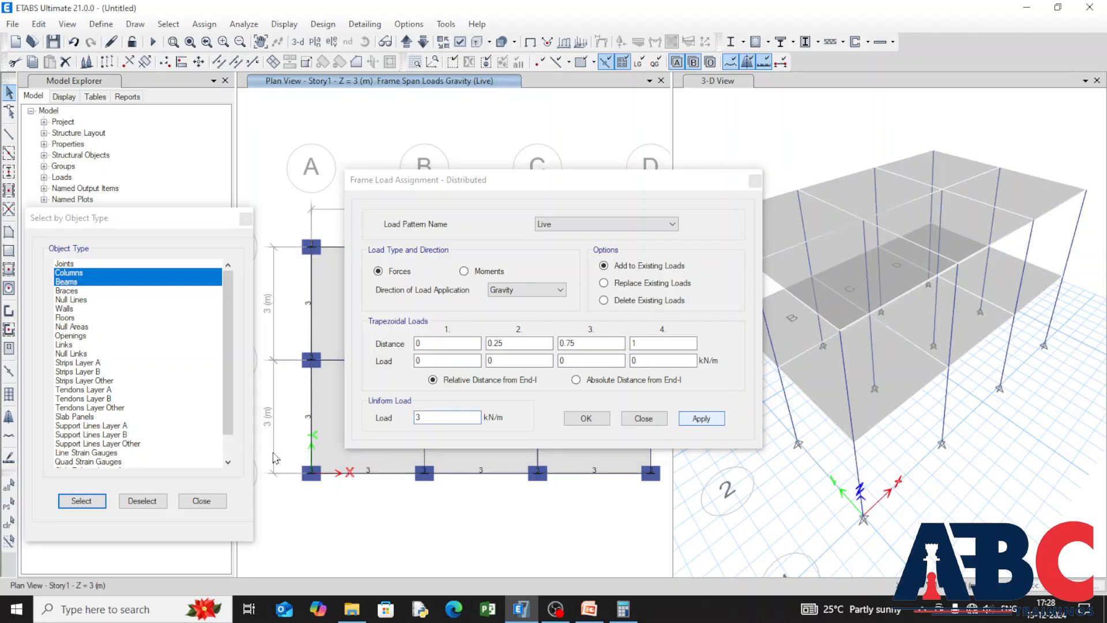
# Step: Reselect the columns and beams and set a distributed load under the EQ X pattern in the Global-X direction with a uniform load of 1 kN/m
pyautogui.click(69, 500)
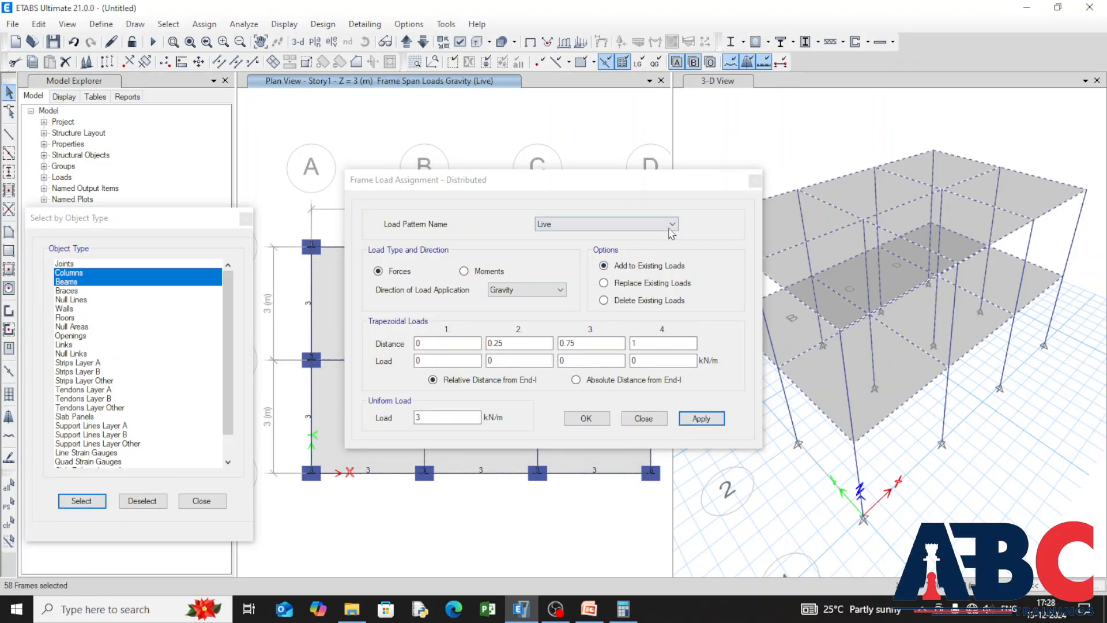
pyautogui.click(671, 224)
pyautogui.click(645, 254)
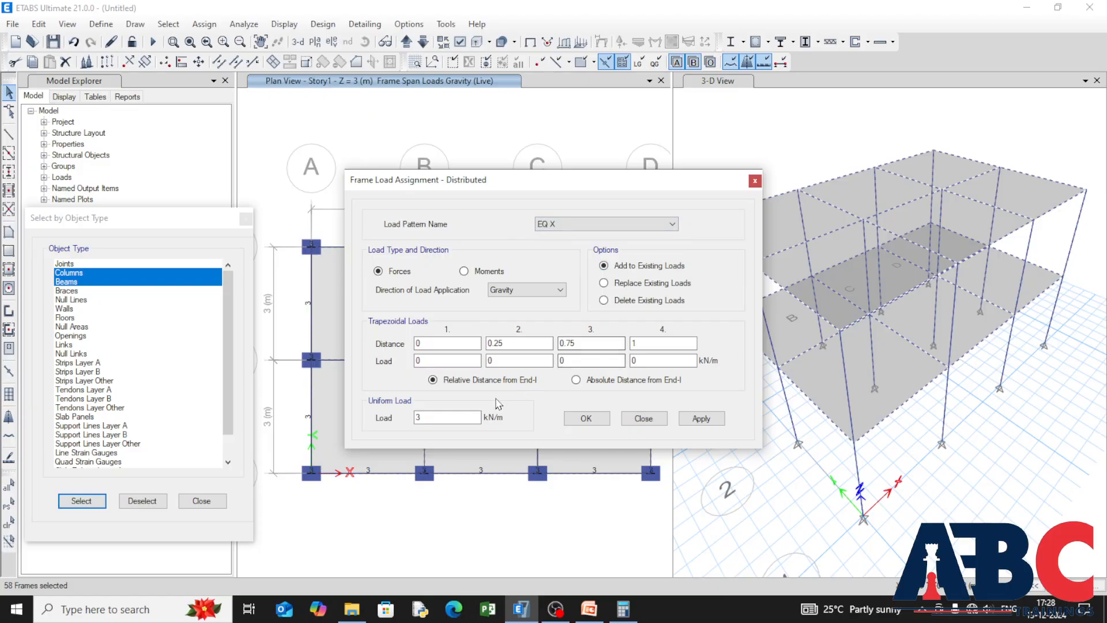
pyautogui.click(528, 290)
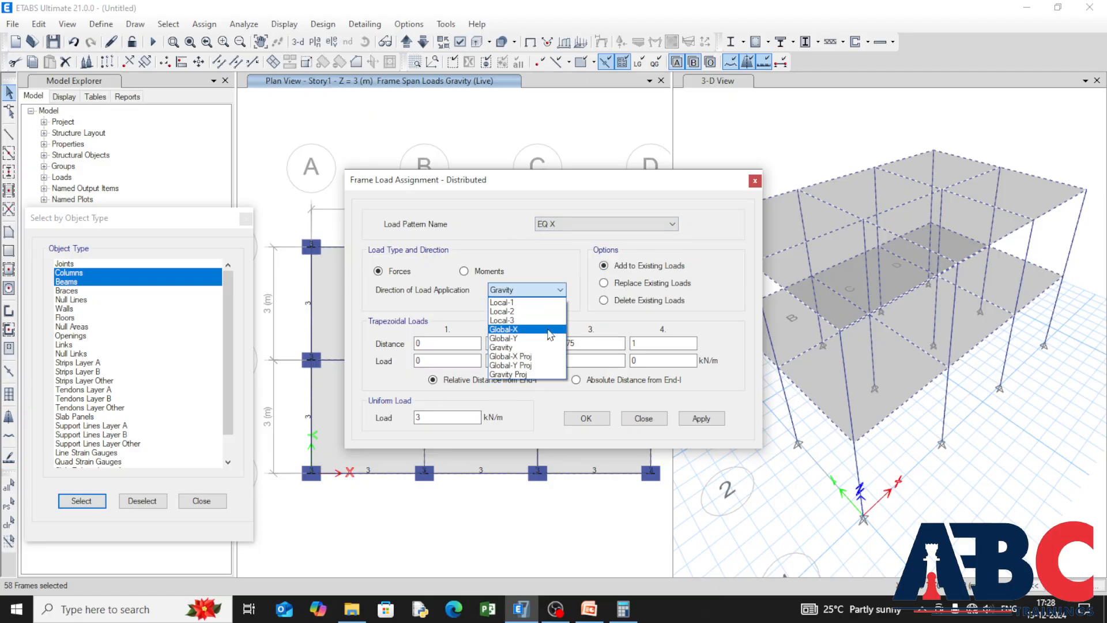
pyautogui.click(518, 327)
pyautogui.moveTo(432, 416); pyautogui.dragTo(372, 423)
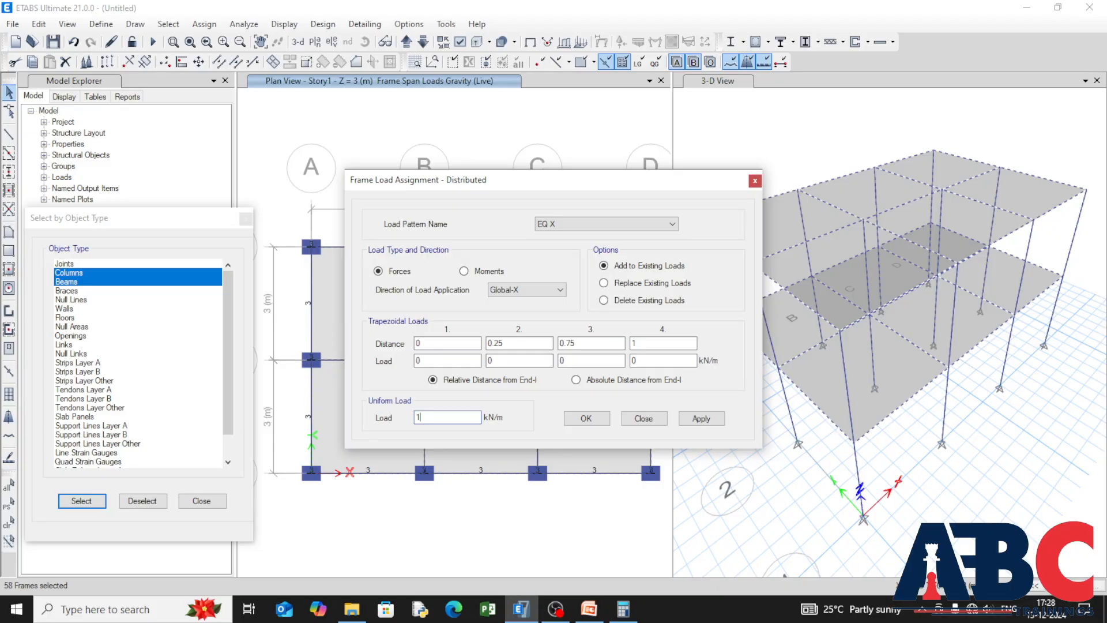
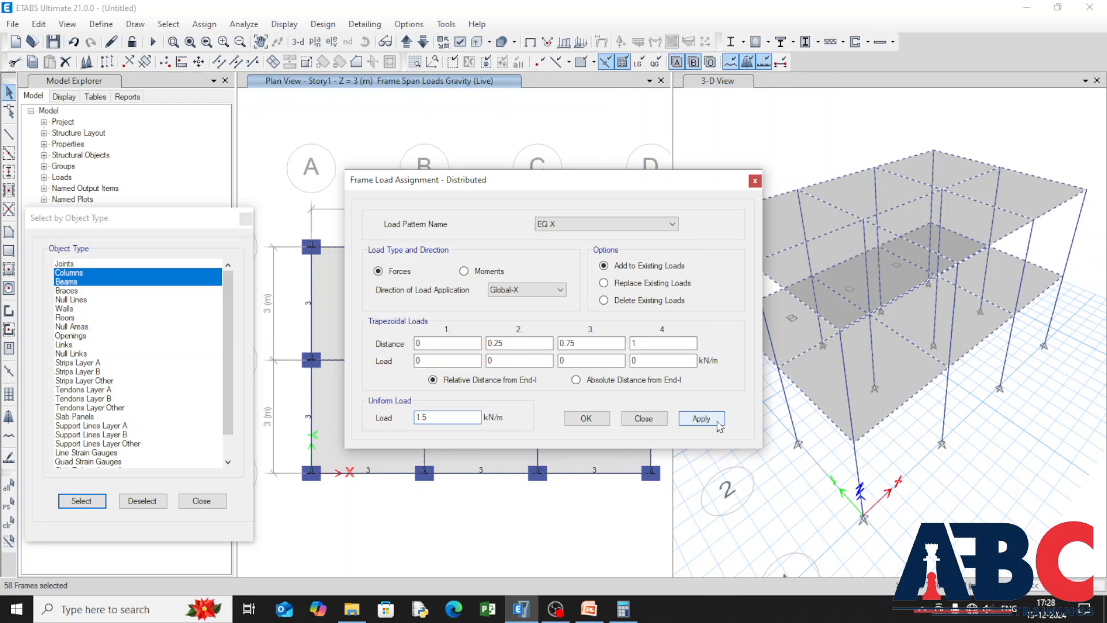
# Step: Apply the 1.5 kN/m EQ X load to the selected columns and beams, and assign 1.5 kN/m under EQ Y in the Global-Y direction
pyautogui.click(701, 418)
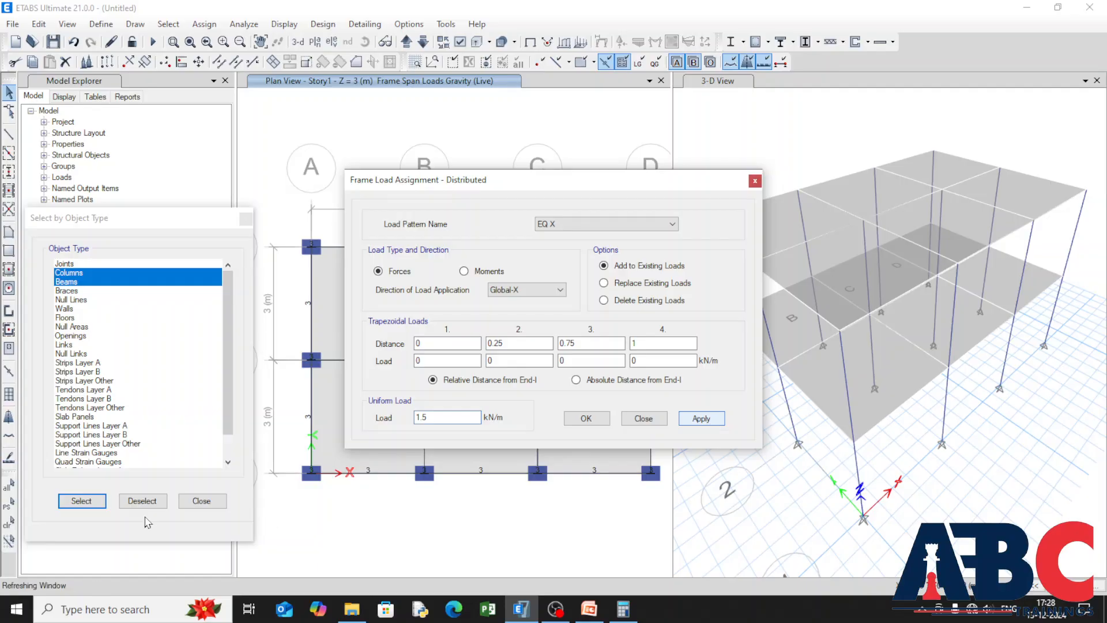
pyautogui.click(668, 224)
pyautogui.click(658, 264)
pyautogui.click(560, 289)
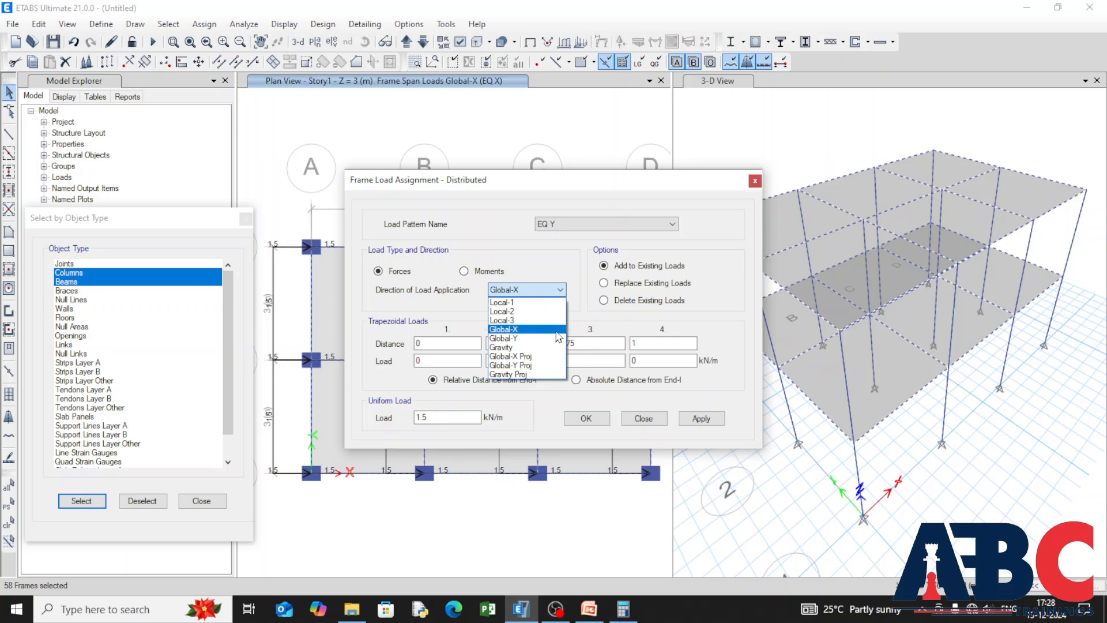
pyautogui.click(519, 336)
pyautogui.click(719, 421)
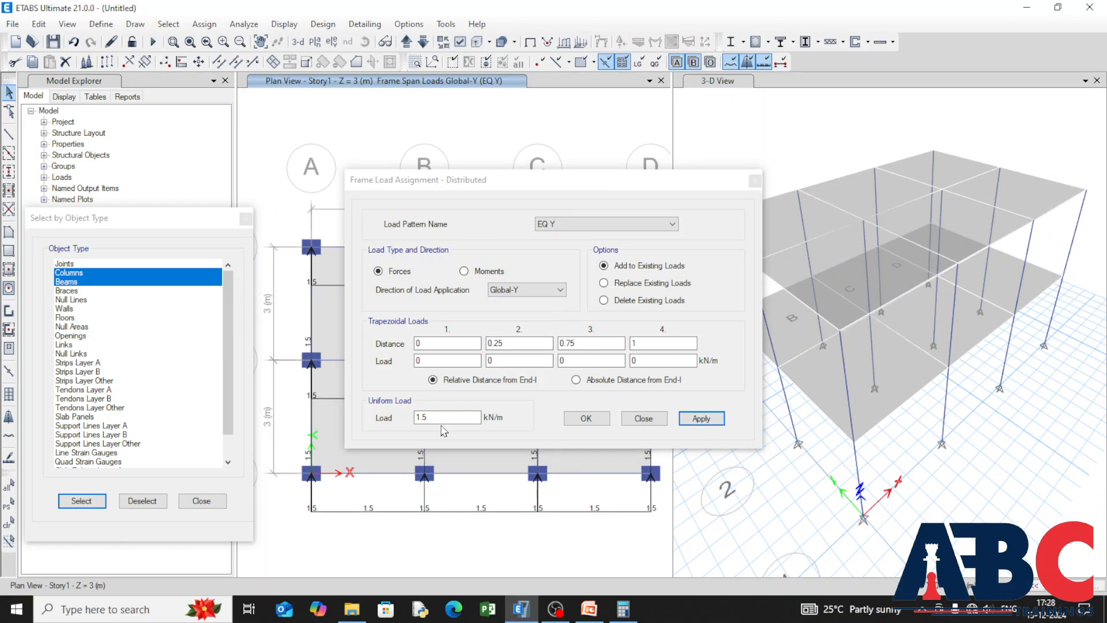
pyautogui.click(579, 421)
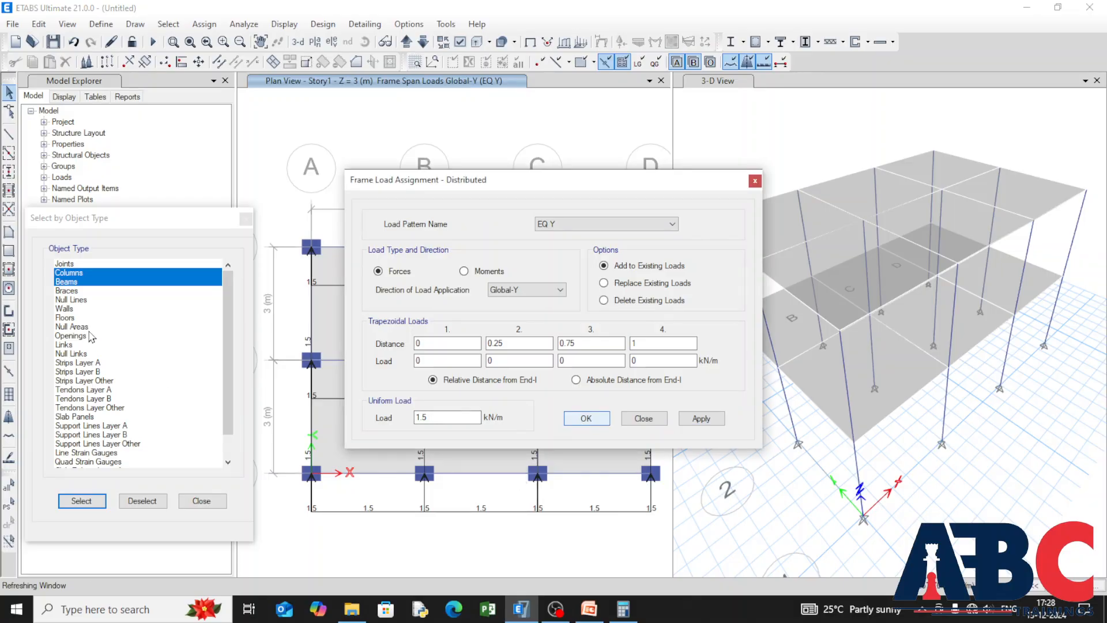
# Step: Select all floors by object type and open the uniform shell load assignment
pyautogui.click(65, 318)
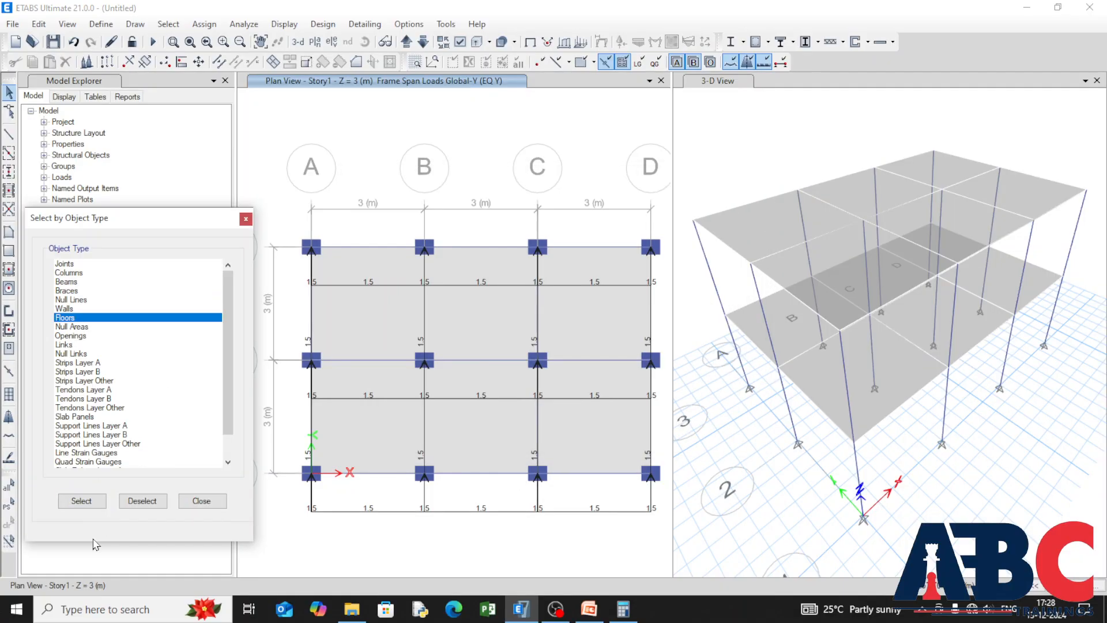
pyautogui.click(81, 501)
pyautogui.click(168, 25)
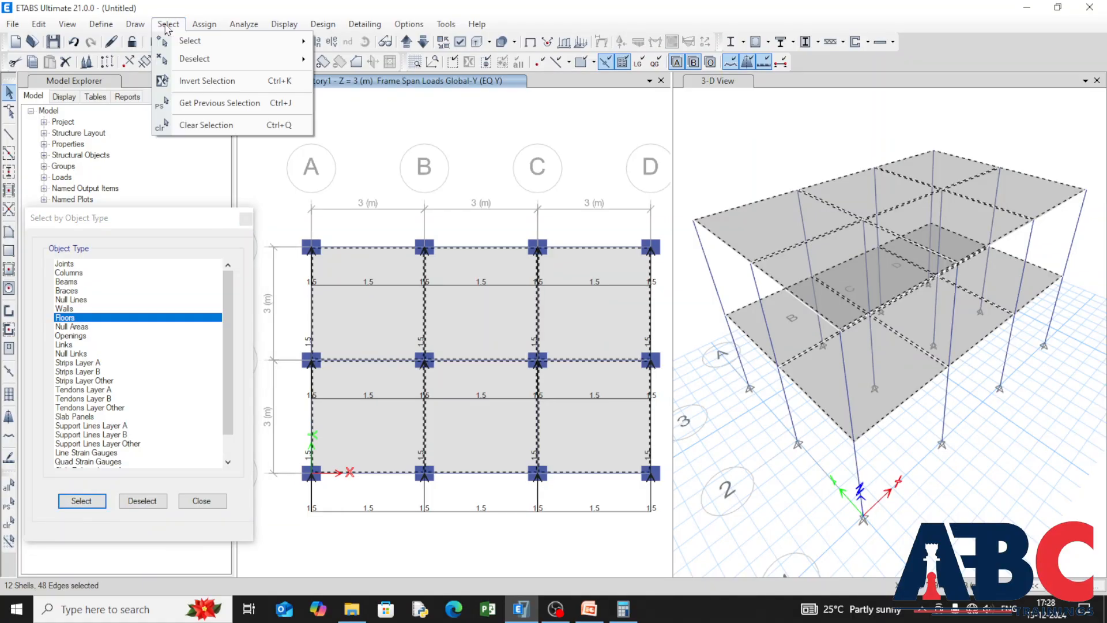
pyautogui.click(205, 25)
pyautogui.click(208, 27)
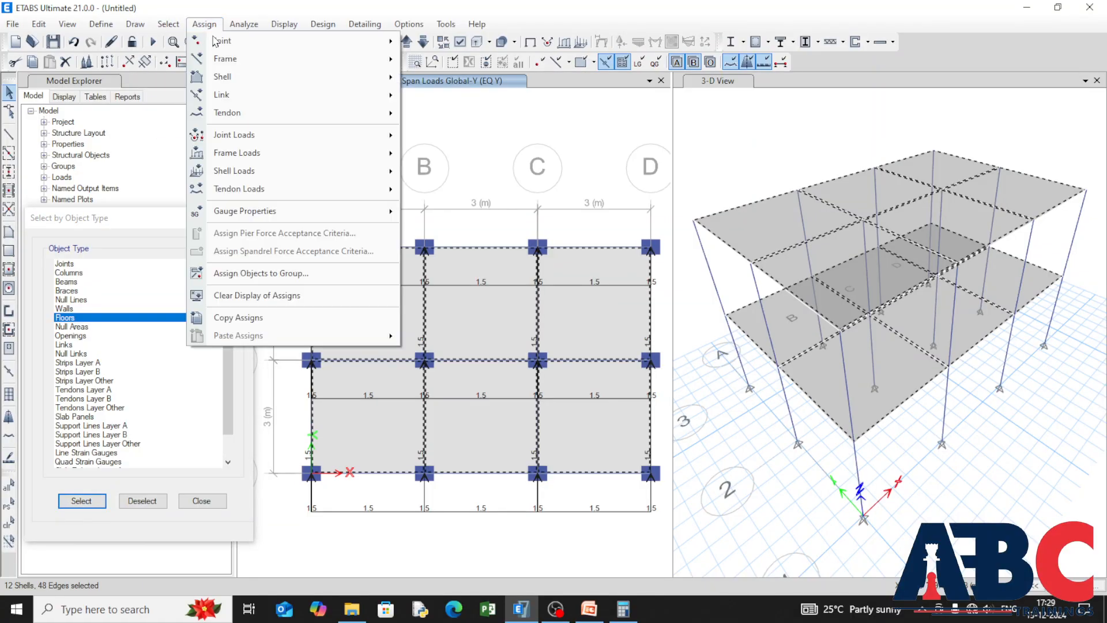
pyautogui.moveTo(291, 173)
pyautogui.click(512, 193)
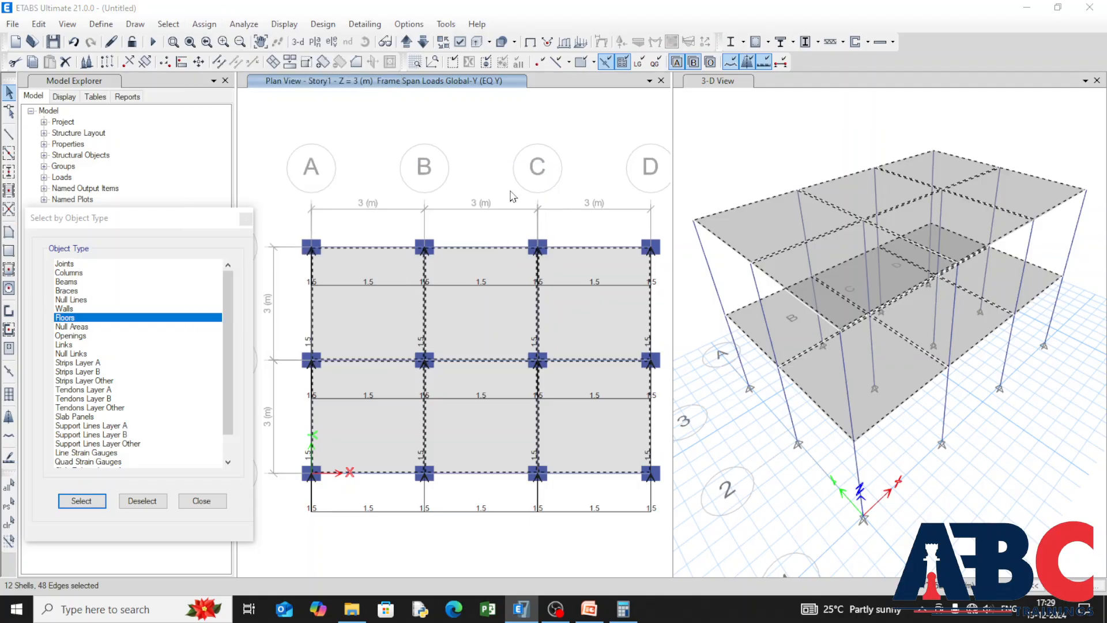
# Step: Add a uniform gravity load of 3 kN/m² to the selected floors under the Live pattern, adding to existing loads
pyautogui.click(689, 264)
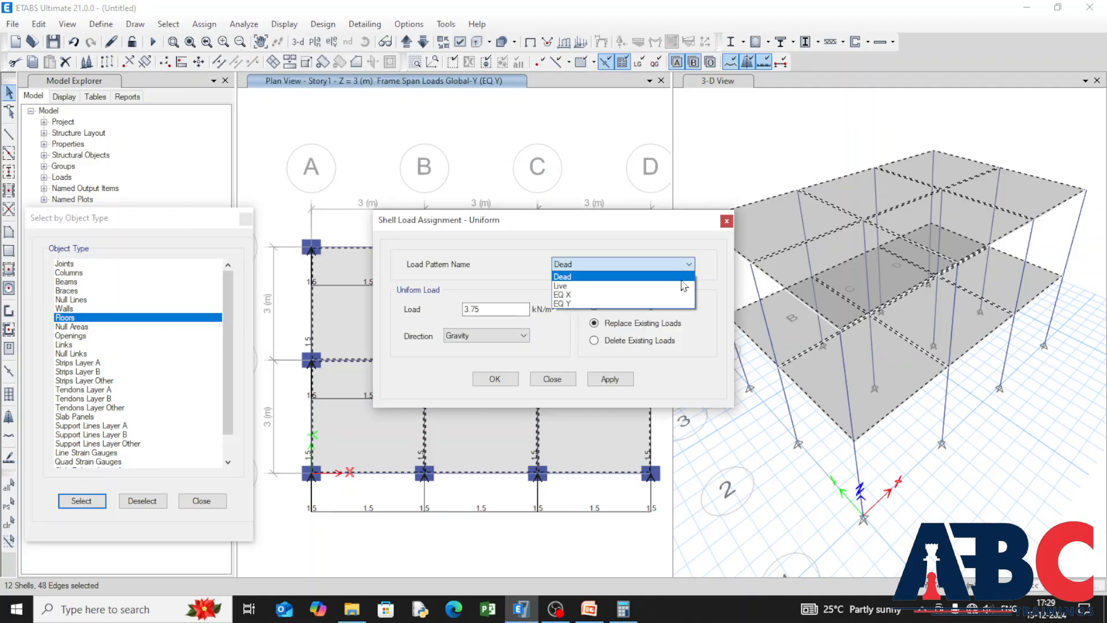
pyautogui.click(686, 285)
pyautogui.doubleClick(486, 306)
pyautogui.write('3')
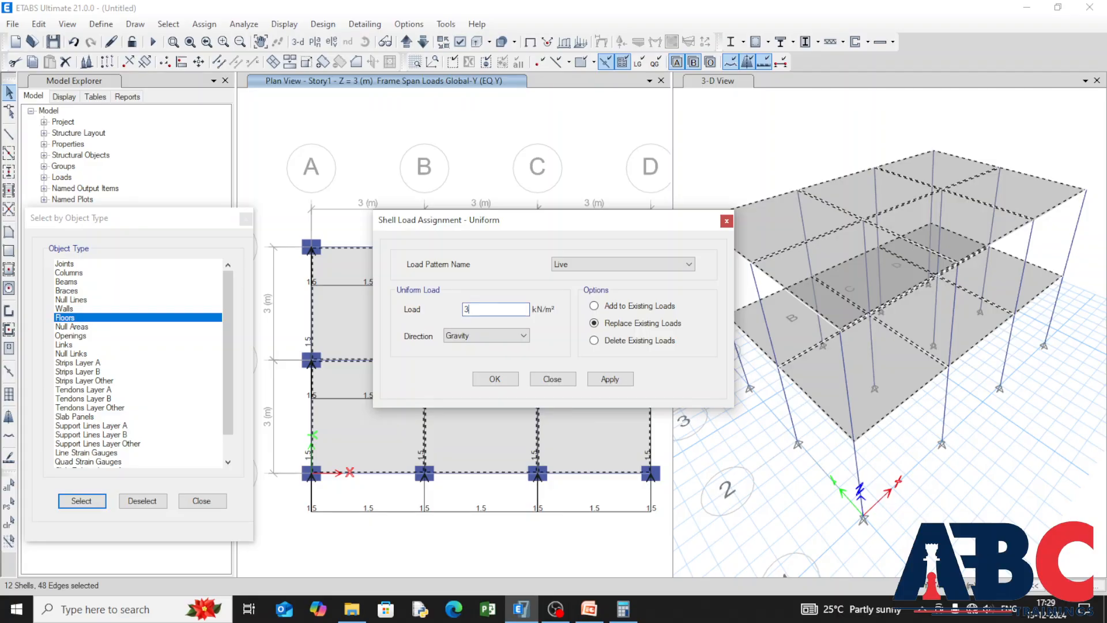
pyautogui.click(594, 305)
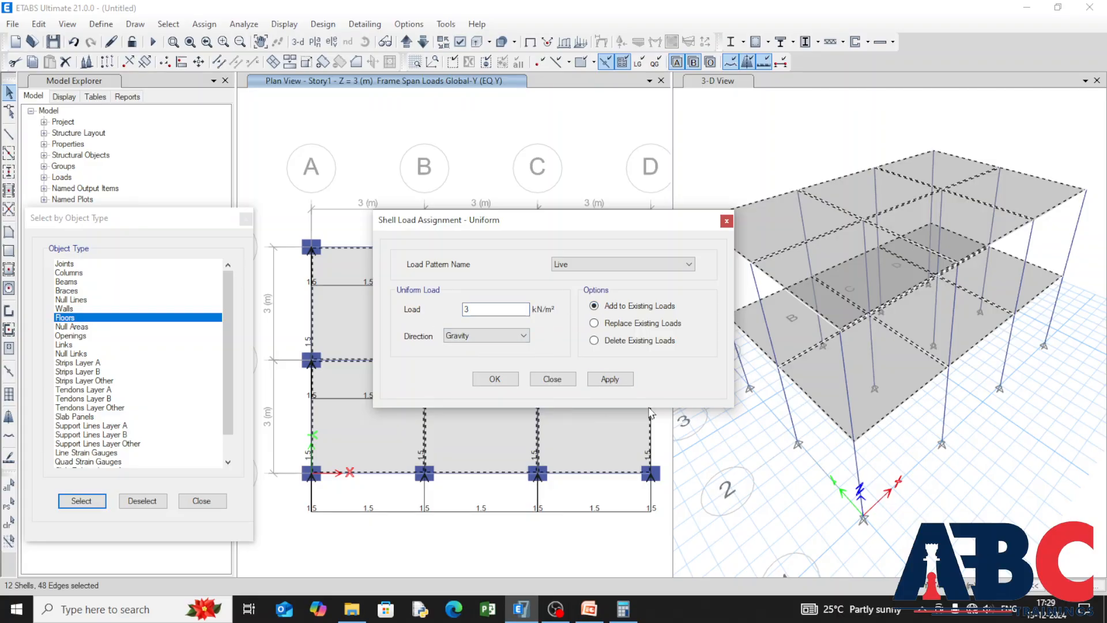
pyautogui.click(610, 379)
# Step: Reselect the floors and add a uniform load of 1.5 kN/m² under the EQ X pattern in the Global-X direction
pyautogui.click(79, 501)
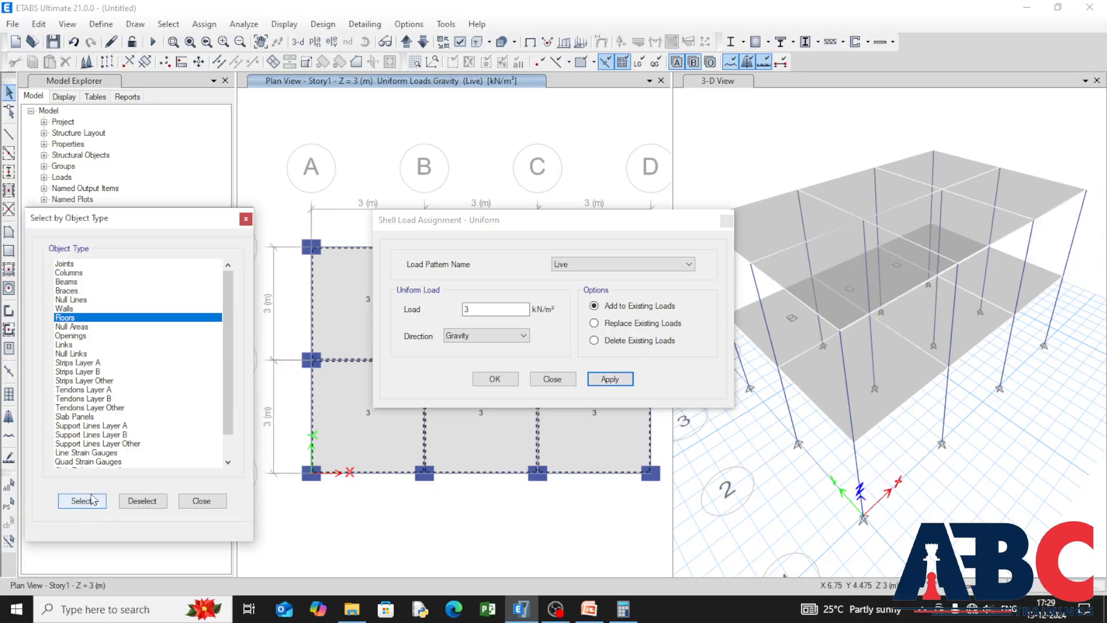
pyautogui.click(687, 264)
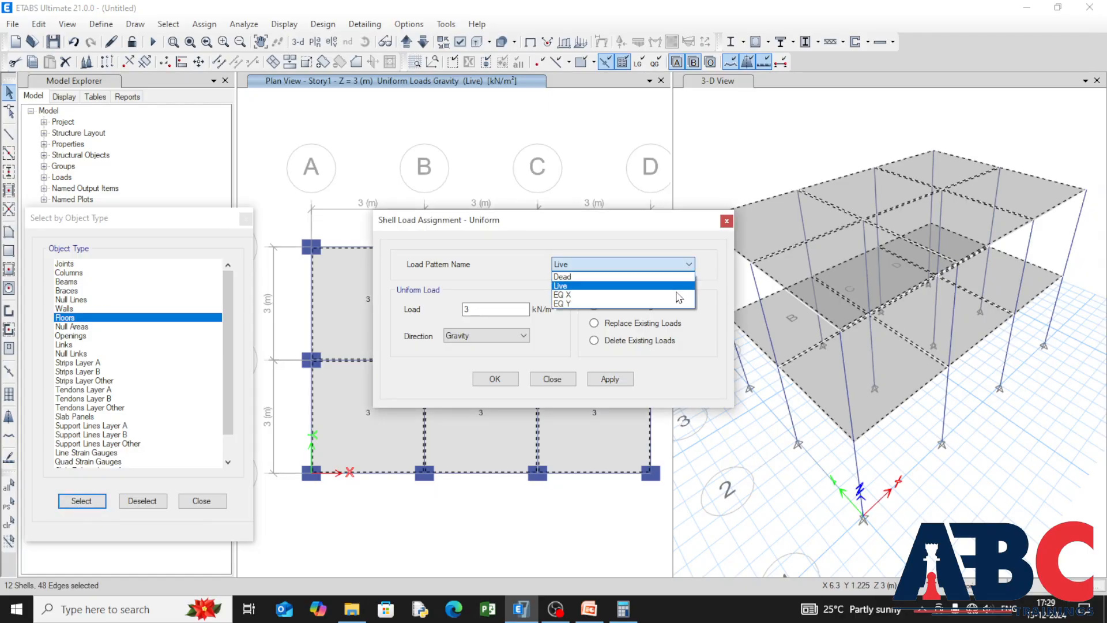
pyautogui.click(679, 295)
pyautogui.doubleClick(483, 310)
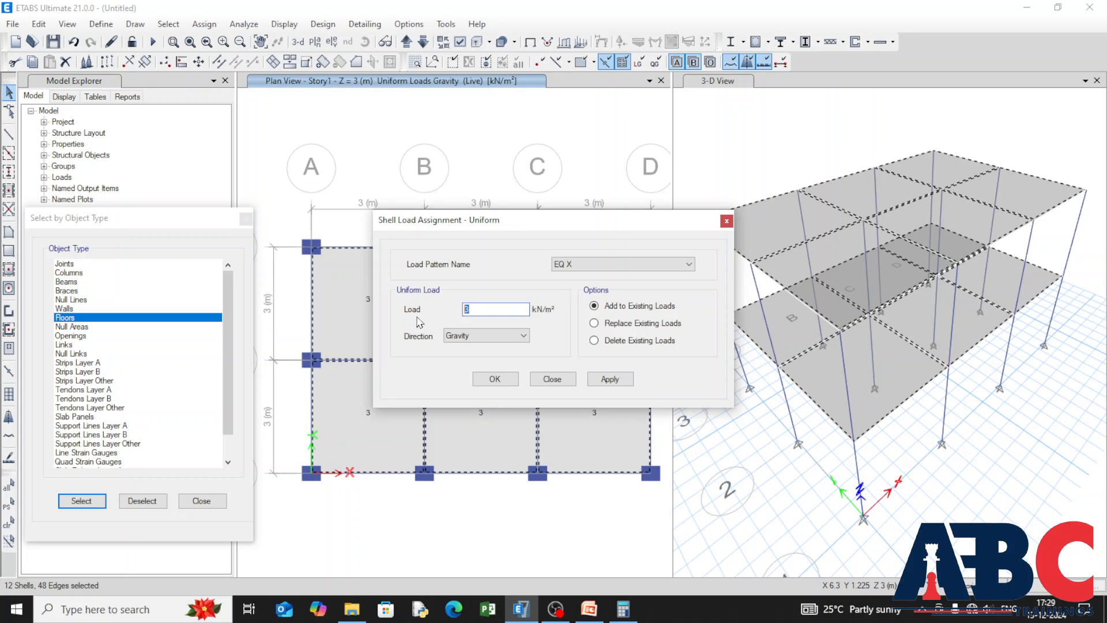
pyautogui.click(523, 336)
pyautogui.click(501, 376)
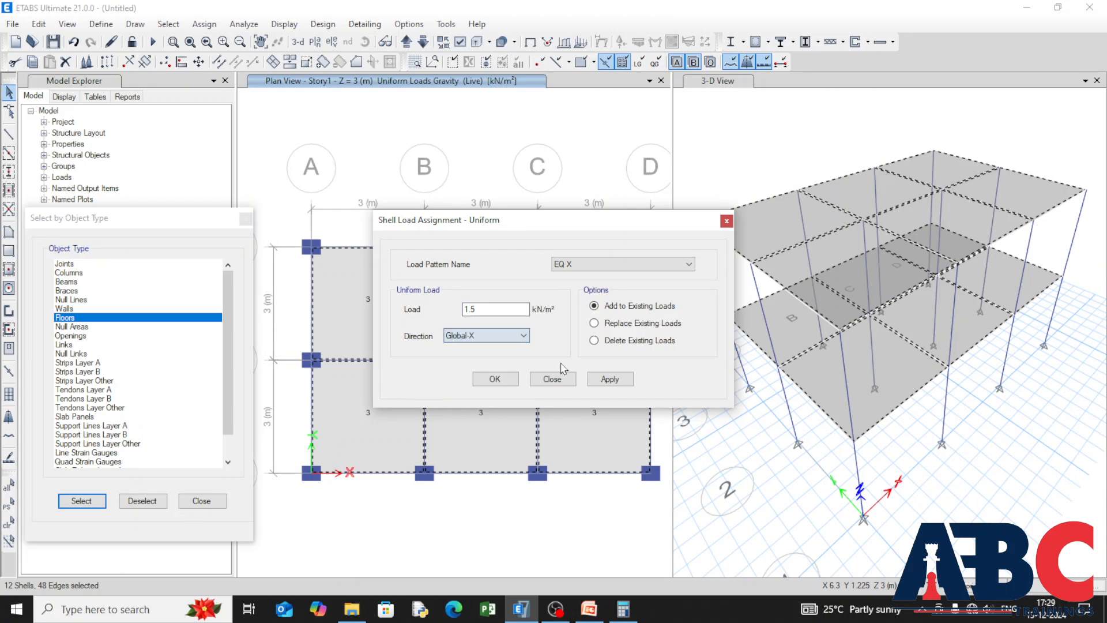
pyautogui.click(626, 382)
# Step: Reselect the floors, add 1.5 kN/m² under the EQ Y pattern in the Global-Y direction, and close the load assignment and selection dialogs
pyautogui.click(91, 503)
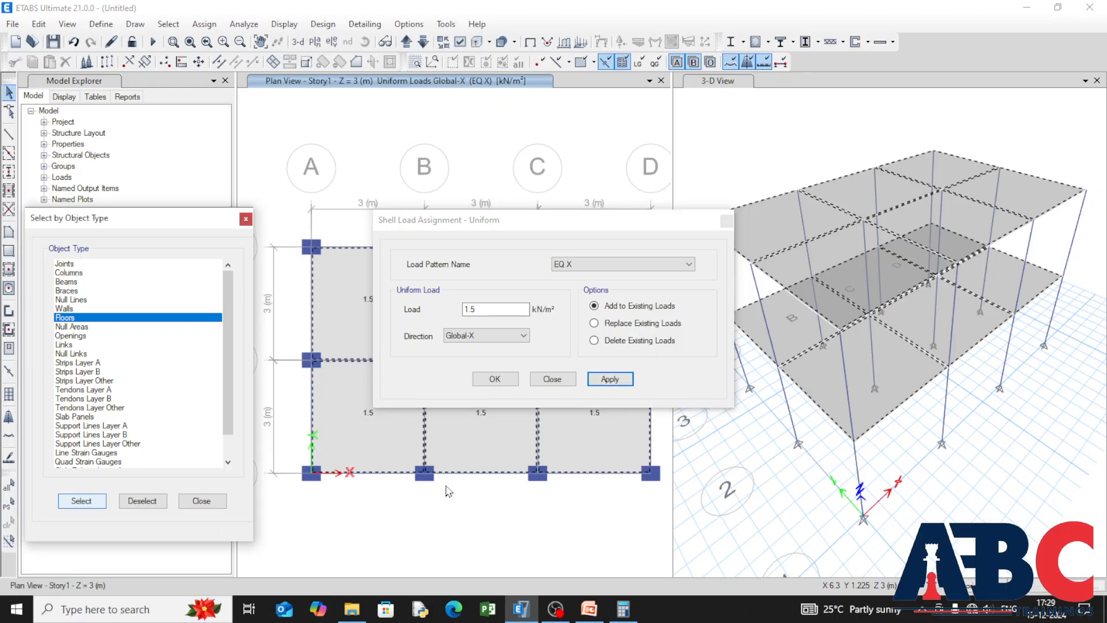
pyautogui.click(668, 265)
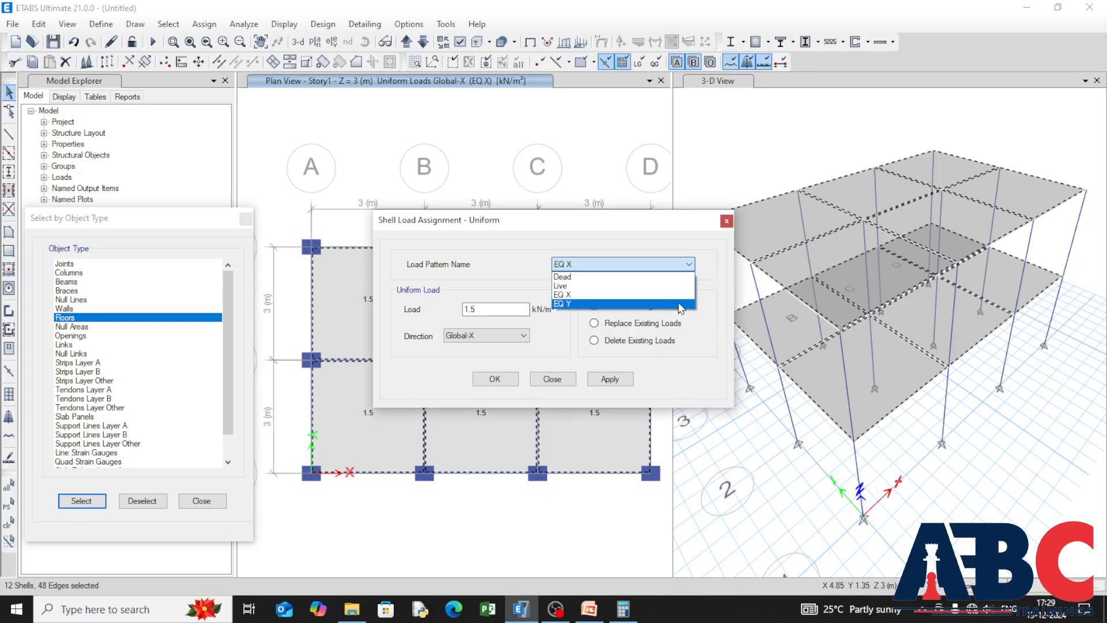
pyautogui.click(682, 311)
pyautogui.click(522, 335)
pyautogui.click(490, 375)
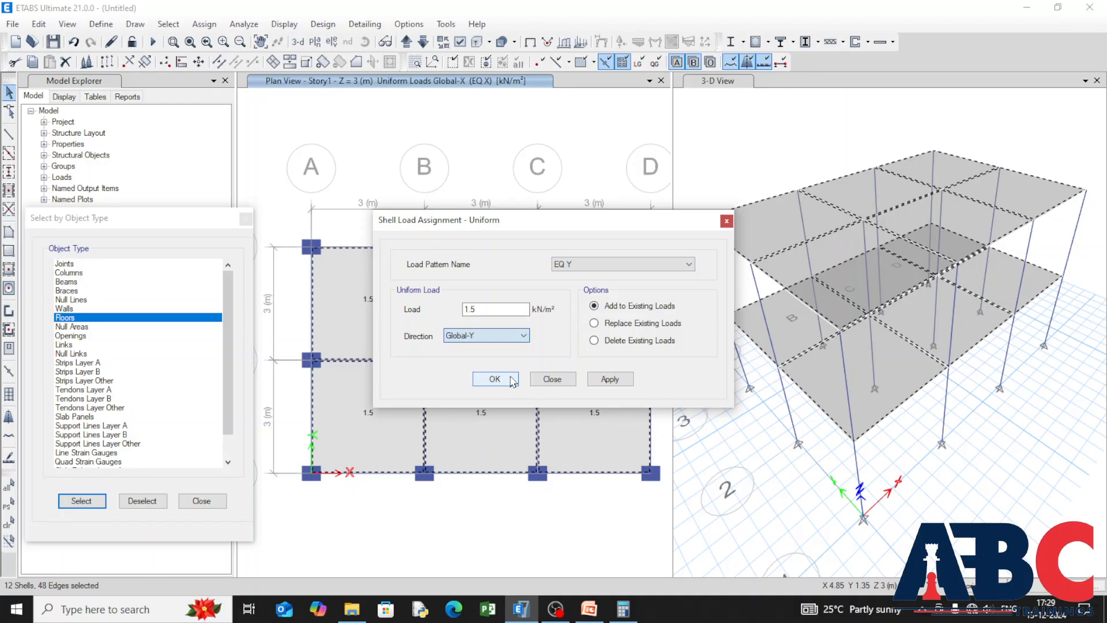
pyautogui.click(621, 384)
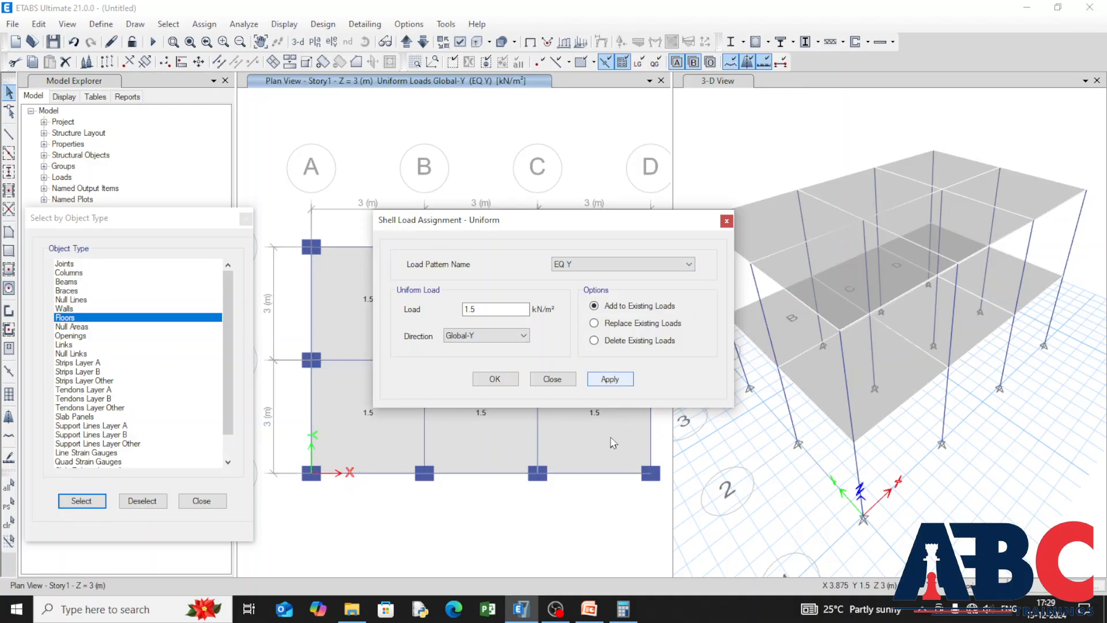
pyautogui.click(486, 382)
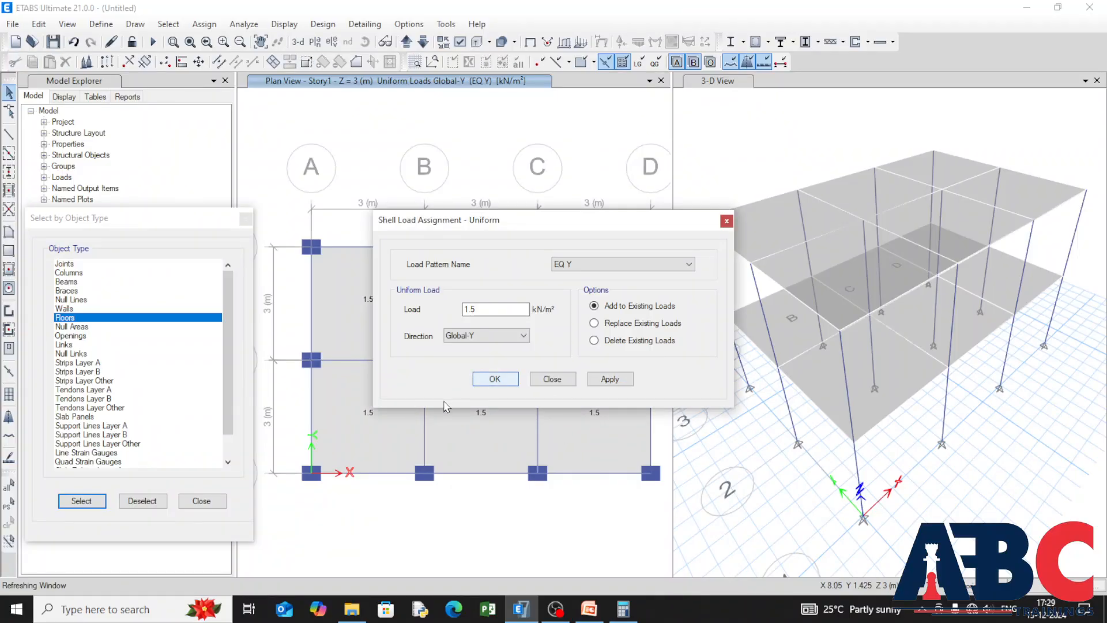
pyautogui.click(202, 500)
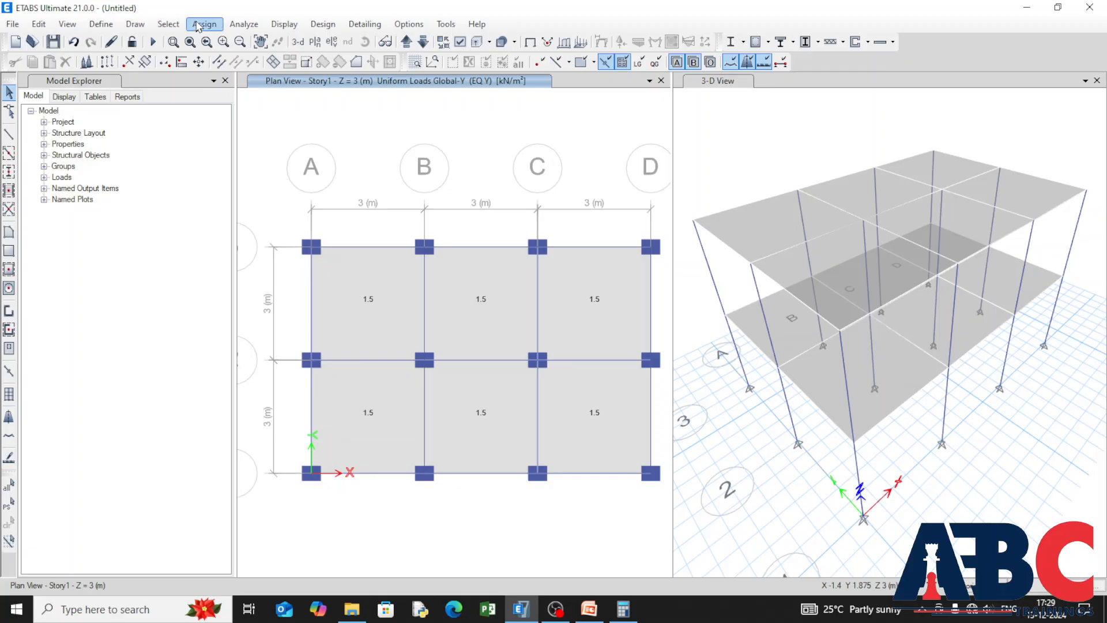
pyautogui.click(239, 26)
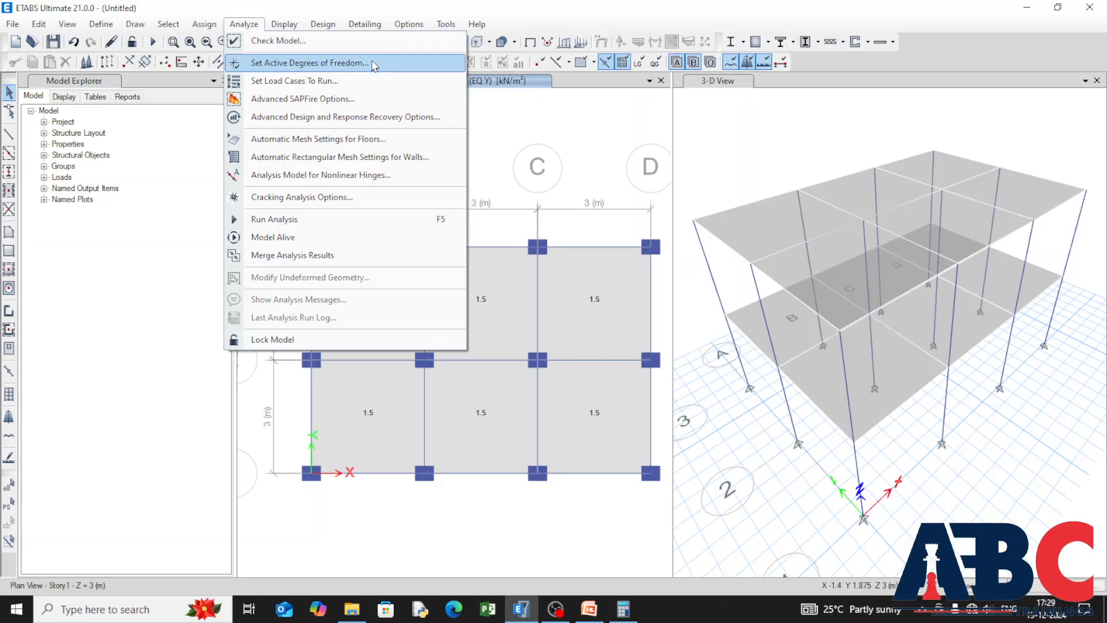
pyautogui.click(205, 24)
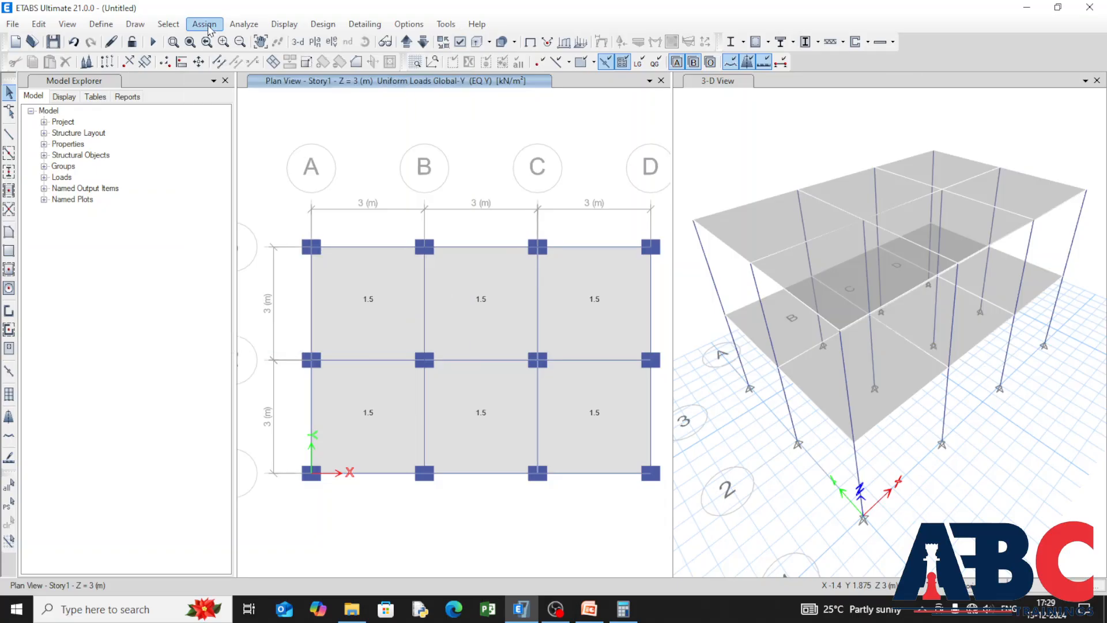
pyautogui.click(243, 26)
pyautogui.click(219, 26)
# Step: Check the model with all joint, frame, shell, meshing, loading and duplicate self mass checks enabled, and close the resulting report
pyautogui.click(230, 27)
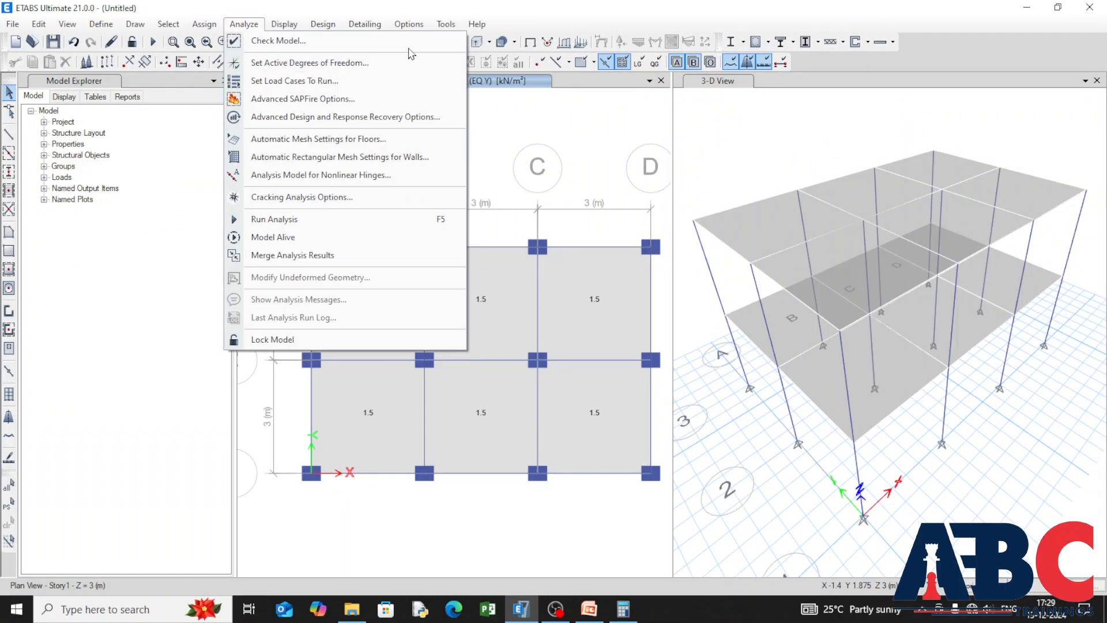
pyautogui.click(256, 40)
pyautogui.click(509, 484)
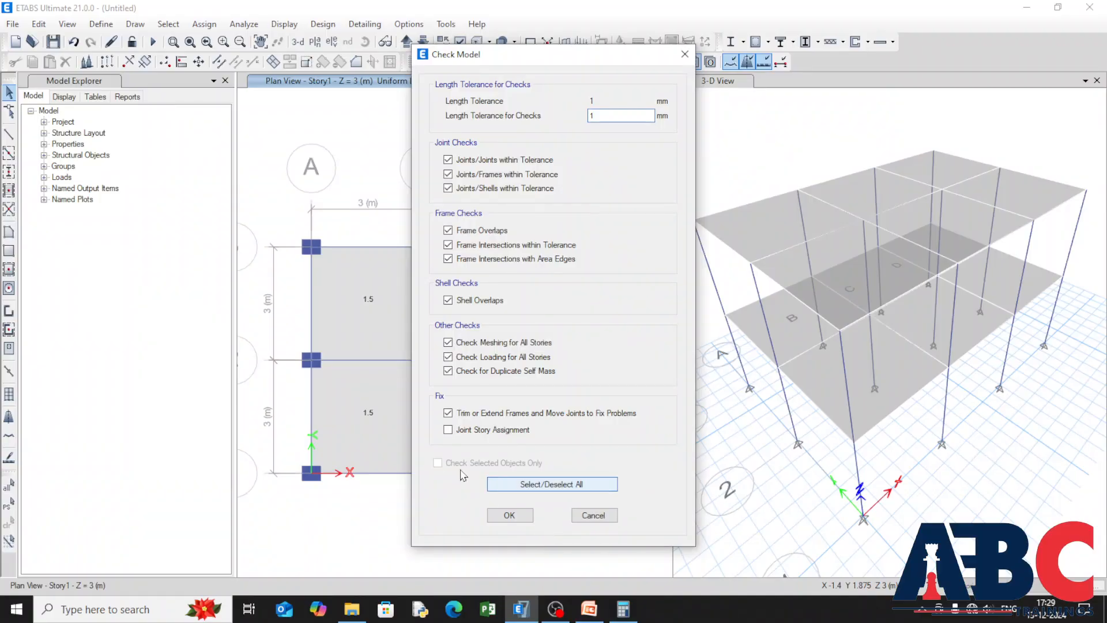
pyautogui.click(508, 515)
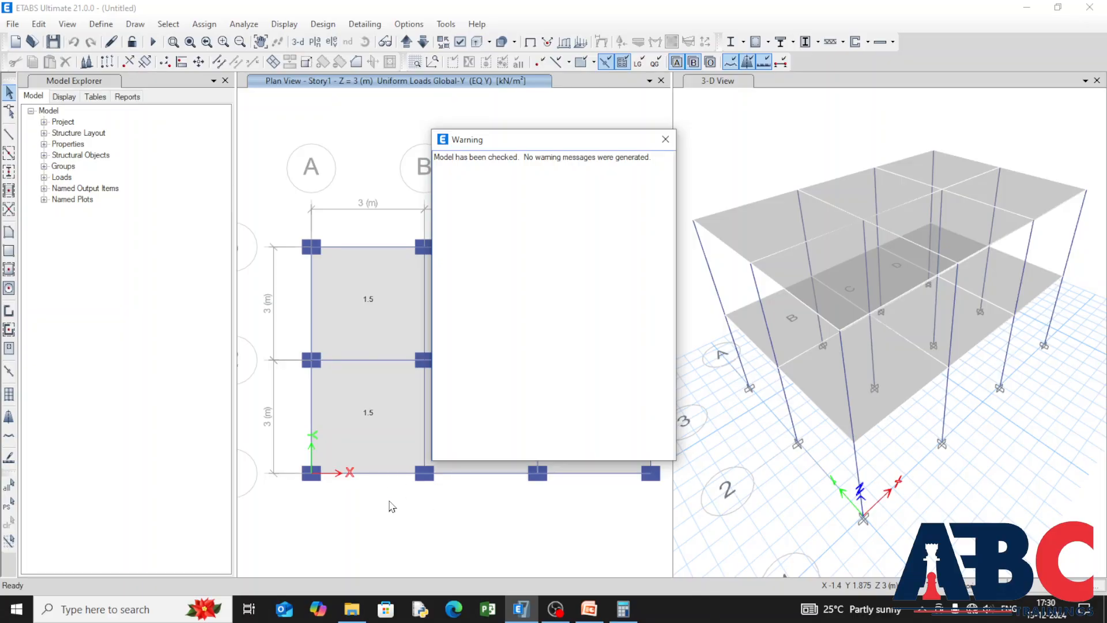
pyautogui.click(665, 139)
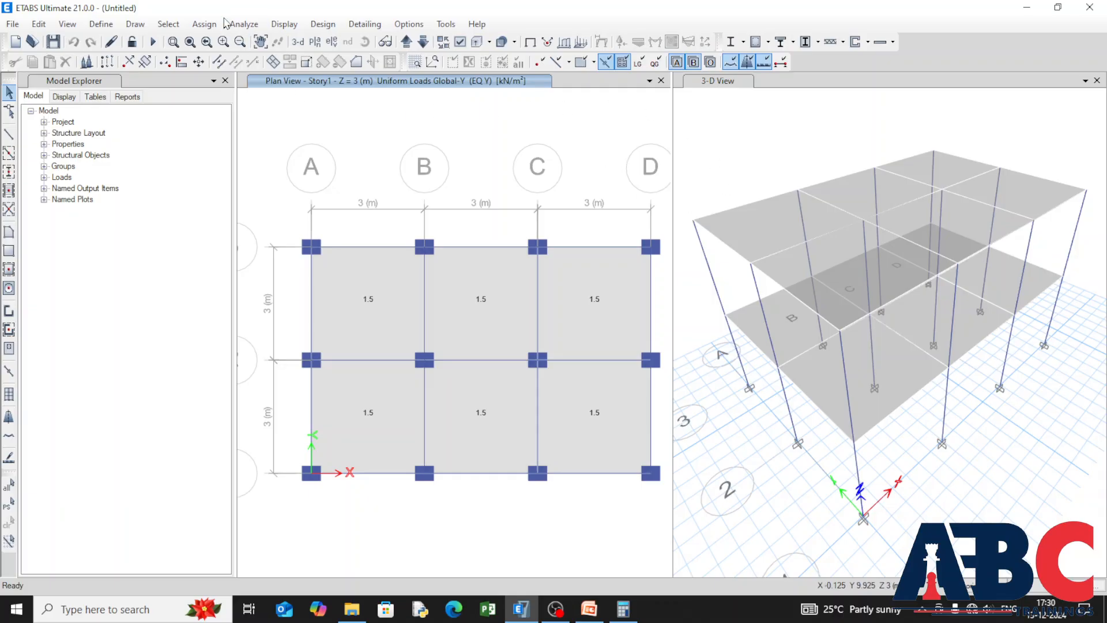
# Step: Accept the Dead, Live, Modal, EQ X, EQ Y and Non linear load cases as the cases to run
pyautogui.click(244, 23)
pyautogui.click(374, 83)
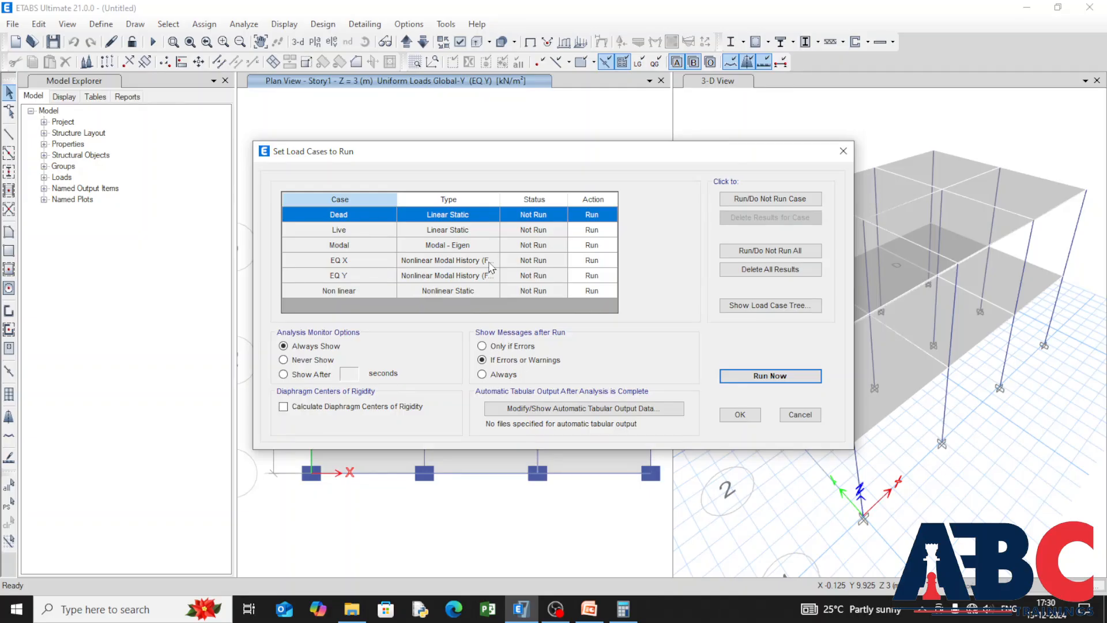
pyautogui.click(736, 415)
# Step: Run the analysis, saving the model in Downloads as "Non Liner analysis"
pyautogui.click(244, 23)
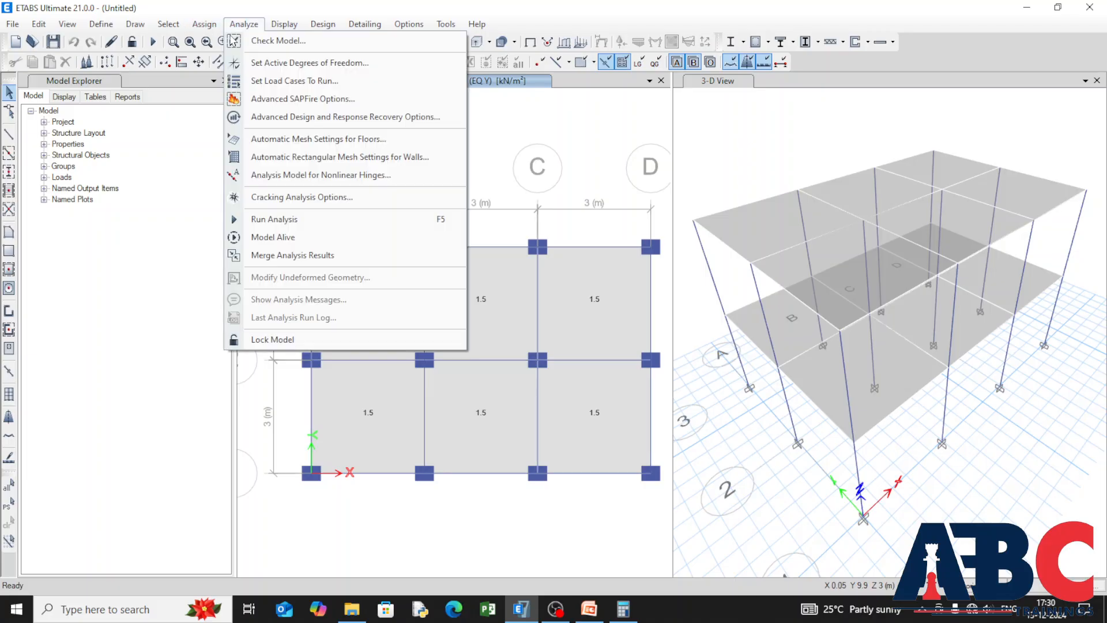
pyautogui.click(314, 220)
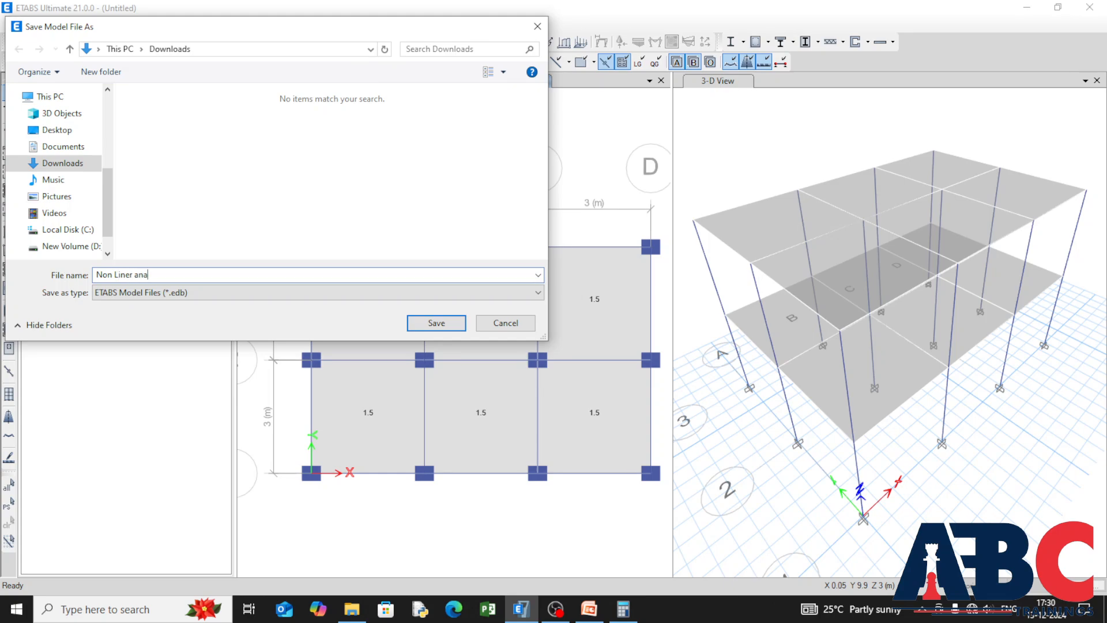
pyautogui.write('ysis')
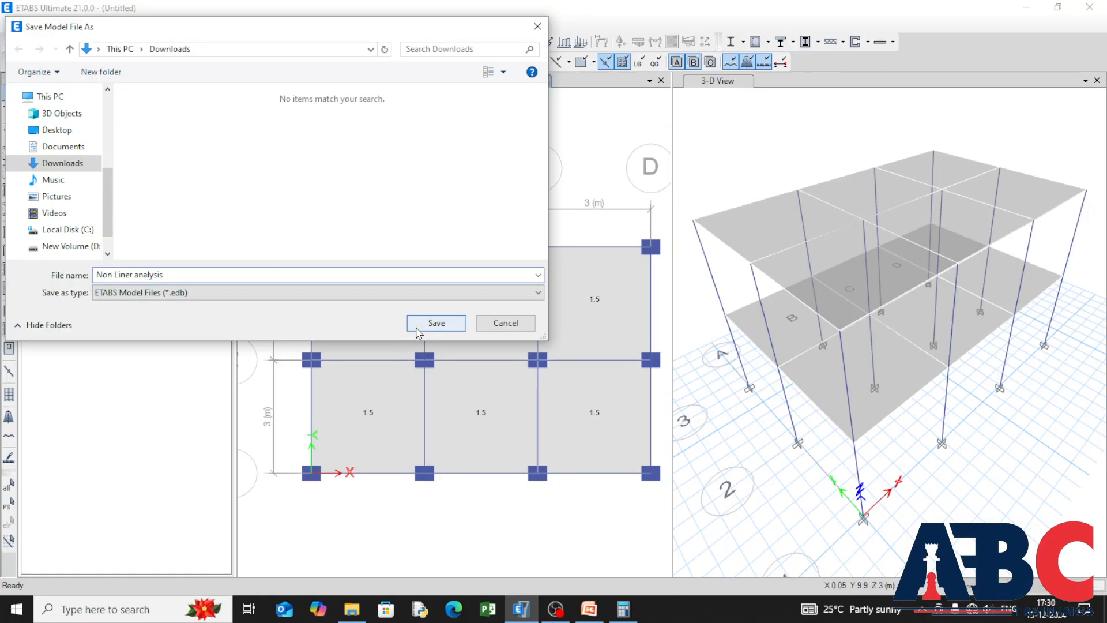
pyautogui.click(437, 323)
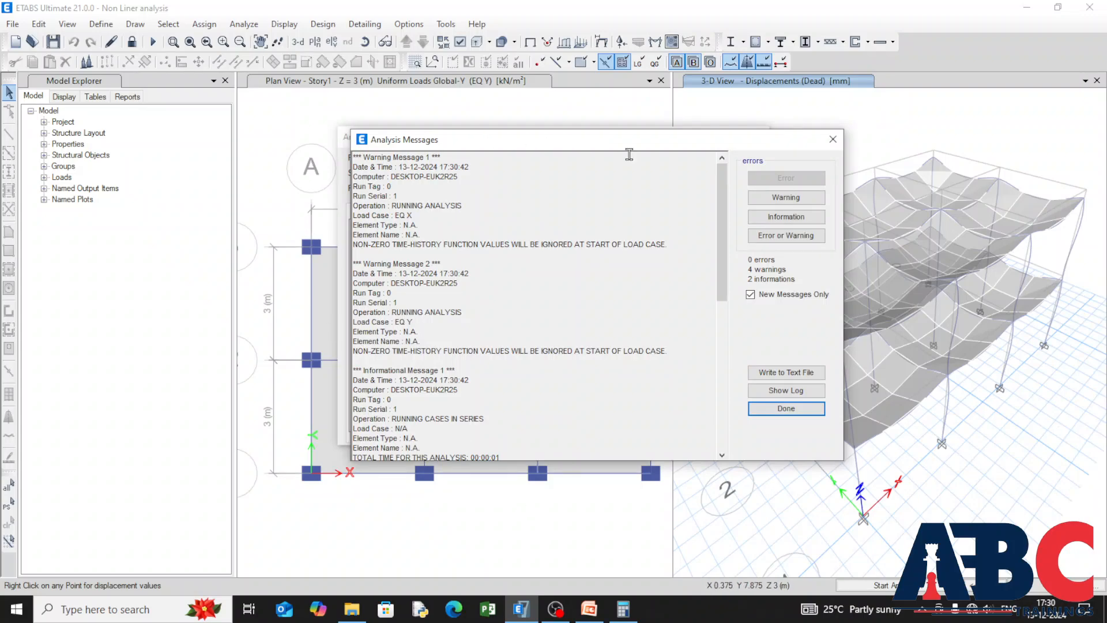
# Step: Search the analysis messages for errors or warnings, and close the messages and the analysis report
pyautogui.click(778, 238)
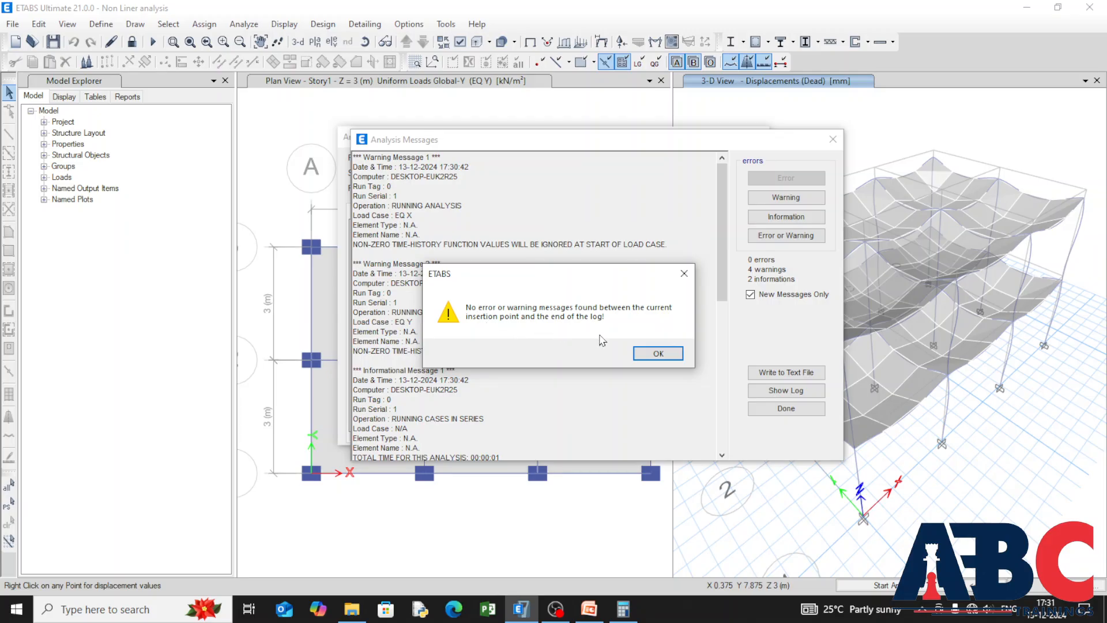
pyautogui.click(656, 354)
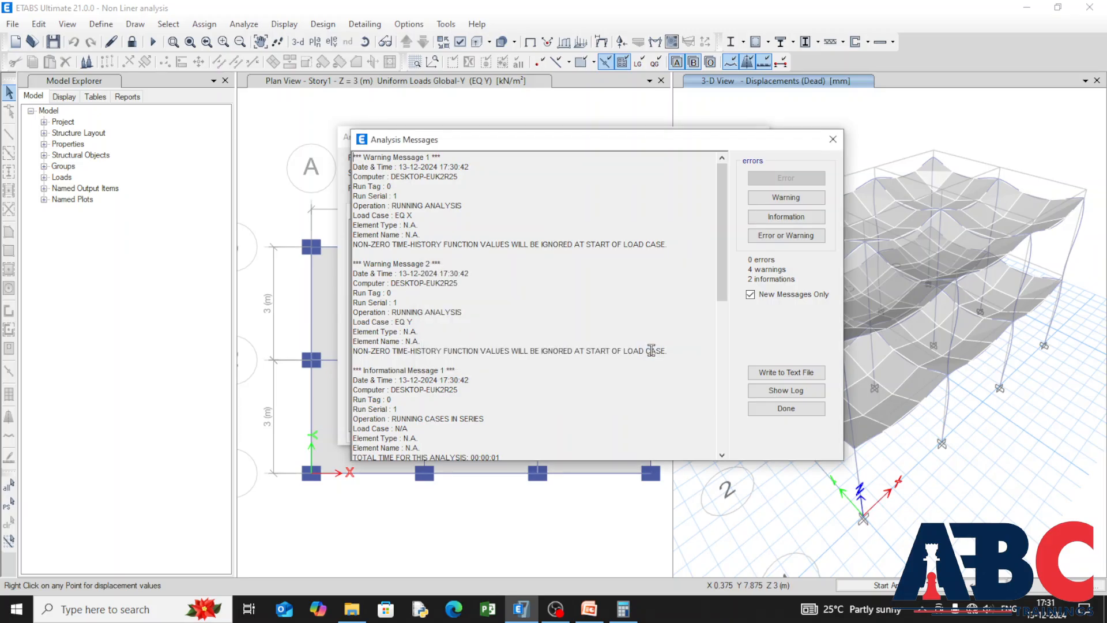
pyautogui.click(777, 413)
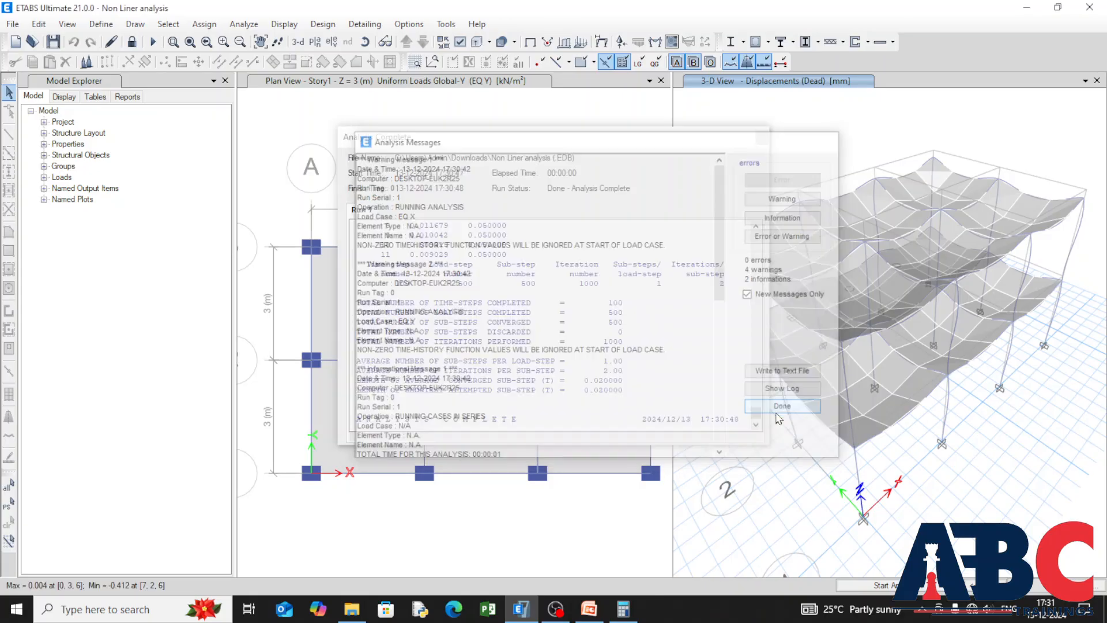
pyautogui.click(760, 138)
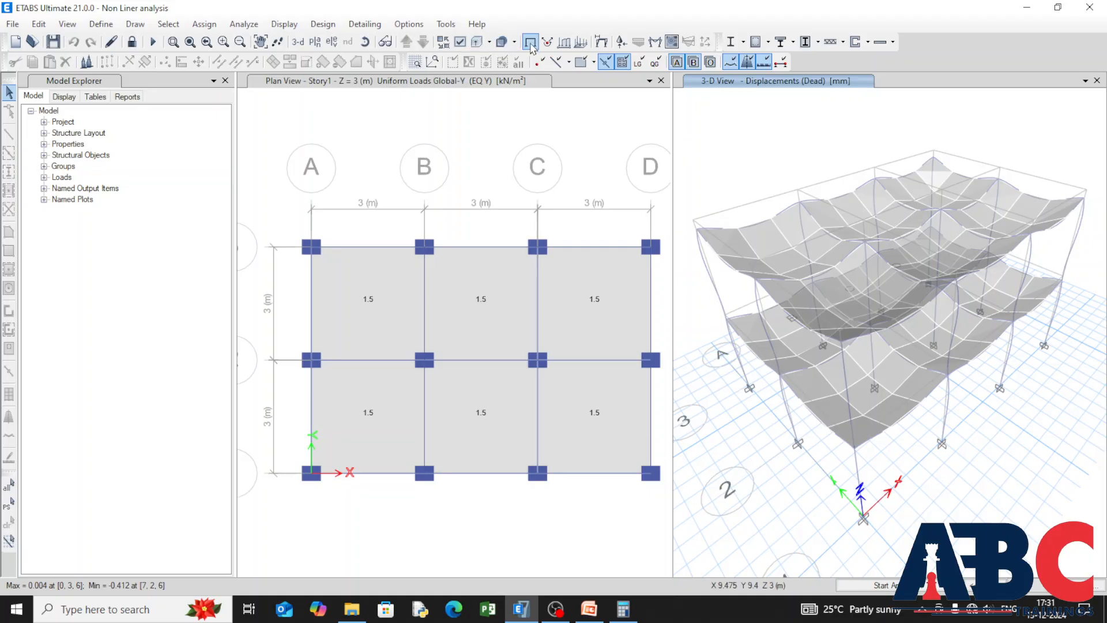
# Step: Show the undeformed 3-D model and plot the Dead load case's Fx, Fy and Fz point reactions as arrows
pyautogui.click(530, 42)
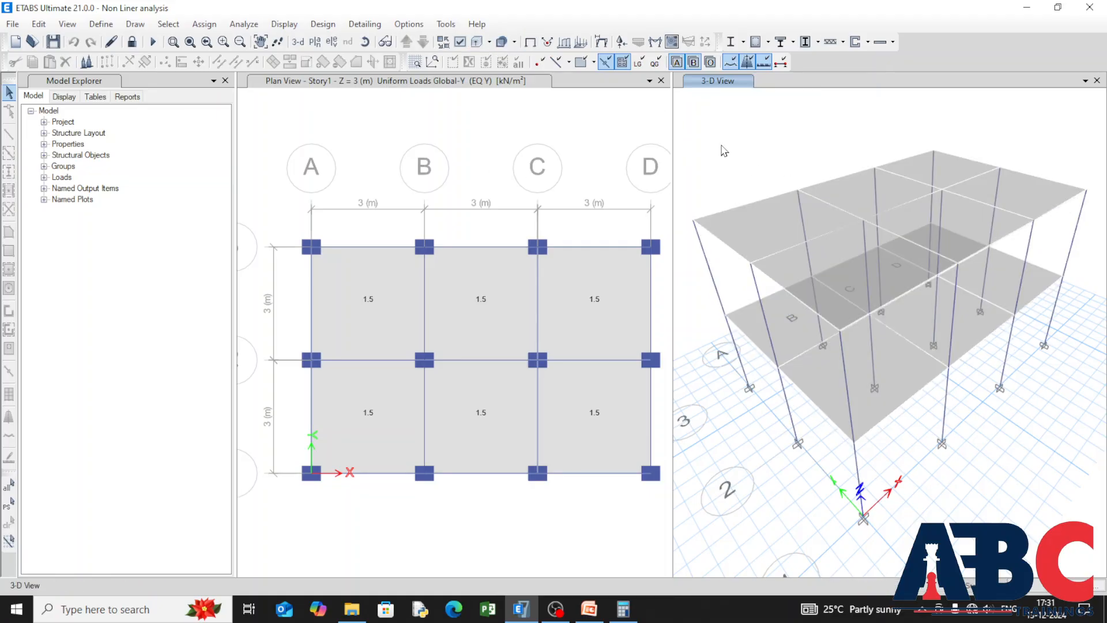
pyautogui.click(622, 44)
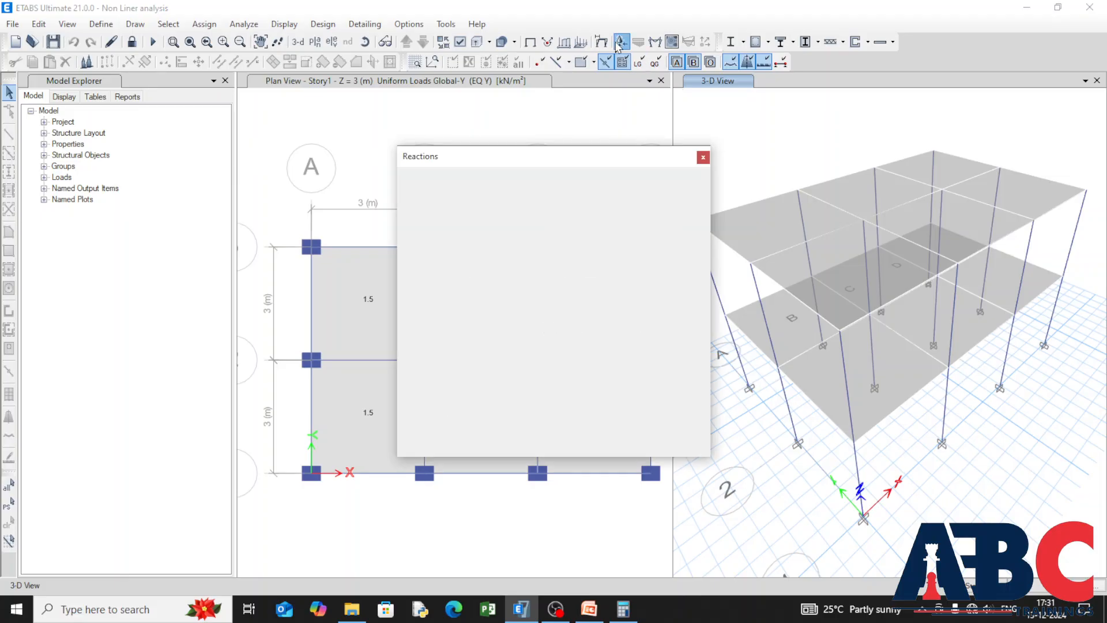
pyautogui.click(434, 386)
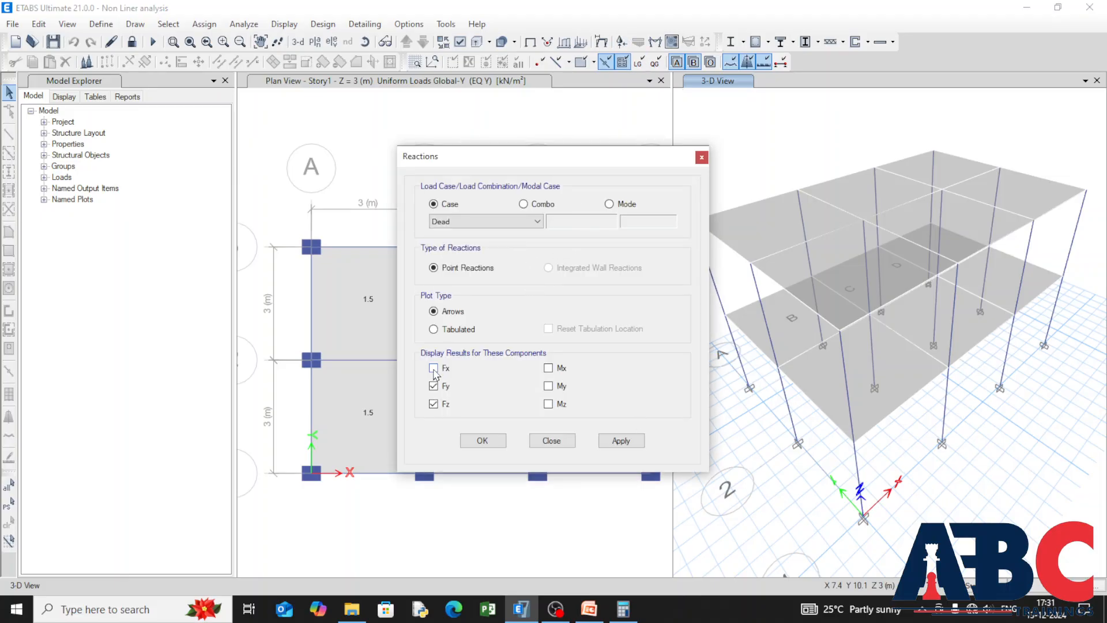
pyautogui.click(636, 445)
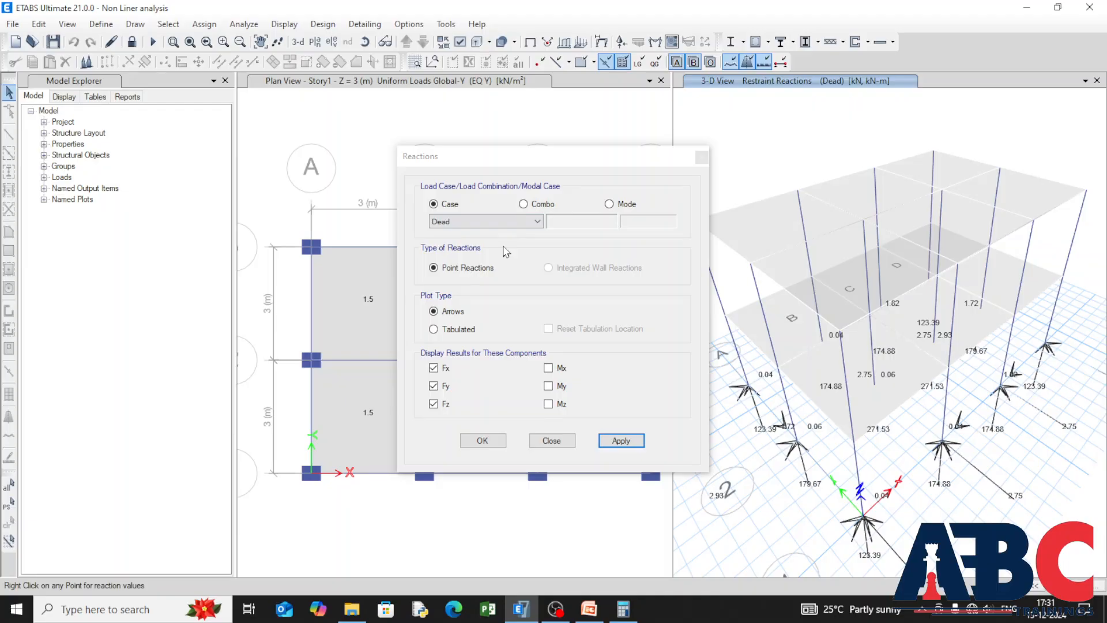
# Step: Plot the Live load case's joint reactions on the 3-D model
pyautogui.click(533, 222)
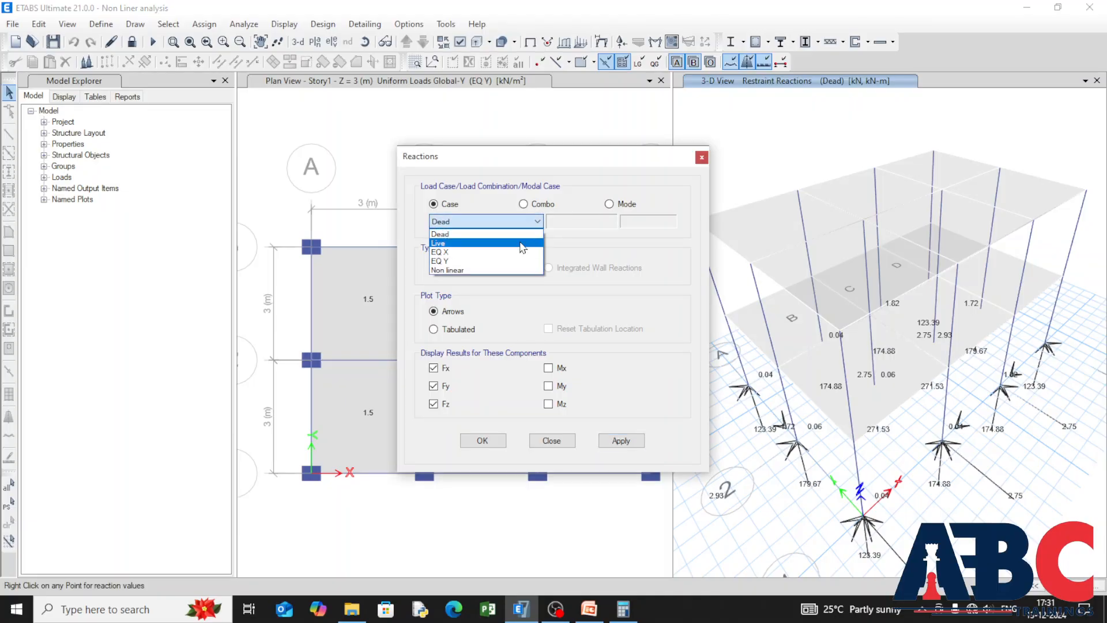
pyautogui.click(496, 241)
pyautogui.click(621, 441)
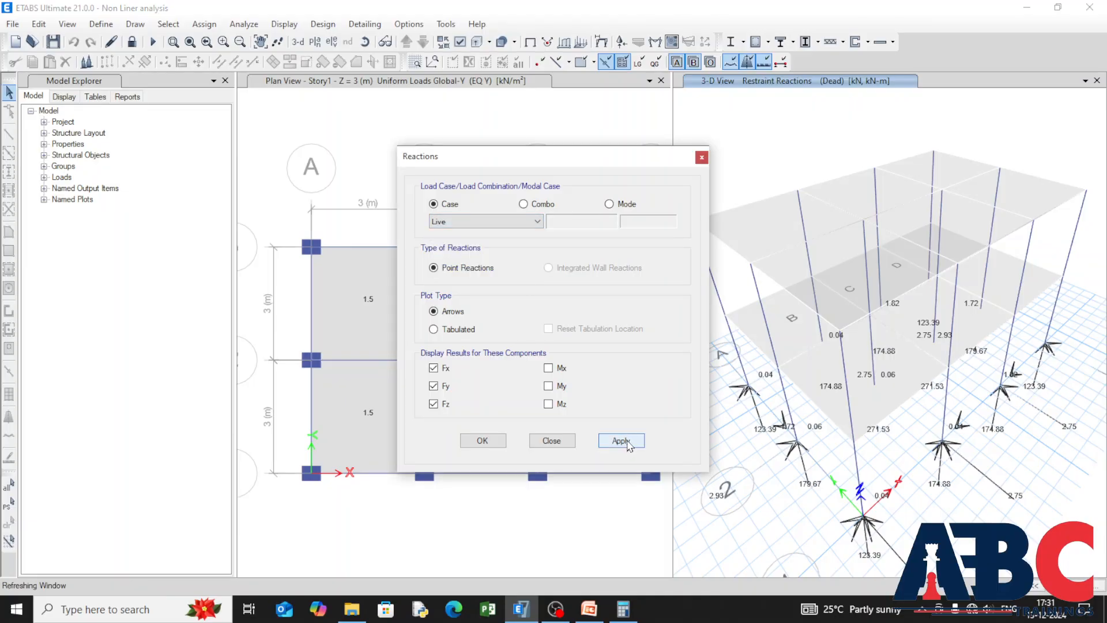
# Step: Plot the Non linear case's joint reactions with the Mx, My and Mz components added to the forces
pyautogui.click(507, 221)
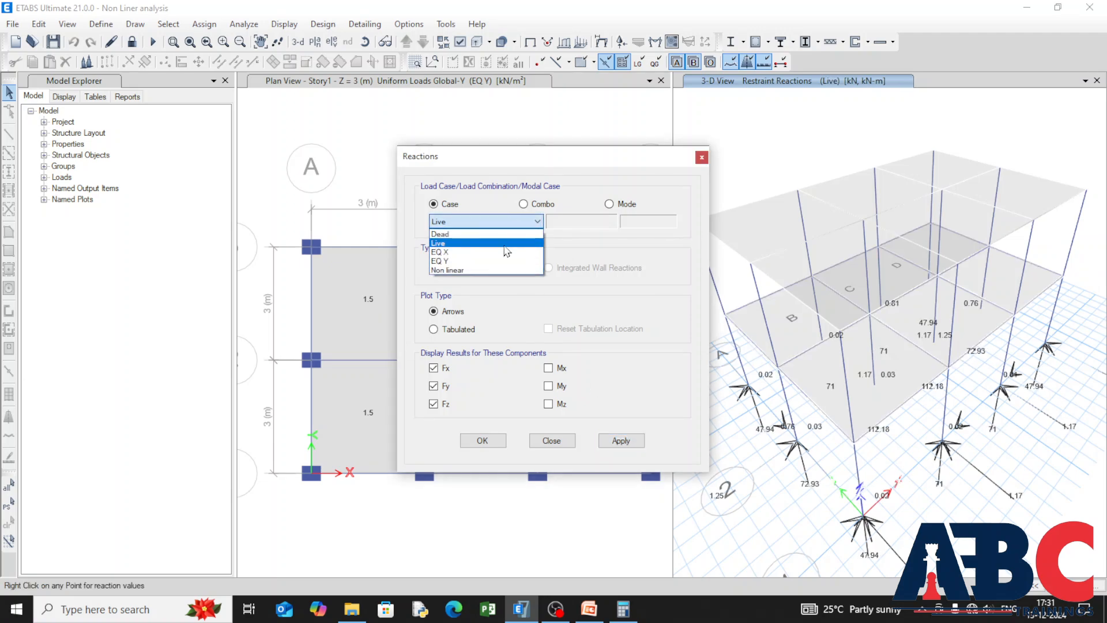
pyautogui.click(507, 270)
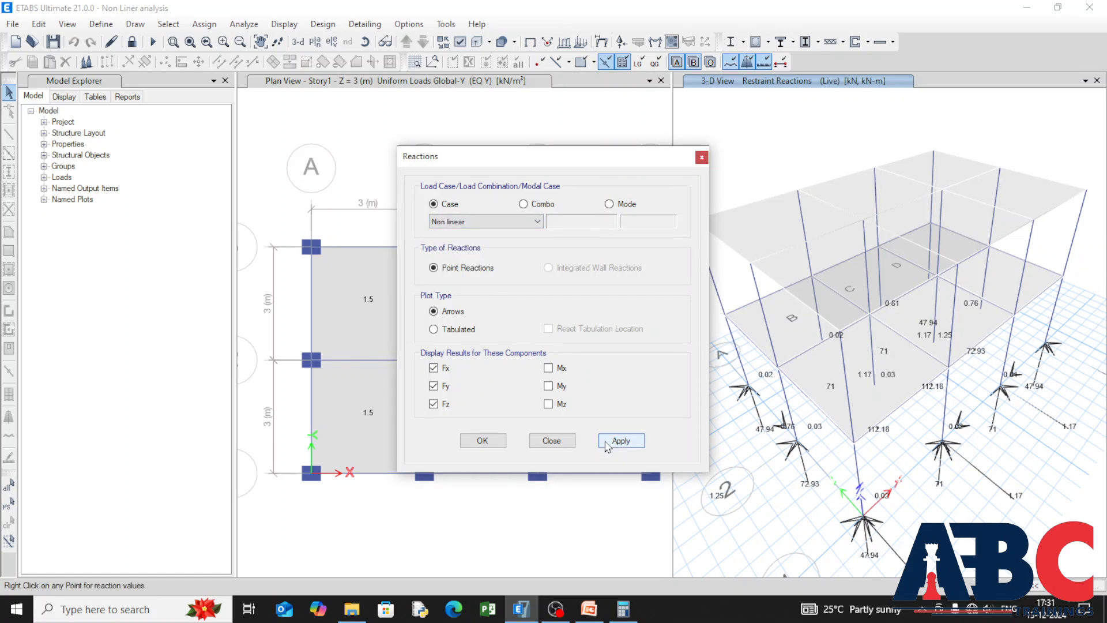
pyautogui.click(547, 403)
pyautogui.click(547, 385)
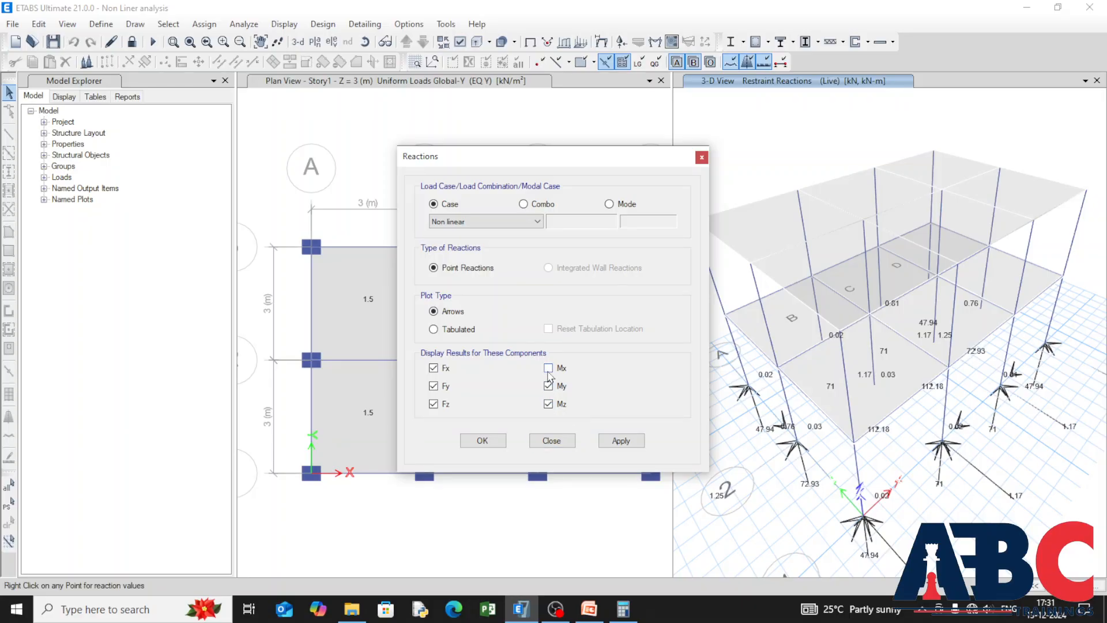
pyautogui.click(548, 368)
pyautogui.click(638, 442)
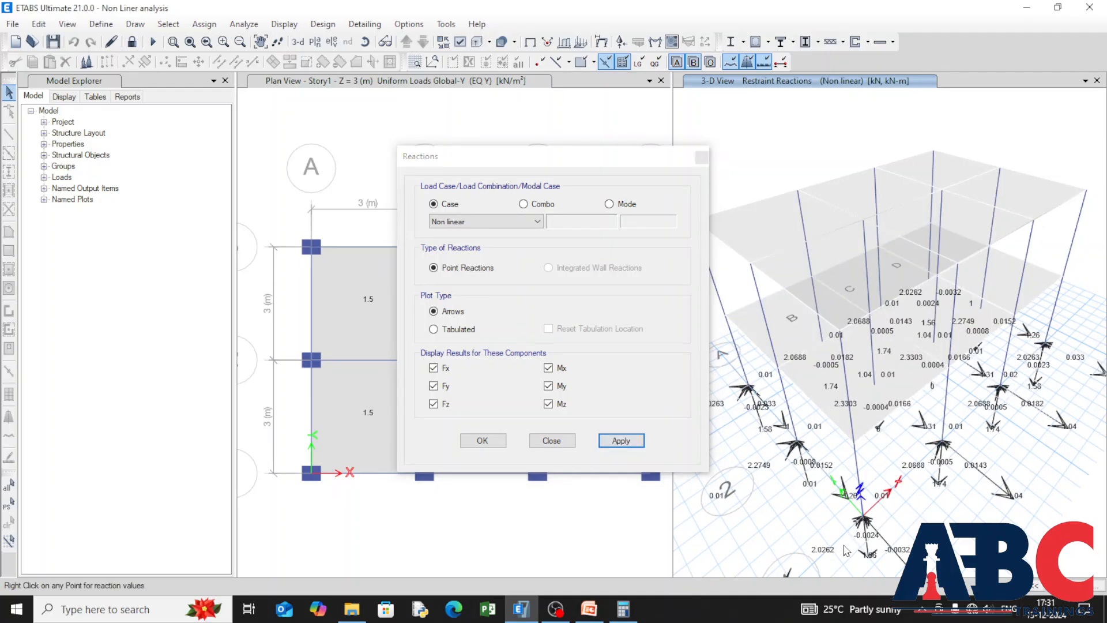
# Step: Inspect the Non linear reactions at the front corner base joint and close the reactions display settings
pyautogui.scroll(-6, 921, 296)
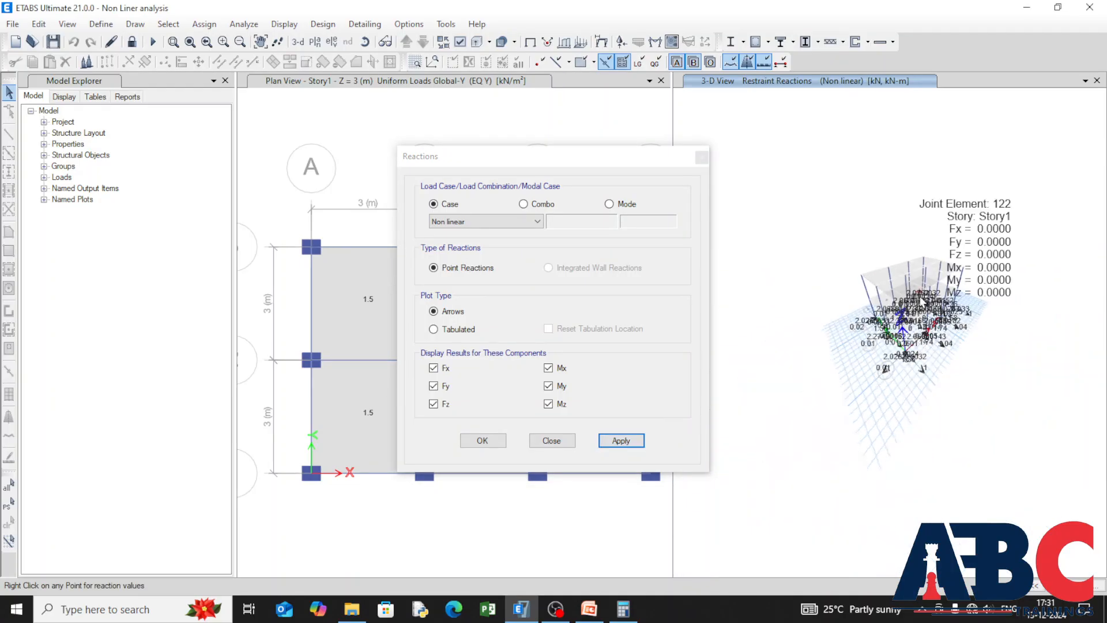
pyautogui.scroll(6, 898, 362)
pyautogui.rightClick(928, 335)
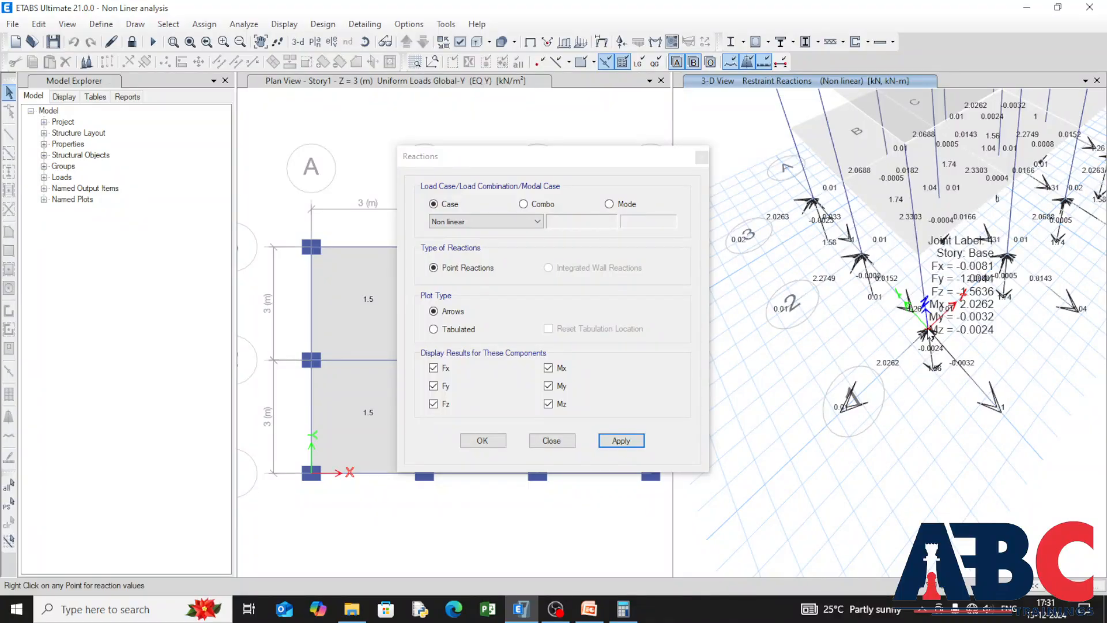
pyautogui.click(490, 441)
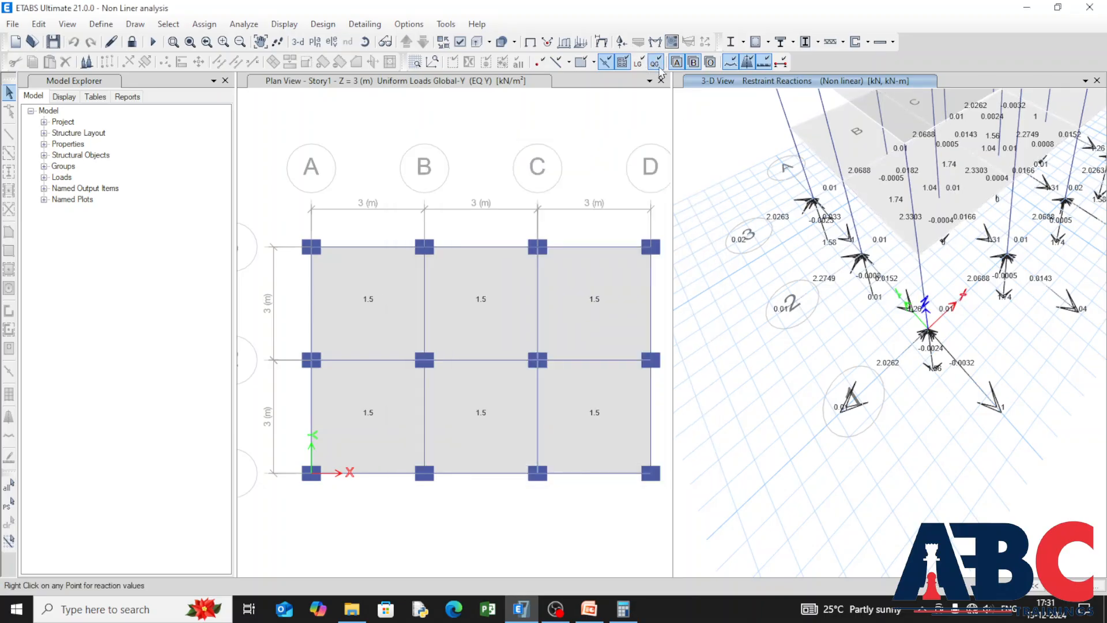
# Step: Plot the frames' Moment 3-3 diagram for the Non linear case and examine the detailed diagrams of beam B1 at Story1
pyautogui.click(657, 43)
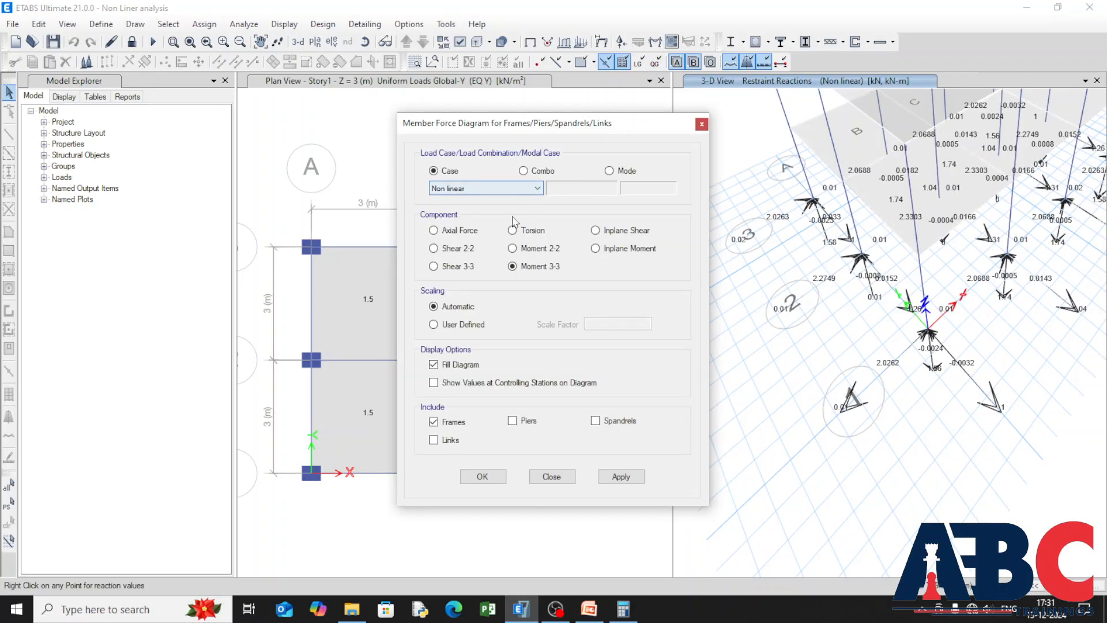
pyautogui.click(621, 476)
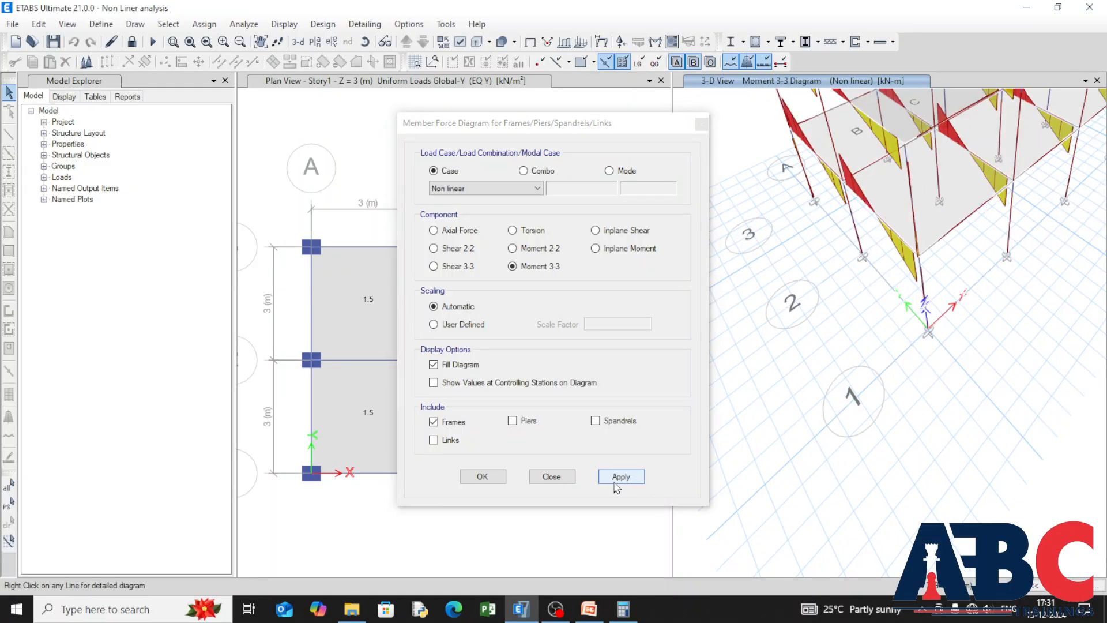
pyautogui.rightClick(893, 311)
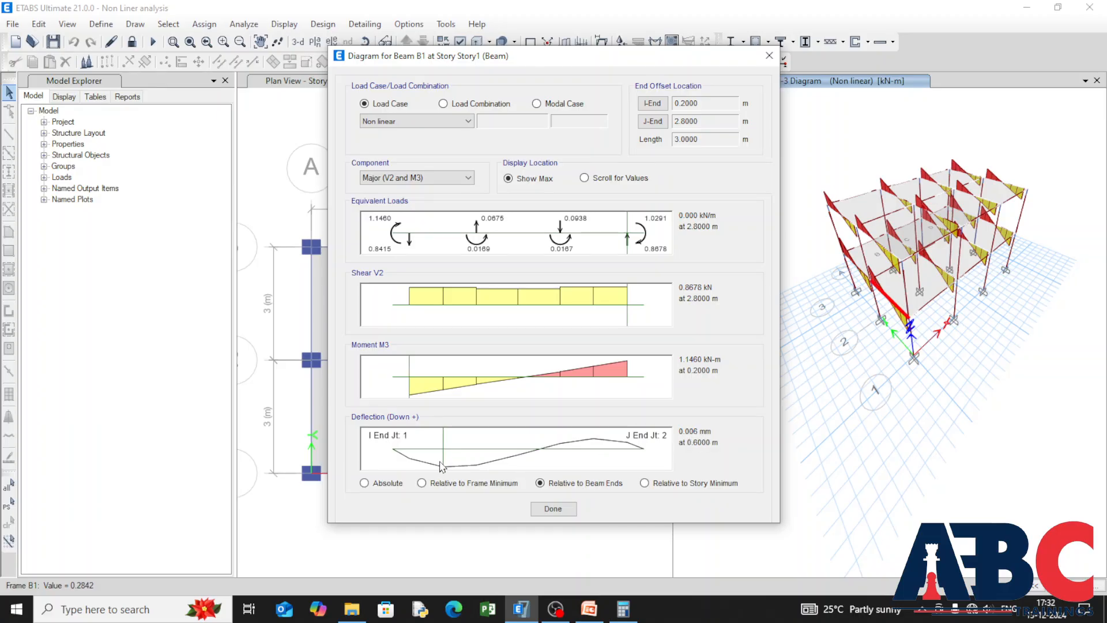
pyautogui.click(552, 462)
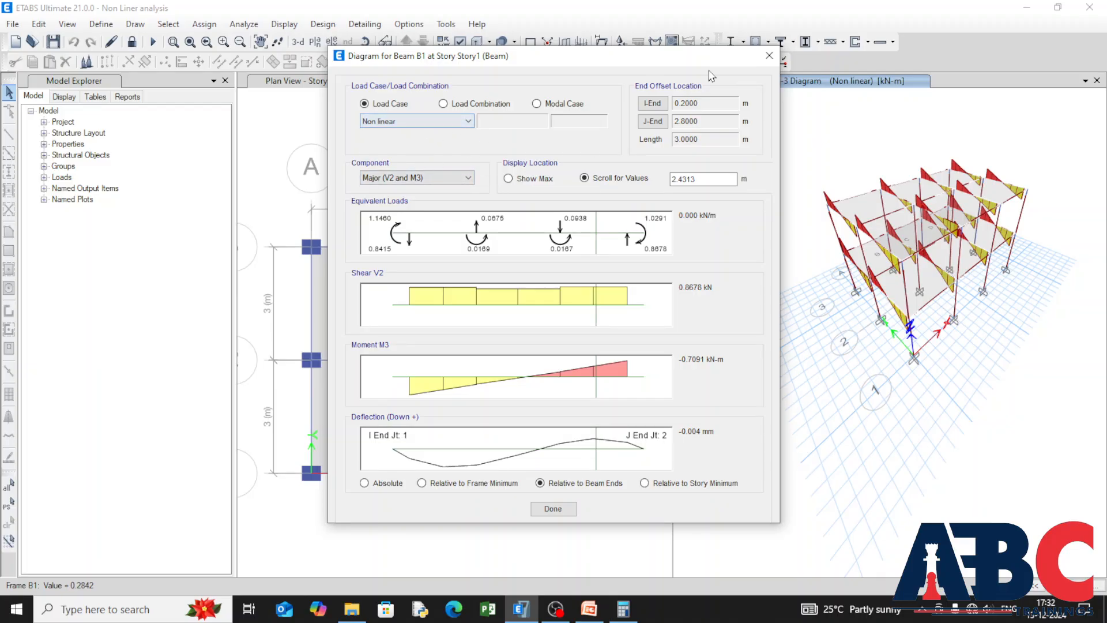
pyautogui.click(770, 55)
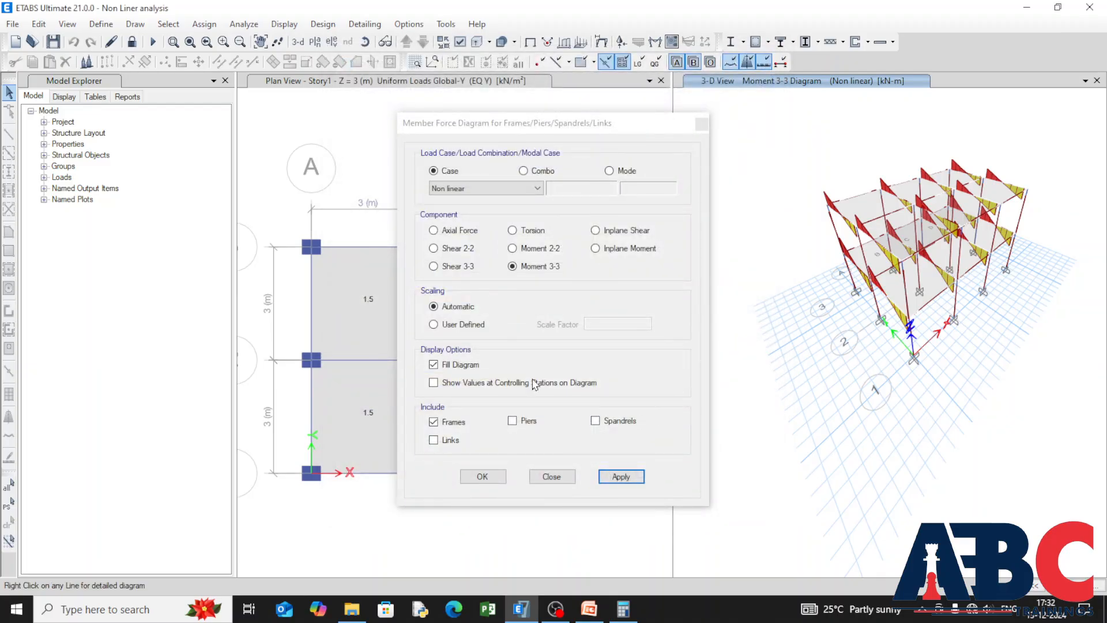
# Step: Plot the frames' Axial Force diagram for the Non linear case and examine the details of column C1 at Story1
pyautogui.click(434, 230)
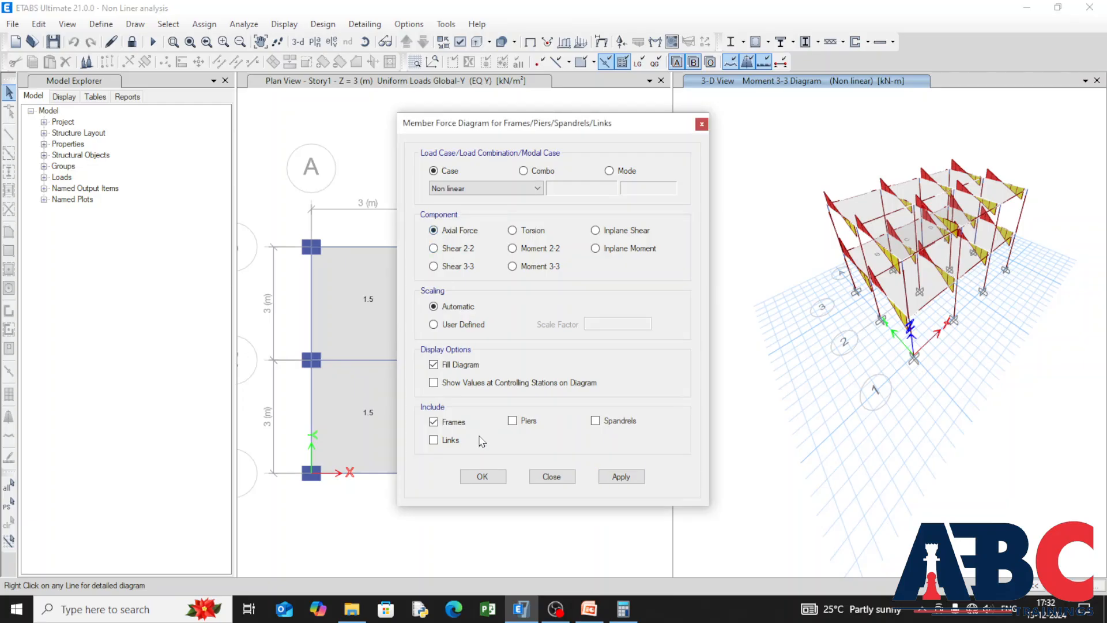
pyautogui.click(634, 481)
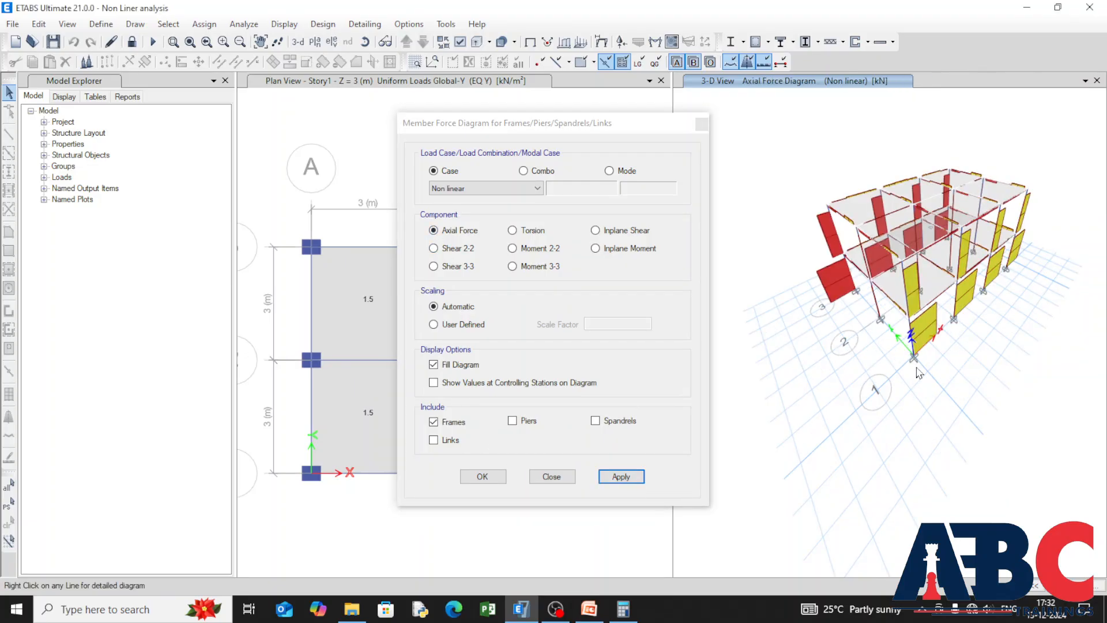
pyautogui.rightClick(917, 347)
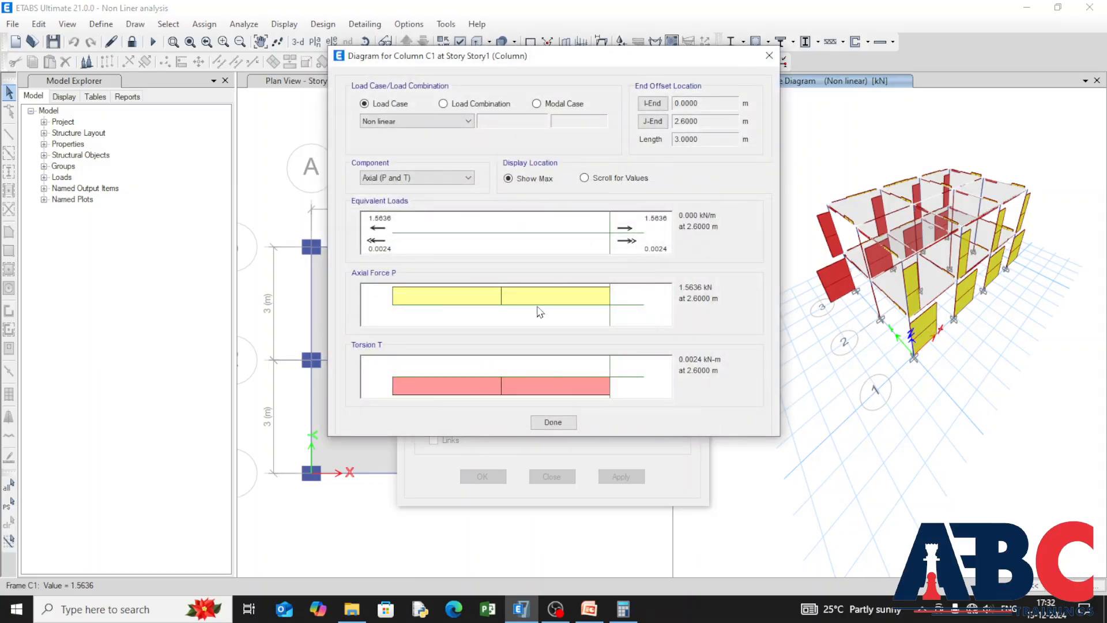
pyautogui.click(547, 424)
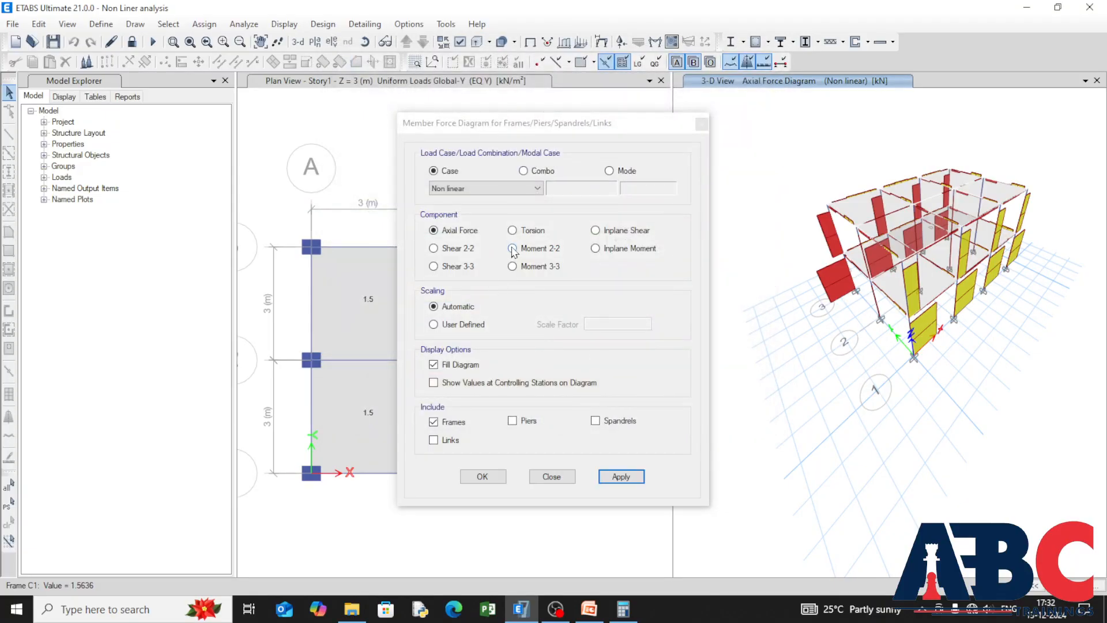
# Step: Plot the frames' Shear 3-3 diagram for the Non linear case and examine the details of column C1 at Story2
pyautogui.click(434, 266)
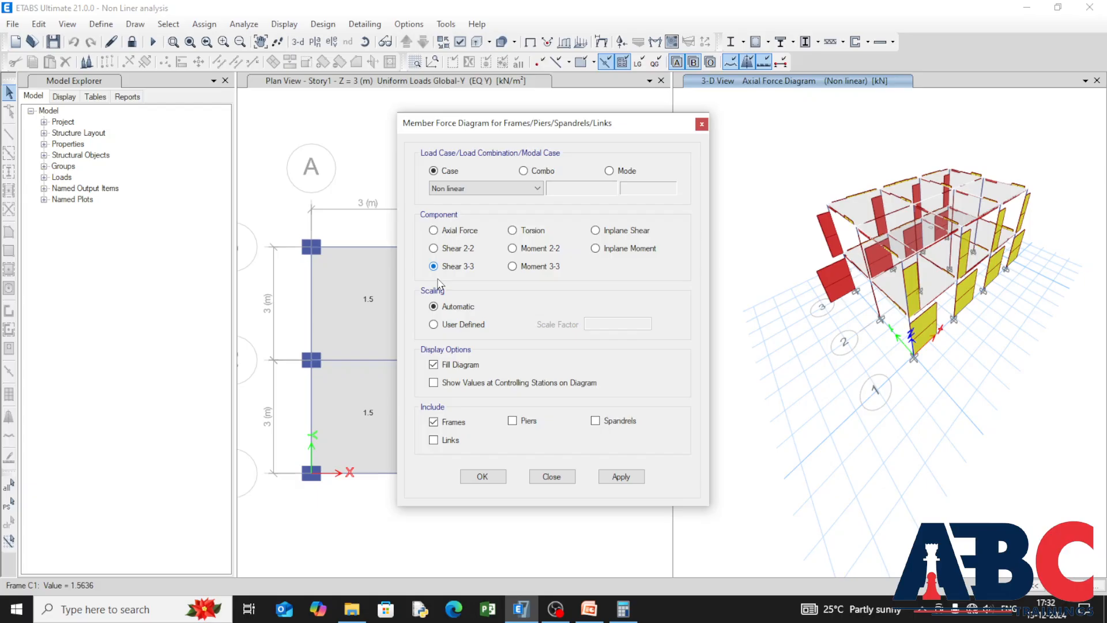
pyautogui.click(635, 479)
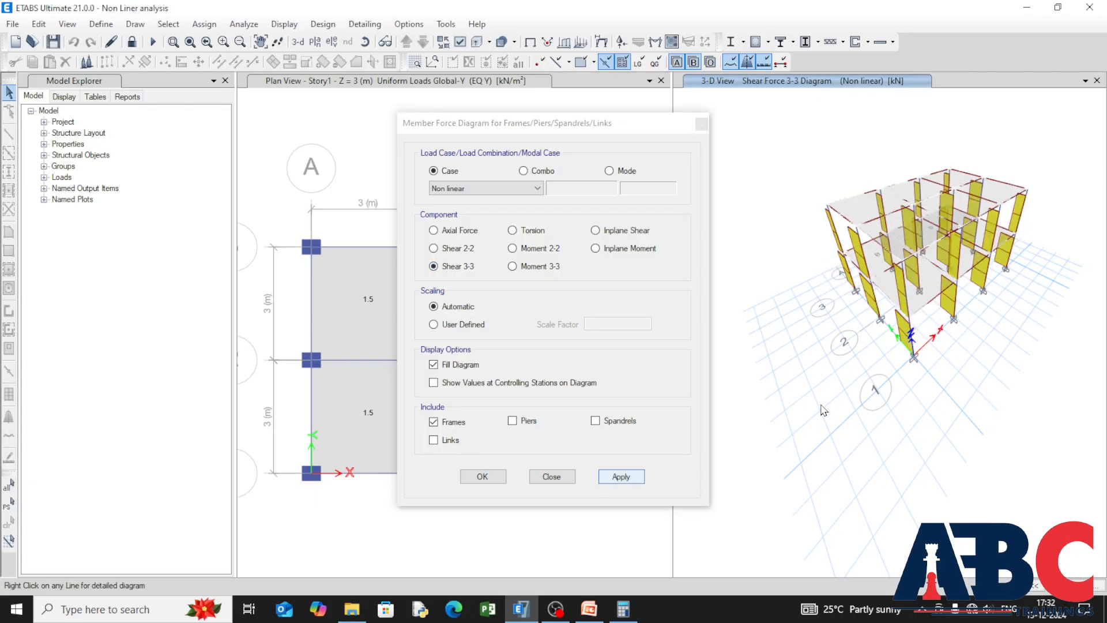
pyautogui.rightClick(906, 306)
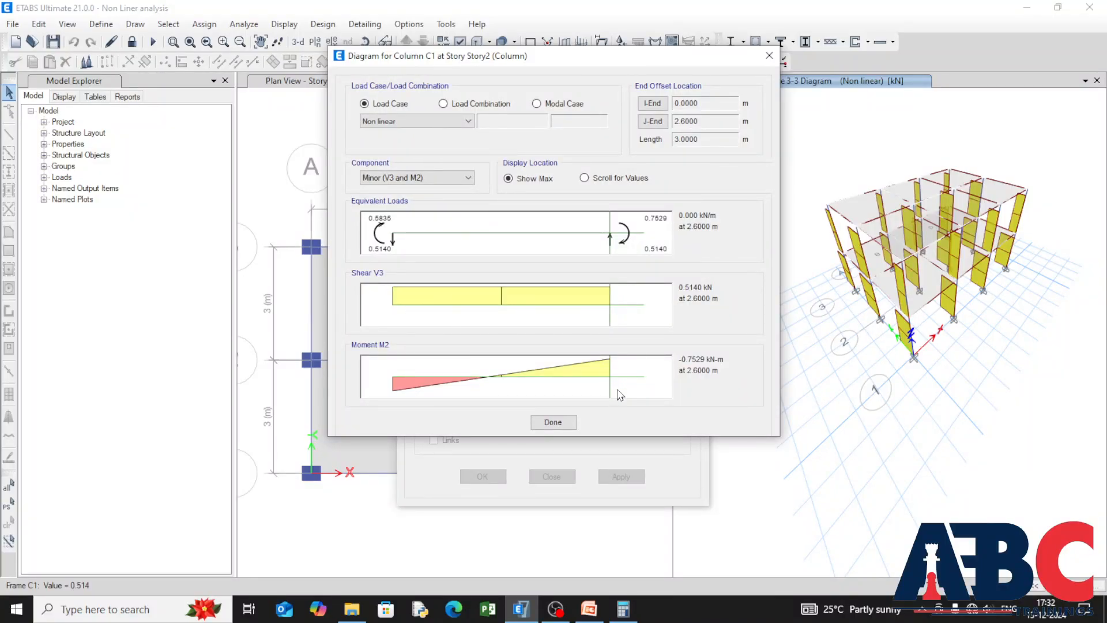
pyautogui.click(553, 422)
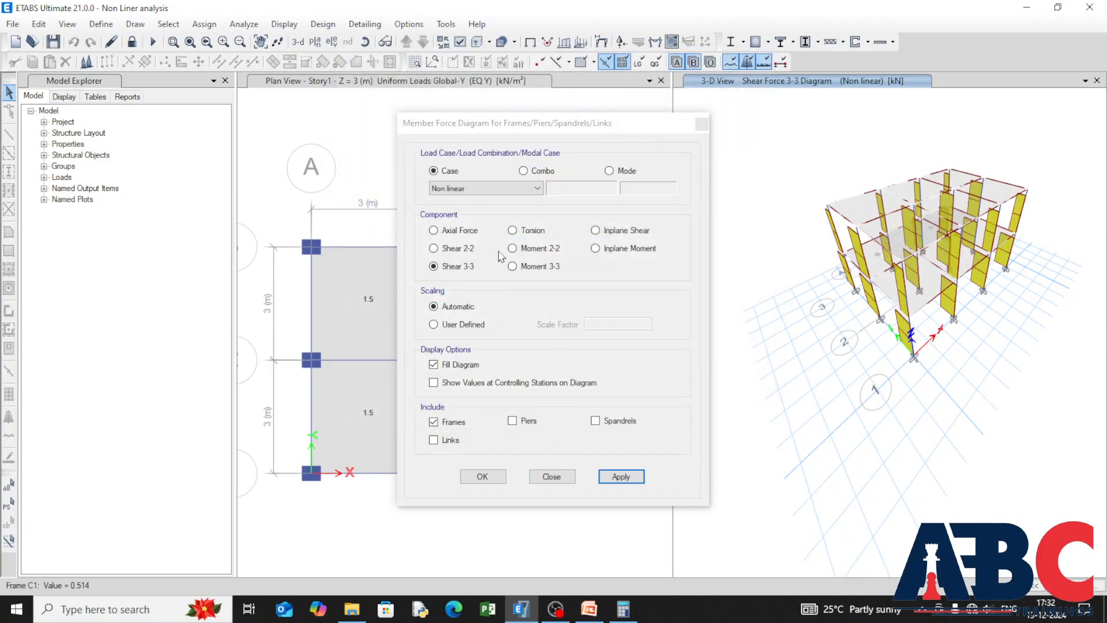
# Step: Plot the frames' Shear 2-2 diagram, examine the details of beam B1 at Story1, and close the member force settings
pyautogui.click(433, 248)
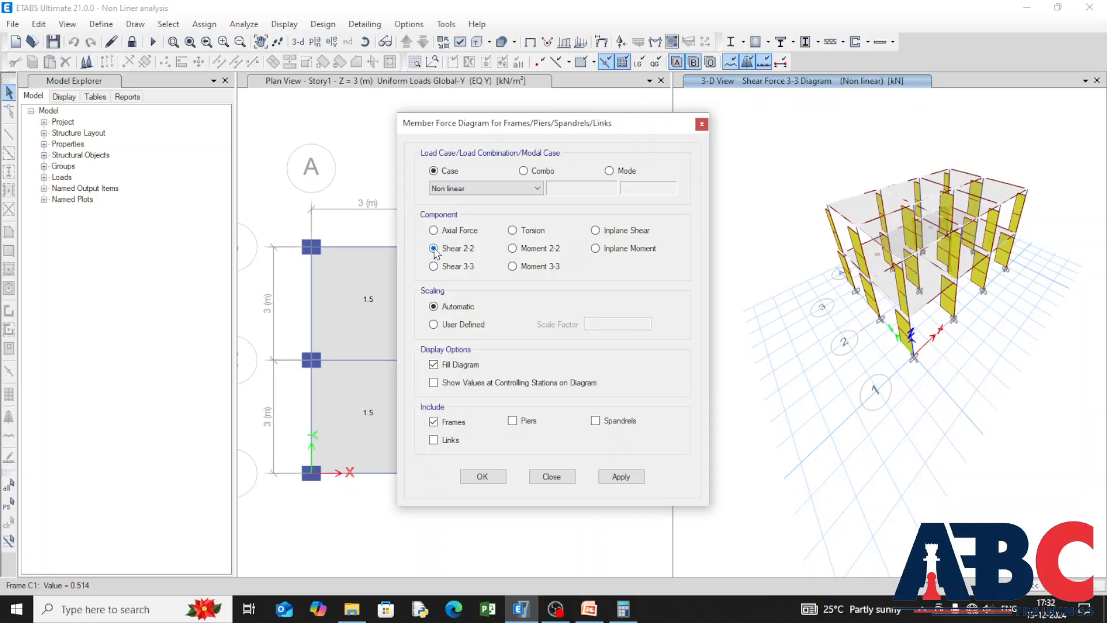
pyautogui.click(637, 477)
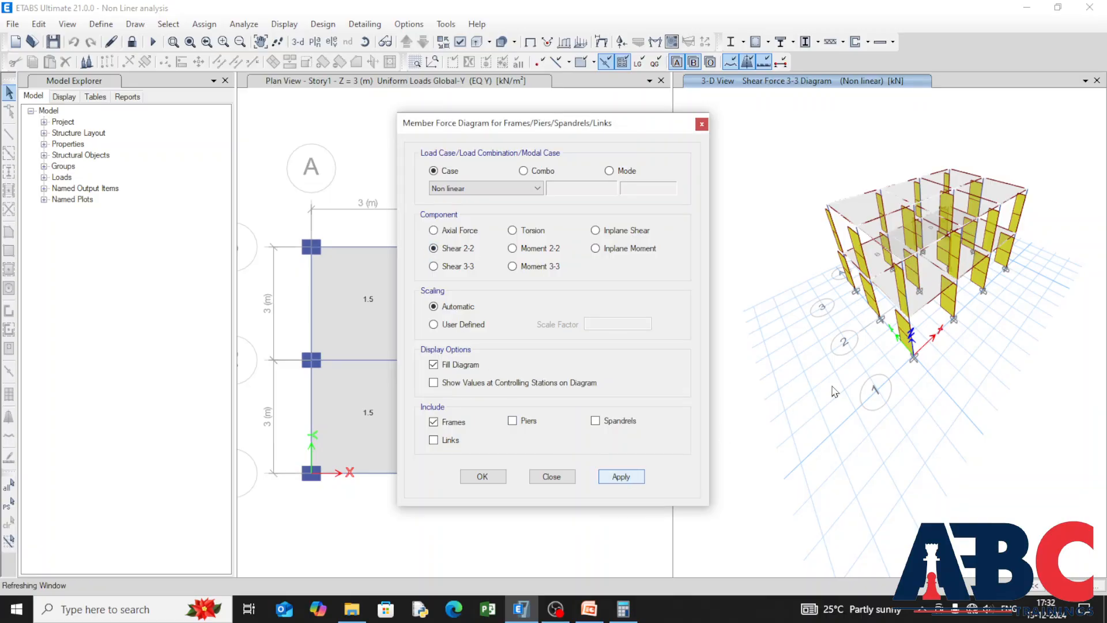
pyautogui.rightClick(887, 315)
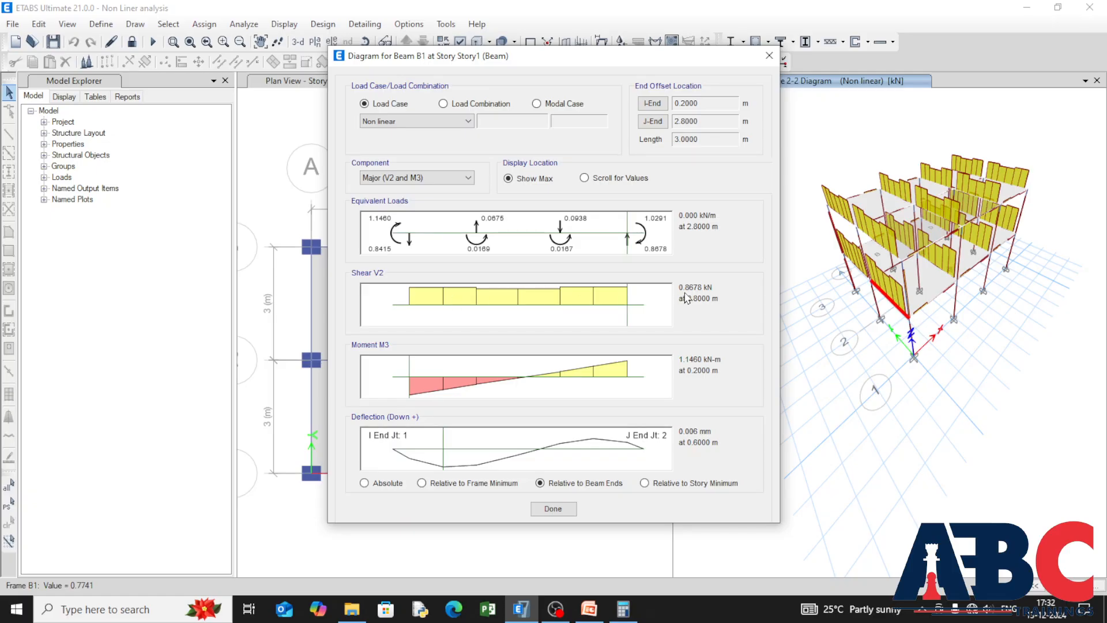
pyautogui.click(553, 510)
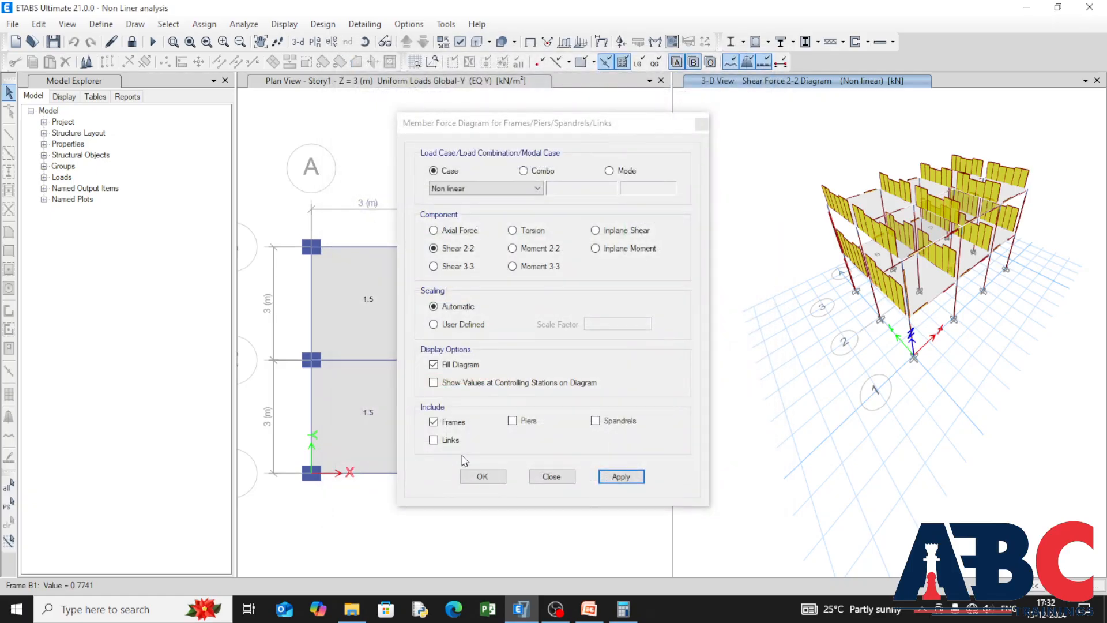
pyautogui.click(482, 477)
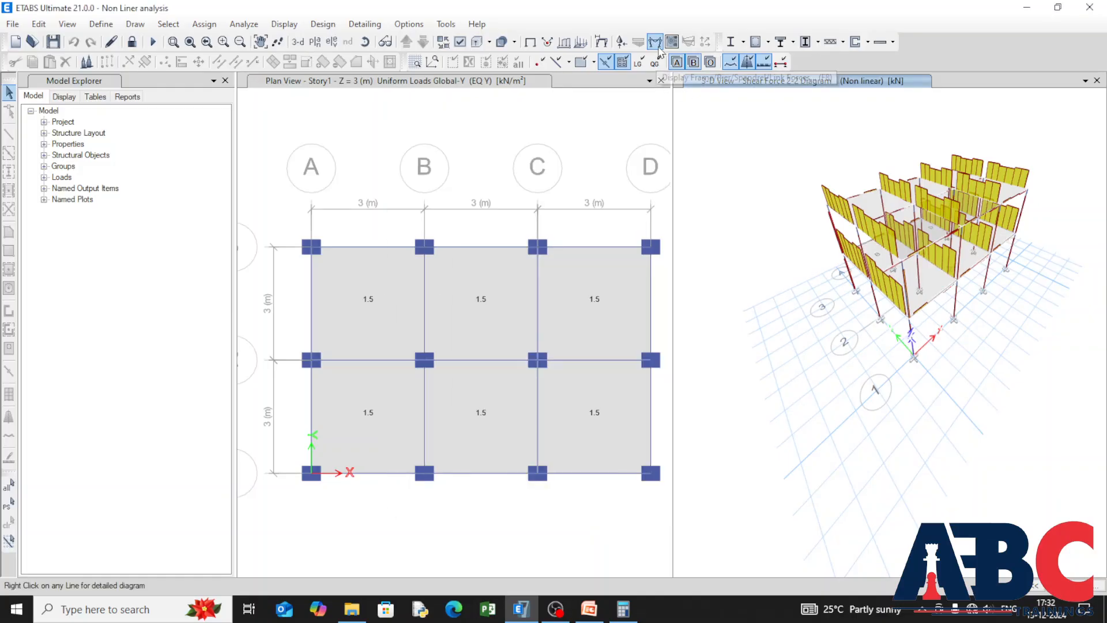
# Step: Plot the F11 resultant shell force contours for the Non linear case on the slabs and inspect the roof slab
pyautogui.click(670, 44)
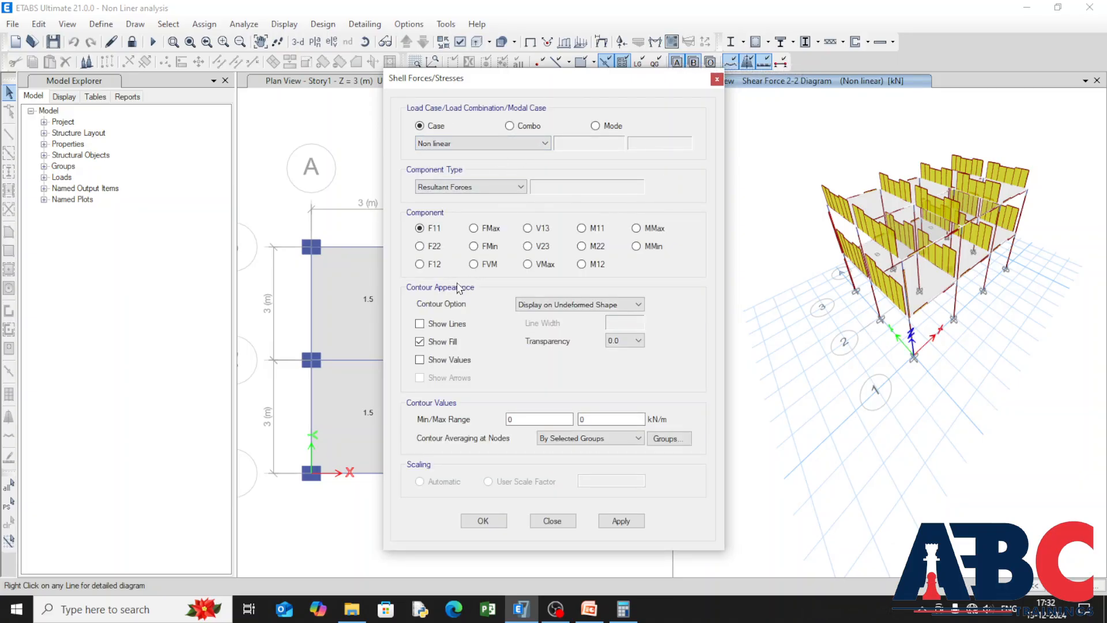
pyautogui.click(627, 522)
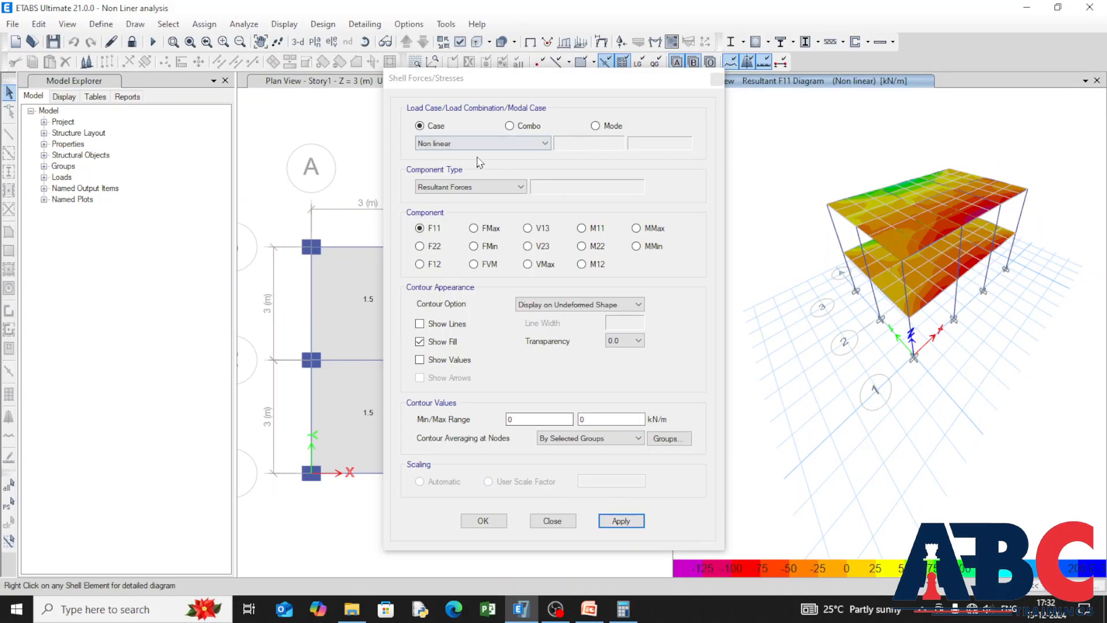
pyautogui.scroll(3, 929, 171)
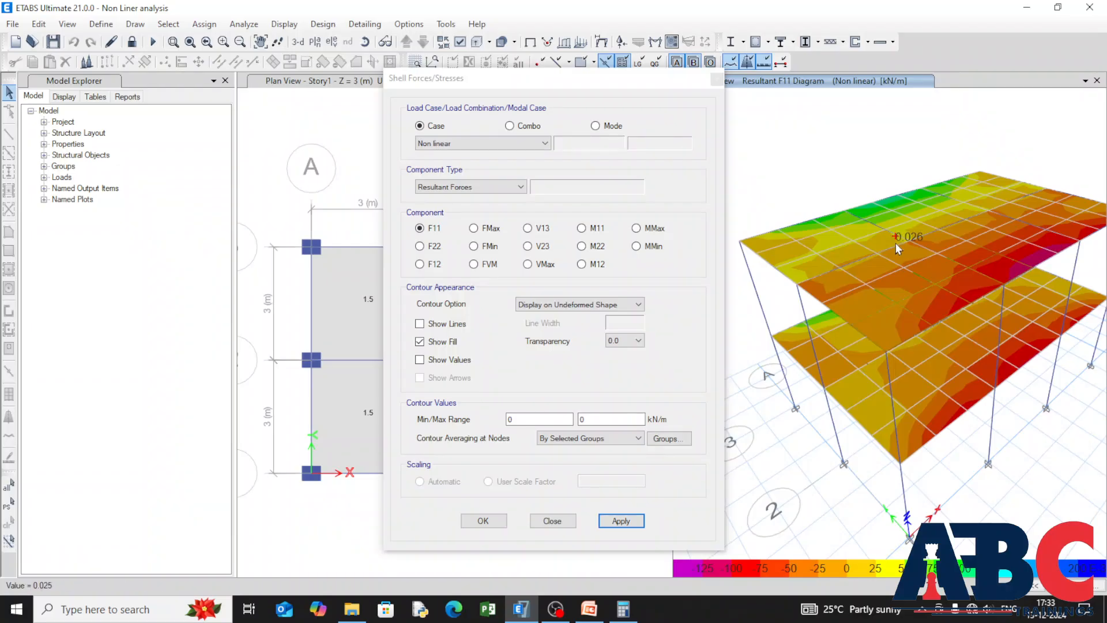
# Step: Plot the Maximum shell stress contours for the Non linear case, for component S11 and for SMax
pyautogui.click(515, 187)
pyautogui.click(502, 208)
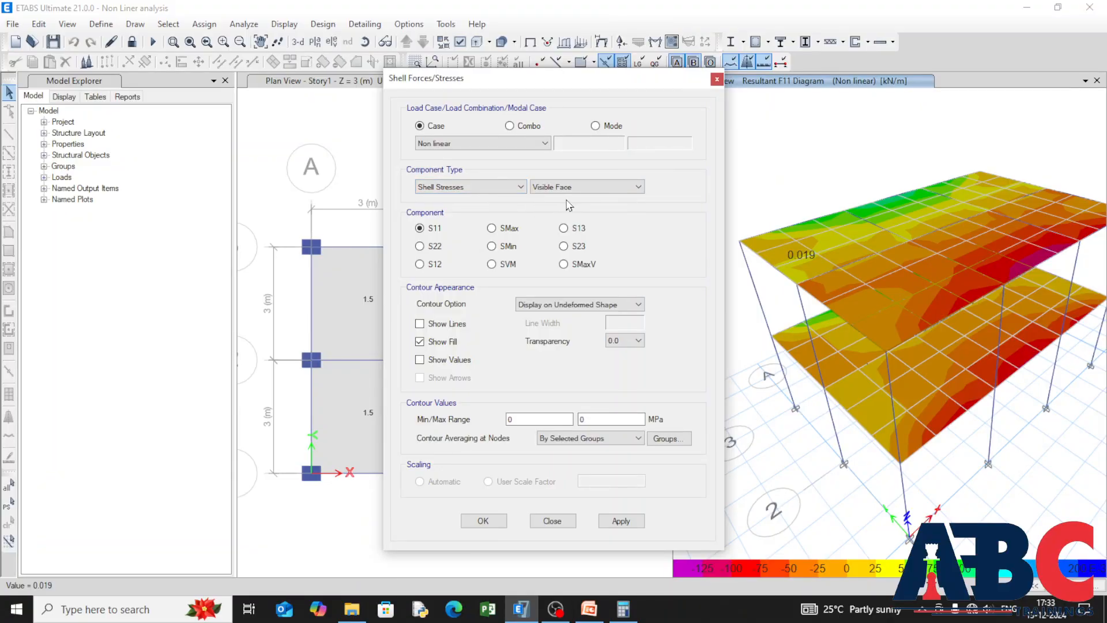
pyautogui.click(624, 189)
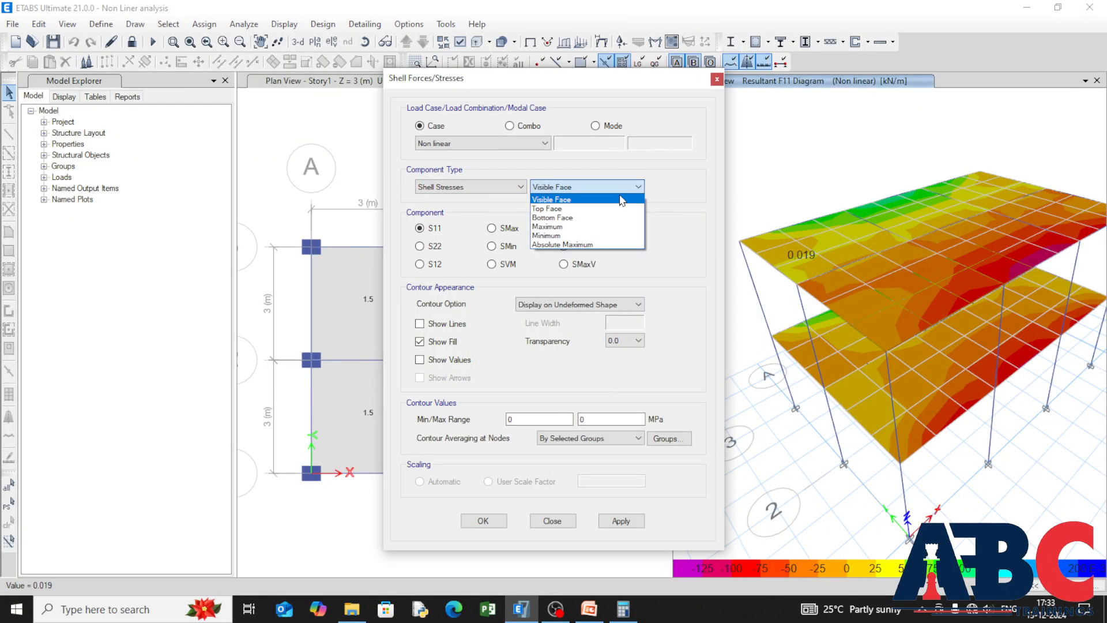
pyautogui.click(617, 227)
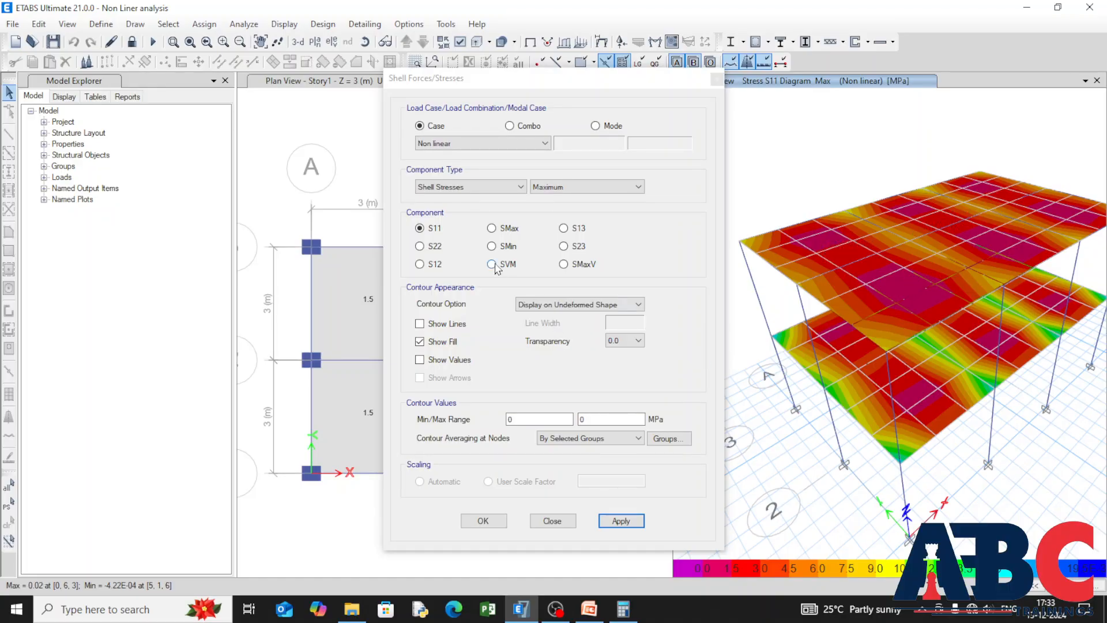
pyautogui.click(491, 228)
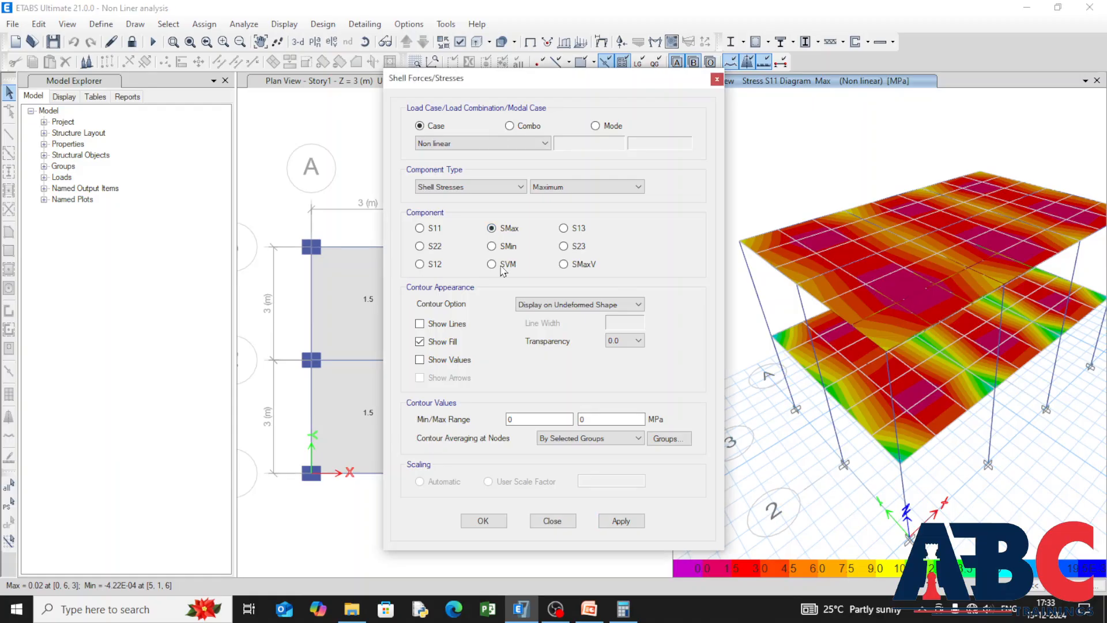
pyautogui.click(637, 519)
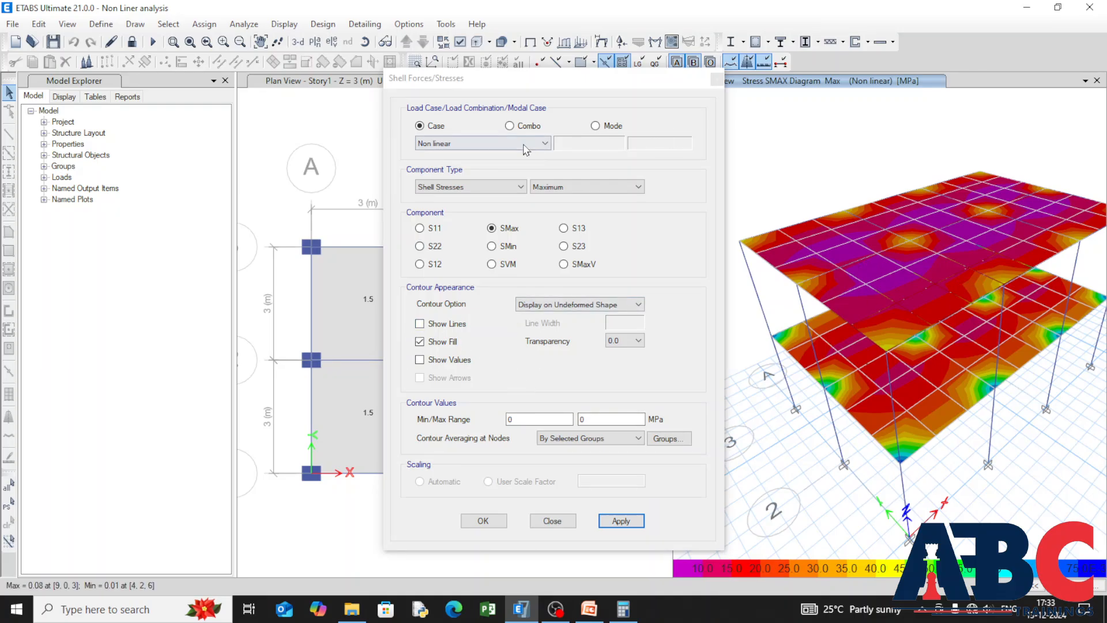
# Step: Try the Visible Face option for the SMax shell stresses, return to Maximum, and close the shell stress settings
pyautogui.click(577, 186)
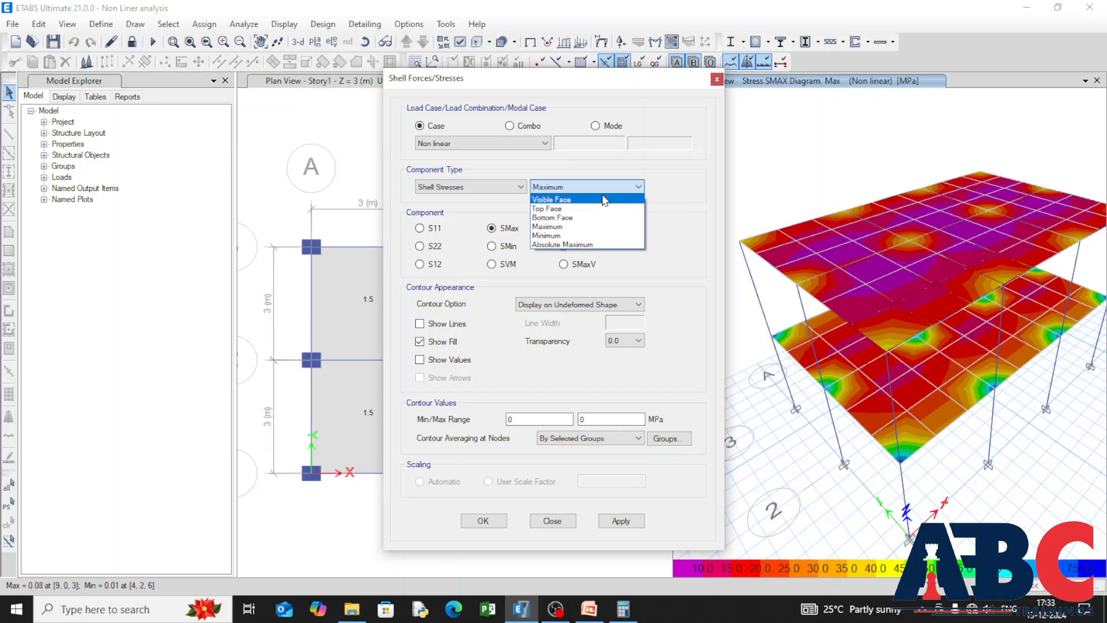
pyautogui.click(598, 199)
pyautogui.click(500, 188)
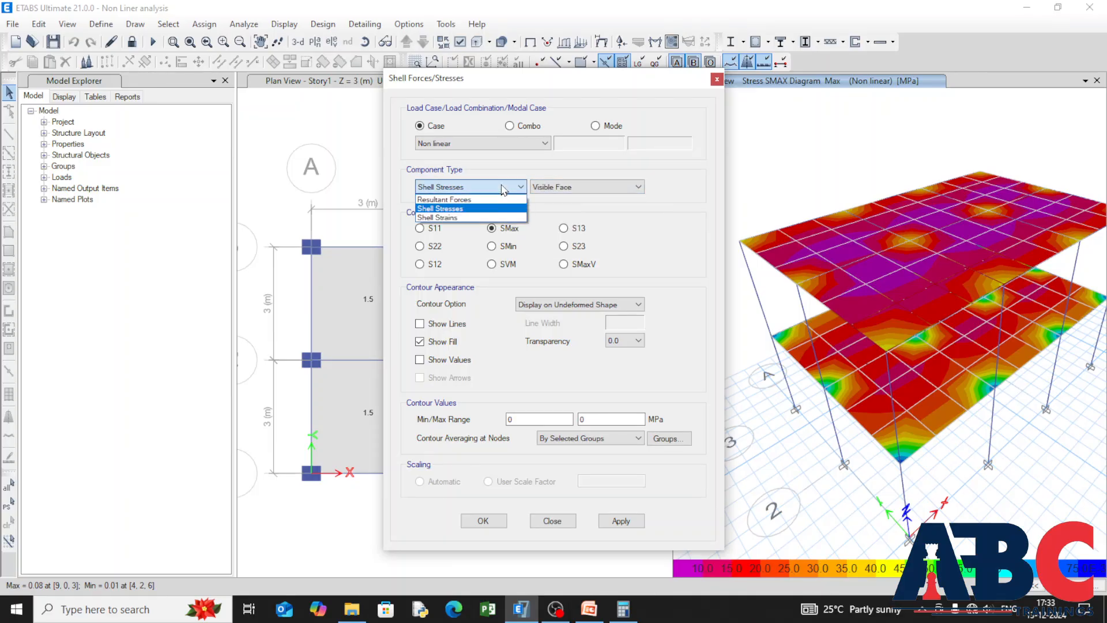
pyautogui.click(500, 188)
pyautogui.click(578, 192)
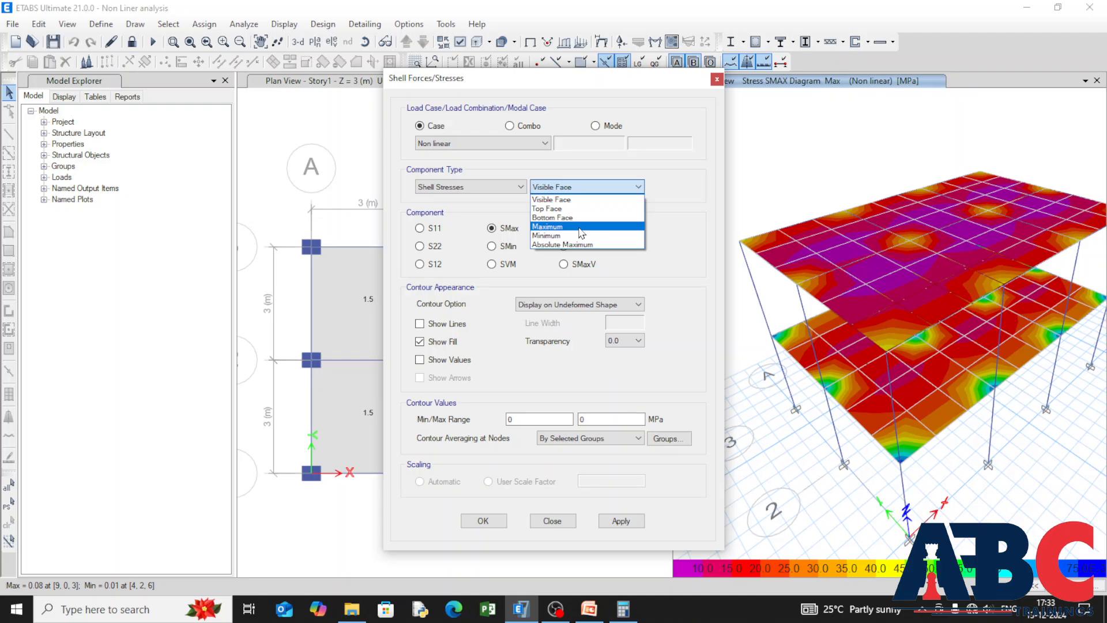
pyautogui.click(617, 251)
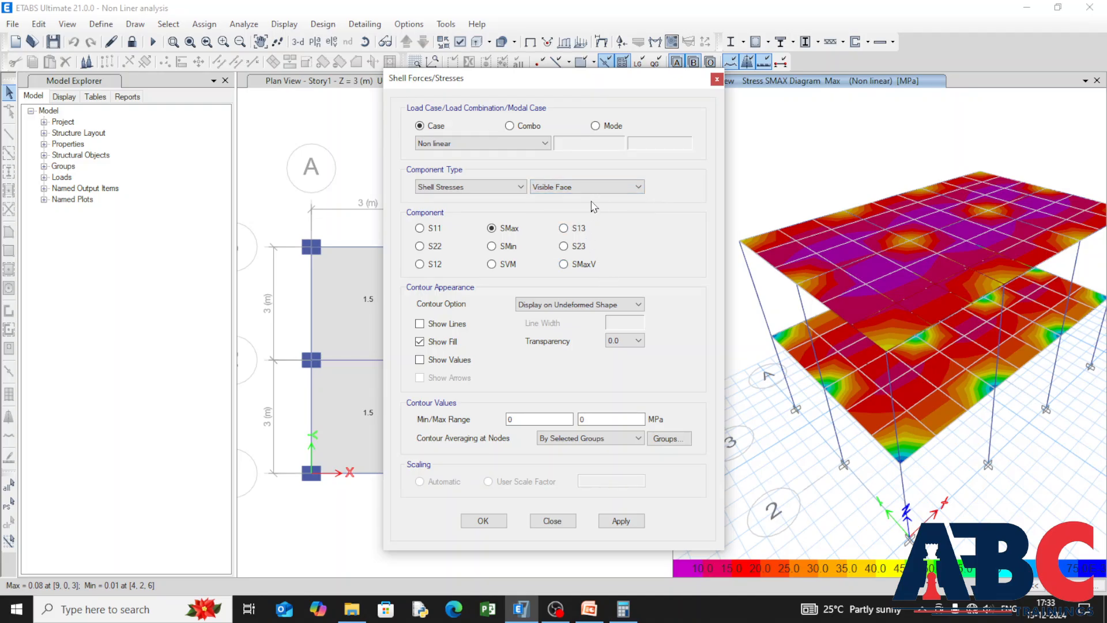
pyautogui.click(615, 188)
pyautogui.click(600, 234)
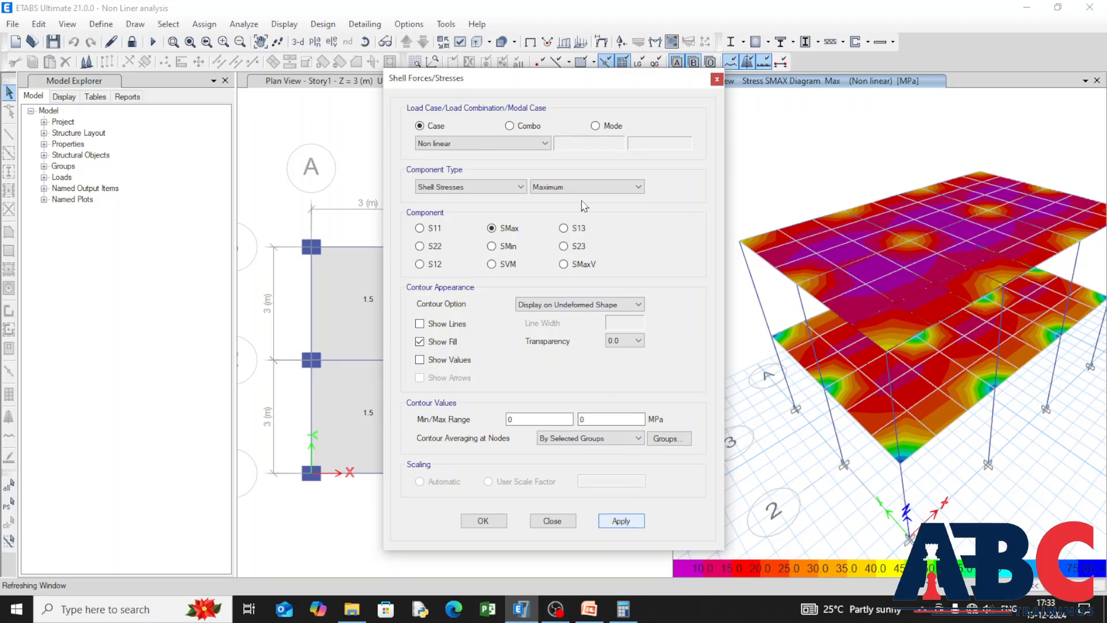
pyautogui.click(717, 79)
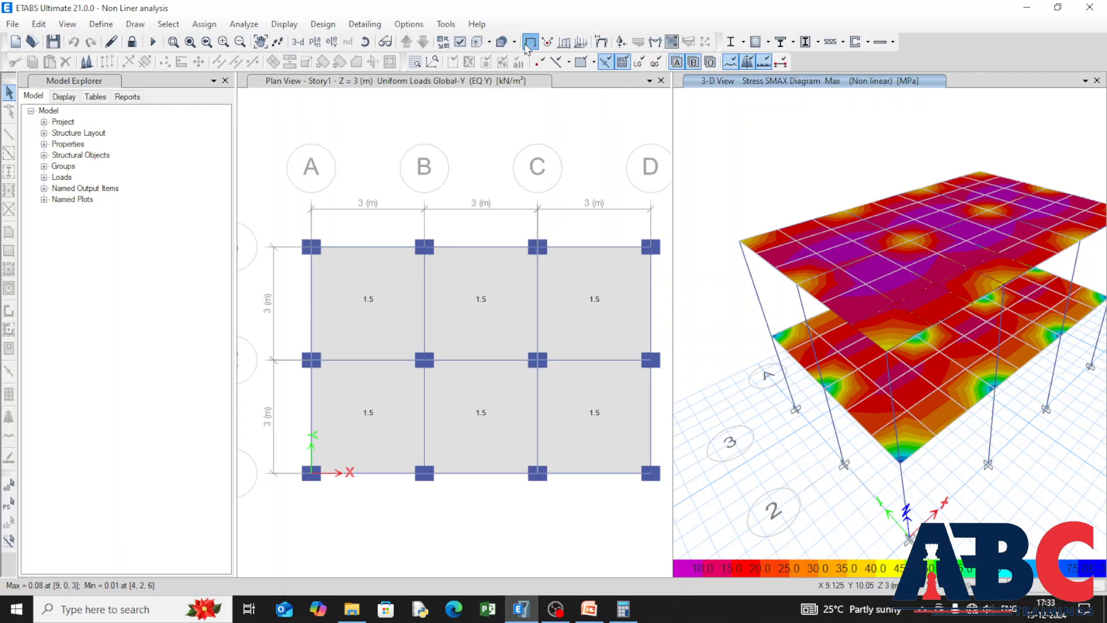
# Step: Display the building's deformed shape for the Non linear case with automatic scaling
pyautogui.click(535, 45)
pyautogui.click(603, 44)
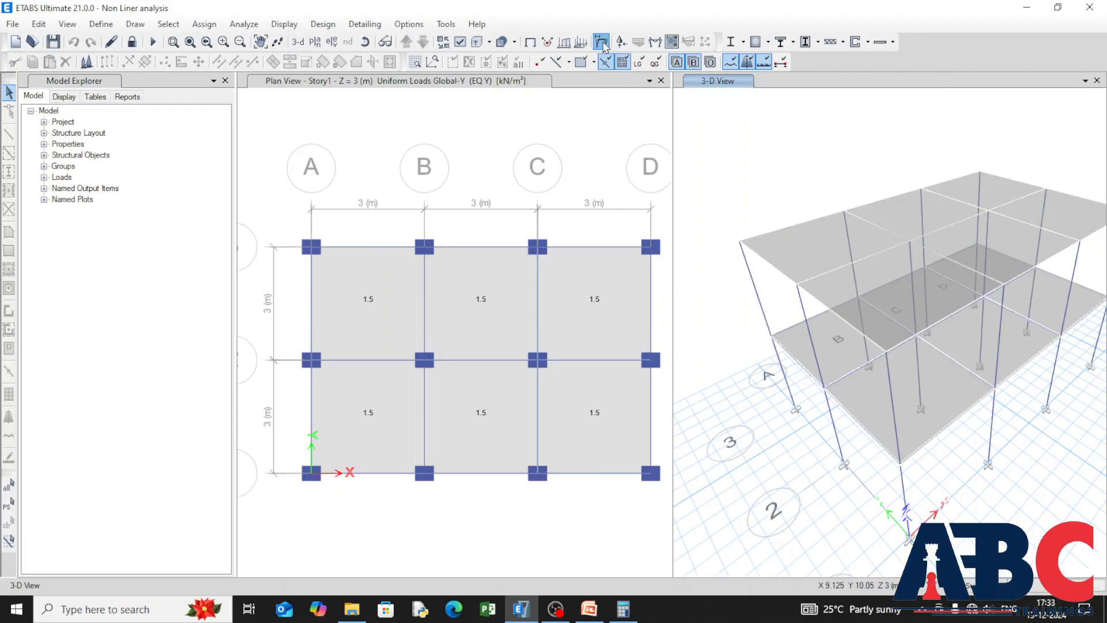
pyautogui.click(539, 124)
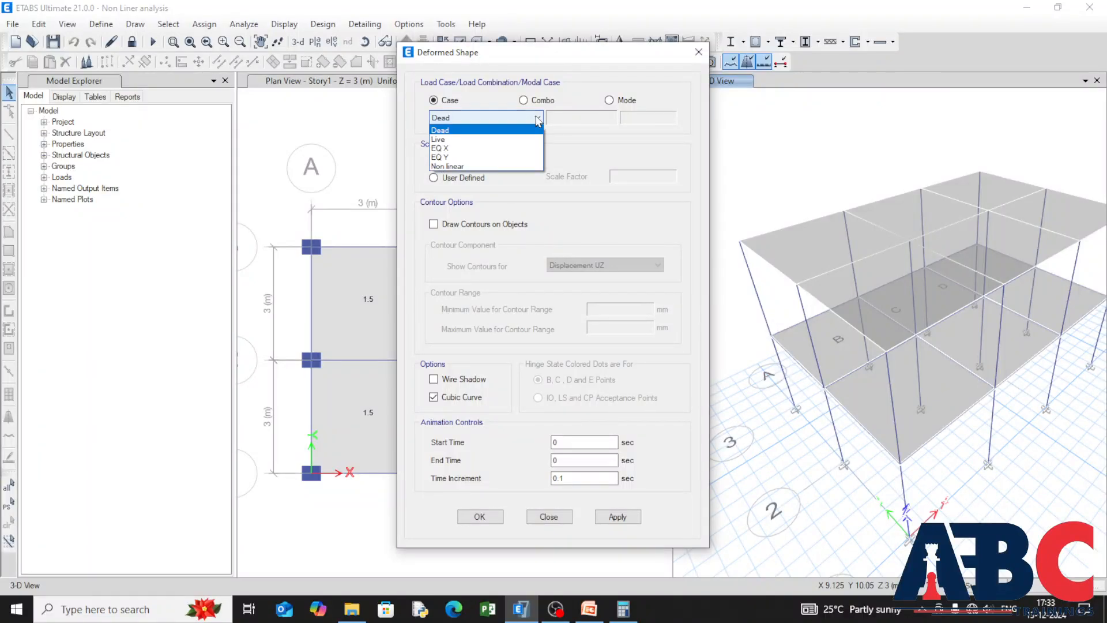
pyautogui.click(522, 179)
pyautogui.click(541, 124)
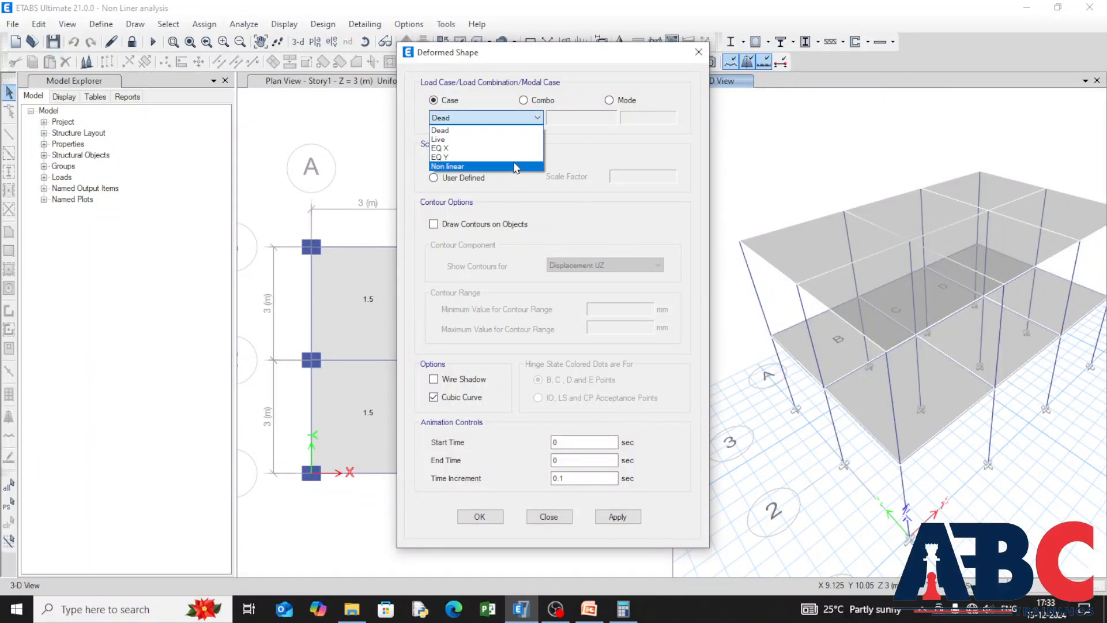
pyautogui.click(516, 168)
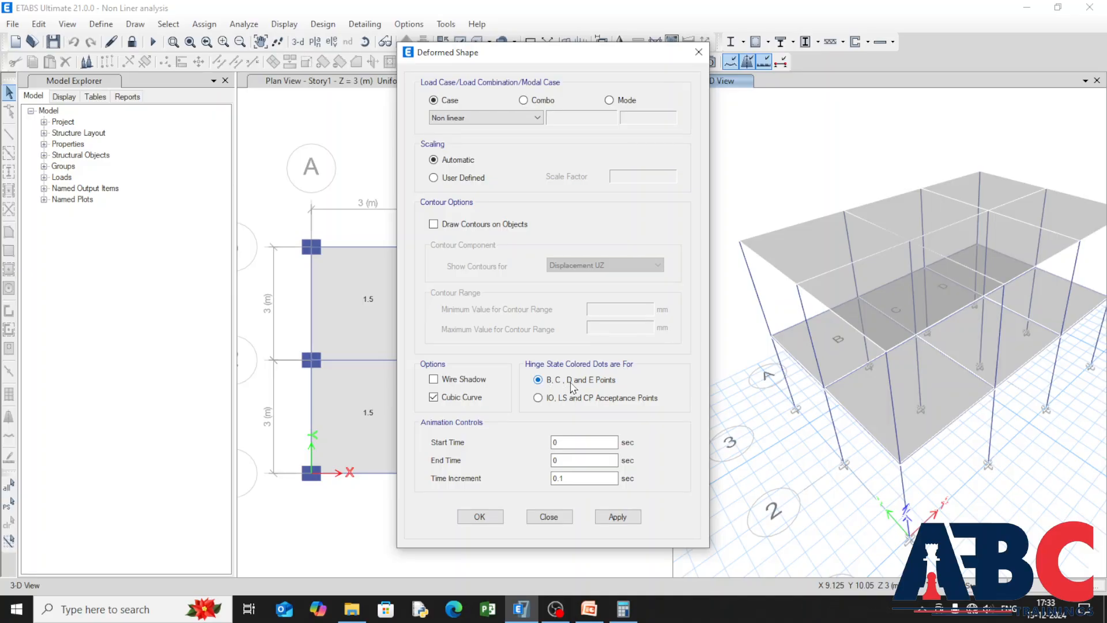
pyautogui.click(634, 520)
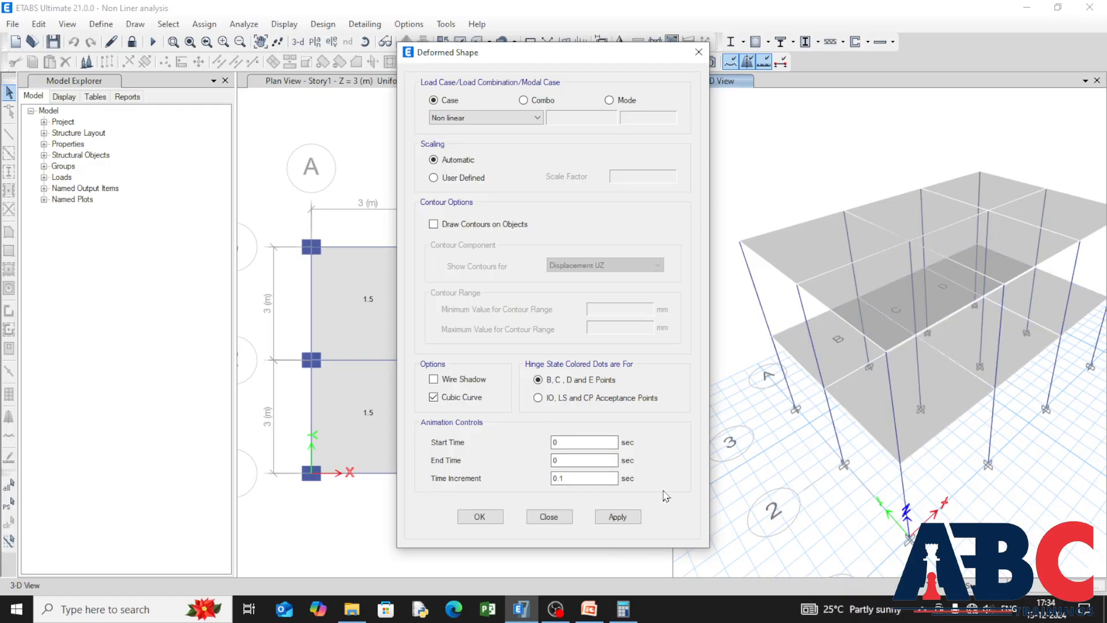
pyautogui.click(637, 522)
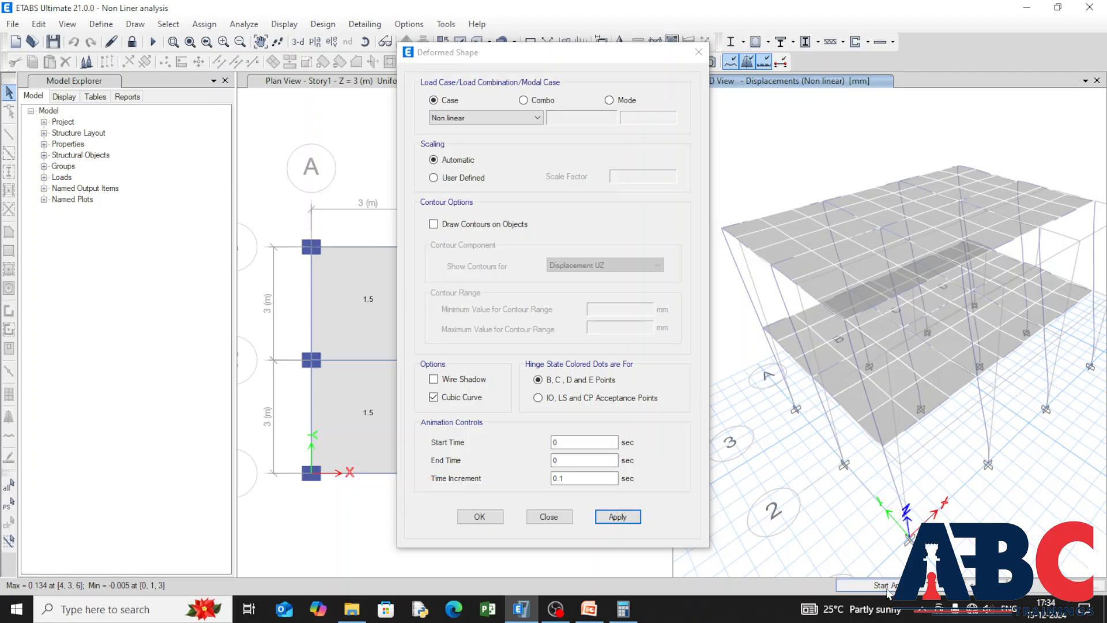
# Step: Animate the Non linear deformed shape in the 3-D view, watch the motion, and stop the animation
pyautogui.click(888, 590)
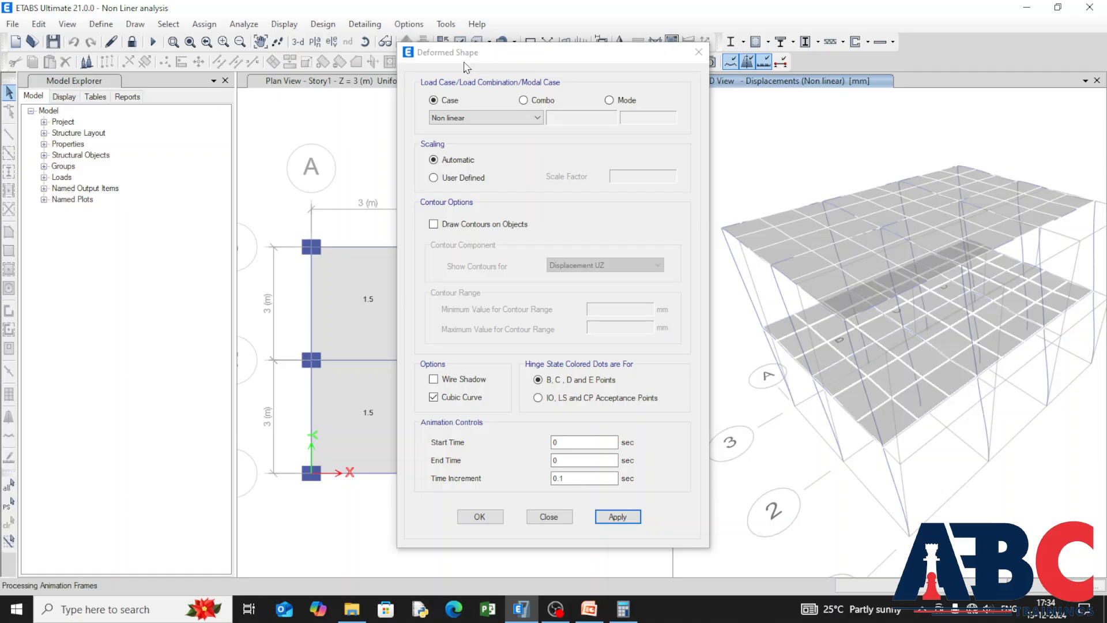
pyautogui.moveTo(465, 61); pyautogui.dragTo(362, 47)
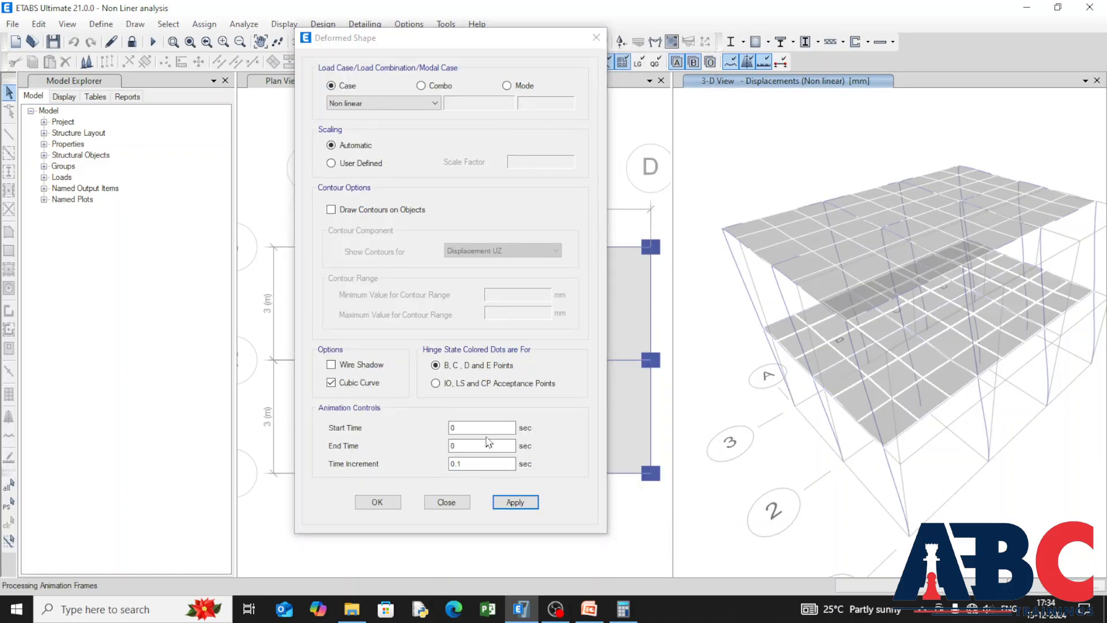
pyautogui.click(440, 500)
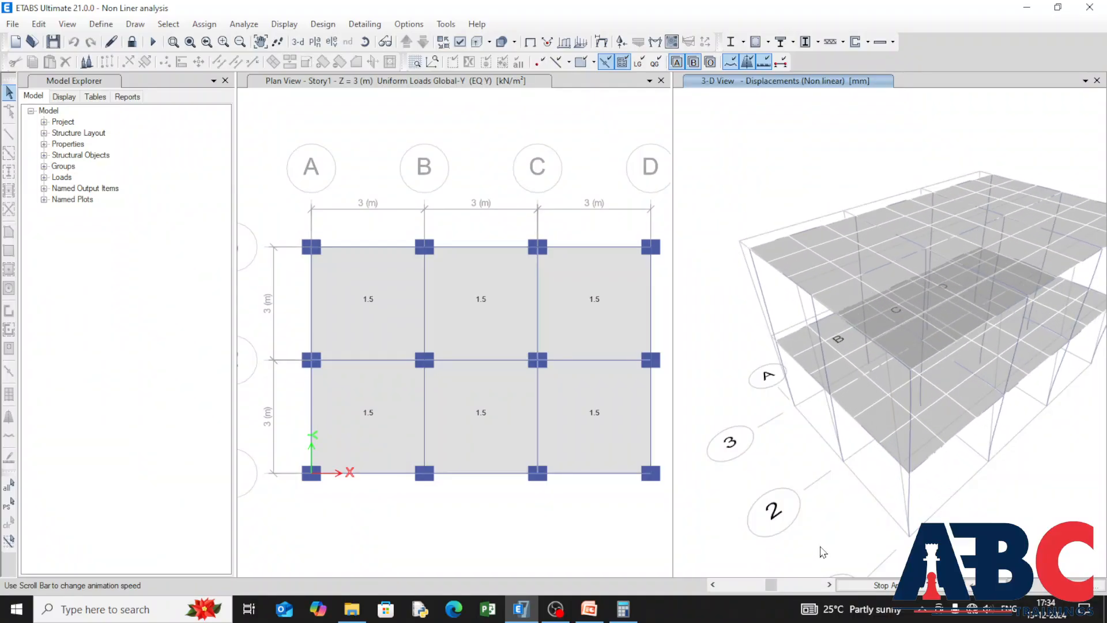
pyautogui.click(917, 585)
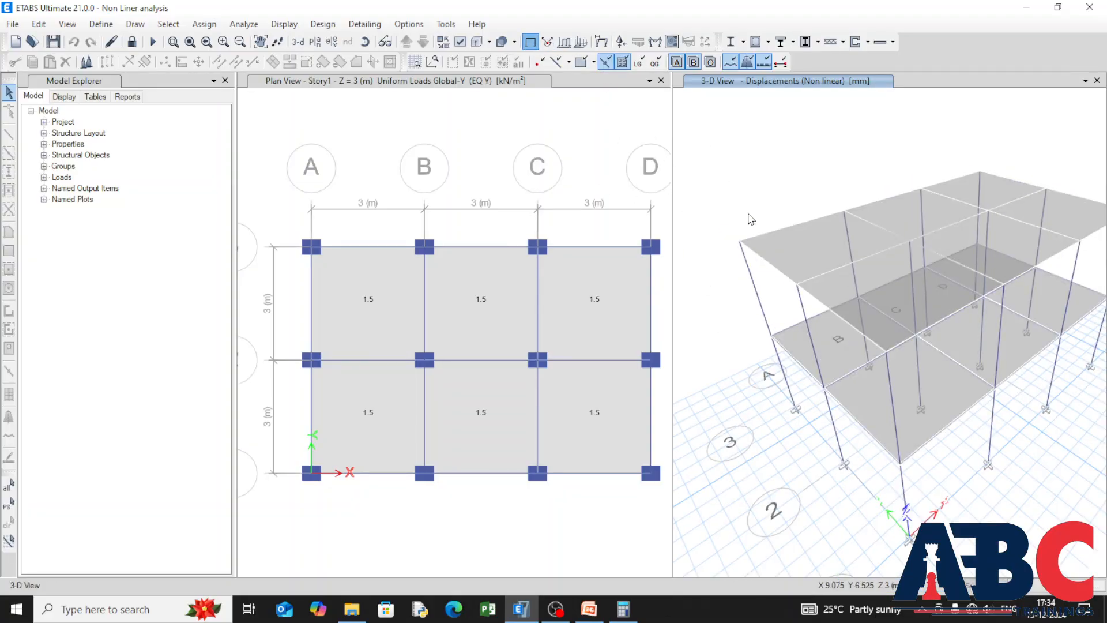
# Step: Plot the Base FX time history function for load case EQ X, examine it, and close the plot
pyautogui.scroll(-2, 375, 184)
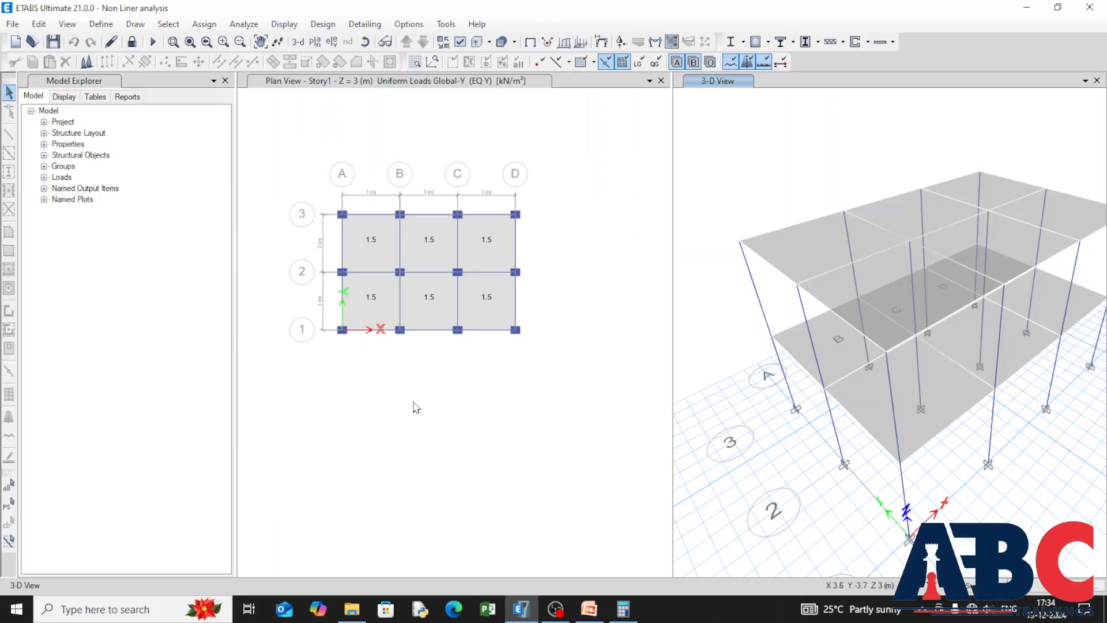
pyautogui.moveTo(421, 403); pyautogui.dragTo(420, 418, button='middle')
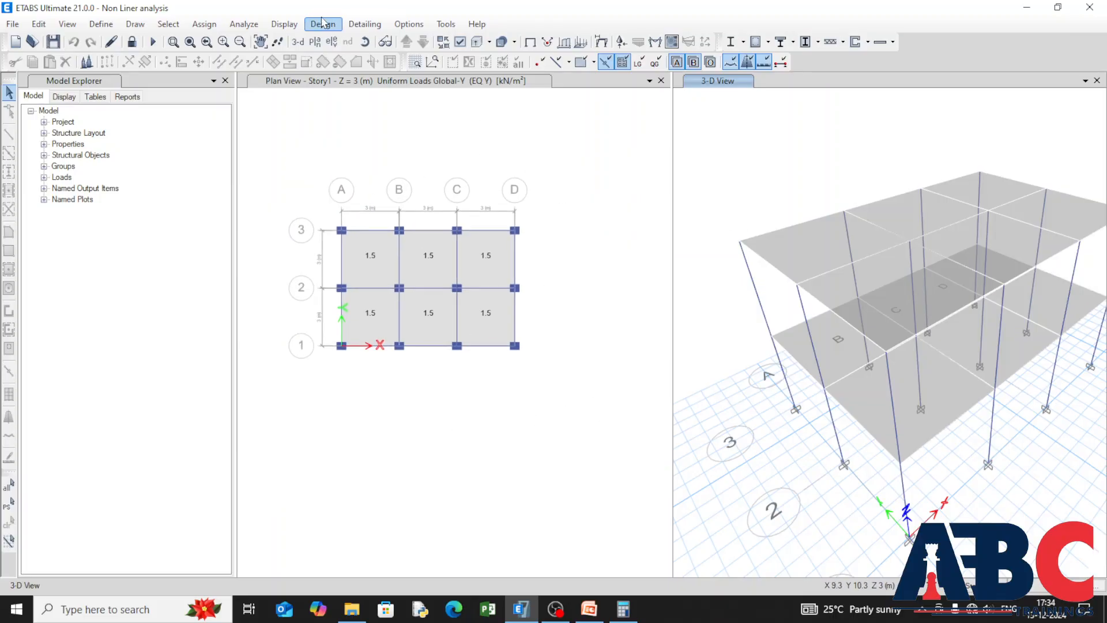
pyautogui.click(284, 24)
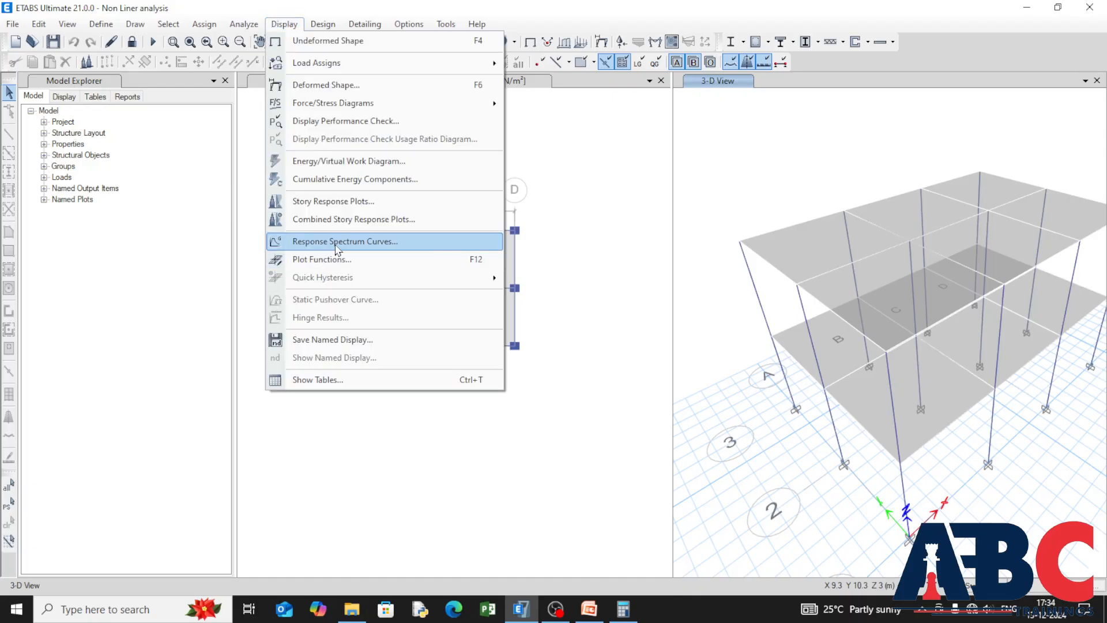
pyautogui.click(332, 259)
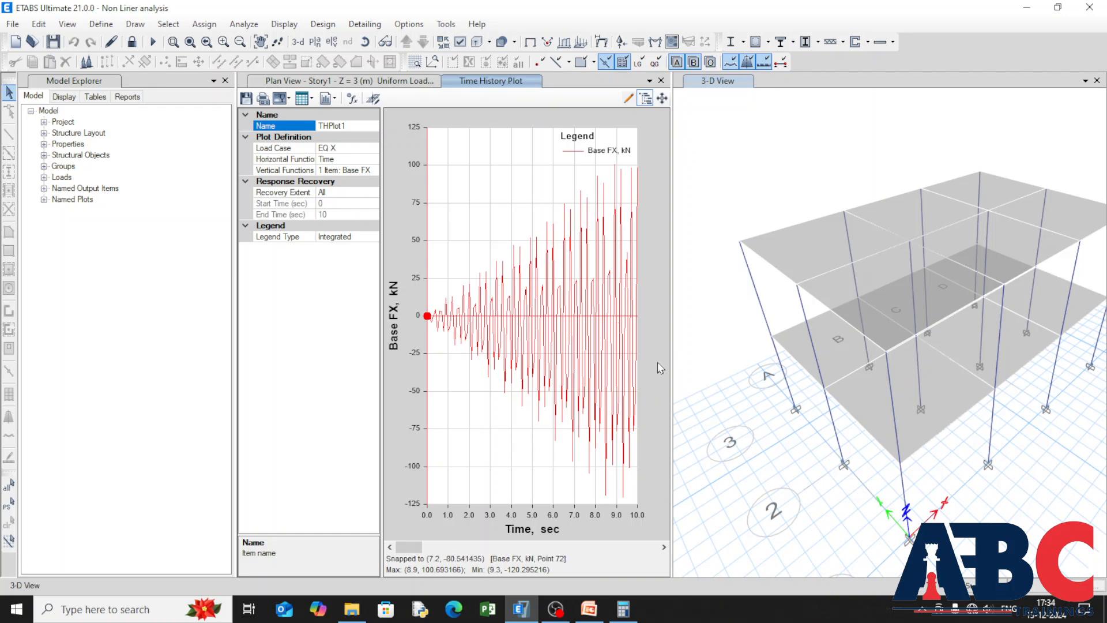
pyautogui.click(661, 80)
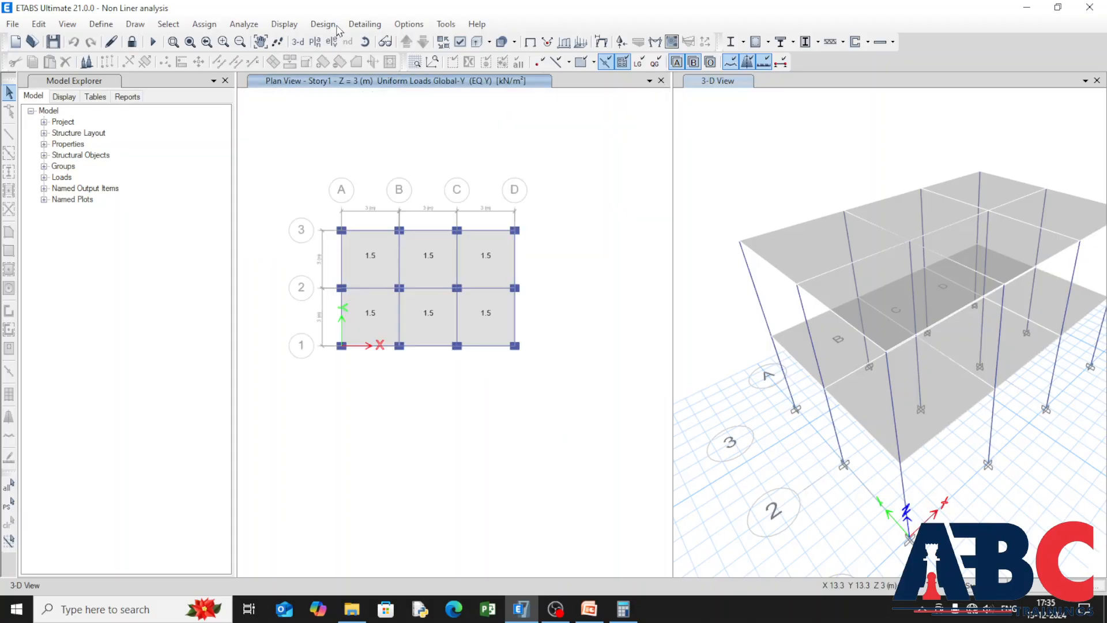
# Step: Start a new performance check for group All and add a demand set to it
pyautogui.click(284, 23)
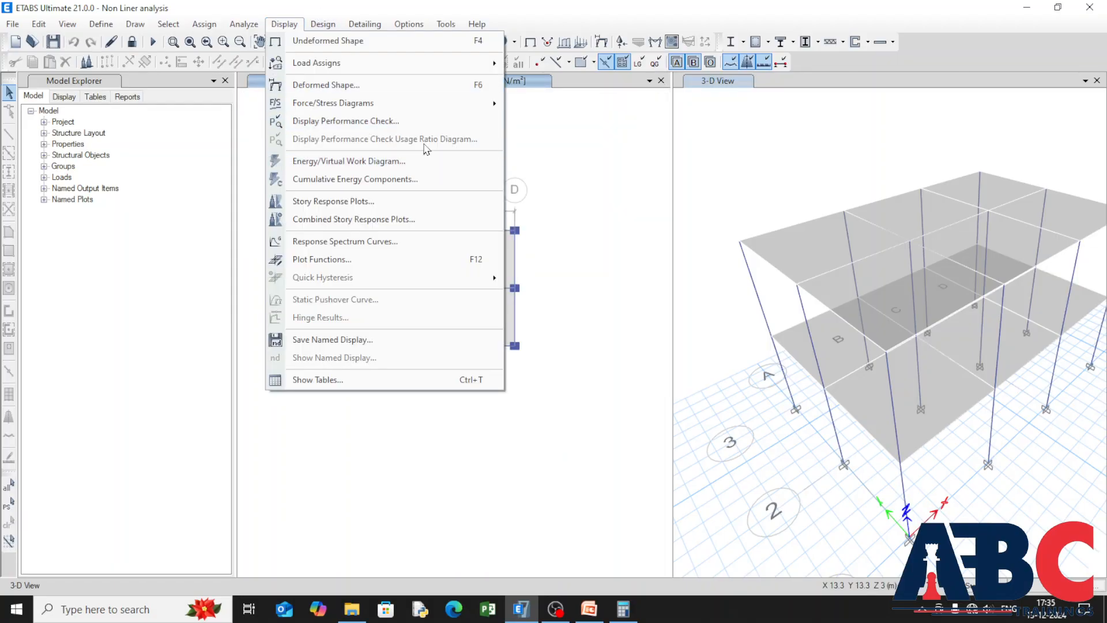
pyautogui.click(441, 120)
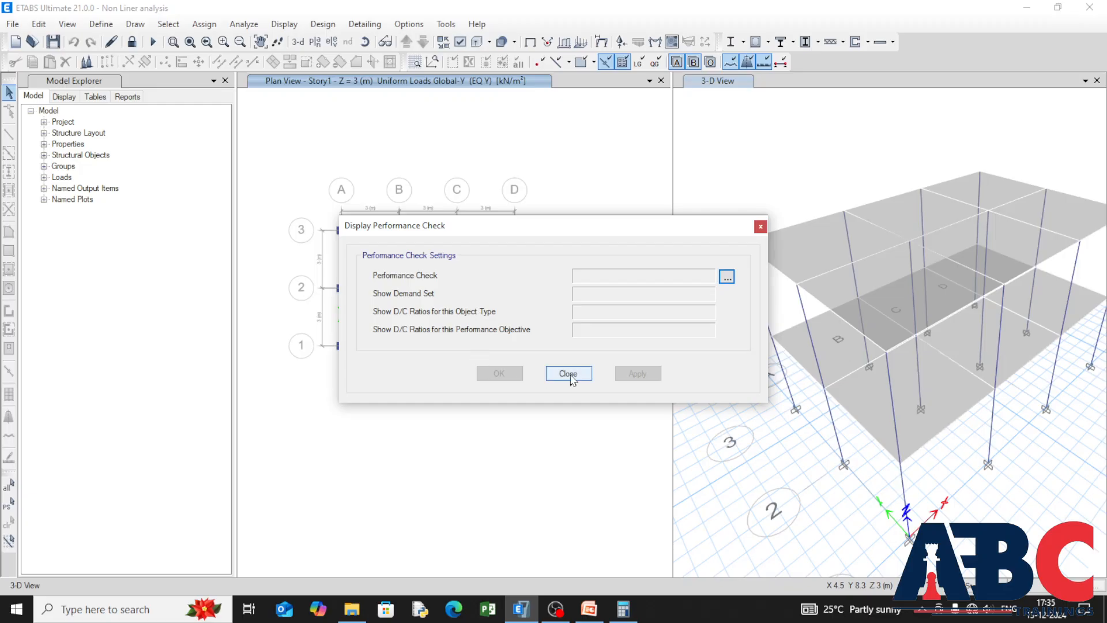
pyautogui.click(726, 278)
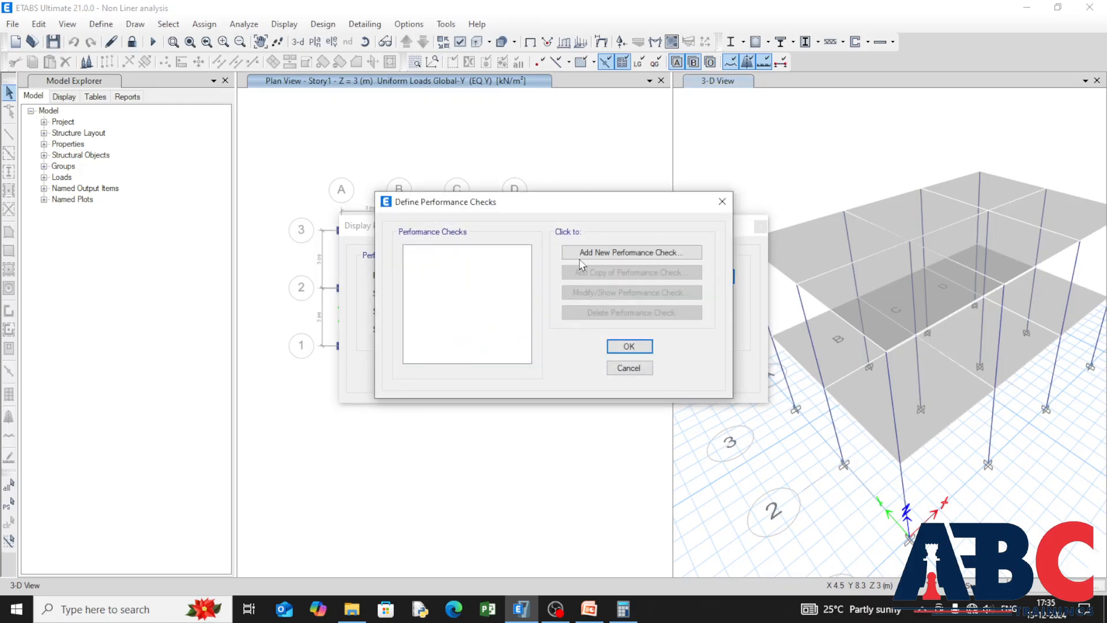
pyautogui.click(580, 259)
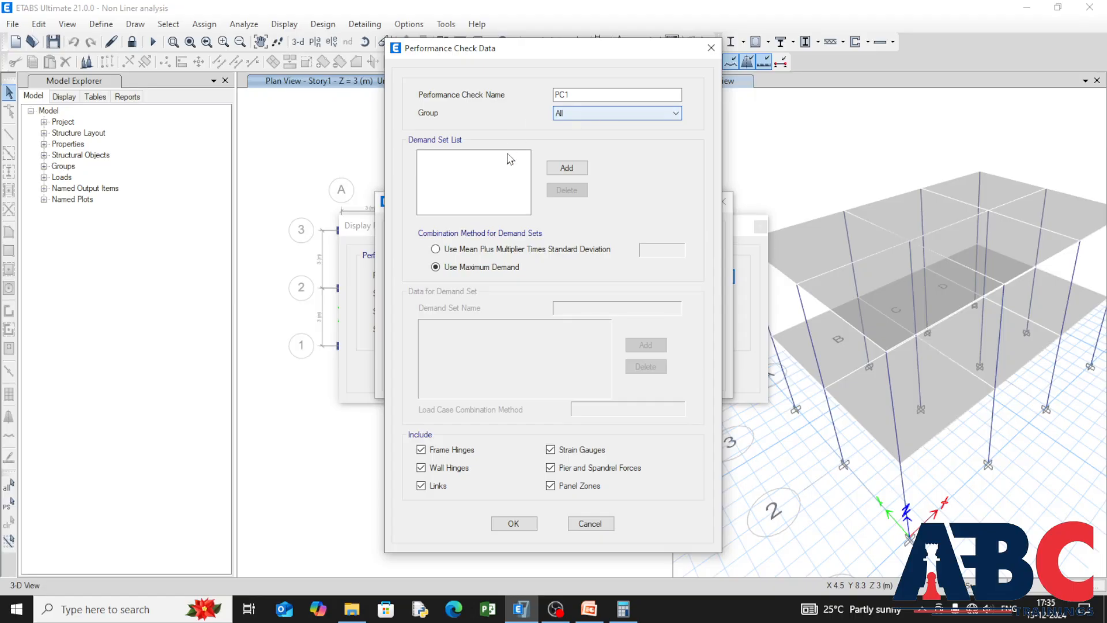
pyautogui.click(566, 168)
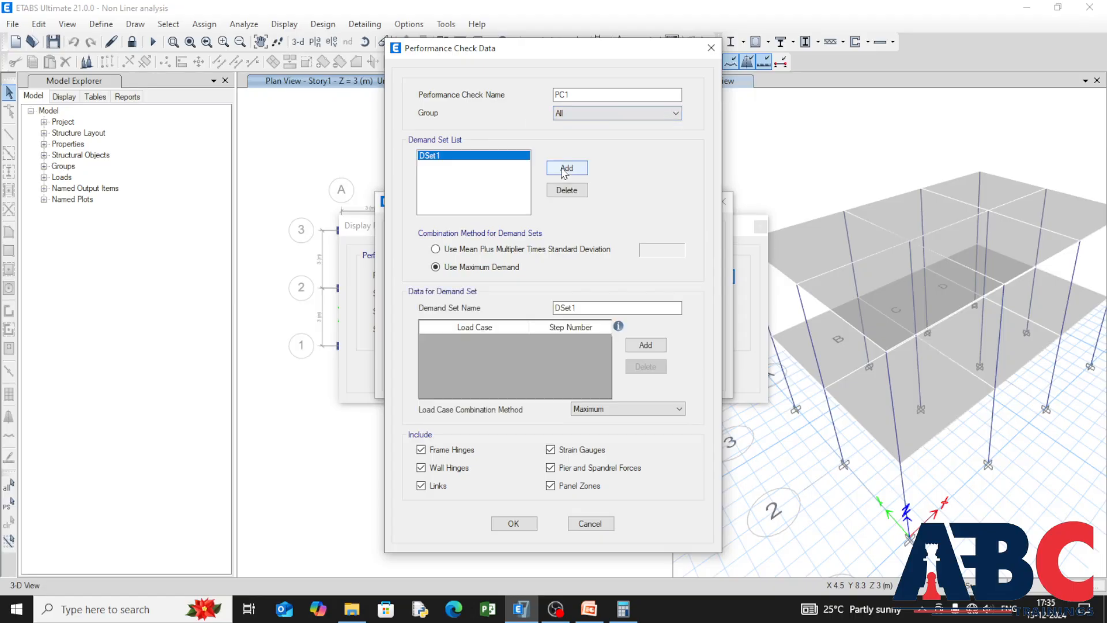
# Step: Add load cases EQ X, EQ Y and Non linear to the demand set and accept the performance check data
pyautogui.click(645, 346)
pyautogui.click(564, 342)
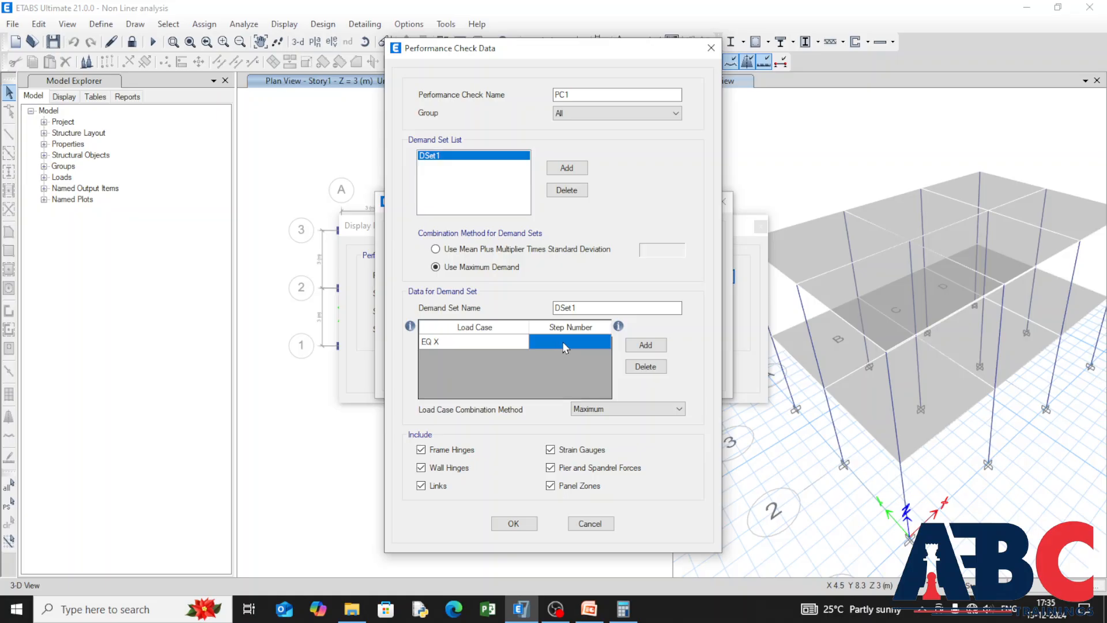
pyautogui.click(645, 345)
pyautogui.click(490, 357)
pyautogui.click(519, 358)
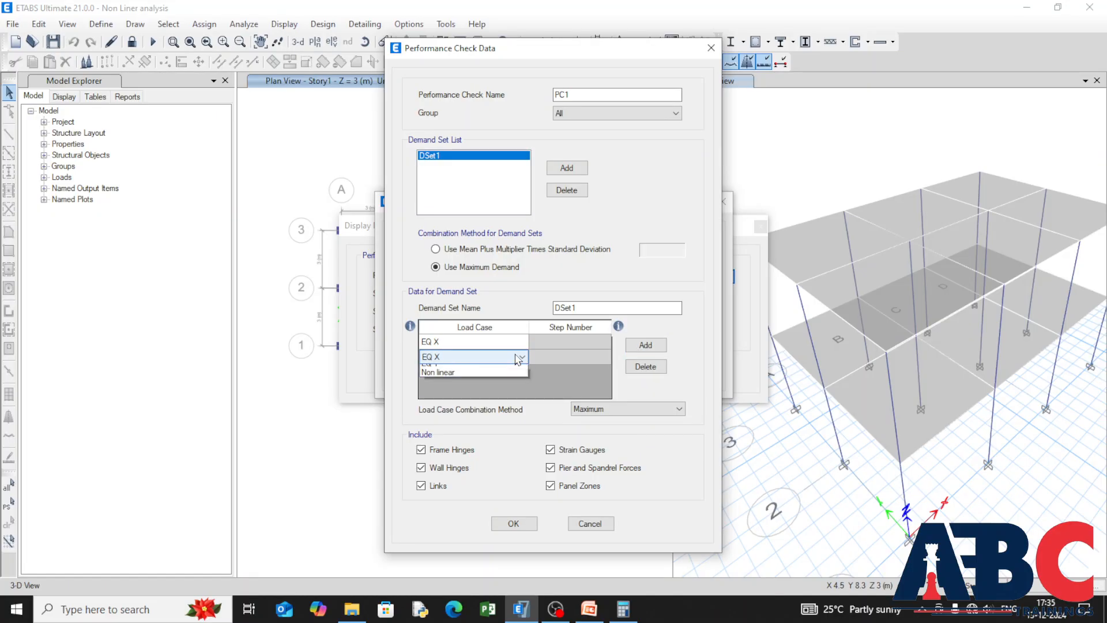
pyautogui.click(507, 372)
pyautogui.click(645, 345)
pyautogui.click(510, 375)
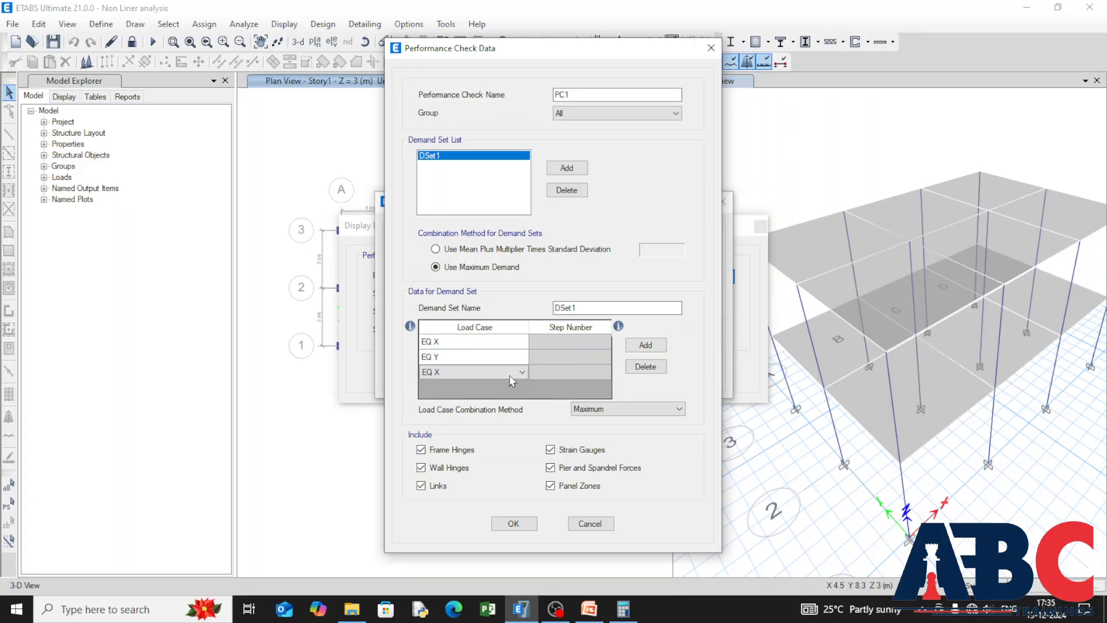
pyautogui.click(510, 375)
pyautogui.click(505, 408)
pyautogui.click(511, 524)
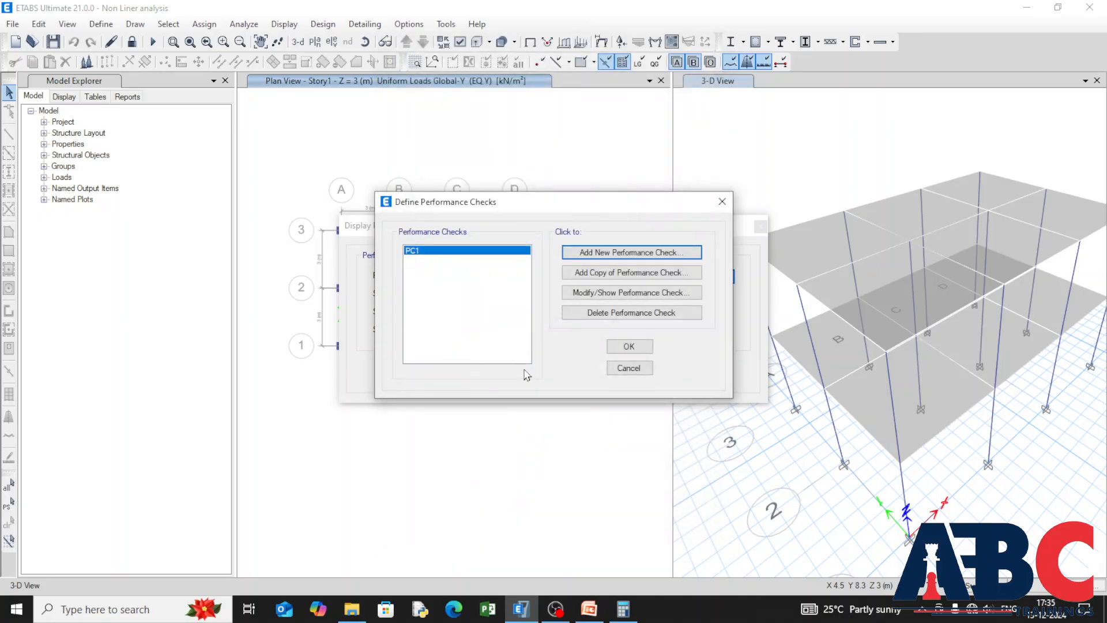
# Step: Accept the performance check definition and display PC1 D/C ratios for all demand sets and object types at the Immediate Occupancy objective
pyautogui.click(629, 346)
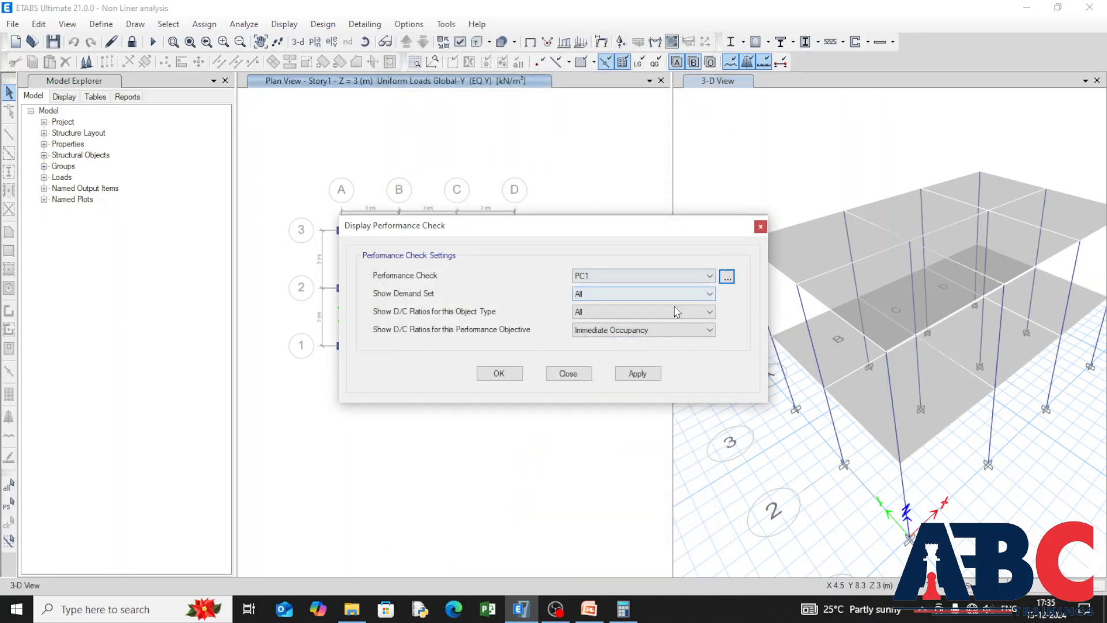
pyautogui.click(637, 375)
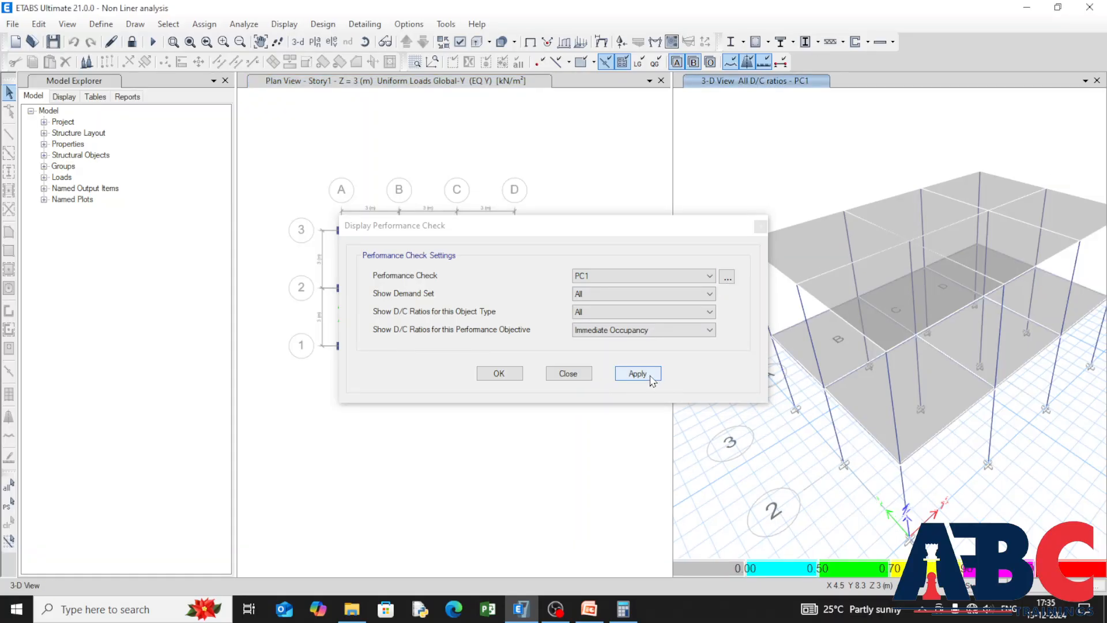
pyautogui.click(502, 374)
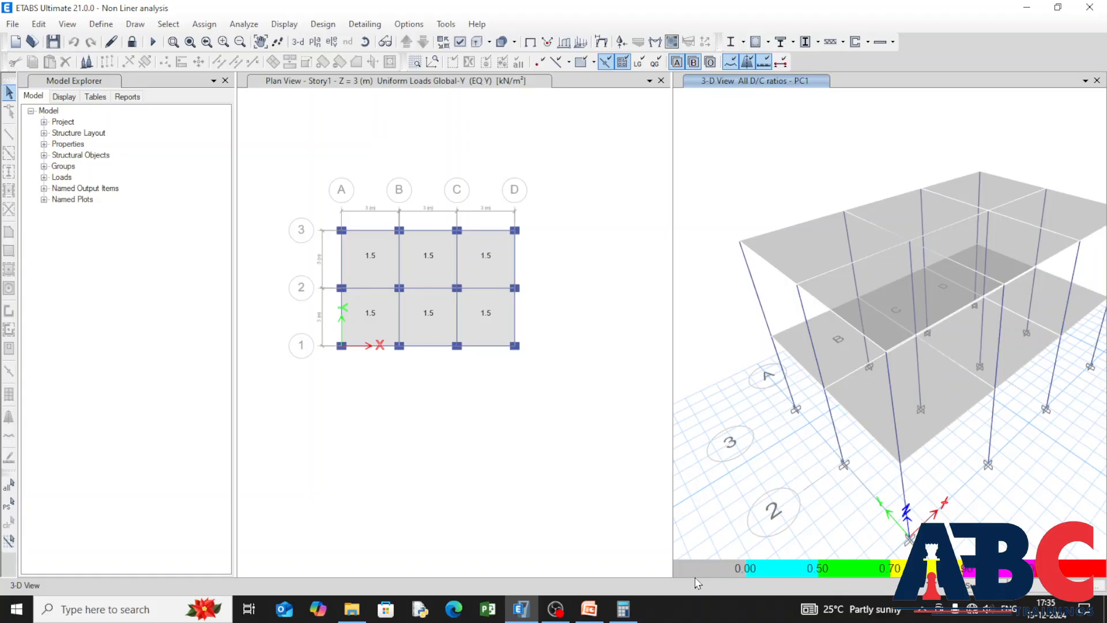
# Step: Display the maximum story displacement plot for the Dead case, examine it, and close the plot
pyautogui.click(284, 23)
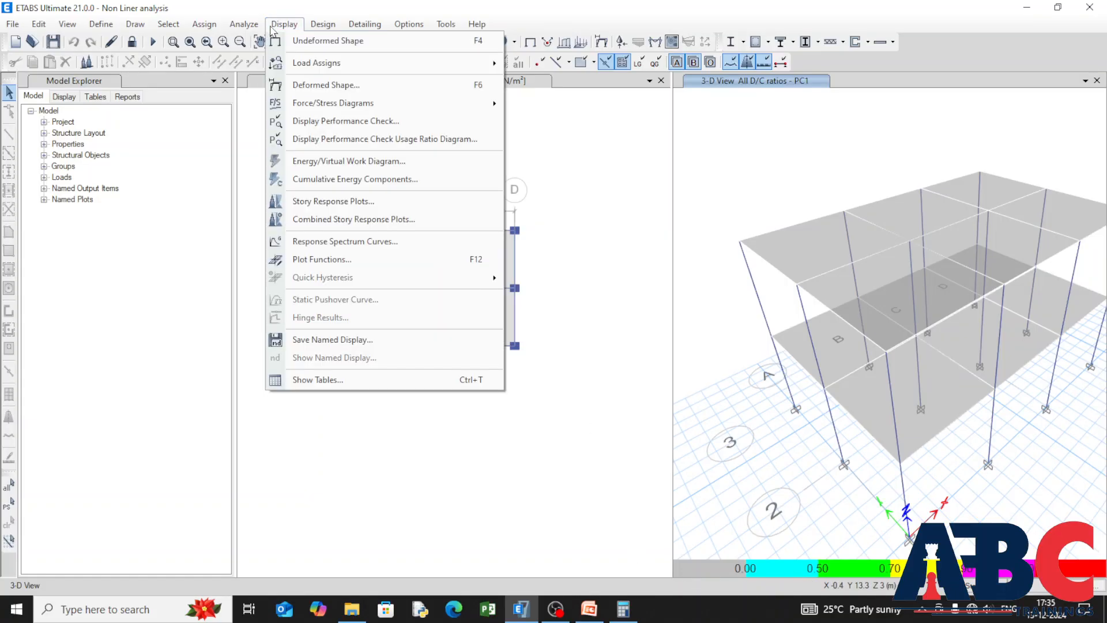
pyautogui.click(433, 206)
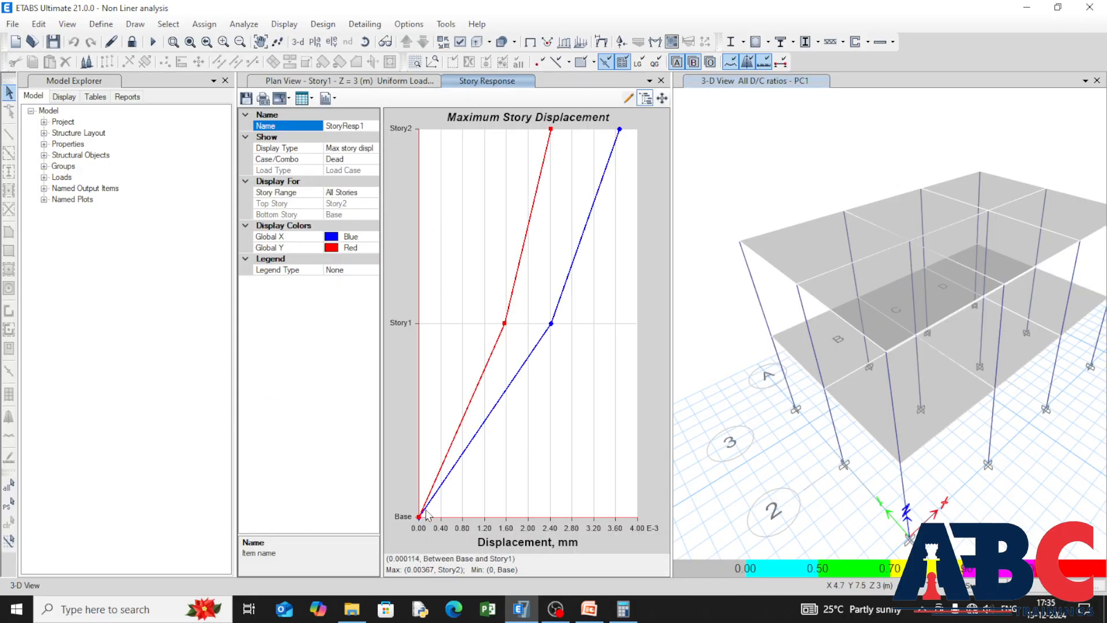
pyautogui.click(662, 81)
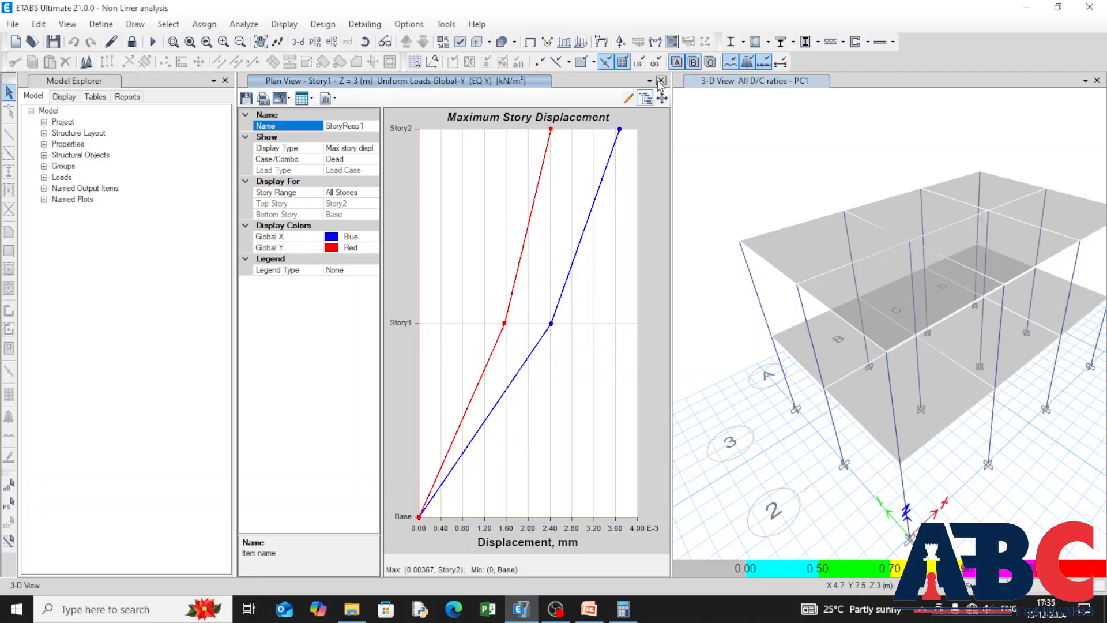
# Step: Display the response spectrum curves for time history case EQ X at Story2, examine the peaks, and close the plot
pyautogui.click(284, 24)
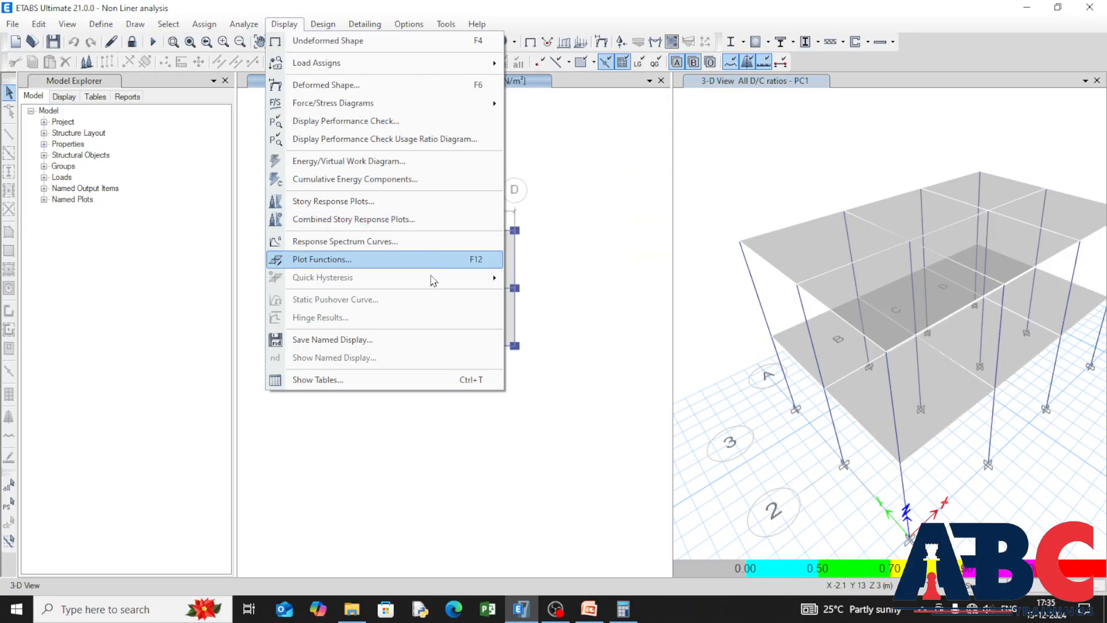
pyautogui.click(427, 241)
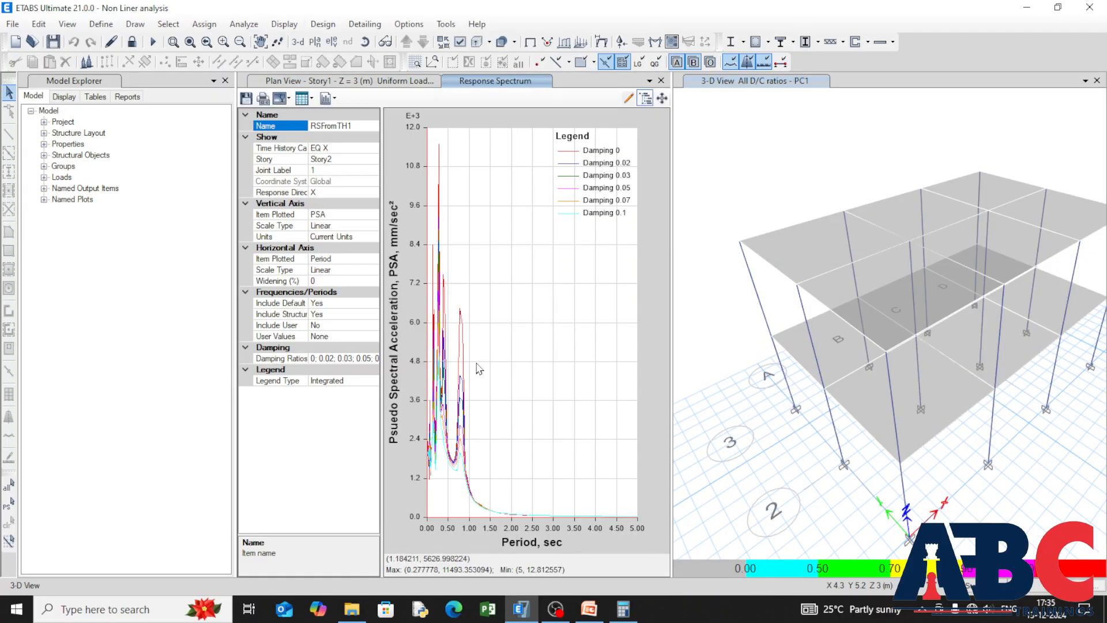
pyautogui.scroll(4, 496, 458)
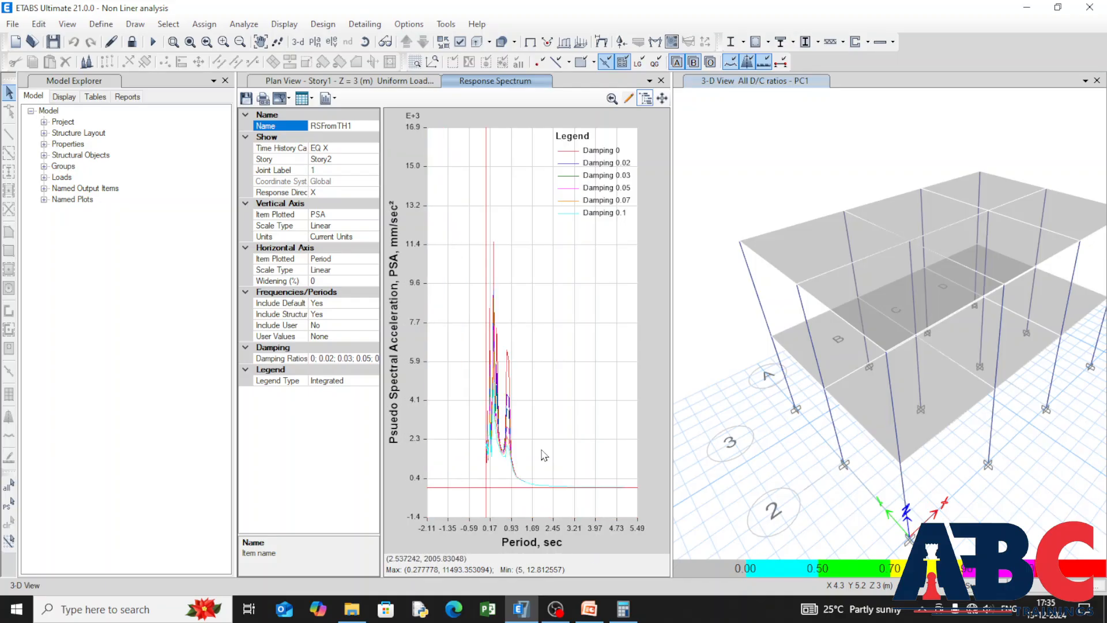
pyautogui.click(661, 80)
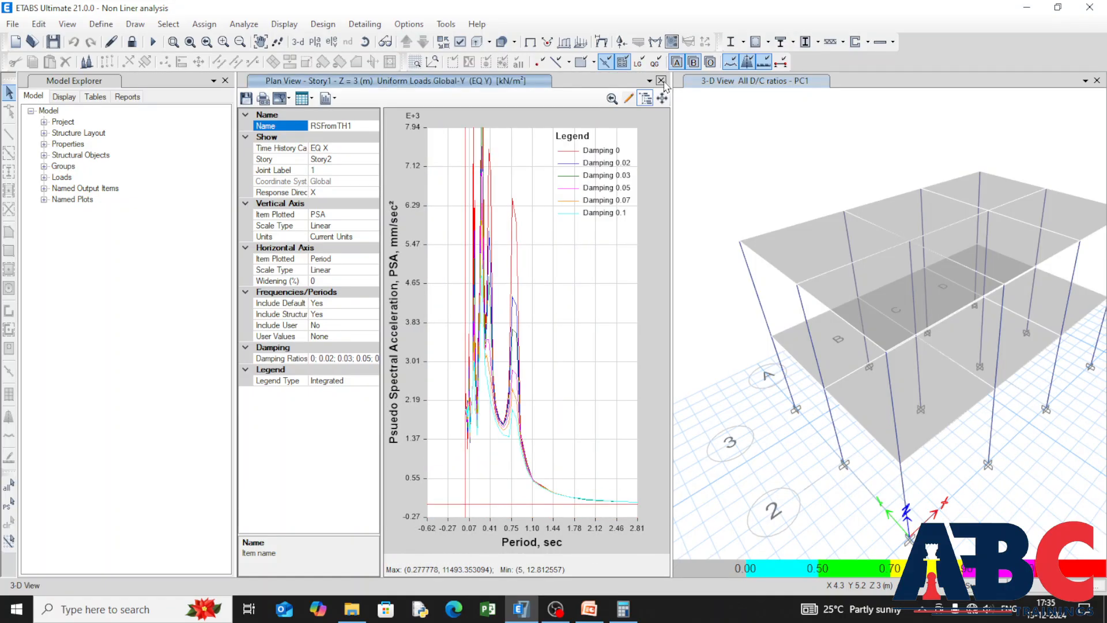
# Step: Show the energy/virtual work diagram with values in the 3-D view, using Non linear as both the force and displacement load case
pyautogui.click(276, 29)
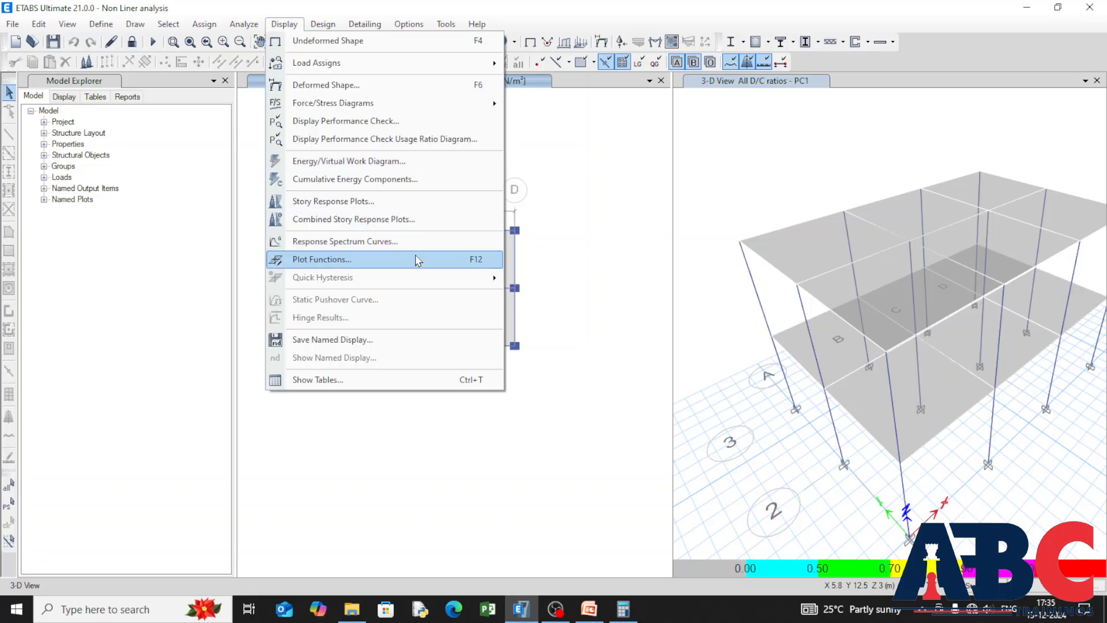
pyautogui.click(440, 163)
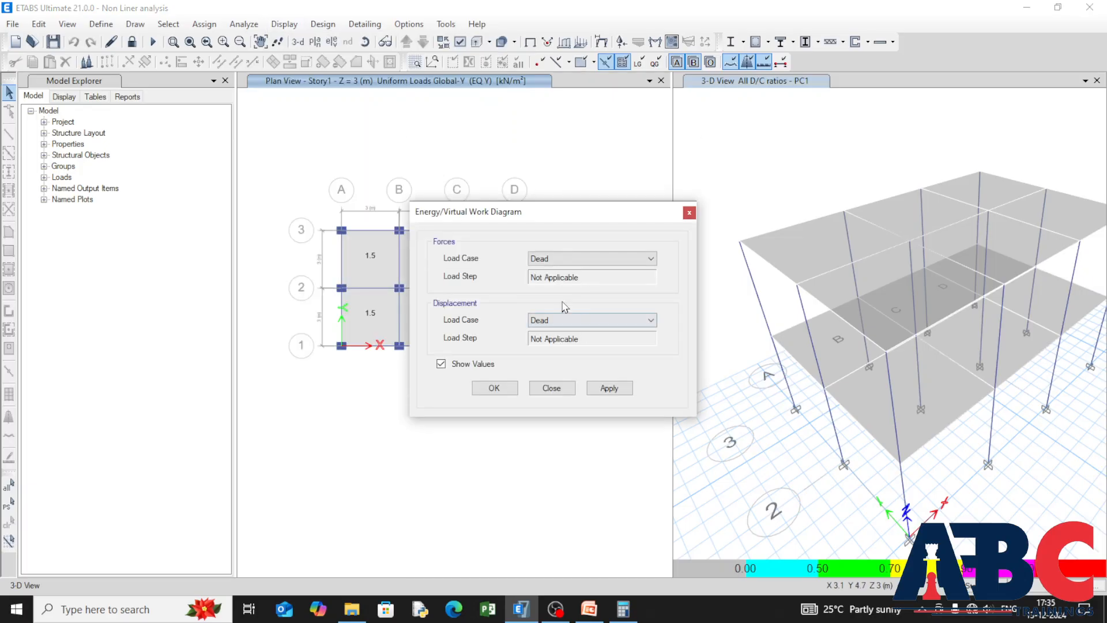
pyautogui.click(640, 259)
pyautogui.click(637, 296)
pyautogui.click(638, 321)
pyautogui.click(630, 363)
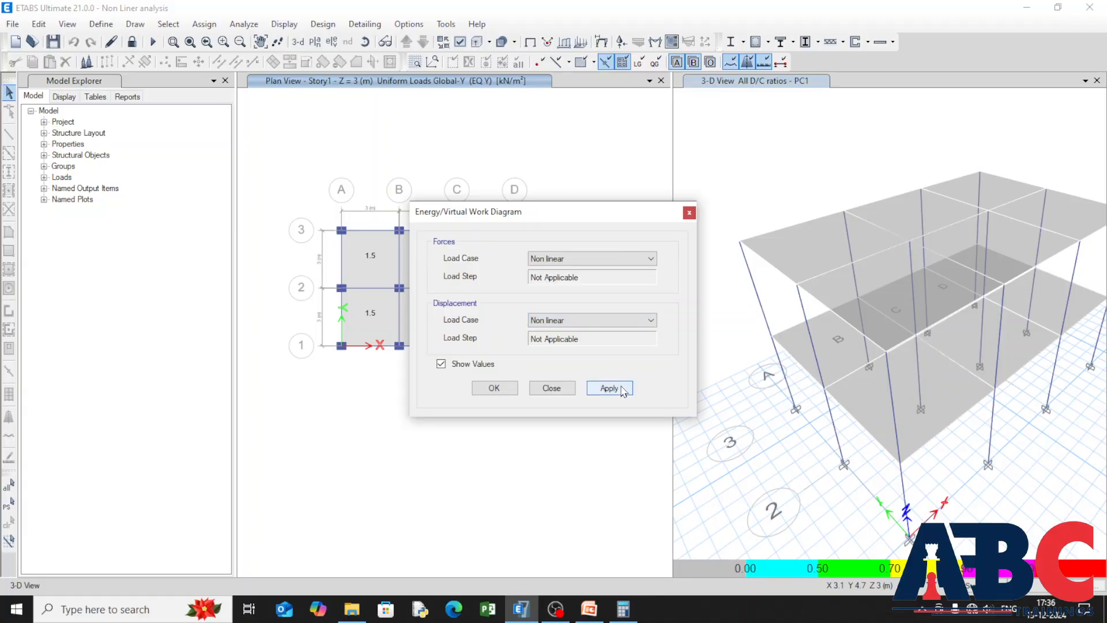
pyautogui.click(623, 389)
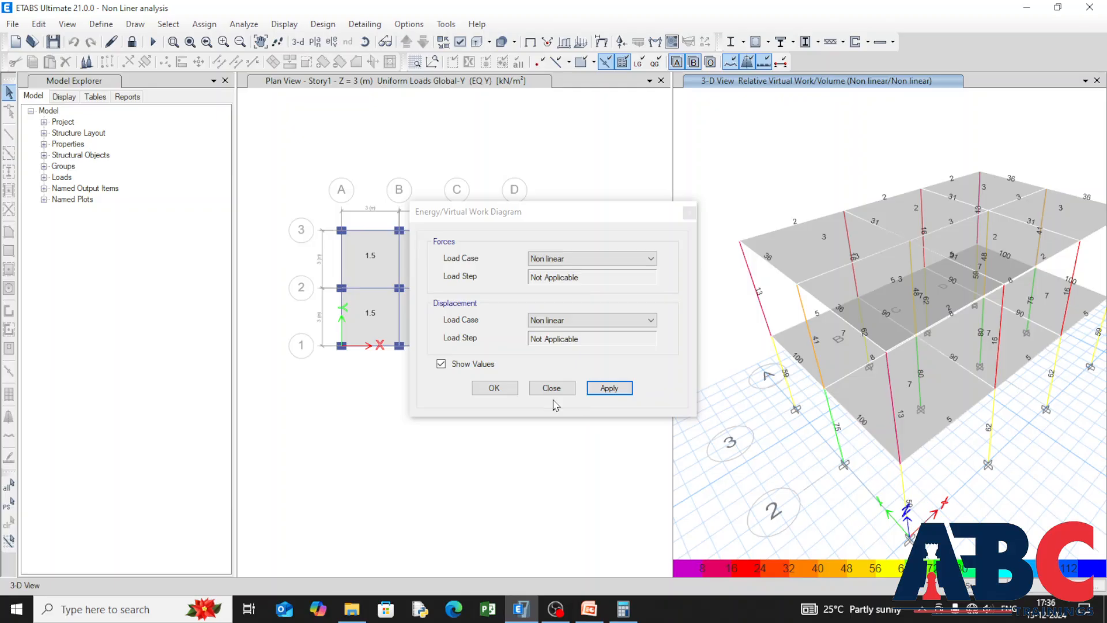
pyautogui.click(541, 388)
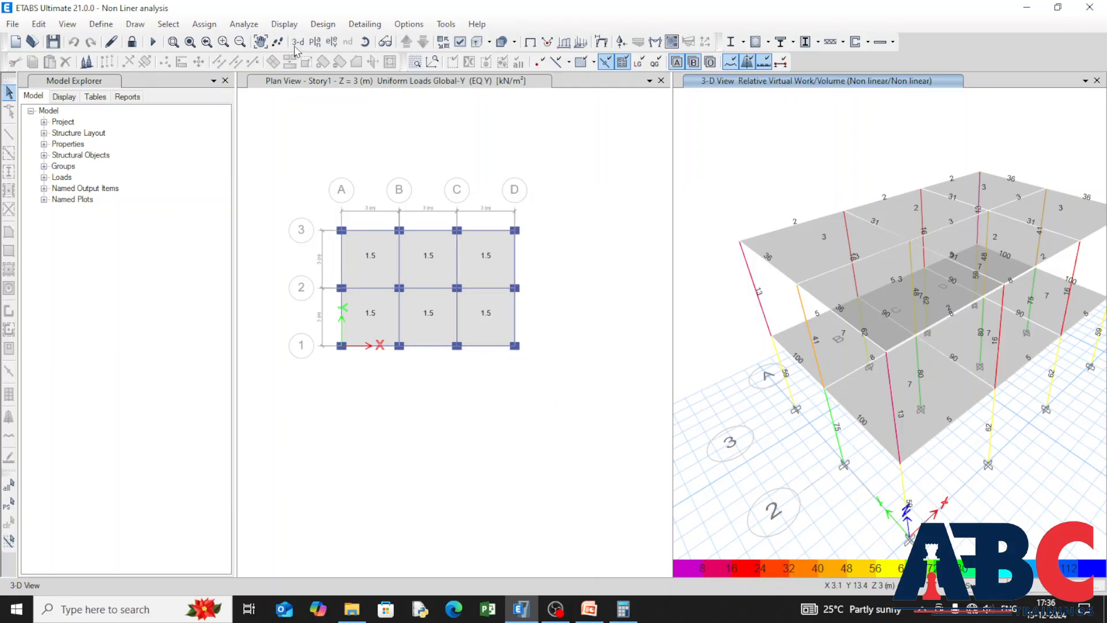
# Step: Show the analysis result tables for the Structure Output group
pyautogui.click(273, 24)
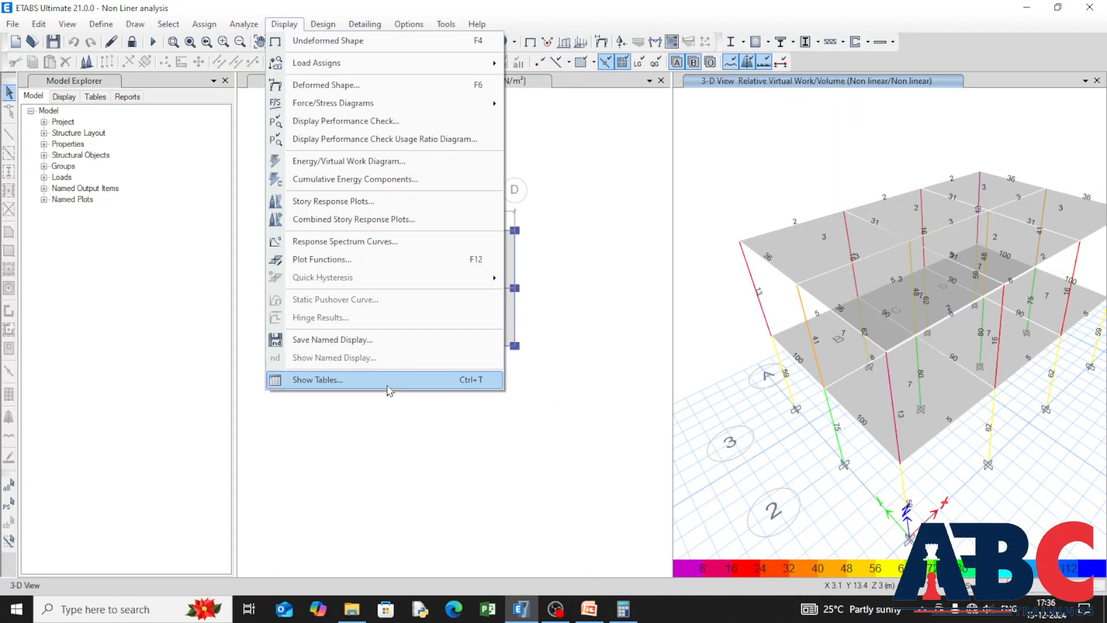
pyautogui.click(388, 379)
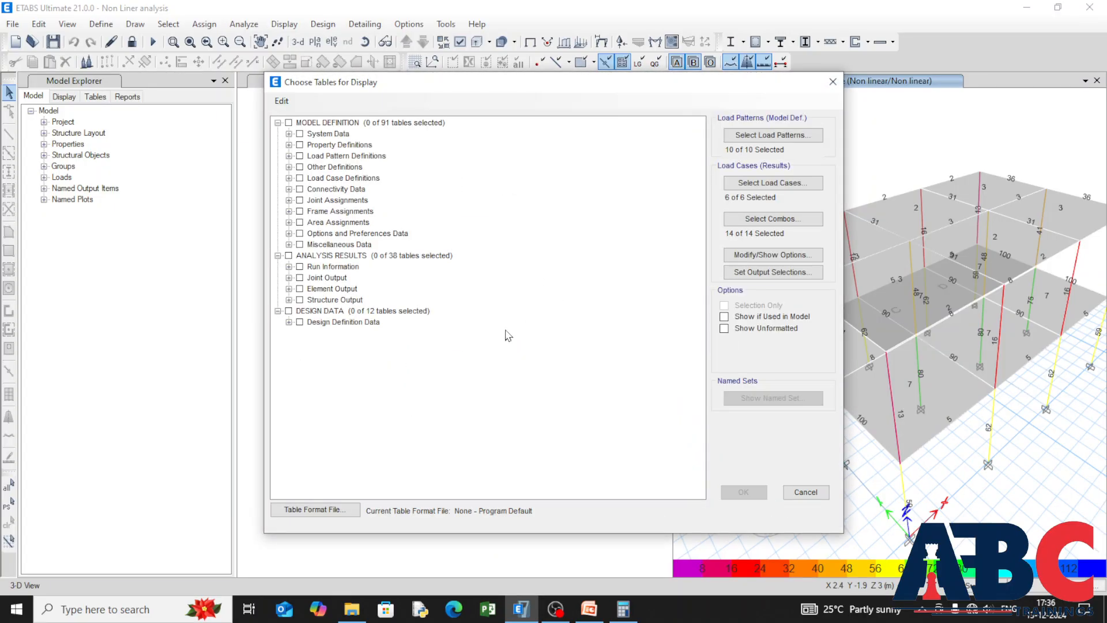
pyautogui.click(299, 300)
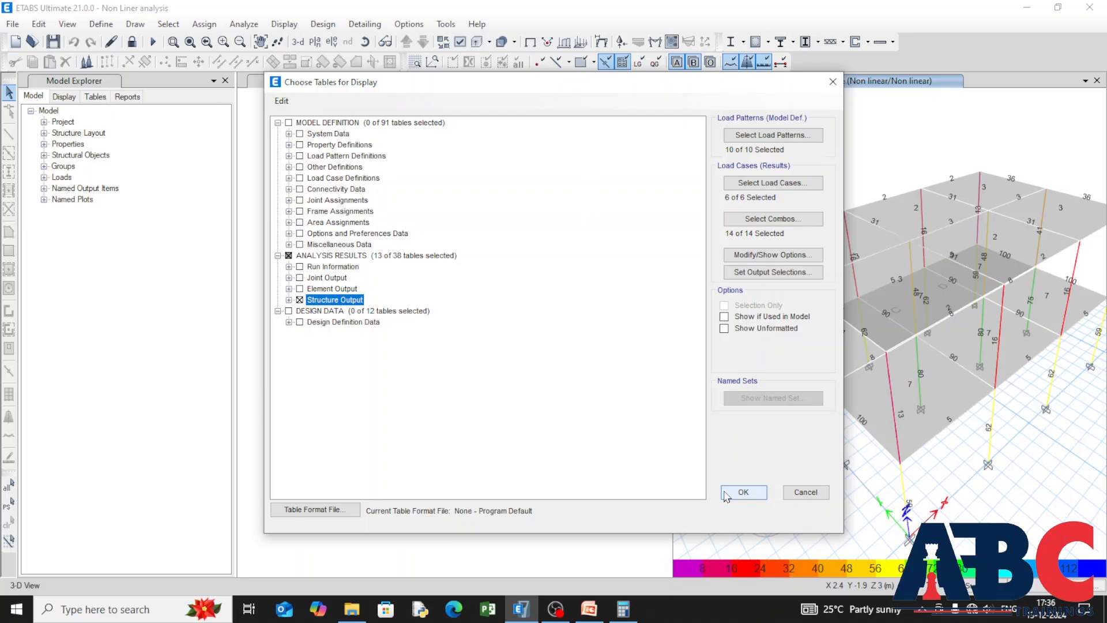
pyautogui.click(743, 492)
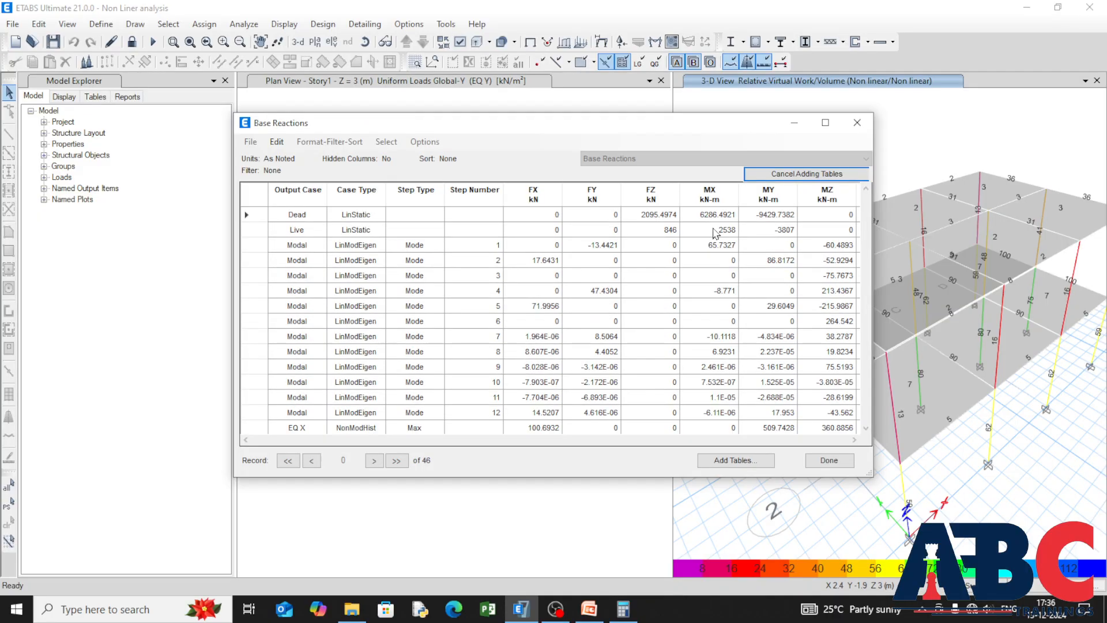
# Step: Filter the Base Reactions table to the Non linear output case and review the reaction forces and moments
pyautogui.rightClick(355, 205)
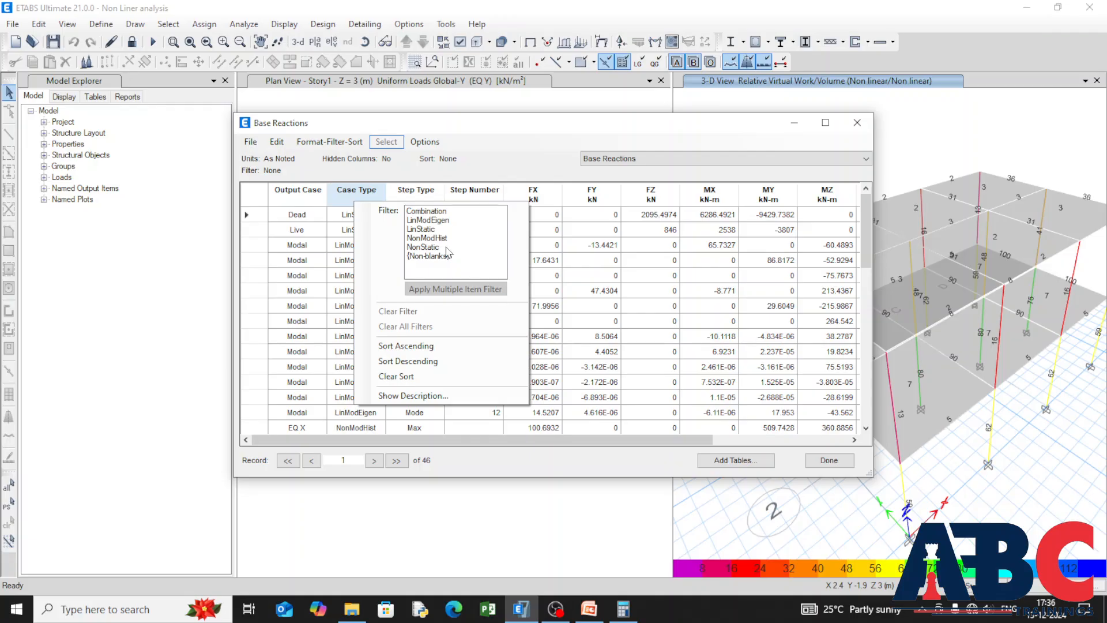
pyautogui.click(421, 196)
pyautogui.rightClick(419, 198)
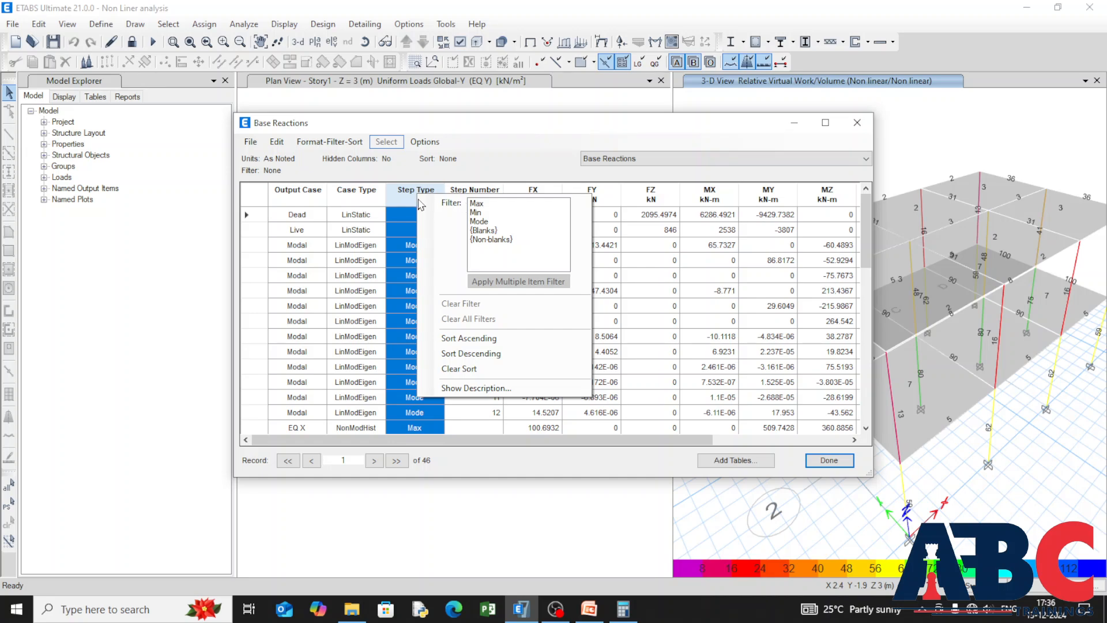
pyautogui.click(400, 195)
pyautogui.click(298, 198)
pyautogui.rightClick(293, 196)
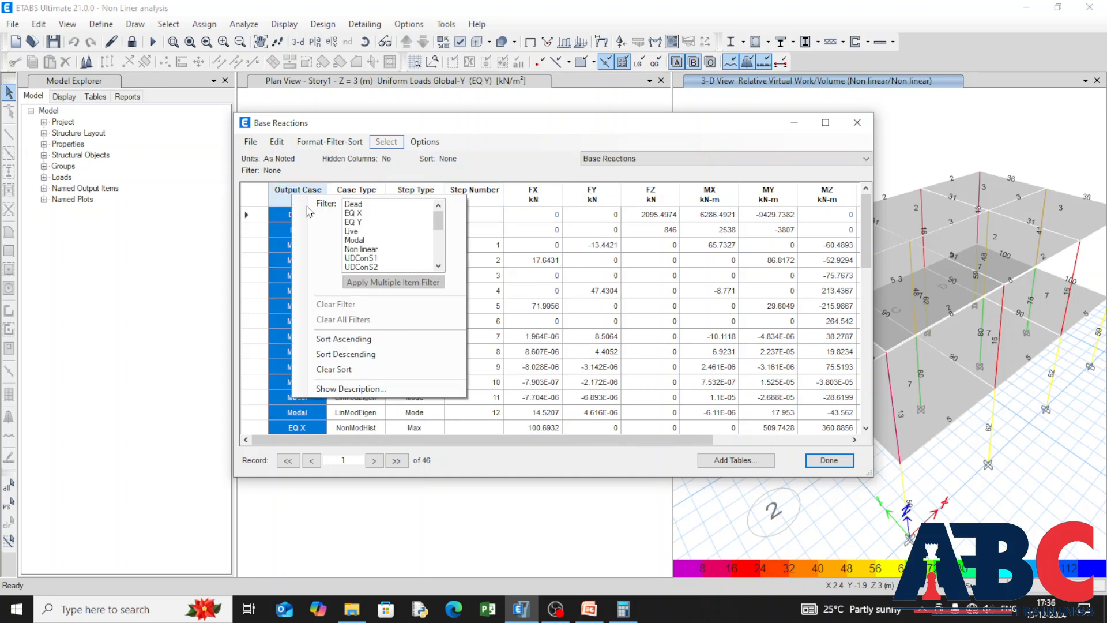
pyautogui.click(369, 249)
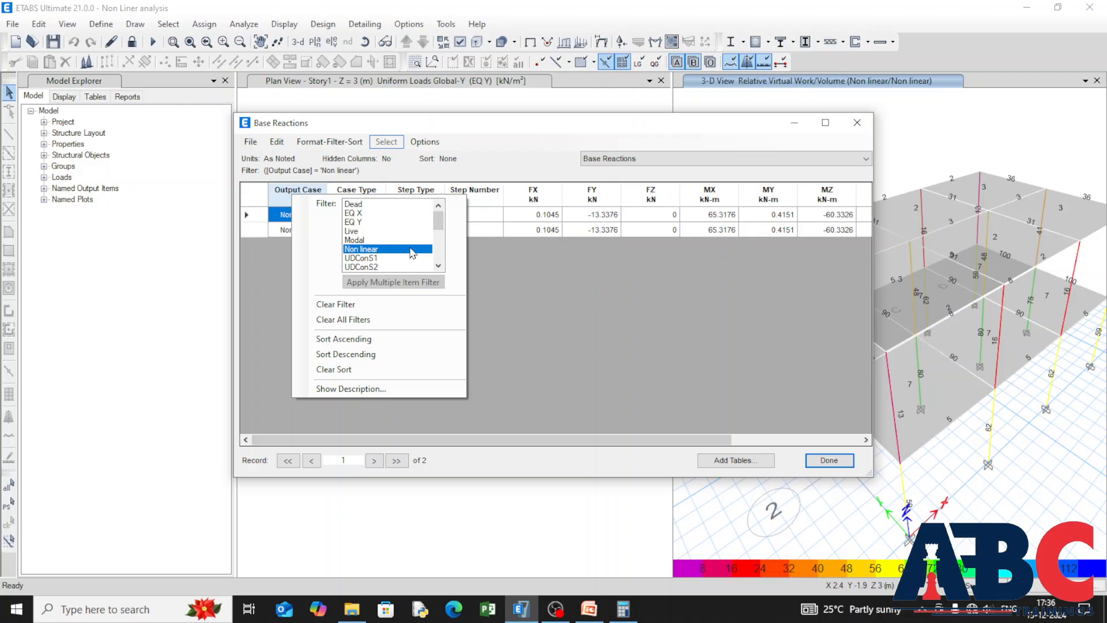
pyautogui.click(536, 289)
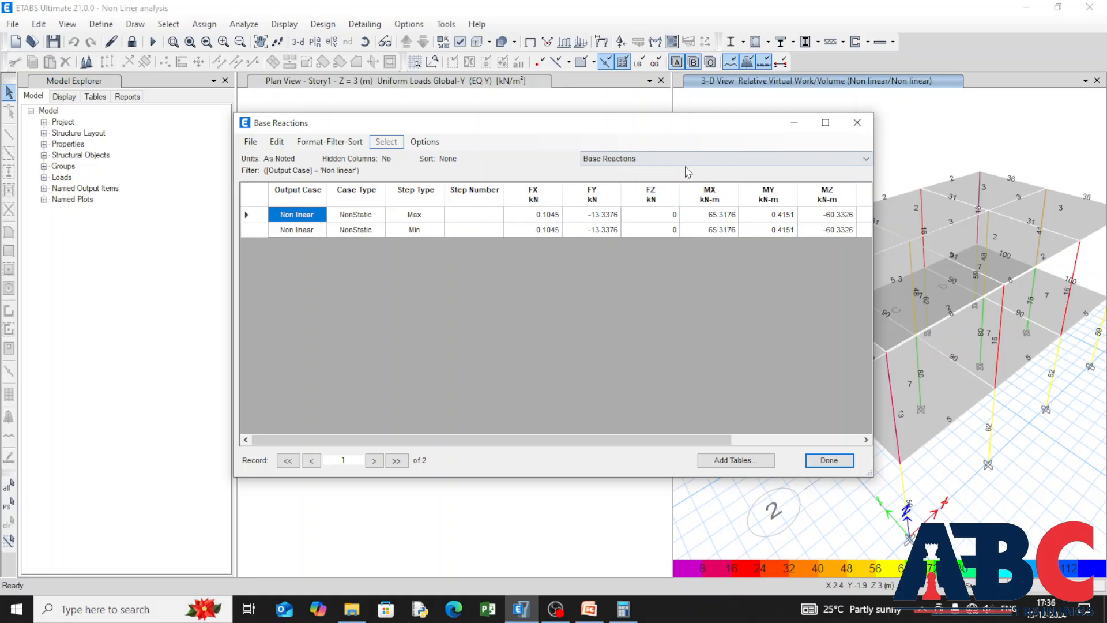
pyautogui.moveTo(561, 441); pyautogui.dragTo(756, 449)
pyautogui.moveTo(678, 456); pyautogui.dragTo(565, 383)
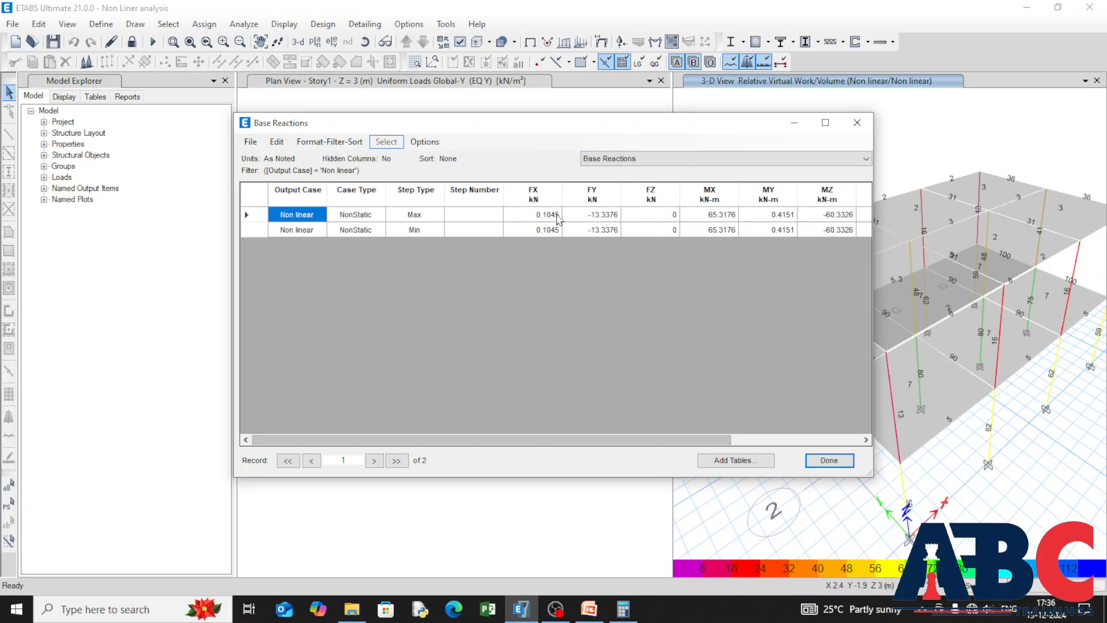
# Step: Review the Diaphragm Forces table and the Modal Participation Factors table
pyautogui.click(808, 161)
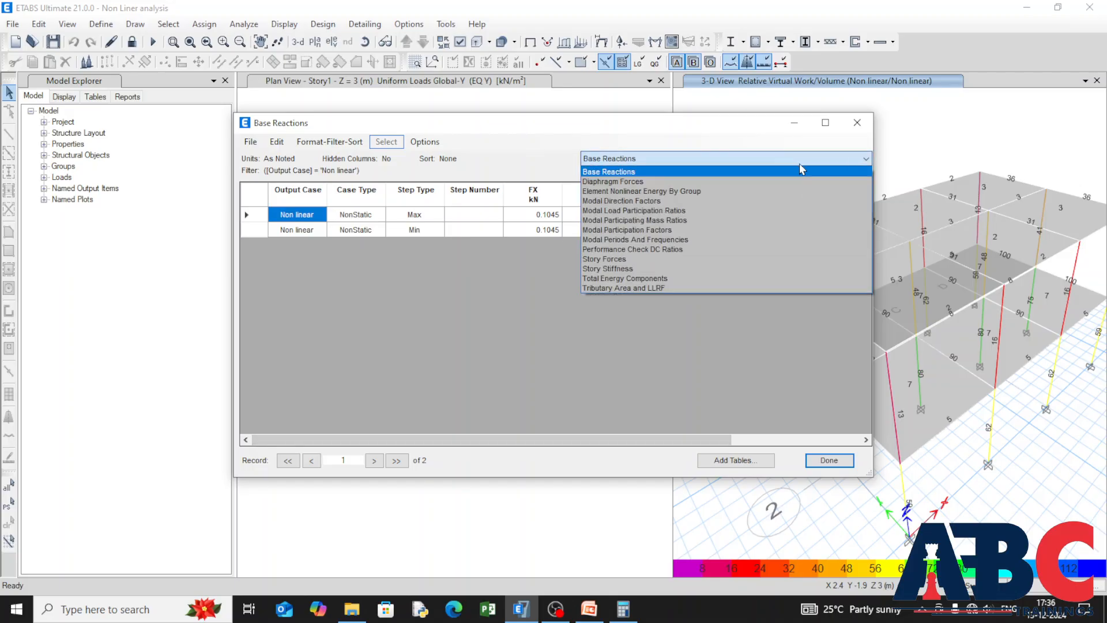
pyautogui.click(760, 182)
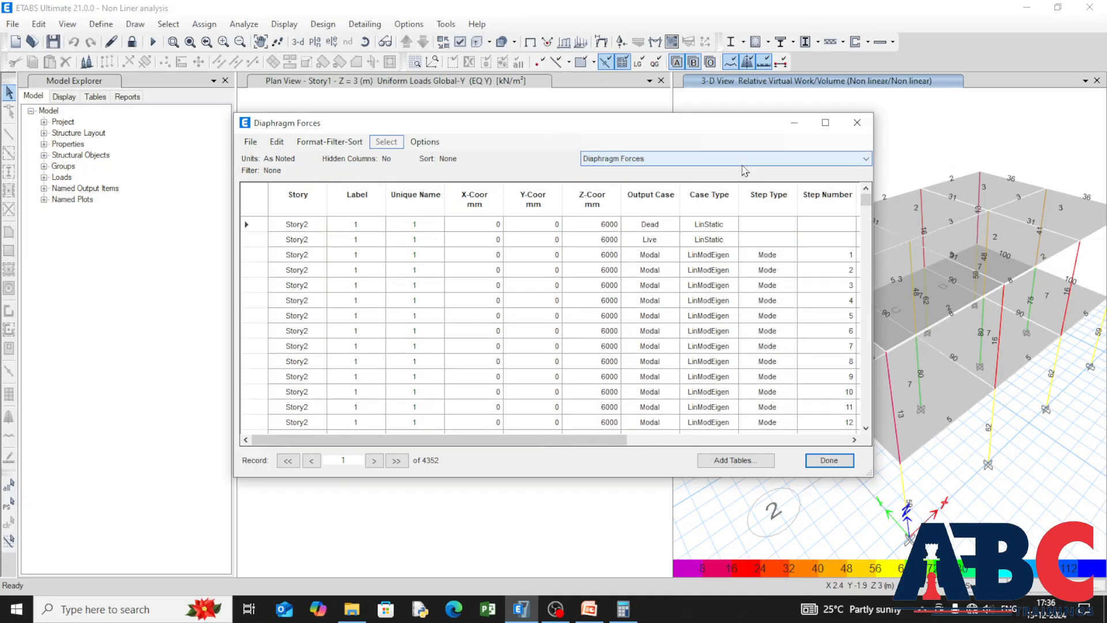
pyautogui.click(742, 163)
pyautogui.click(727, 228)
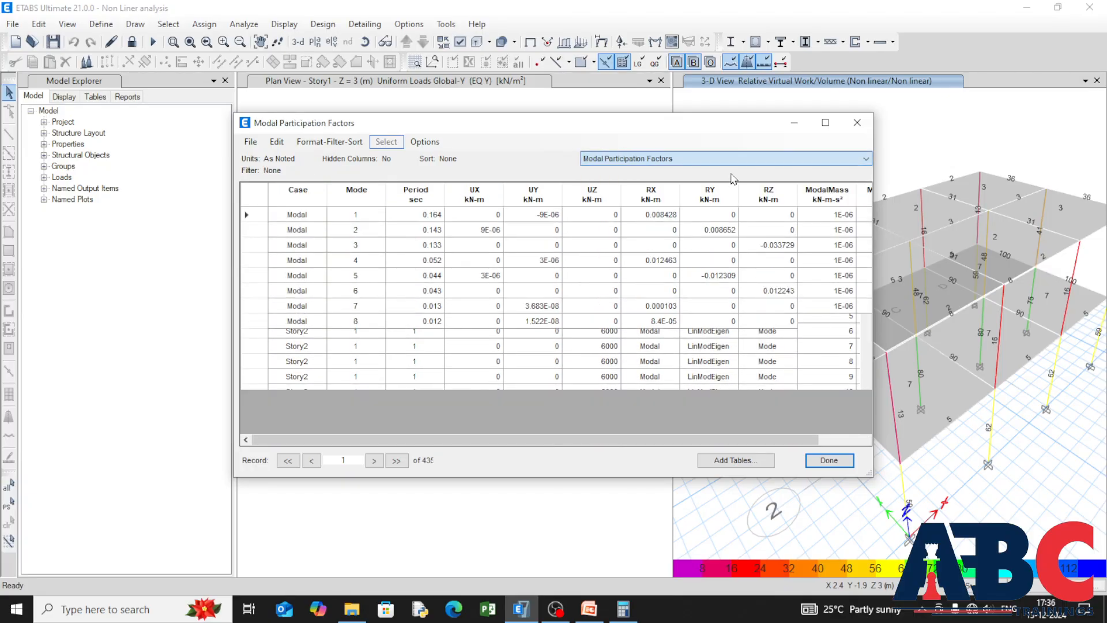
# Step: Open the Story Forces table, filter it to the Non linear output case, and review the shears, torsion and moments
pyautogui.click(735, 164)
pyautogui.click(719, 258)
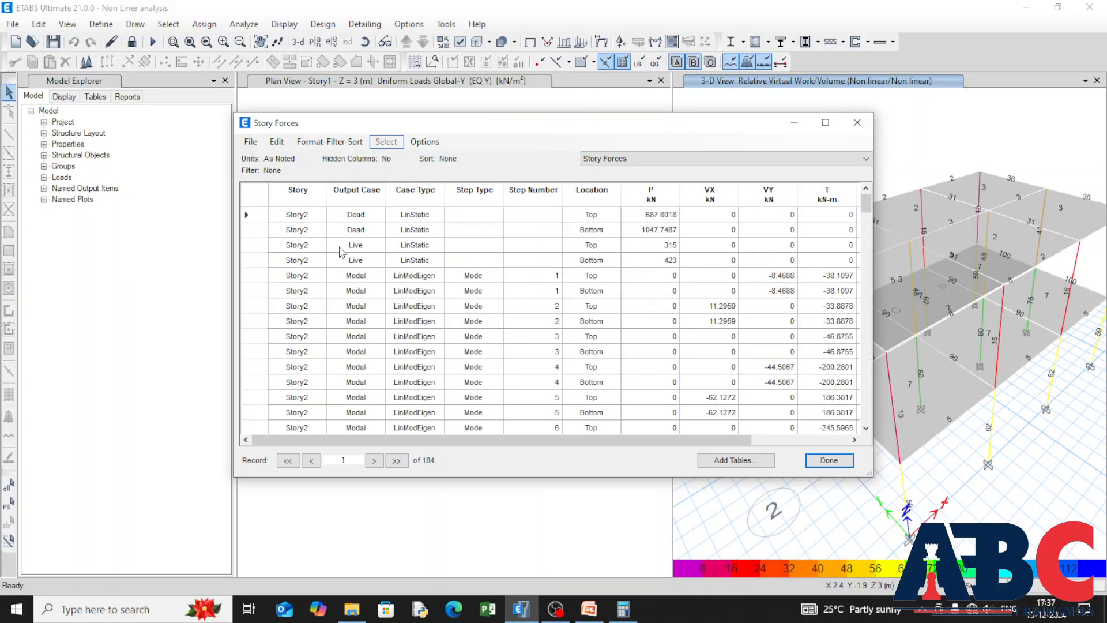
pyautogui.click(347, 200)
pyautogui.click(428, 253)
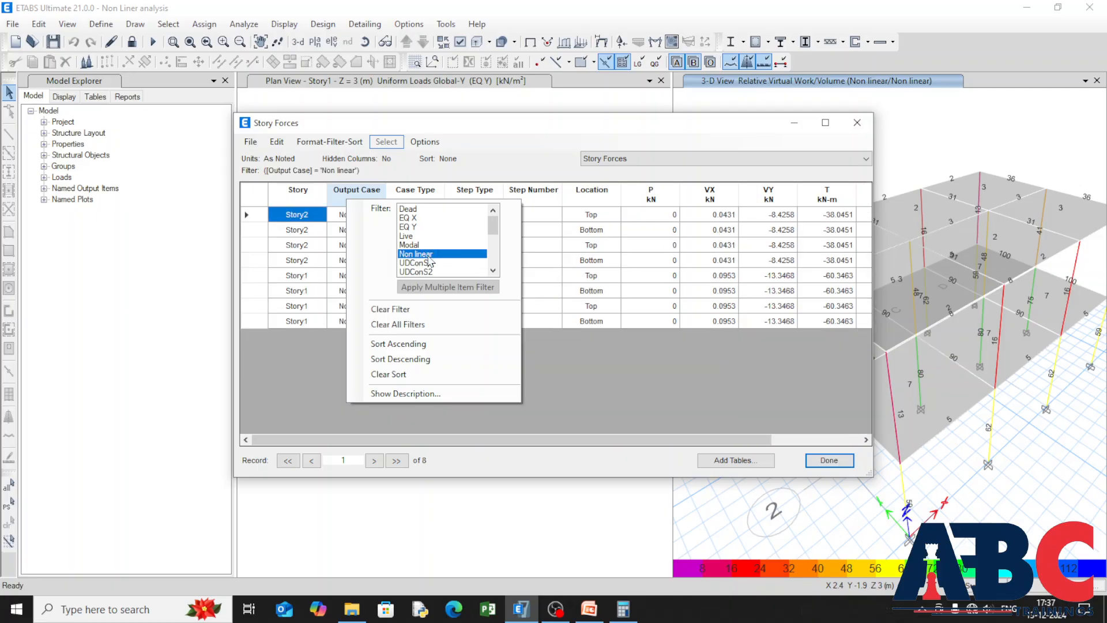
pyautogui.click(635, 378)
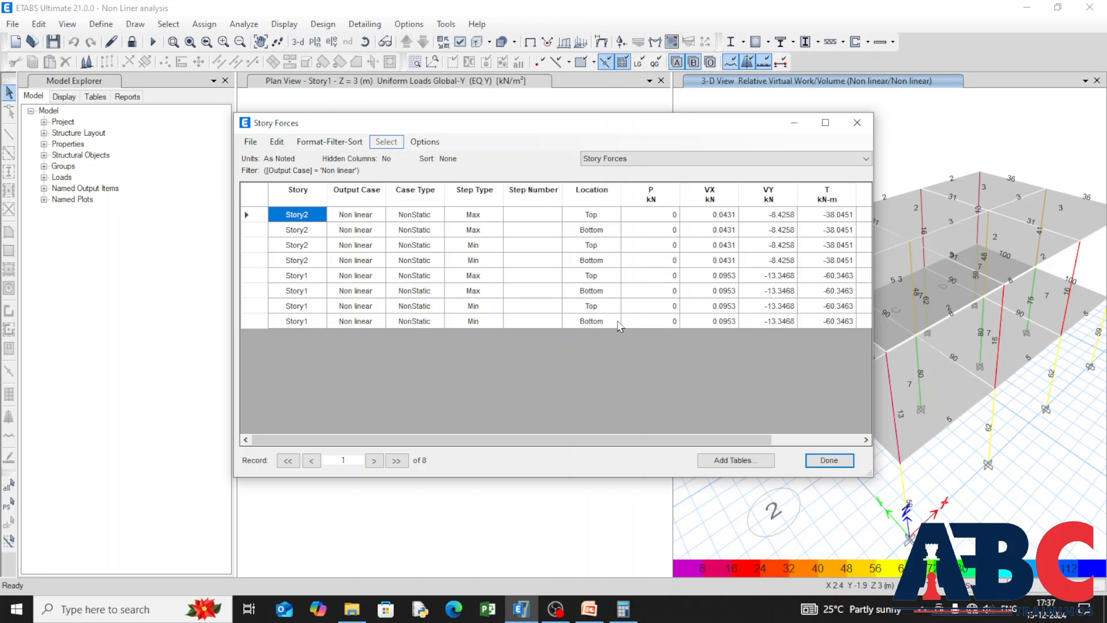
pyautogui.moveTo(628, 437); pyautogui.dragTo(717, 439)
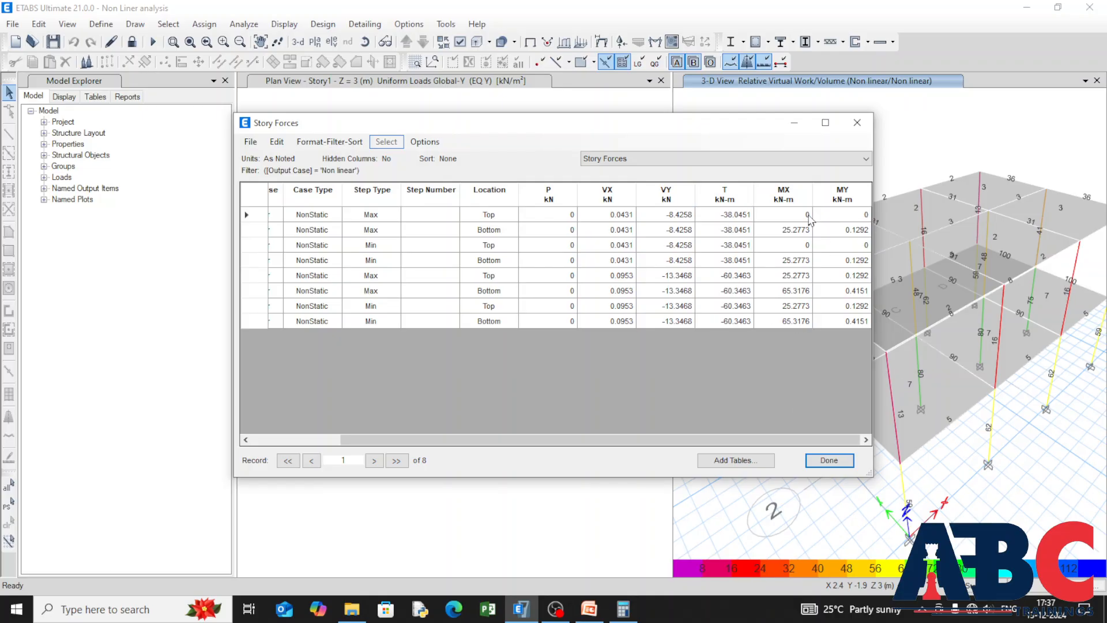
# Step: Review the Total Energy Components table and the Story Stiffness table
pyautogui.click(818, 159)
pyautogui.click(789, 275)
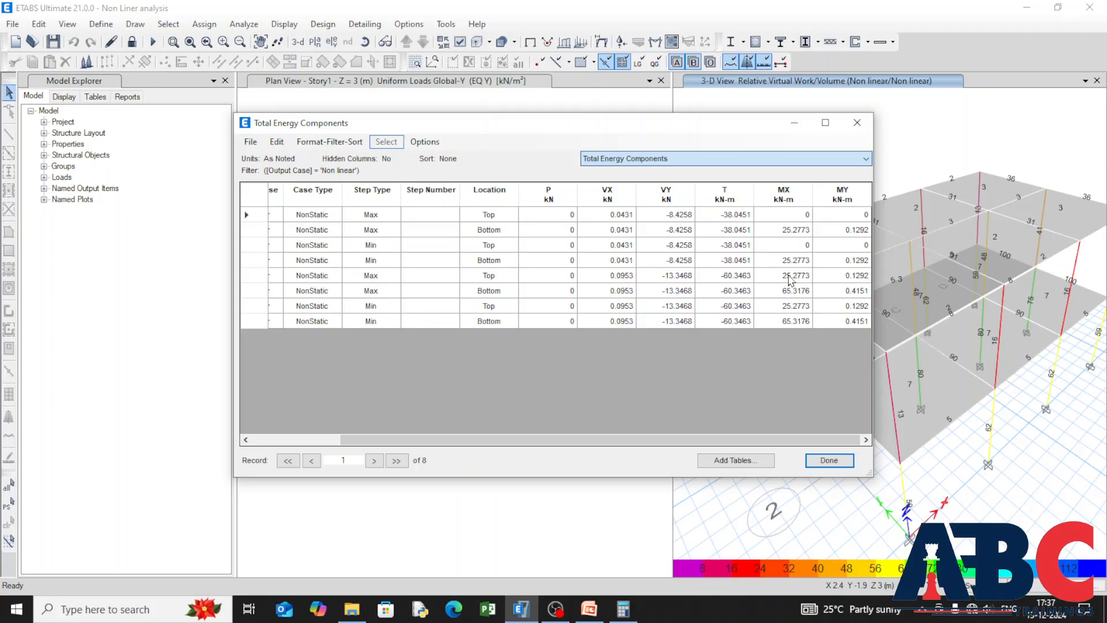
pyautogui.click(791, 161)
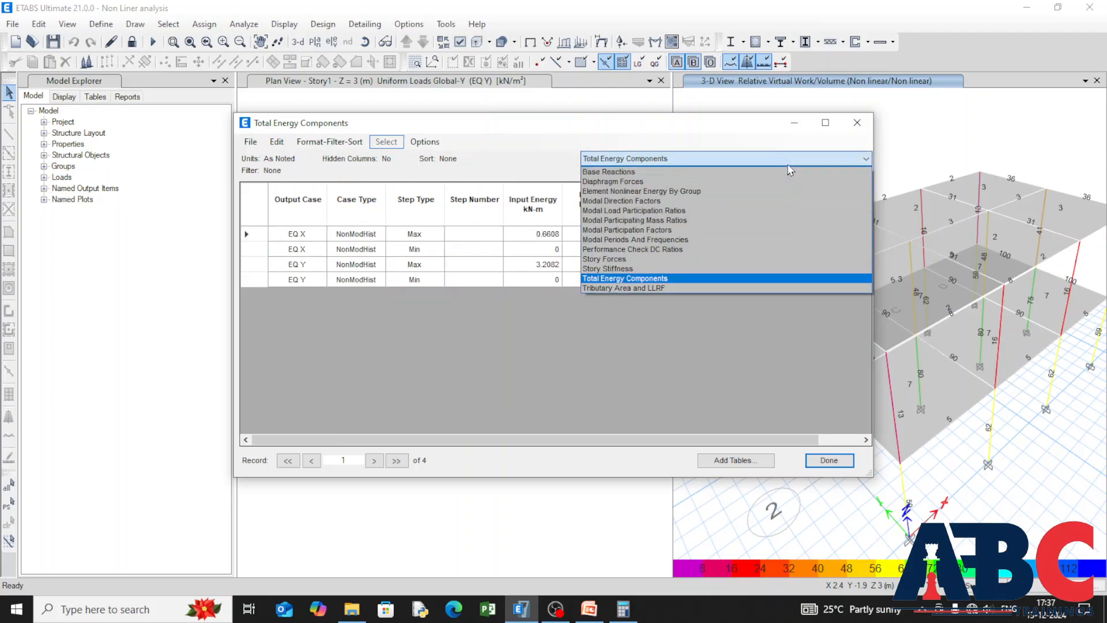
pyautogui.click(766, 271)
# Step: Review the Tributary Area and LLRF table, and look through all rows of the Element Nonlinear Energy By Group table
pyautogui.click(753, 161)
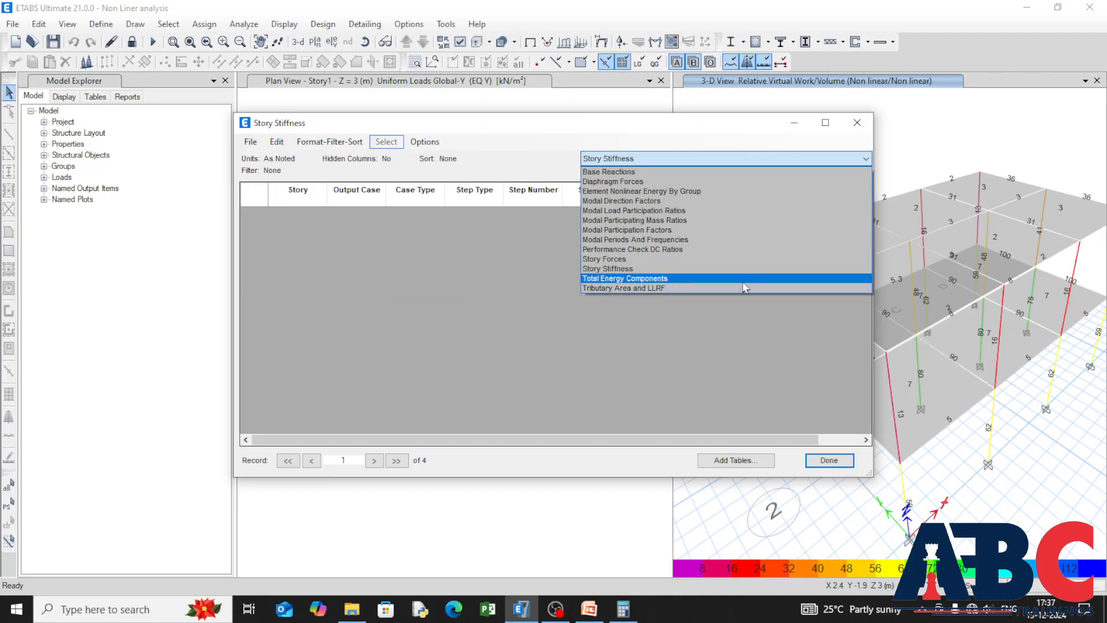
pyautogui.click(745, 288)
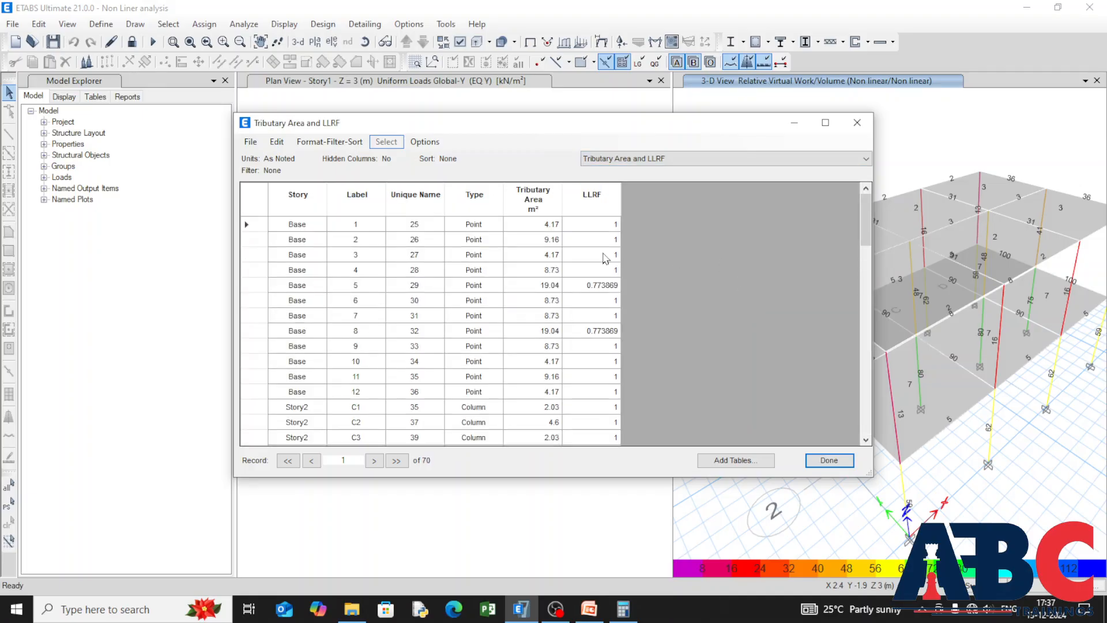
pyautogui.click(795, 160)
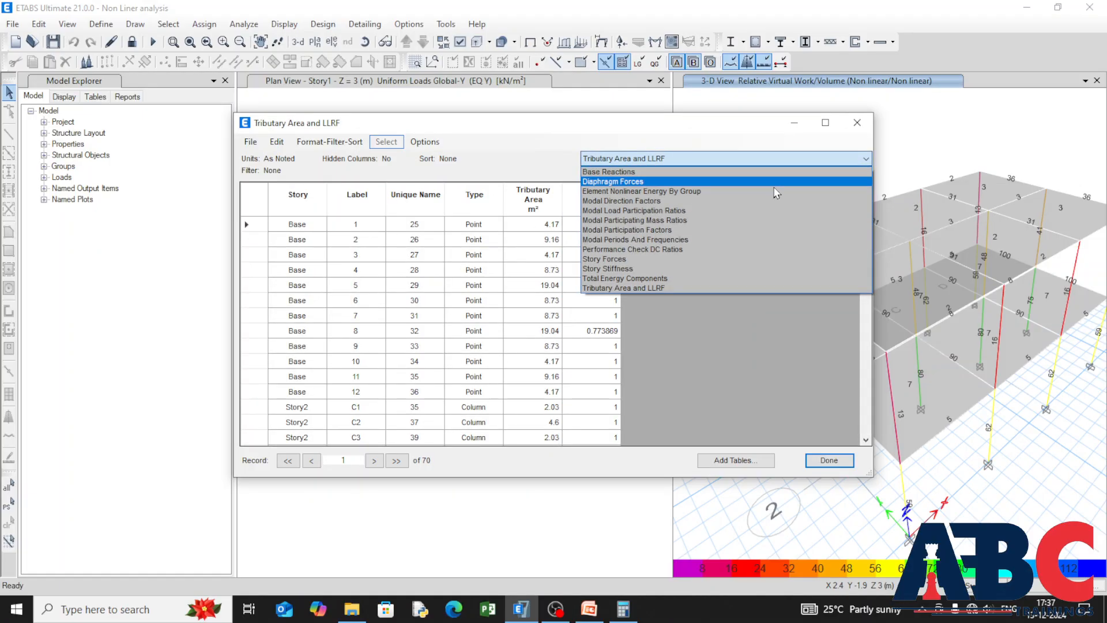
pyautogui.click(773, 191)
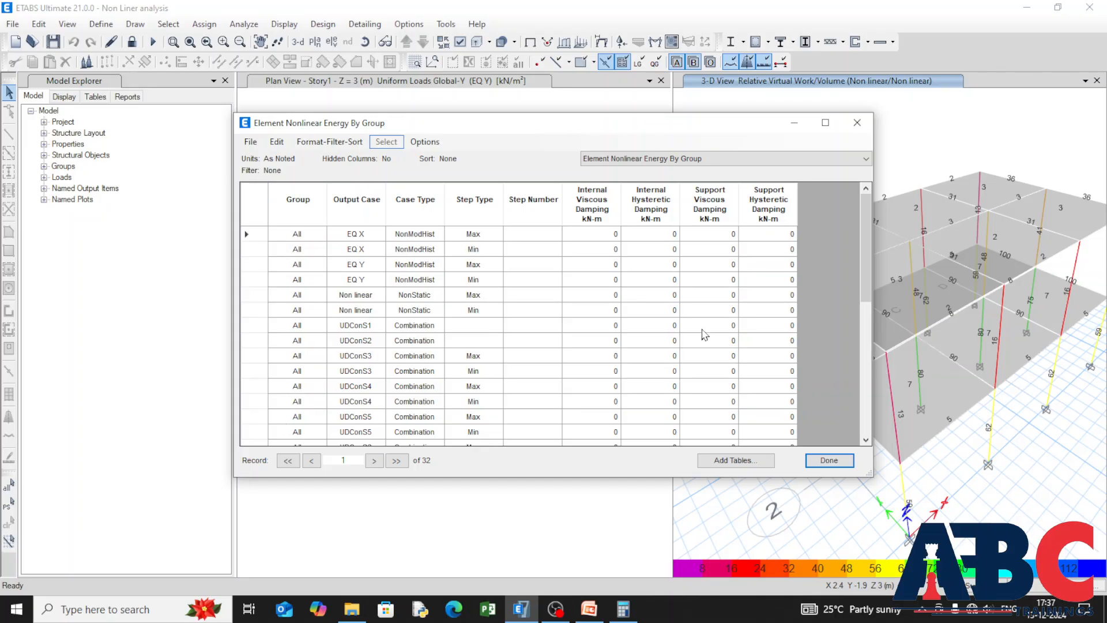
pyautogui.scroll(-6, 618, 362)
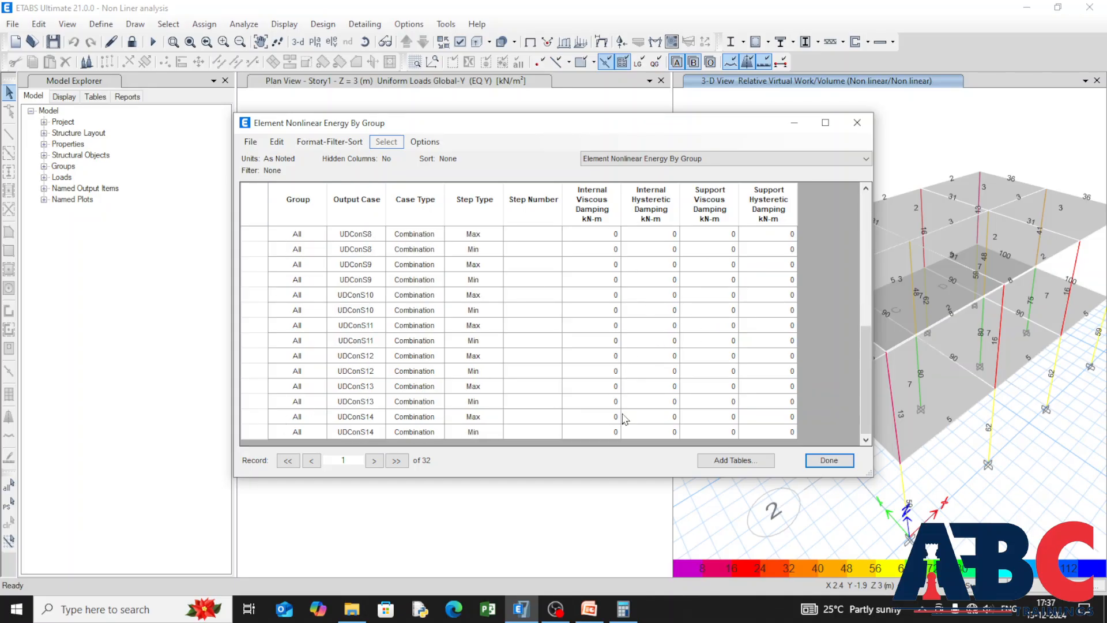
pyautogui.scroll(6, 622, 398)
# Step: Return to the Base Reactions table for a final look and close the result tables
pyautogui.click(792, 159)
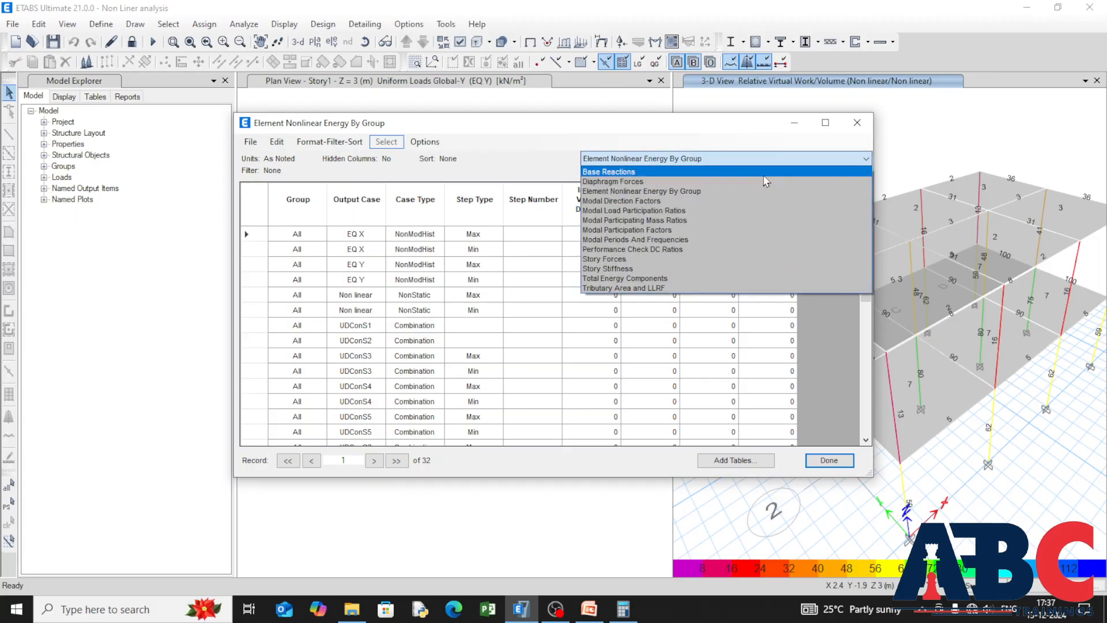
pyautogui.click(792, 169)
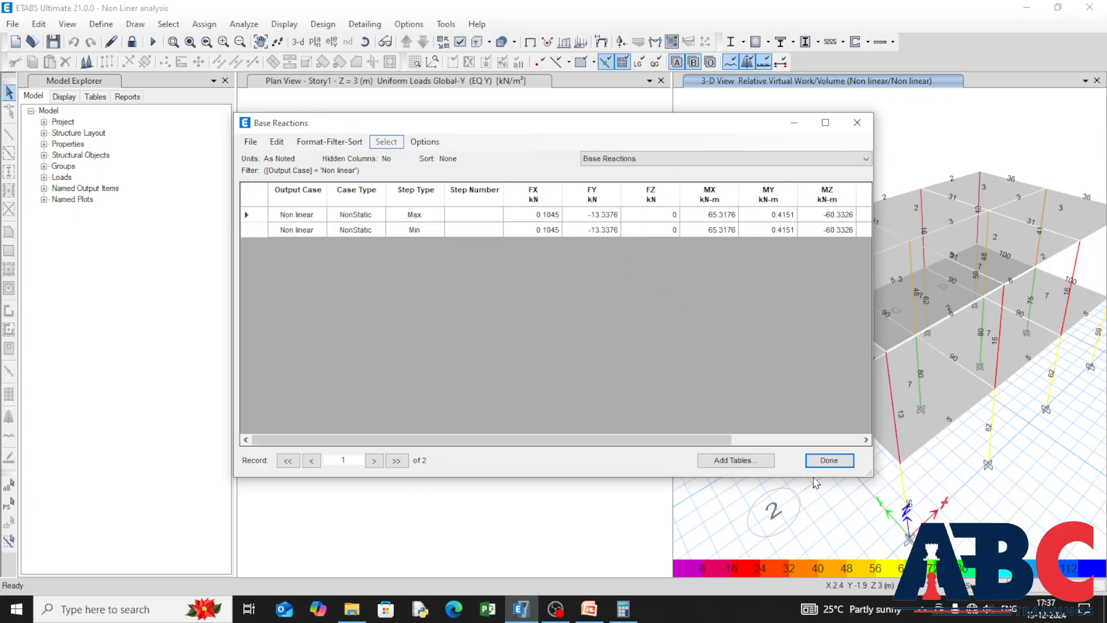
pyautogui.click(829, 460)
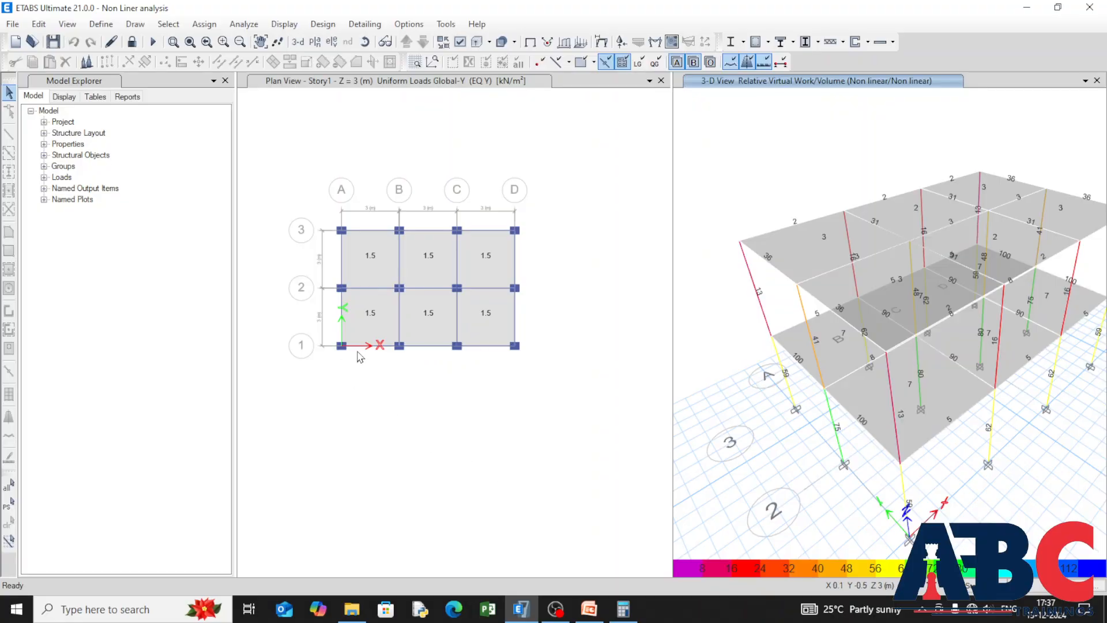
pyautogui.moveTo(437, 394); pyautogui.dragTo(468, 434, button='middle')
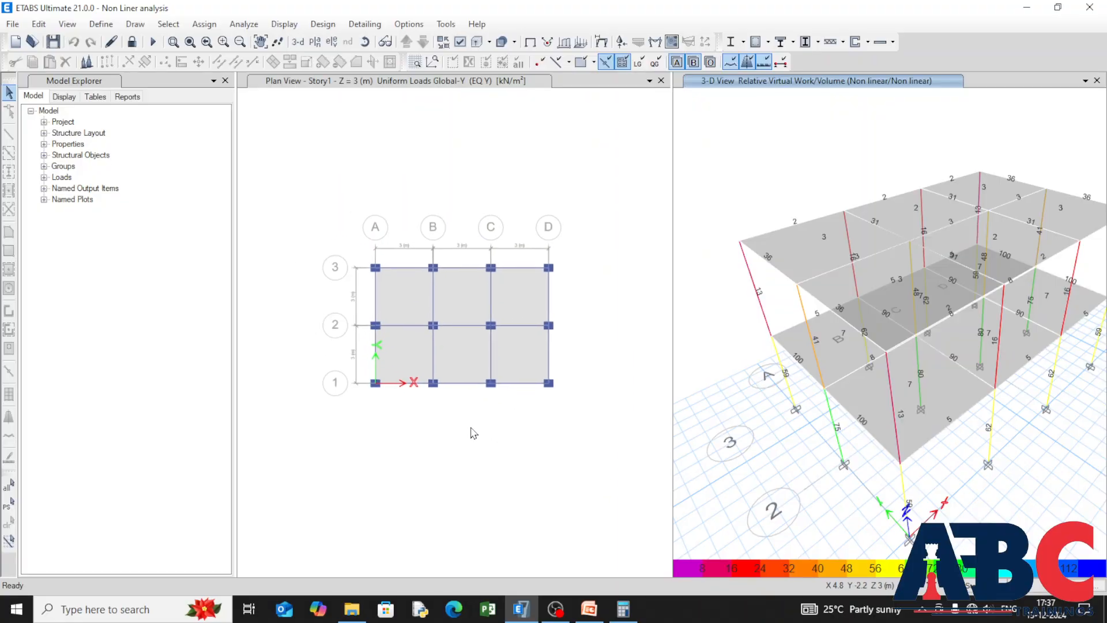